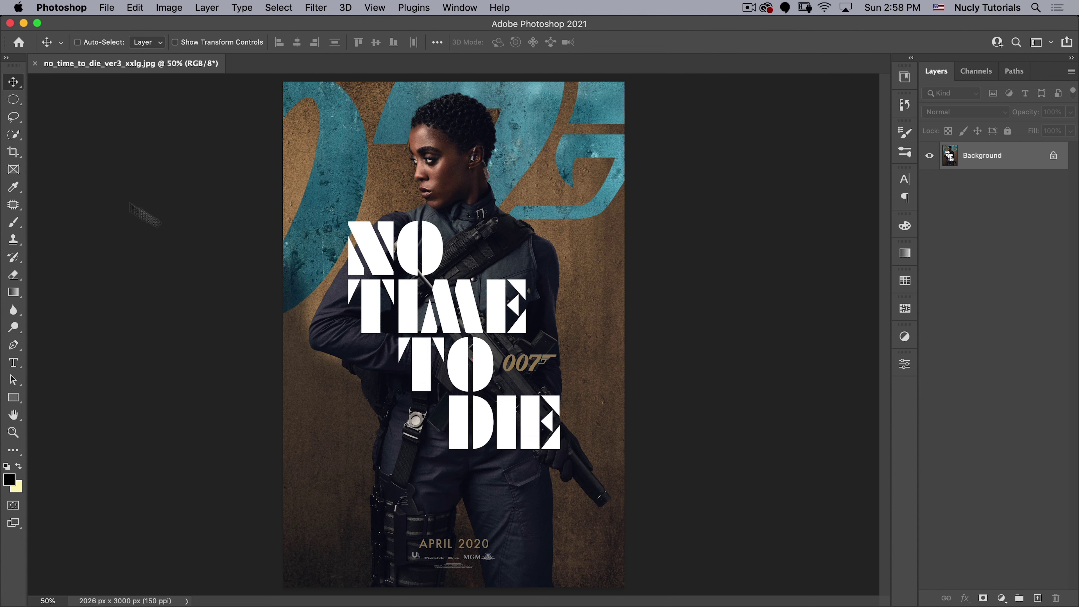
Step: Close the poster image and create a new 2000 x 3000 pixel document with a resolution of 72 pixels/inch
{"action": "left_click", "coordinate": [35, 64]}
{"action": "left_click", "coordinate": [24, 49]}
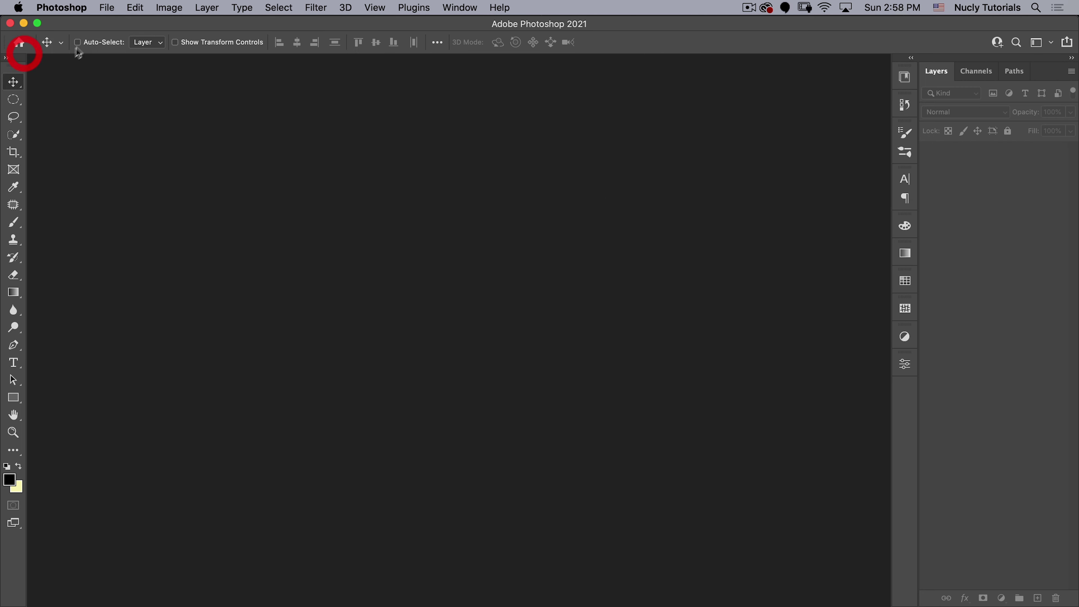
{"action": "left_click", "coordinate": [107, 8]}
{"action": "left_click", "coordinate": [109, 23]}
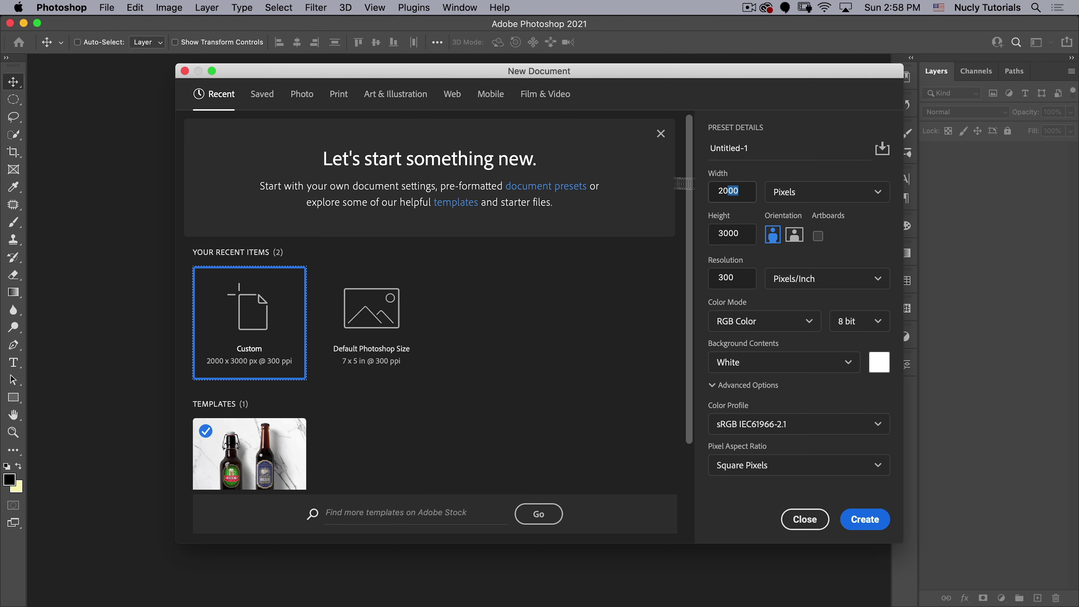
{"action": "left_click", "coordinate": [749, 187]}
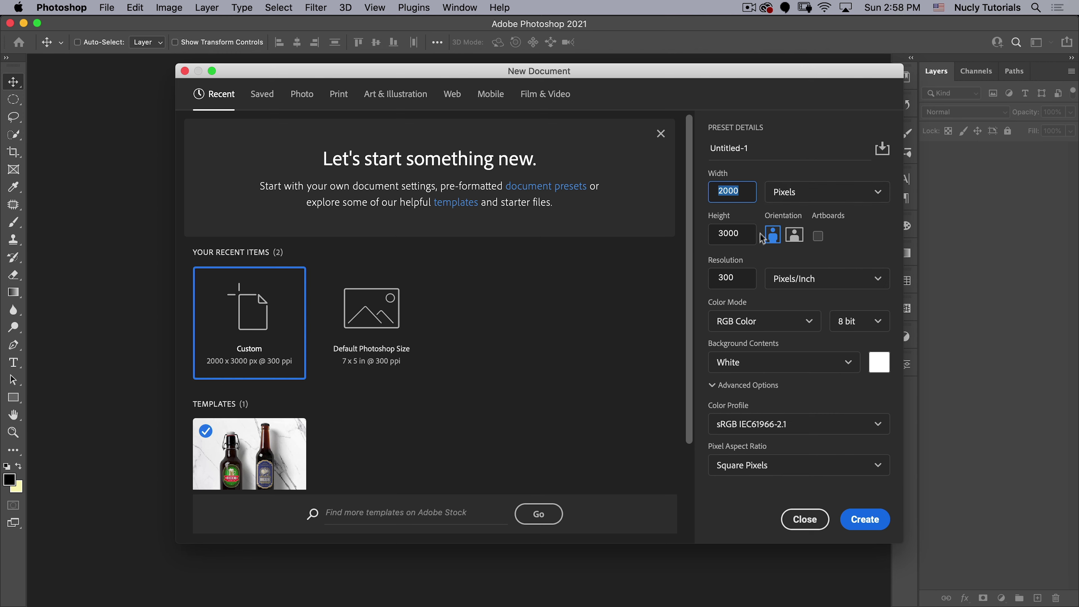
{"action": "left_click", "coordinate": [735, 277]}
{"action": "type", "text": "72"}
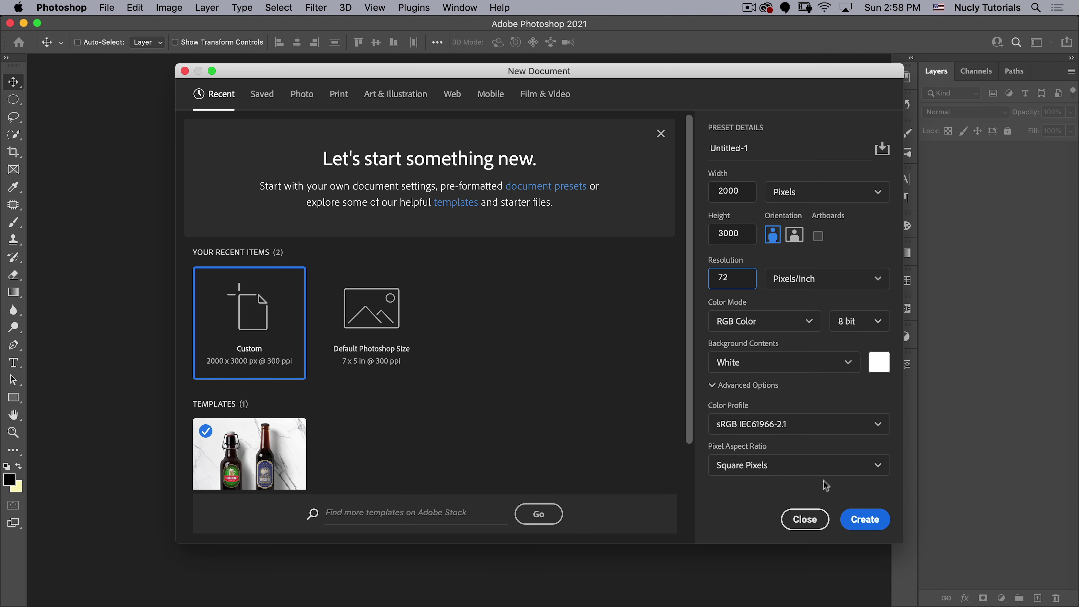
{"action": "left_click", "coordinate": [864, 519]}
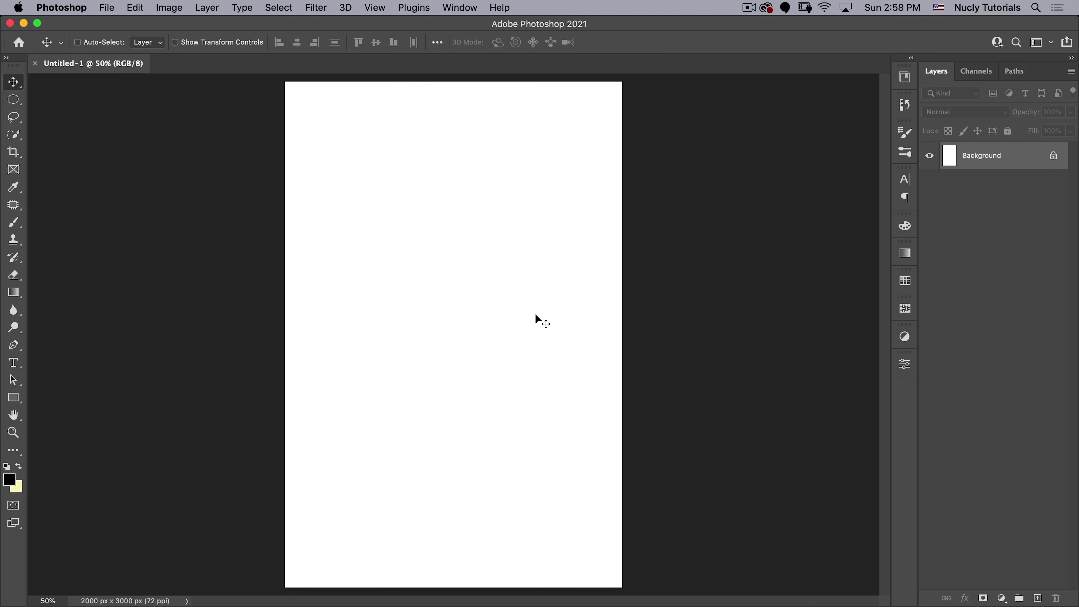
Step: Place the nucly-grunge-19 texture from the Nucly Grunge Pack library onto the canvas
{"action": "left_click", "coordinate": [905, 77]}
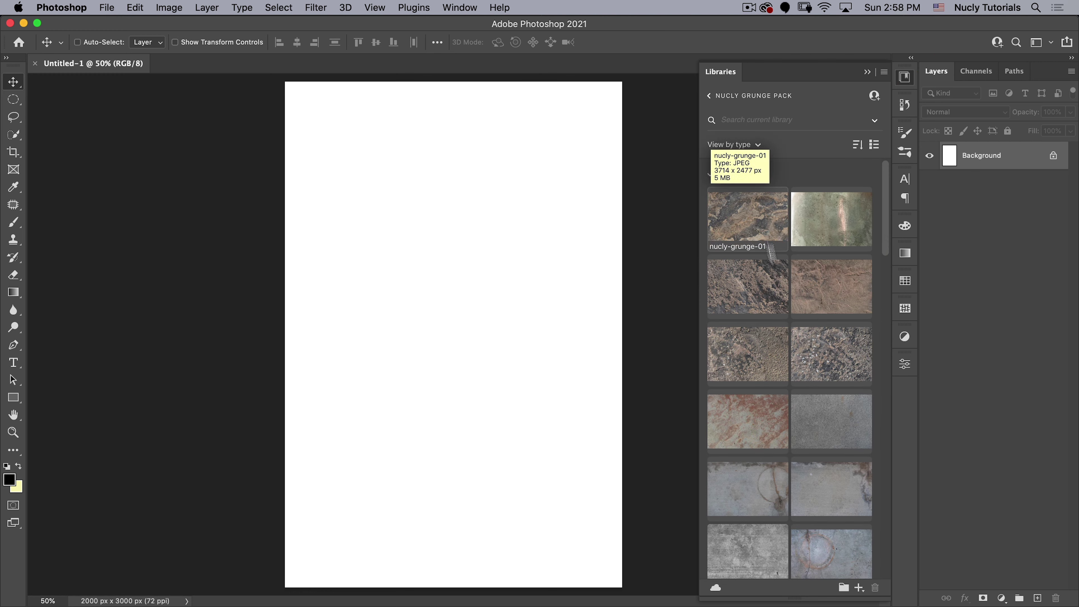
{"action": "scroll", "coordinate": [884, 238], "scroll_direction": "down", "scroll_amount": 10}
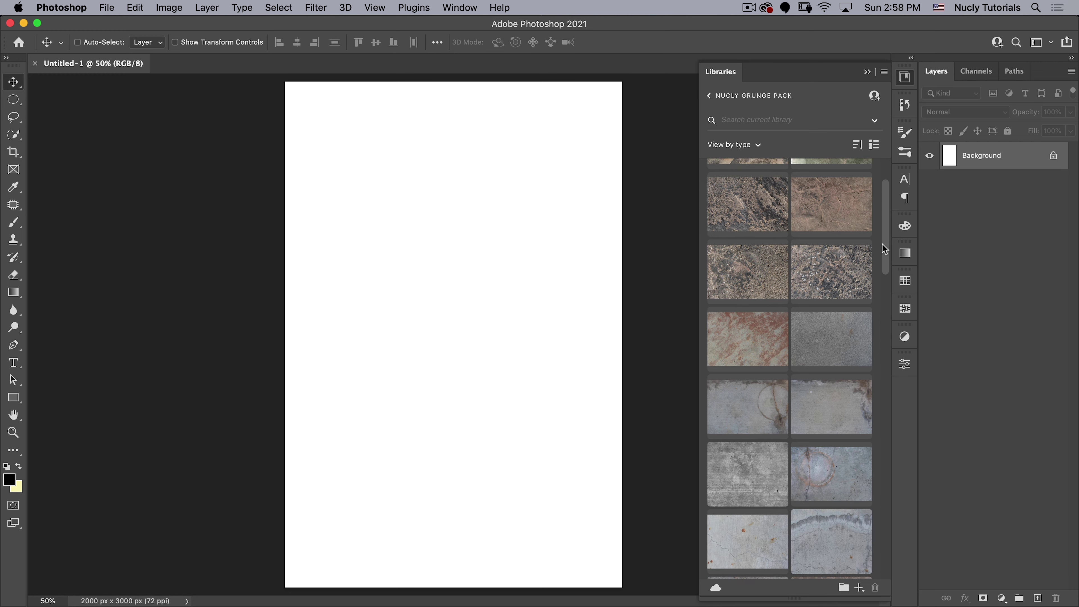
{"action": "scroll", "coordinate": [883, 243], "scroll_direction": "up", "scroll_amount": 10}
{"action": "left_click", "coordinate": [886, 227]}
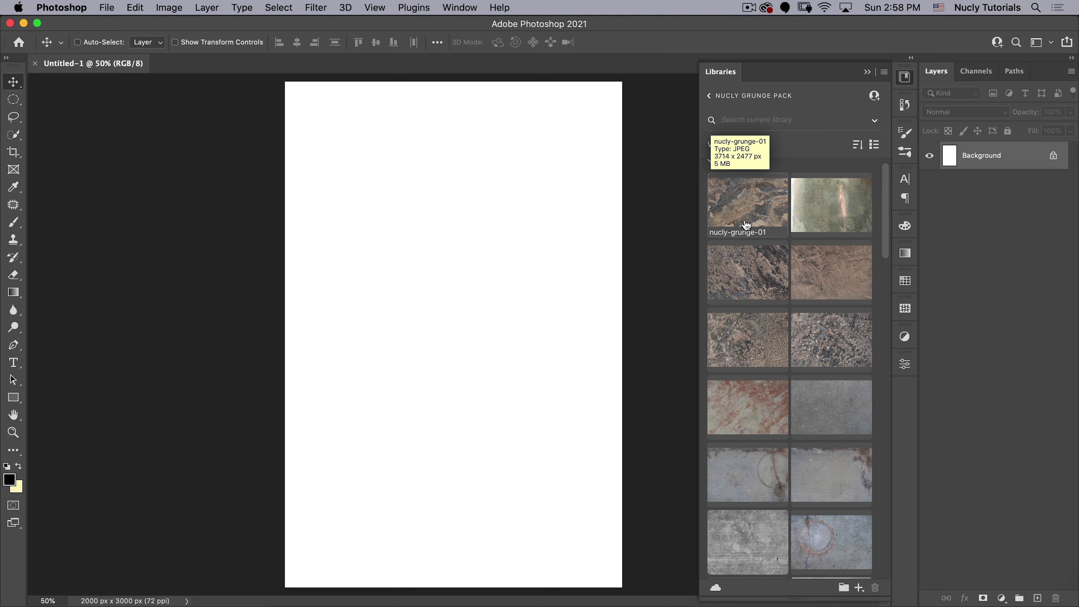
{"action": "left_click_drag", "start_coordinate": [885, 224], "coordinate": [880, 334]}
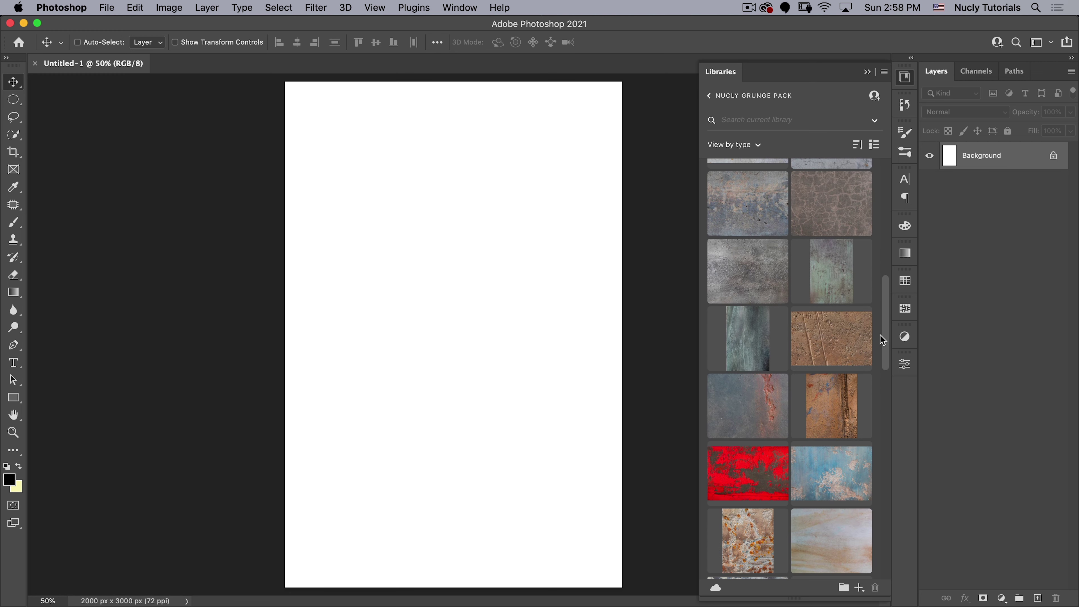
{"action": "mouse_move", "coordinate": [741, 341]}
{"action": "left_click_drag", "start_coordinate": [741, 341], "coordinate": [442, 321]}
{"action": "left_click", "coordinate": [650, 303]}
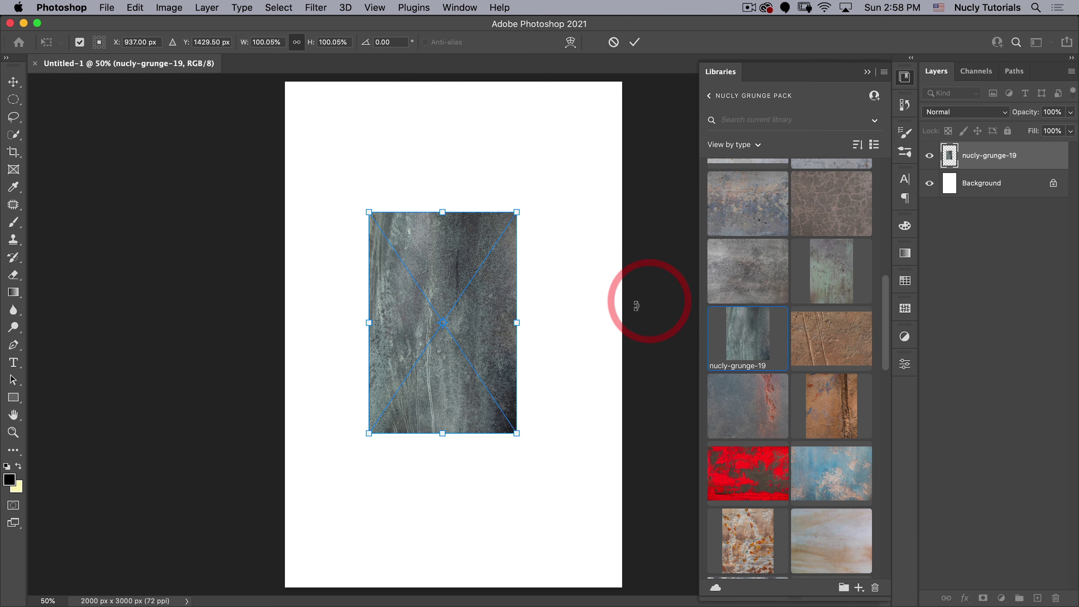
Step: Scale the nucly-grunge-19 texture to about 229% and position it so it covers the whole canvas
{"action": "left_click_drag", "start_coordinate": [519, 211], "coordinate": [605, 81]}
{"action": "left_click_drag", "start_coordinate": [368, 433], "coordinate": [259, 578]}
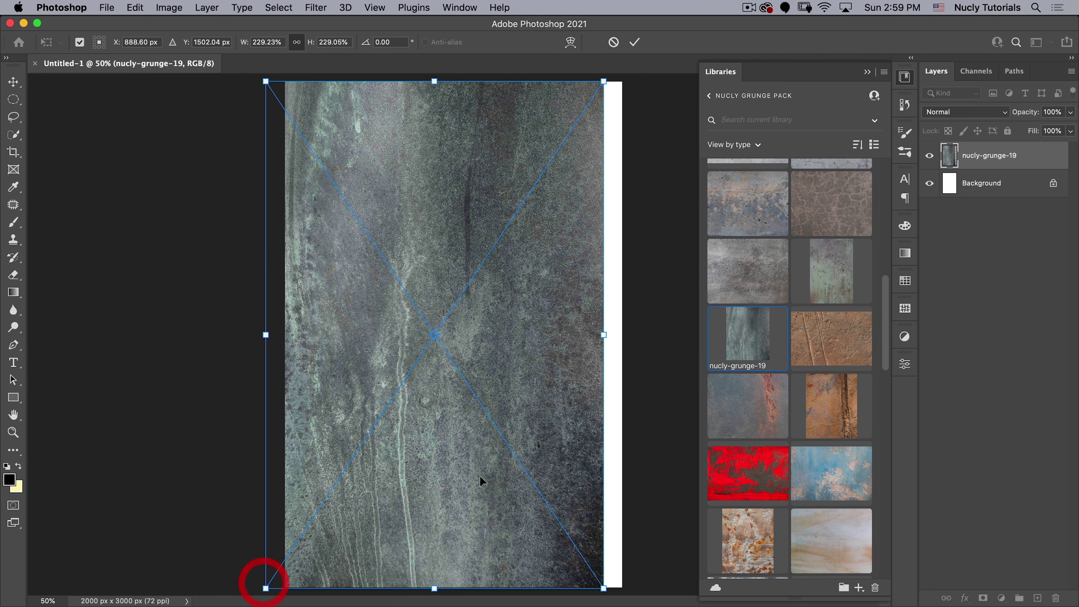
{"action": "left_click_drag", "start_coordinate": [480, 475], "coordinate": [501, 478]}
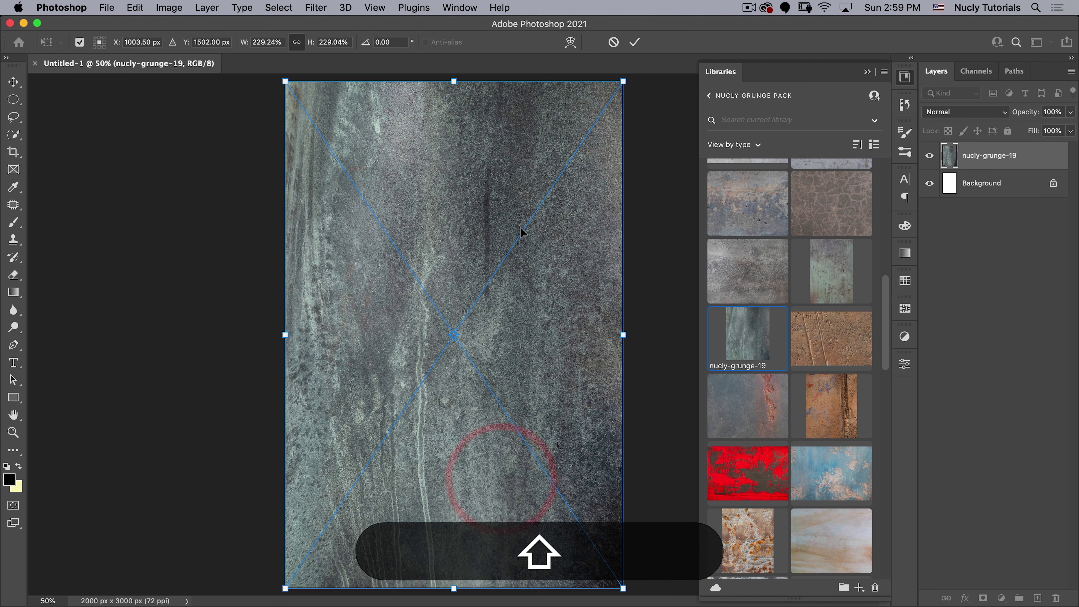
{"action": "left_click", "coordinate": [635, 42]}
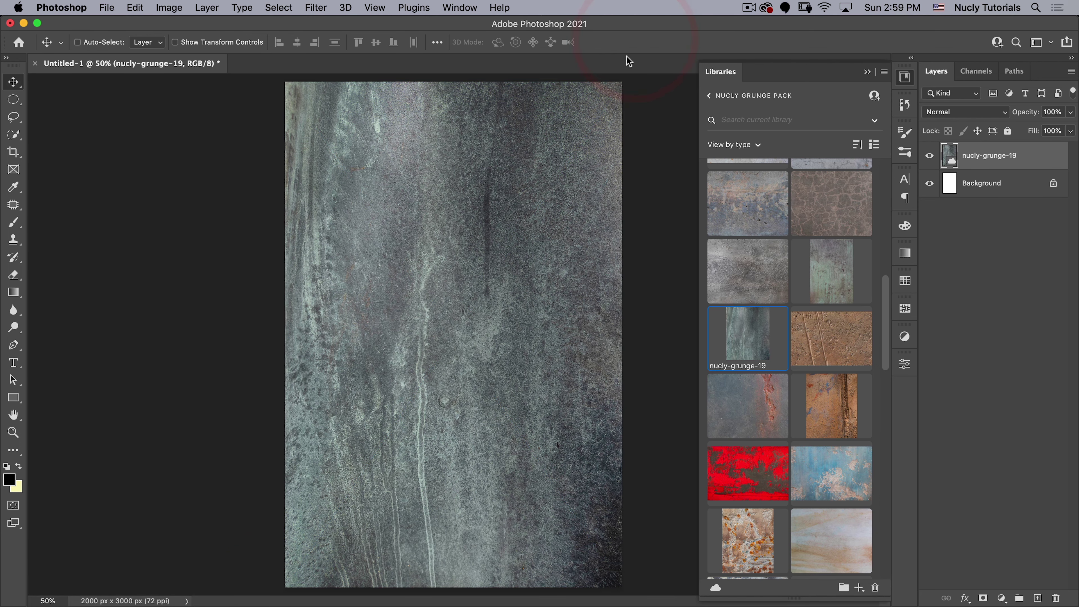
Step: Place the nucly-grunge-34 texture from the library above the first one and scale it to cover the whole canvas
{"action": "scroll", "coordinate": [795, 426], "scroll_direction": "down", "scroll_amount": 3}
{"action": "scroll", "coordinate": [794, 425], "scroll_direction": "down", "scroll_amount": 10}
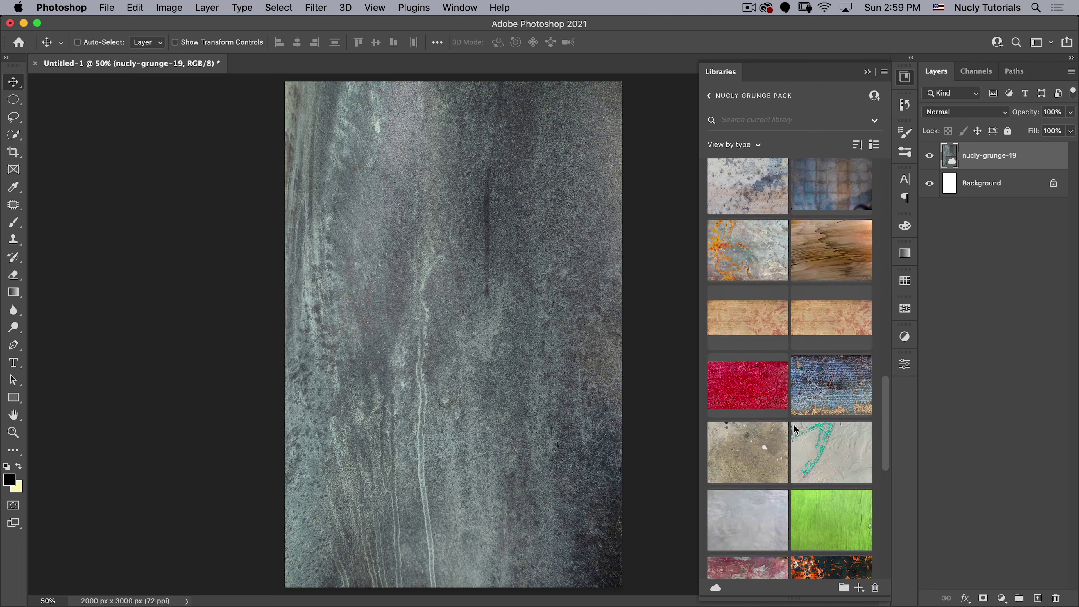
{"action": "left_click_drag", "start_coordinate": [756, 396], "coordinate": [385, 345]}
{"action": "left_click_drag", "start_coordinate": [376, 198], "coordinate": [569, 347]}
{"action": "left_click_drag", "start_coordinate": [511, 178], "coordinate": [626, 113]}
{"action": "double_click", "coordinate": [585, 133]}
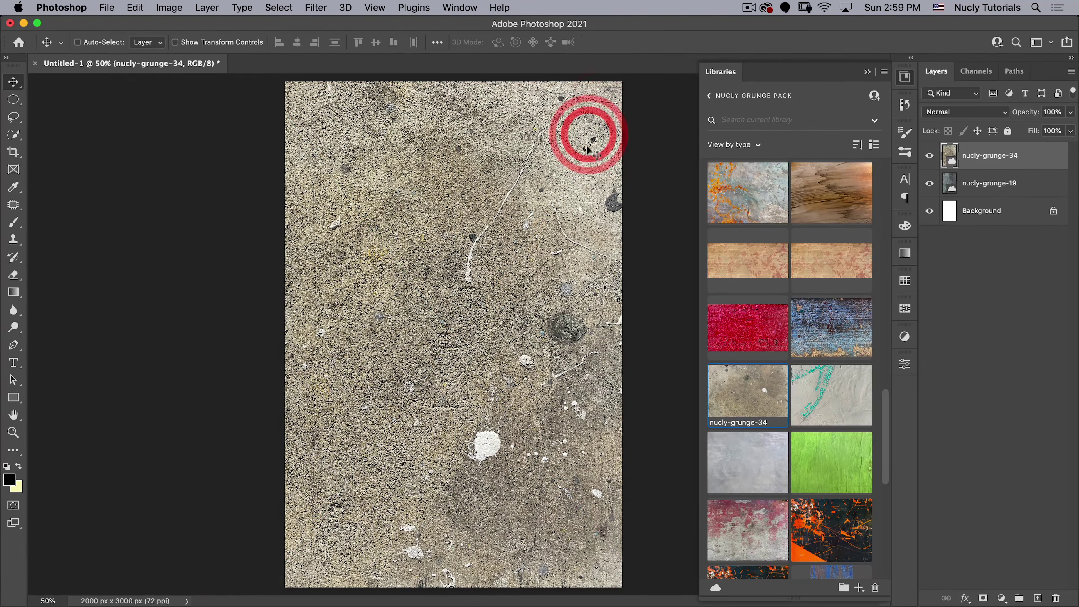
Step: Set the nucly-grunge-34 layer's blend mode to Overlay and compare the canvas with and without that layer
{"action": "left_click", "coordinate": [951, 113]}
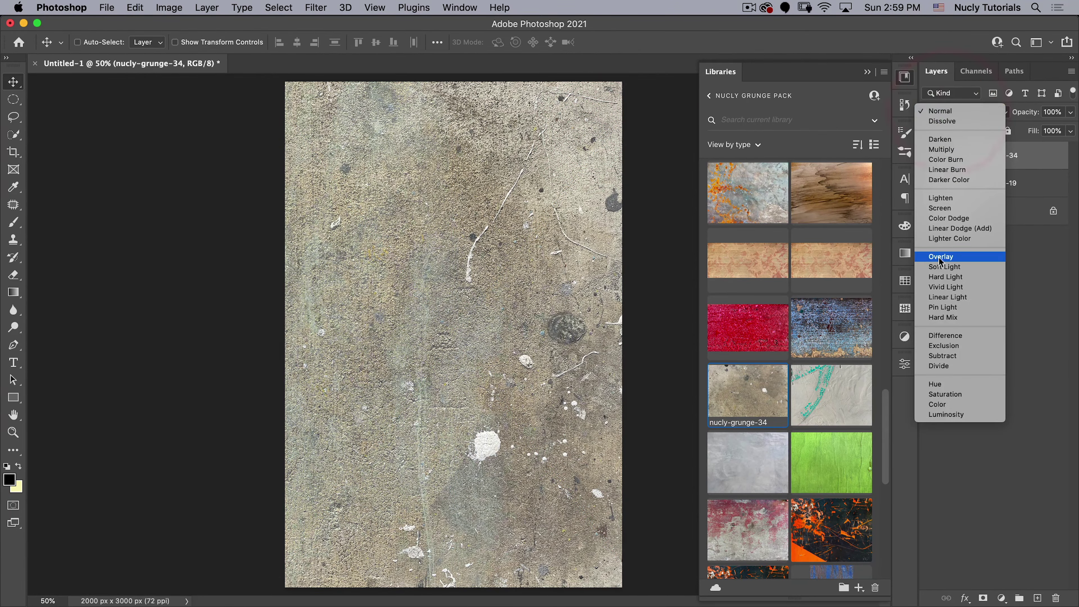
{"action": "left_click", "coordinate": [942, 257]}
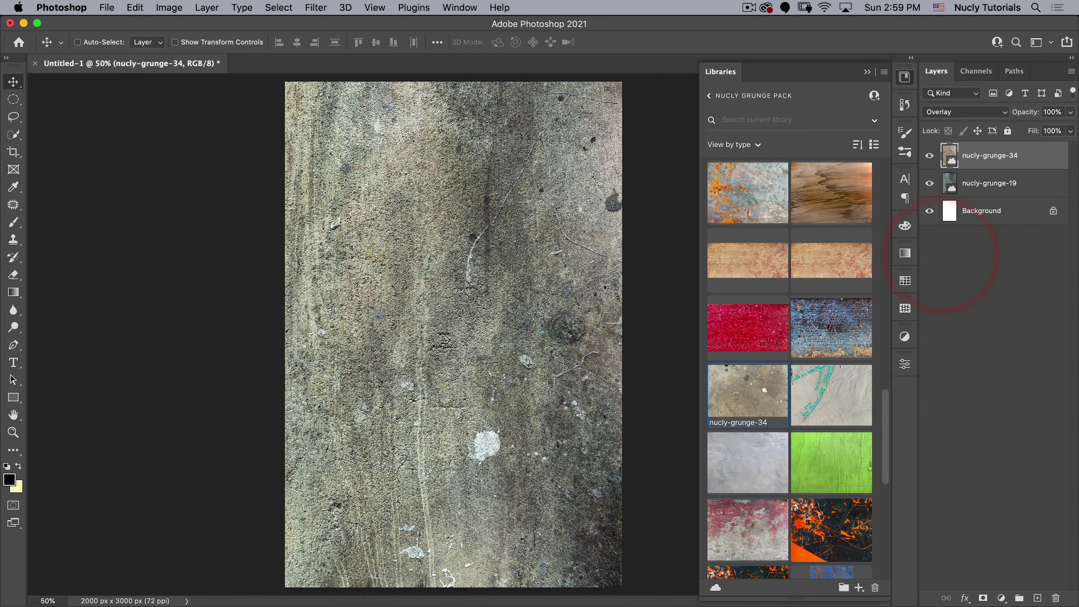
{"action": "left_click", "coordinate": [930, 156]}
{"action": "left_click", "coordinate": [930, 156]}
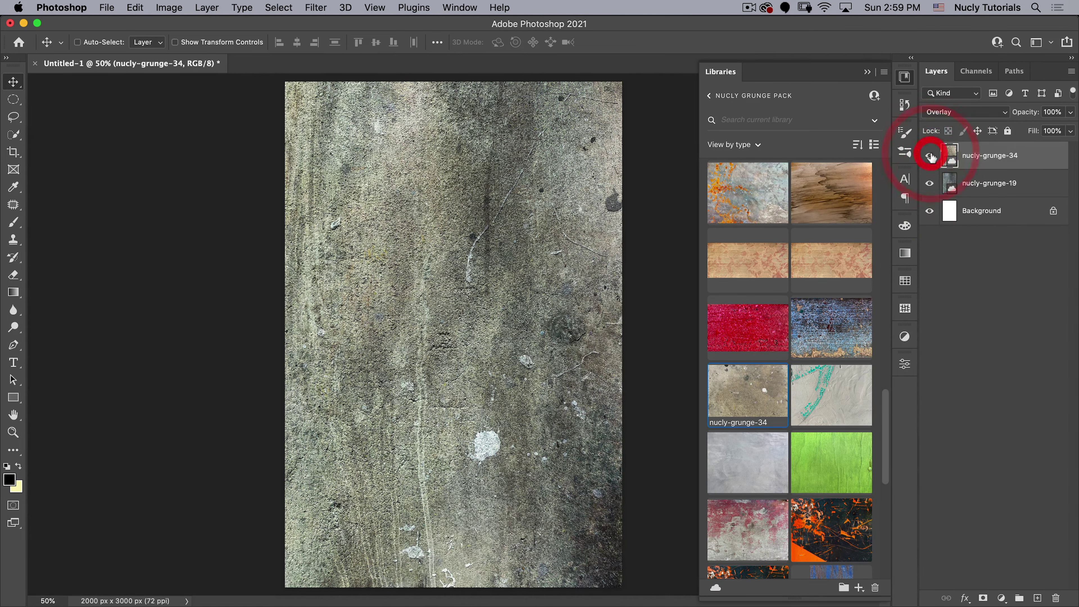
{"action": "left_click", "coordinate": [930, 155]}
{"action": "left_click", "coordinate": [930, 156]}
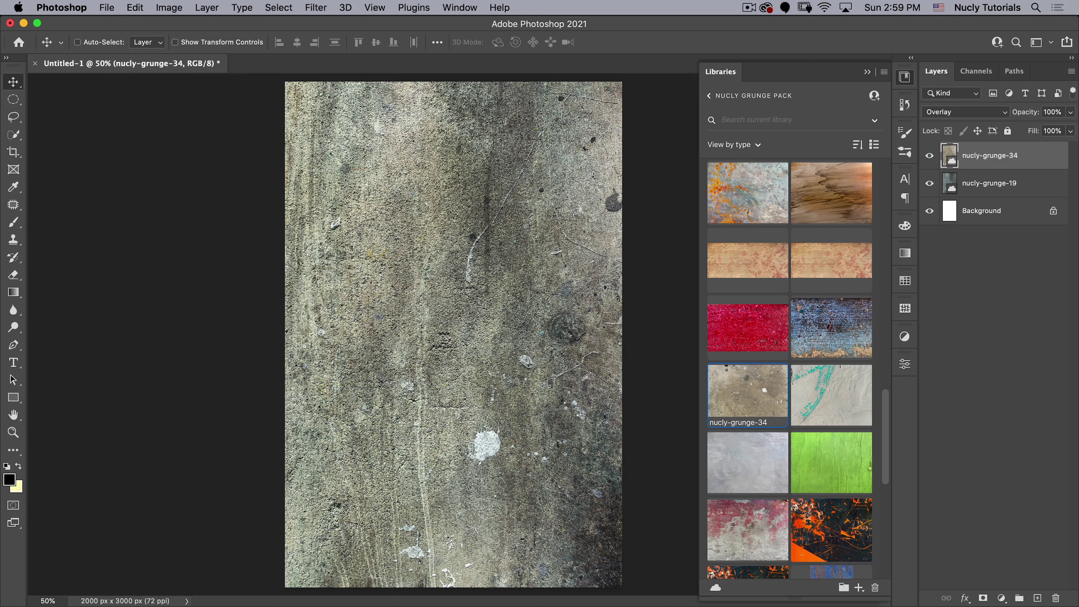
Step: Add a layer mask to nucly-grunge-34 and draw a black-to-transparent reflected gradient on it from the canvas center to the upper right
{"action": "left_click", "coordinate": [981, 599]}
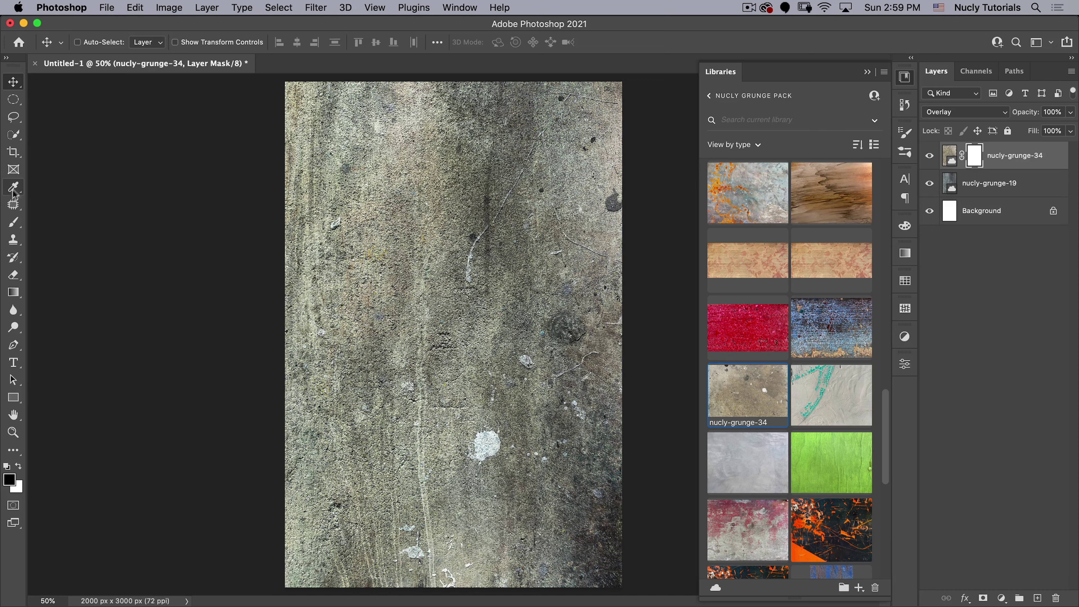
{"action": "left_click", "coordinate": [14, 293]}
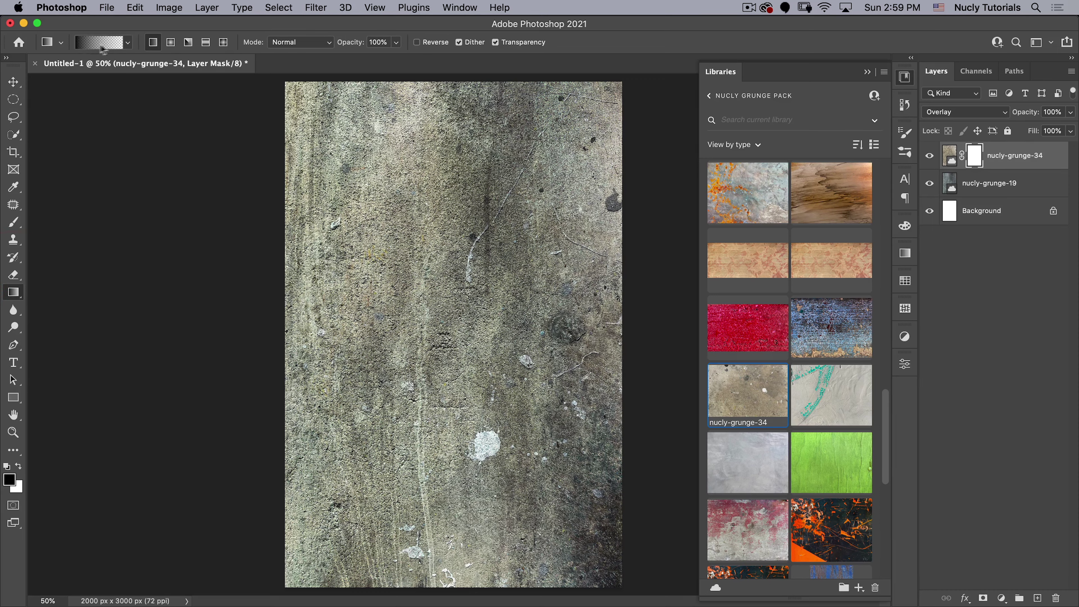
{"action": "left_click", "coordinate": [206, 42]}
{"action": "left_click_drag", "start_coordinate": [461, 287], "coordinate": [605, 45]}
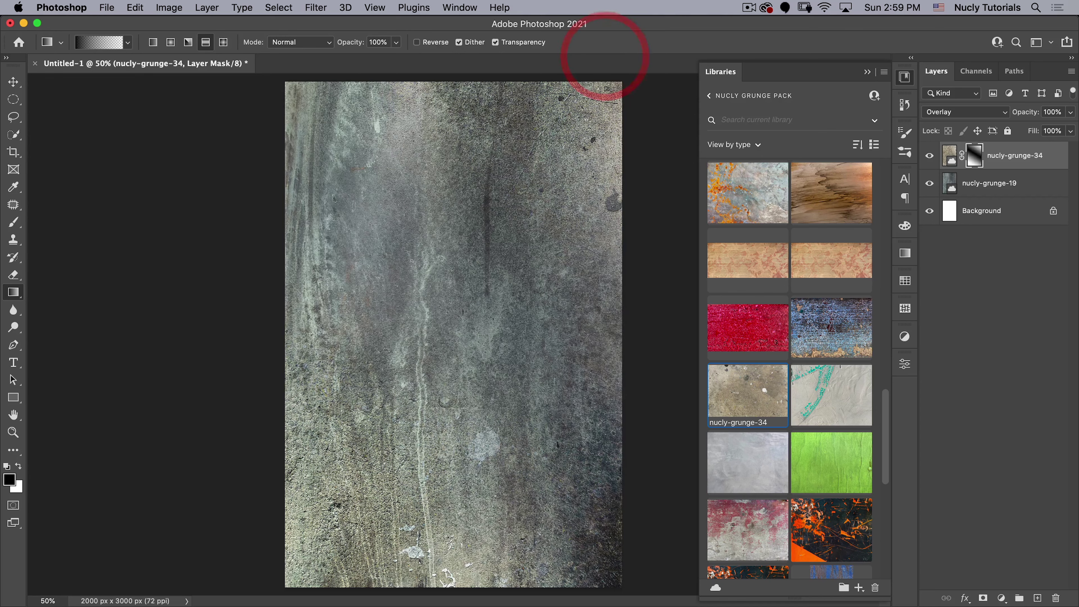
Step: Refine the mask with linear gradients: black from the right edge toward the lower center, and white from the lower right toward the upper left
{"action": "left_click", "coordinate": [153, 42]}
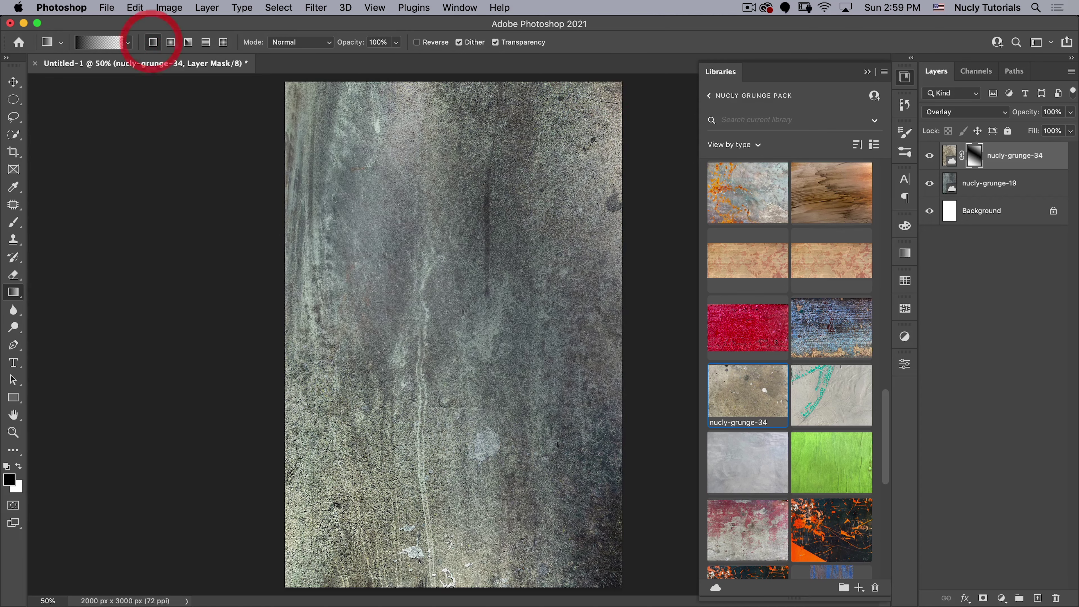
{"action": "left_click_drag", "start_coordinate": [616, 288], "coordinate": [525, 404]}
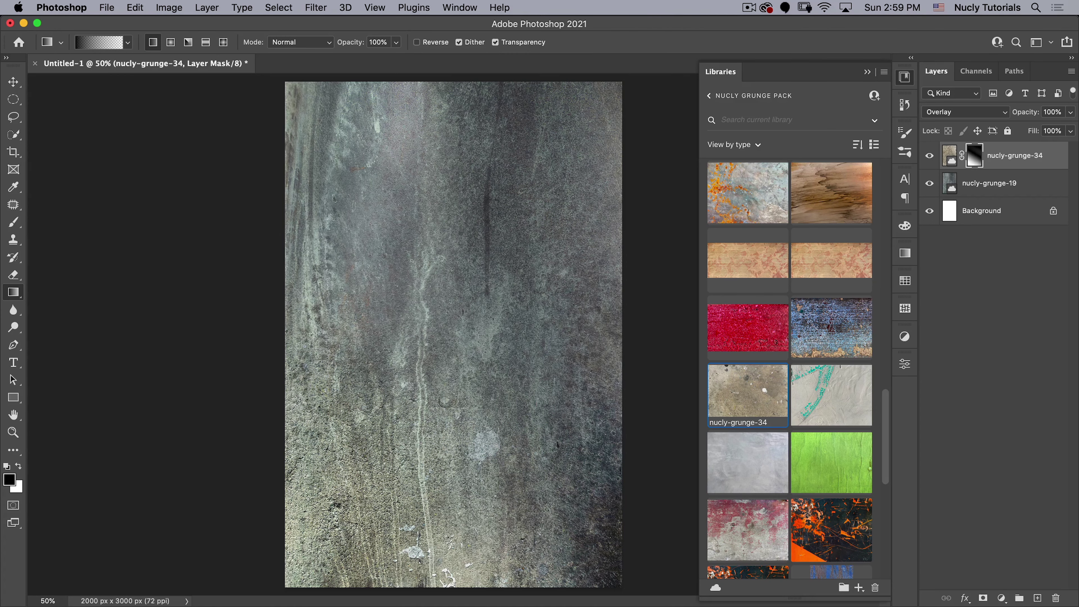
{"action": "key", "text": "x"}
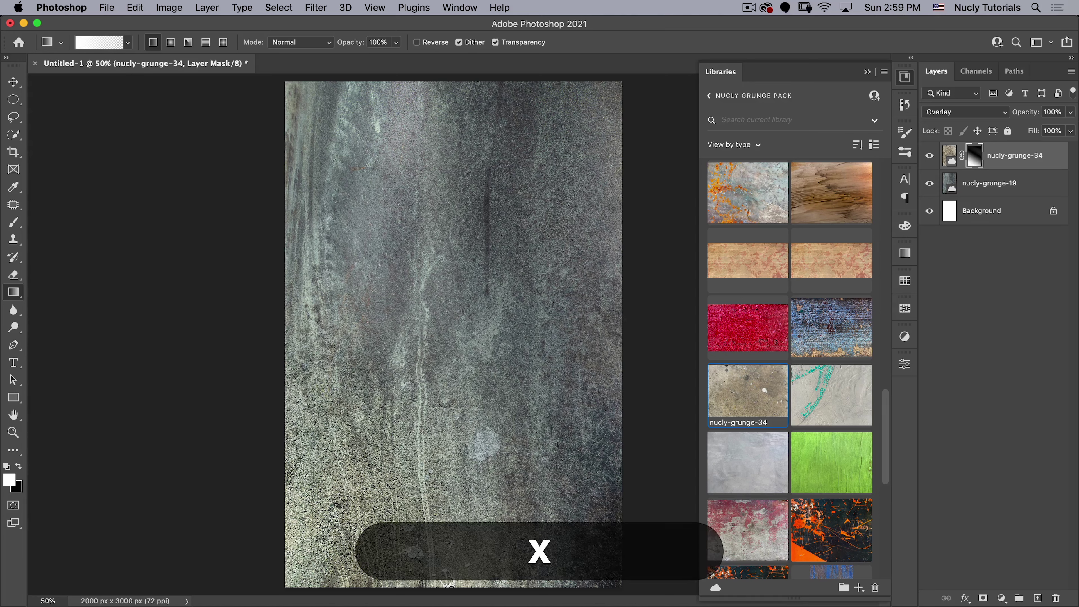
{"action": "left_click_drag", "start_coordinate": [626, 415], "coordinate": [385, 205]}
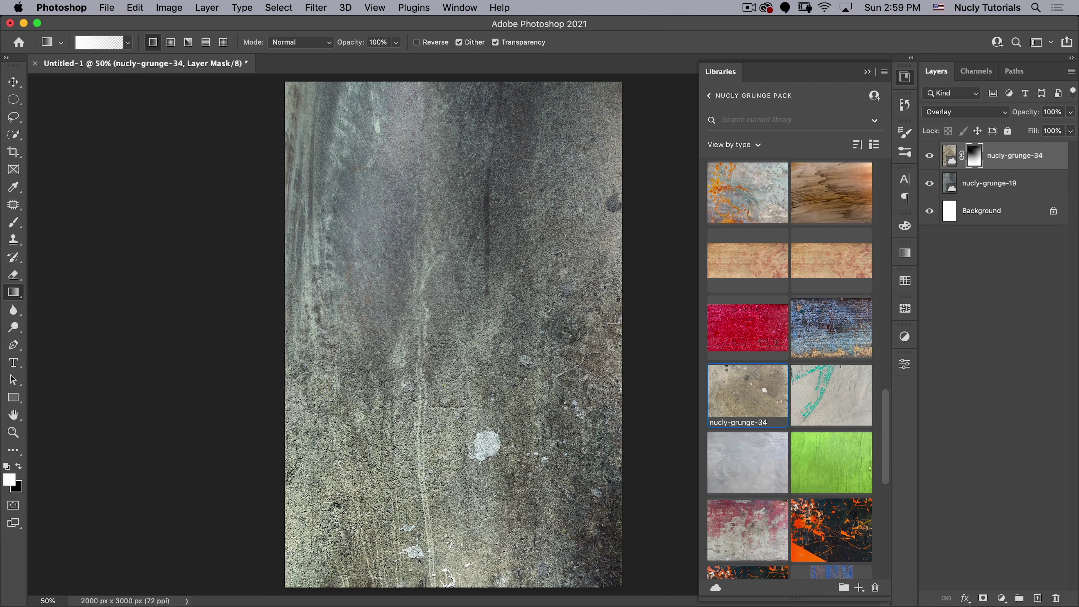
Step: Add a Gradient Map adjustment layer above the two grunge textures
{"action": "key", "text": "v"}
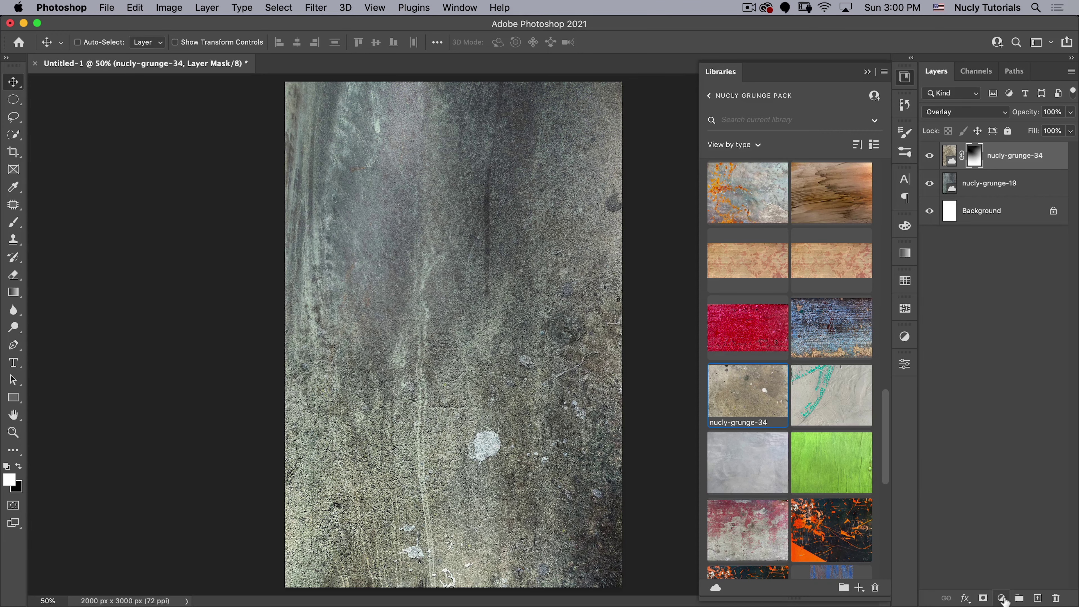
{"action": "left_click", "coordinate": [1002, 598]}
{"action": "left_click", "coordinate": [1012, 560]}
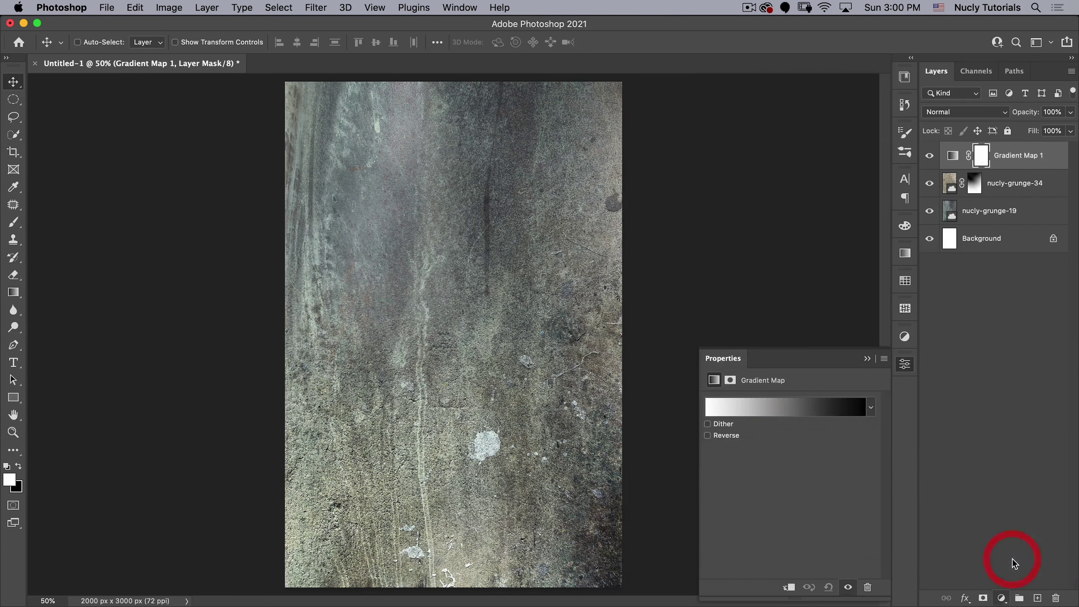
Step: Set the gradient map's color stop at location 0% to hex 261d1d
{"action": "left_click", "coordinate": [779, 408]}
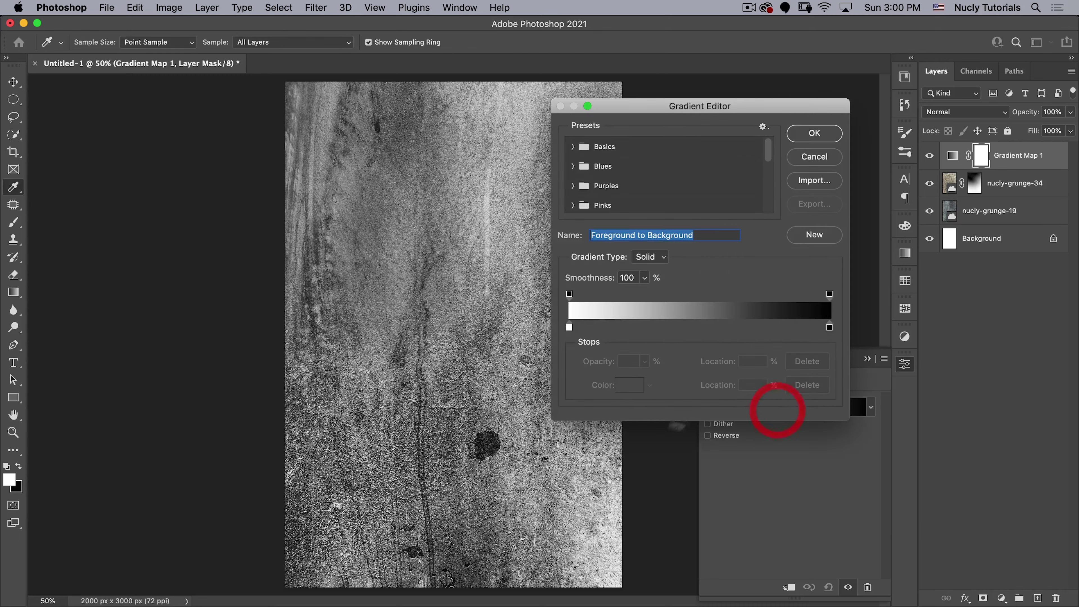
{"action": "left_click", "coordinate": [570, 327]}
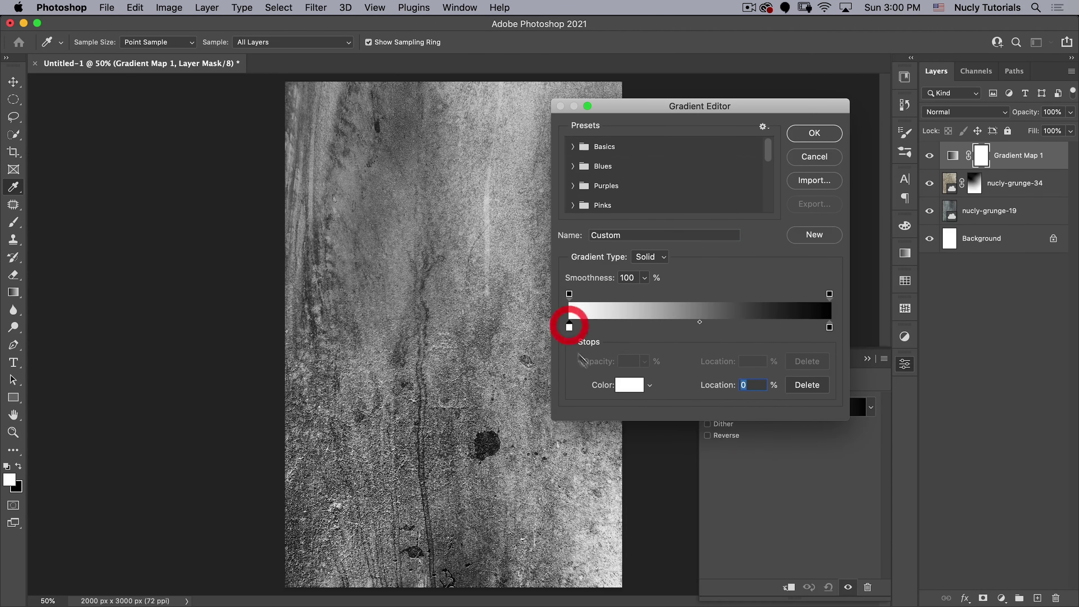
{"action": "left_click", "coordinate": [630, 384]}
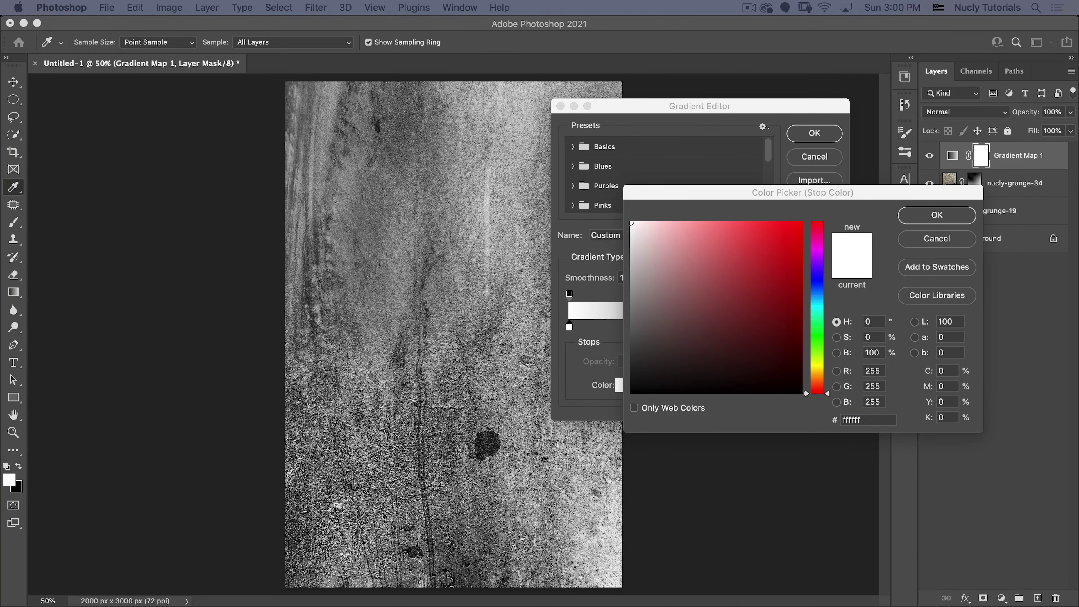
{"action": "key", "text": "super+c"}
{"action": "left_click", "coordinate": [729, 412]}
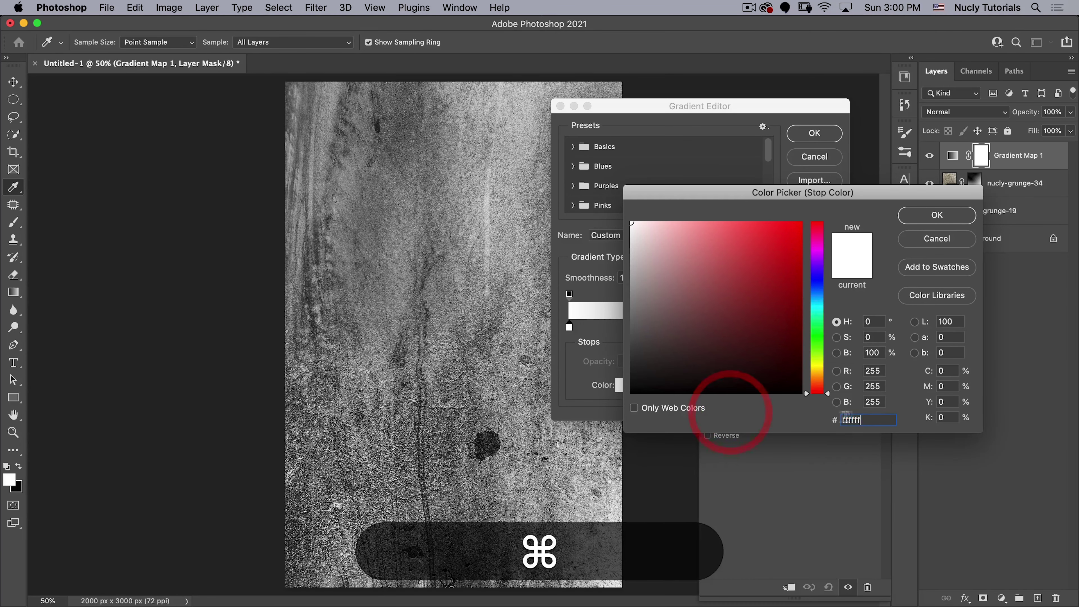
{"action": "key", "text": "super+v"}
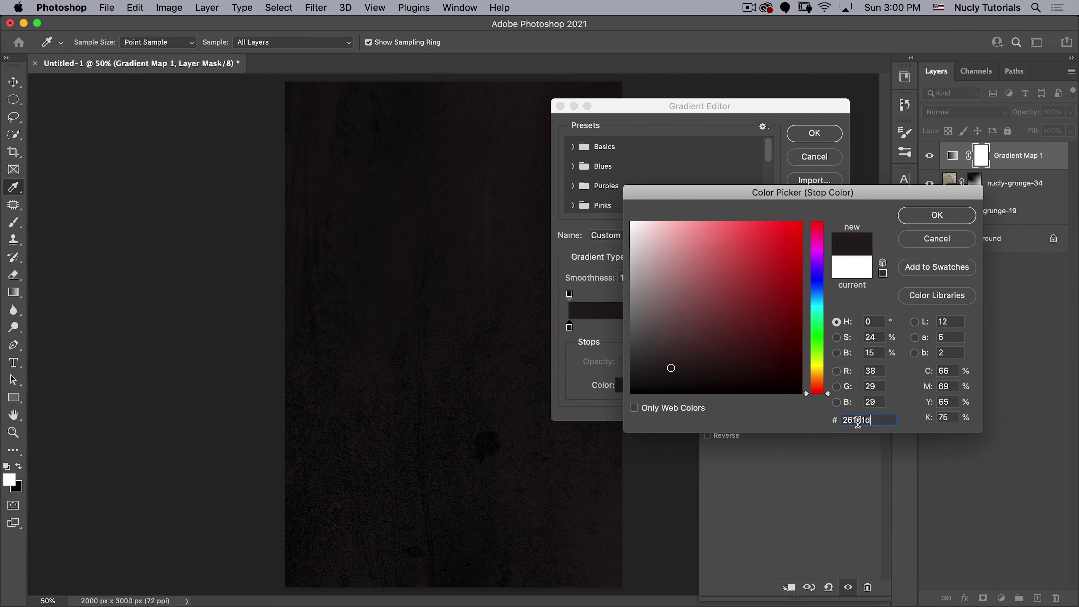
{"action": "left_click", "coordinate": [934, 216]}
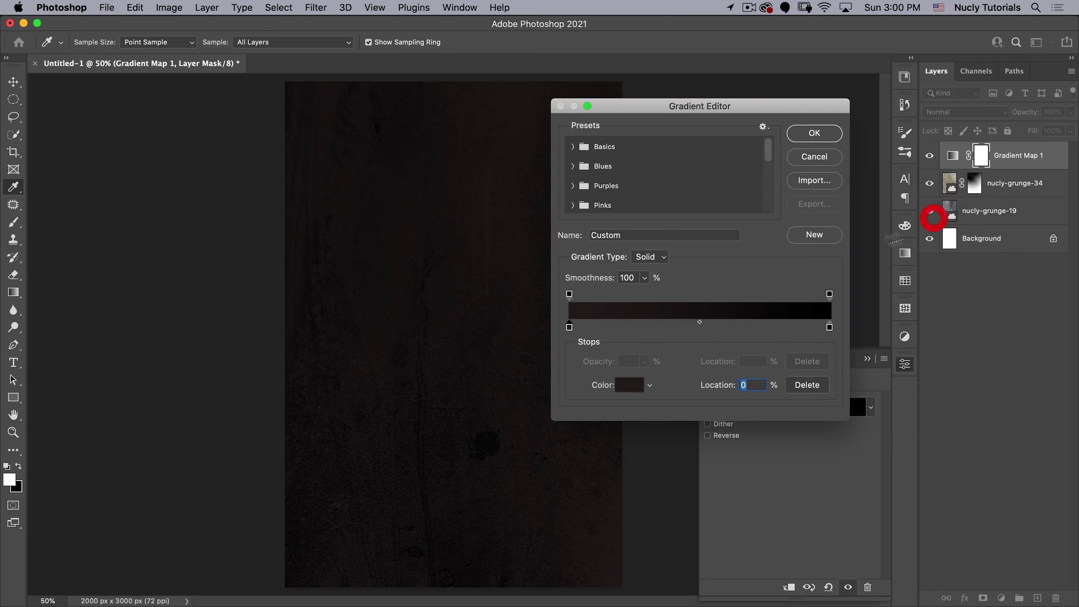
Step: Add a color stop at location 51% of the gradient map and set its color to hex 725a3d
{"action": "left_click", "coordinate": [701, 327]}
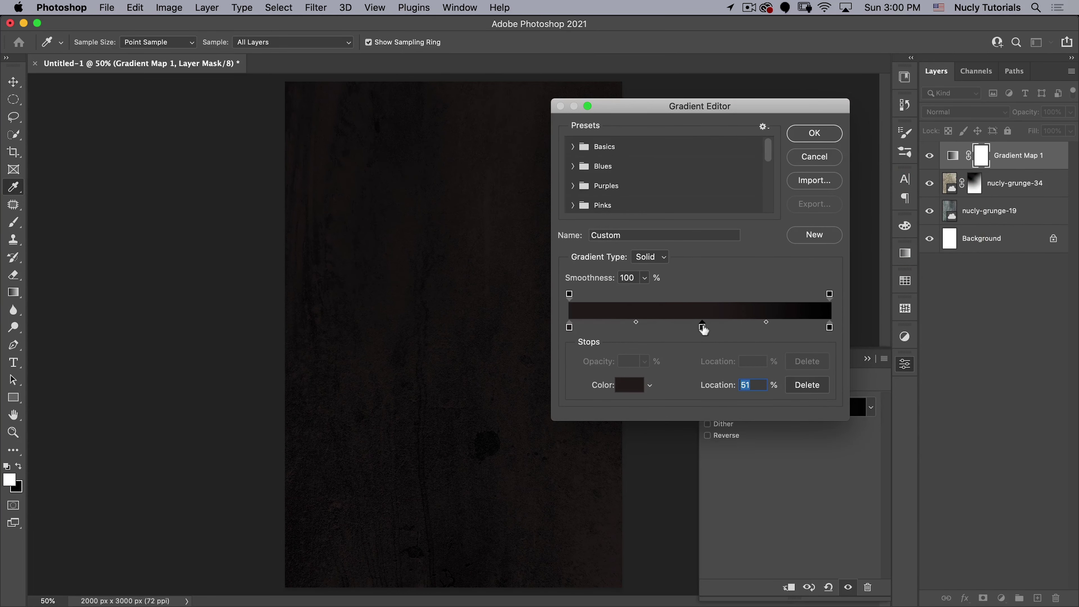
{"action": "double_click", "coordinate": [702, 327]}
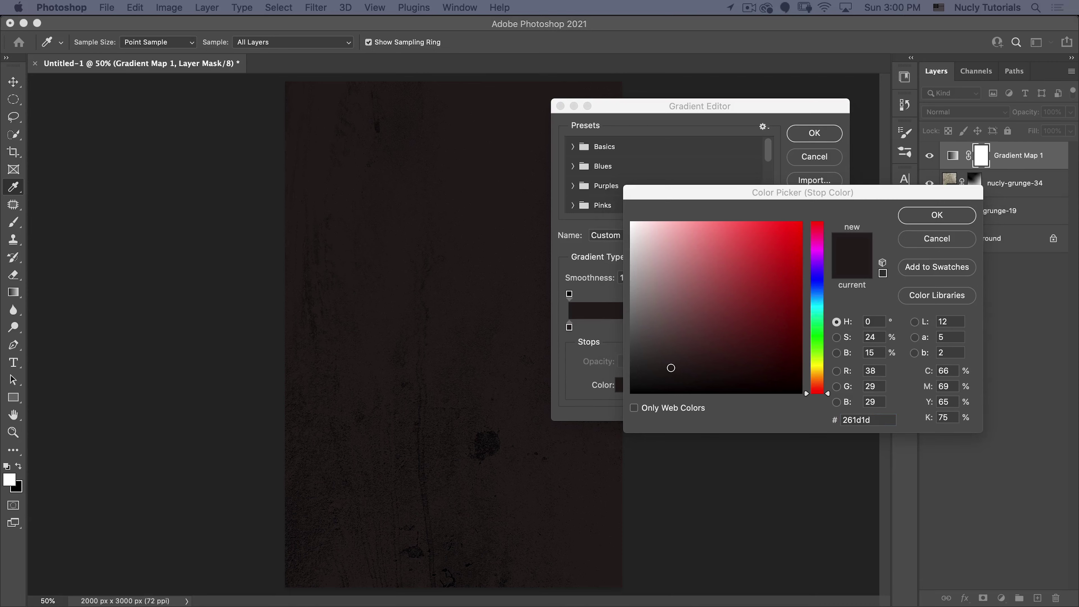
{"action": "key", "text": "super+c"}
{"action": "left_click", "coordinate": [877, 419]}
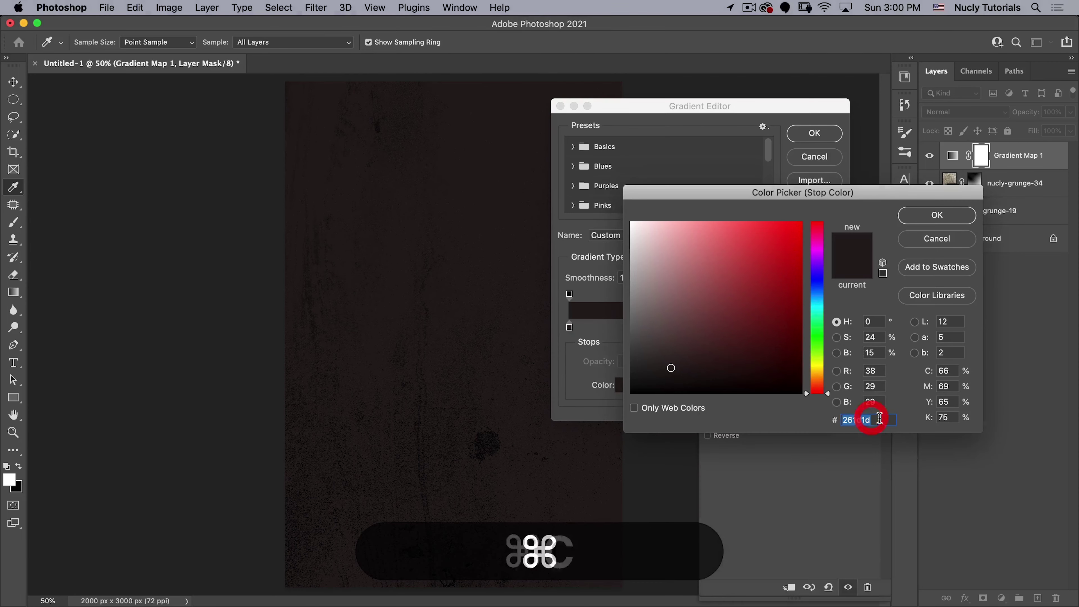
{"action": "key", "text": "super+v"}
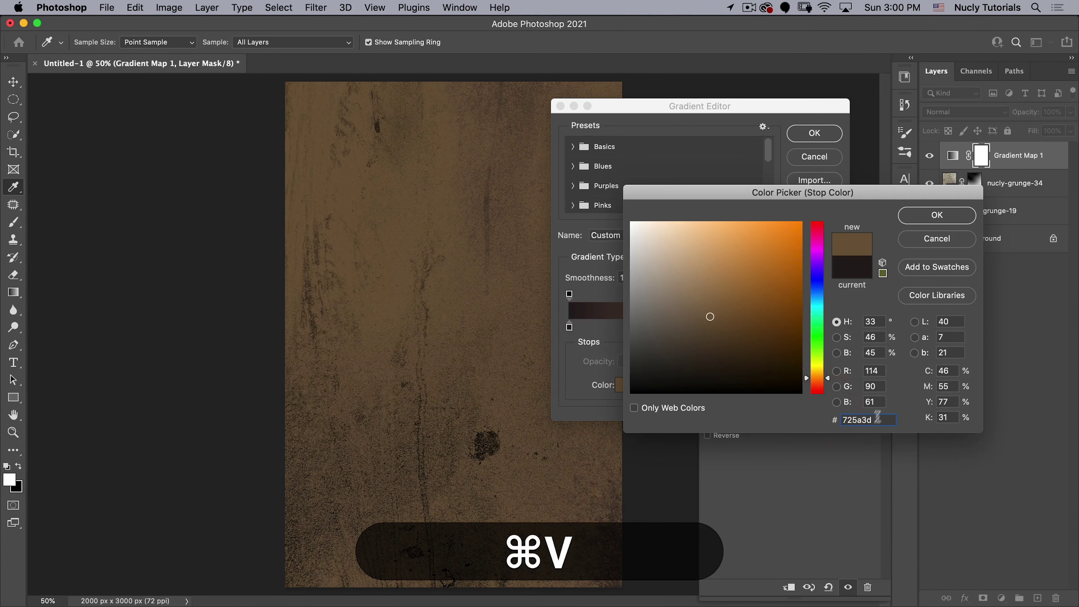
{"action": "left_click", "coordinate": [936, 214]}
Step: Set the gradient map's end color stop to hex f5b66a and accept the gradient
{"action": "double_click", "coordinate": [829, 327]}
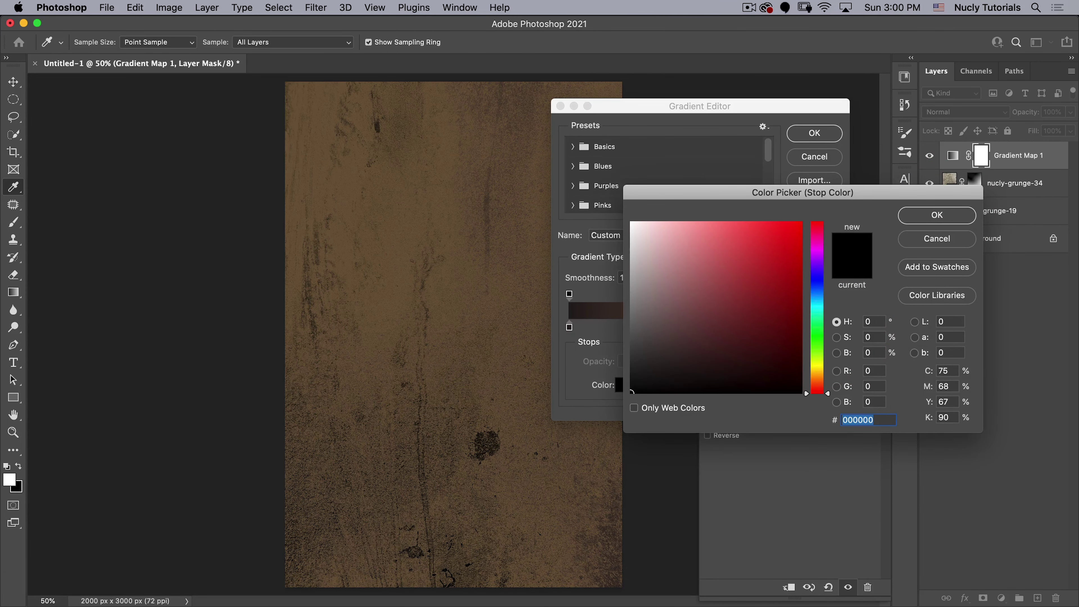
{"action": "key", "text": "super+Tab"}
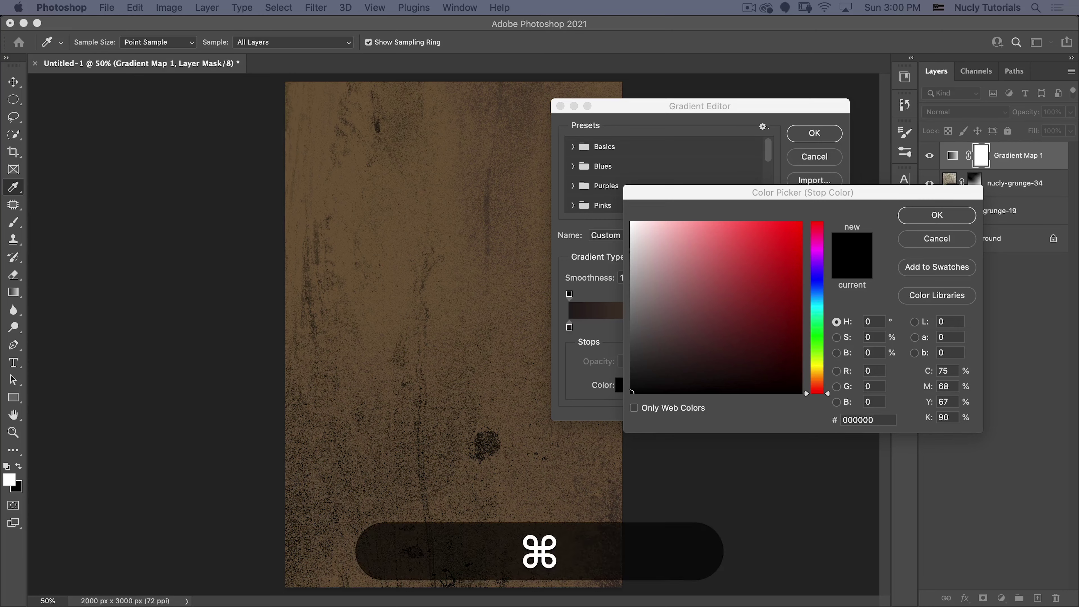
{"action": "key", "text": "super+c"}
{"action": "left_click", "coordinate": [811, 420]}
{"action": "key", "text": "super+v"}
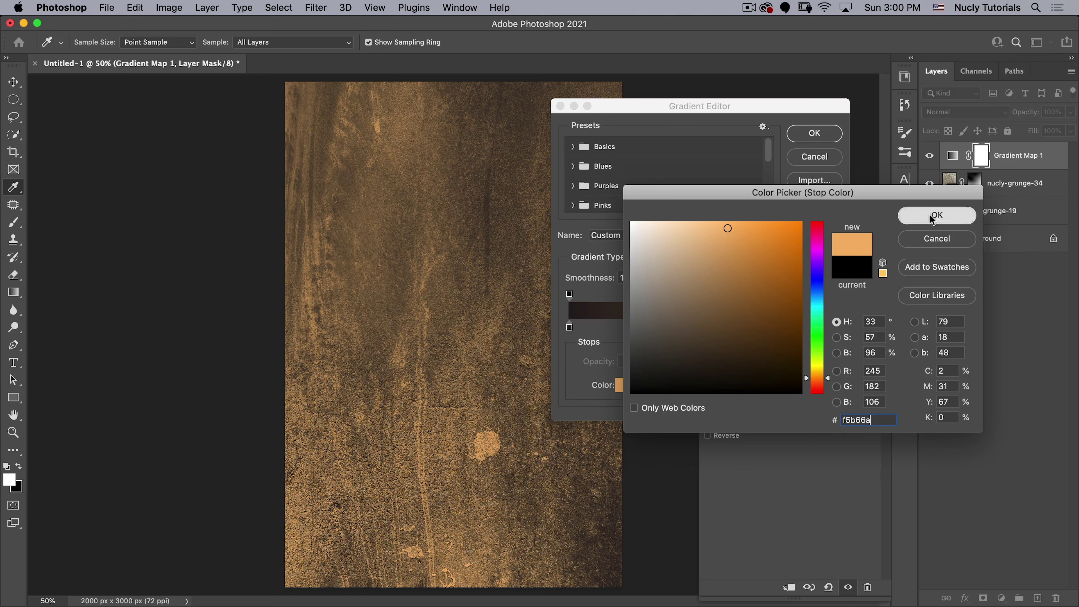
{"action": "left_click", "coordinate": [917, 215]}
{"action": "left_click", "coordinate": [815, 134]}
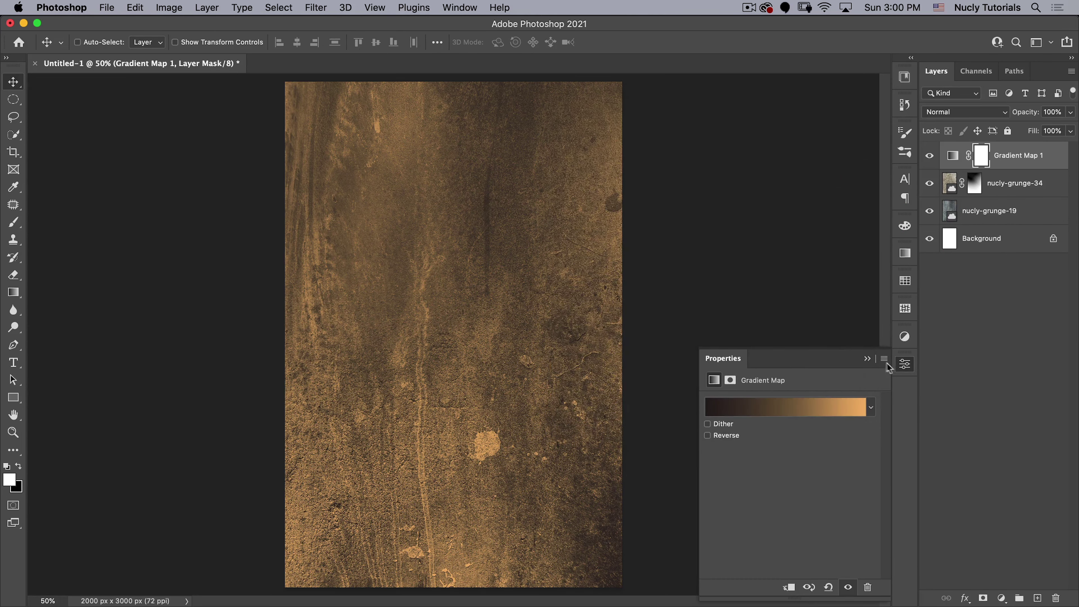
{"action": "left_click", "coordinate": [906, 364]}
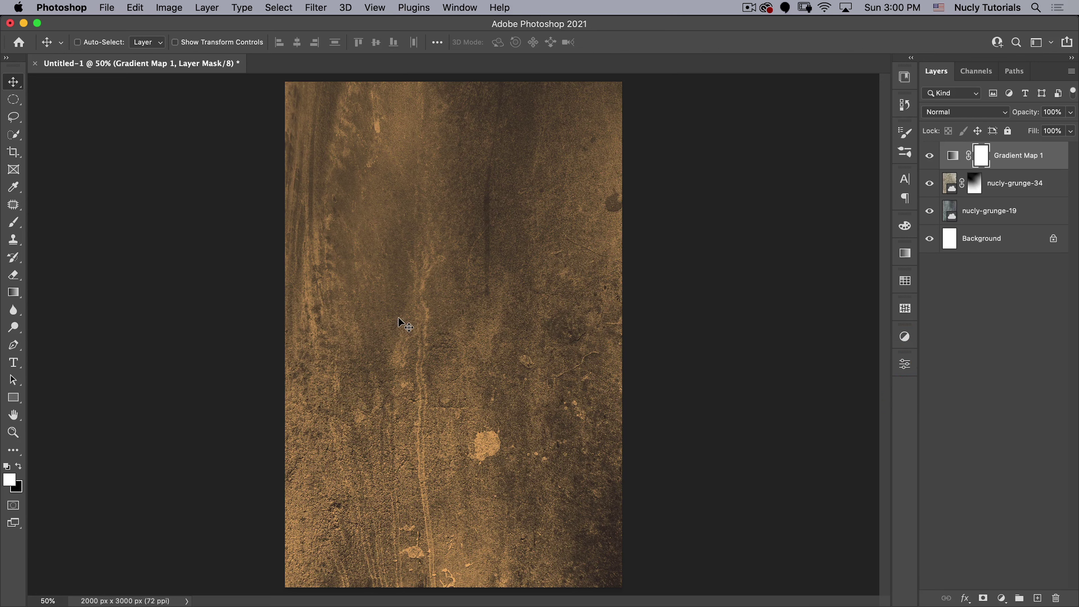
Step: Create a new layer above Gradient Map 1 and name it "bottom gradient"
{"action": "left_click", "coordinate": [951, 157]}
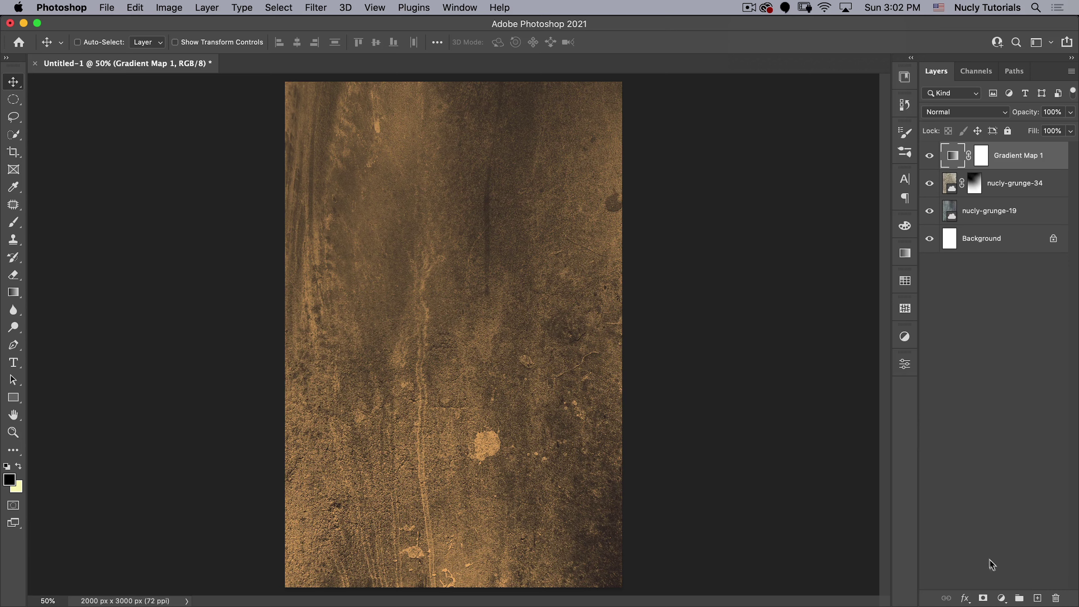
{"action": "left_click", "coordinate": [1036, 599]}
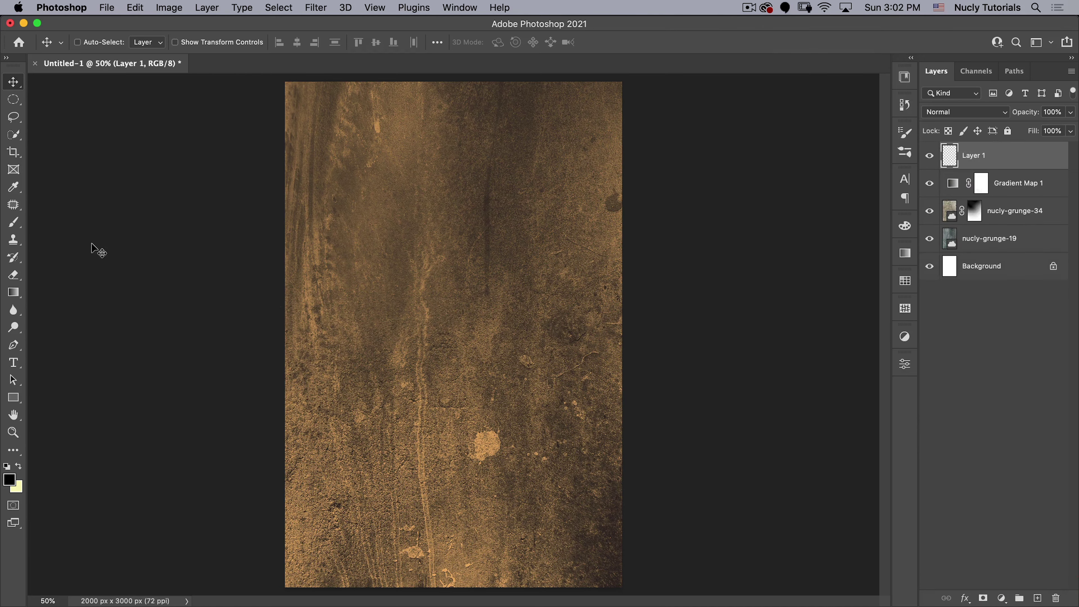
{"action": "double_click", "coordinate": [977, 155]}
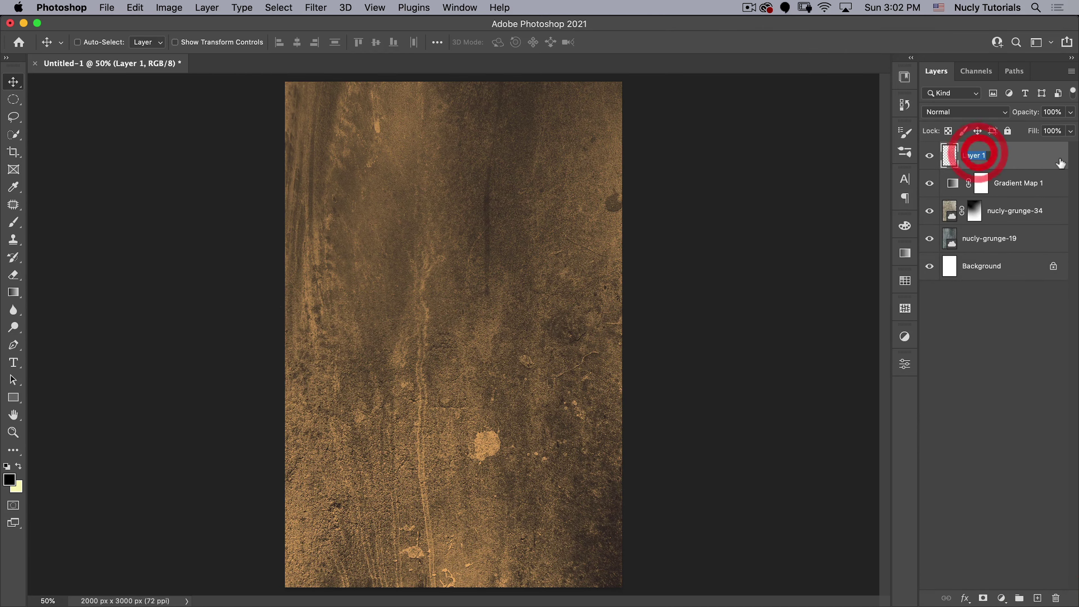
{"action": "type", "text": "bottom gradient"}
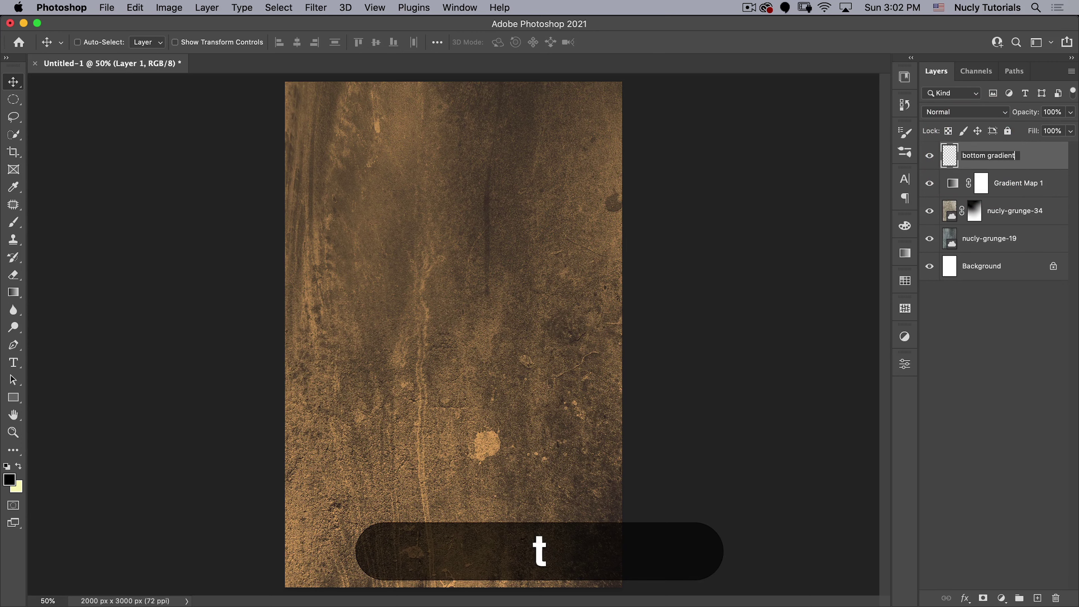
{"action": "key", "text": "Return"}
Step: Draw a black-to-transparent linear gradient straight up from the canvas's bottom edge to its upper part on the bottom gradient layer
{"action": "key", "text": "g"}
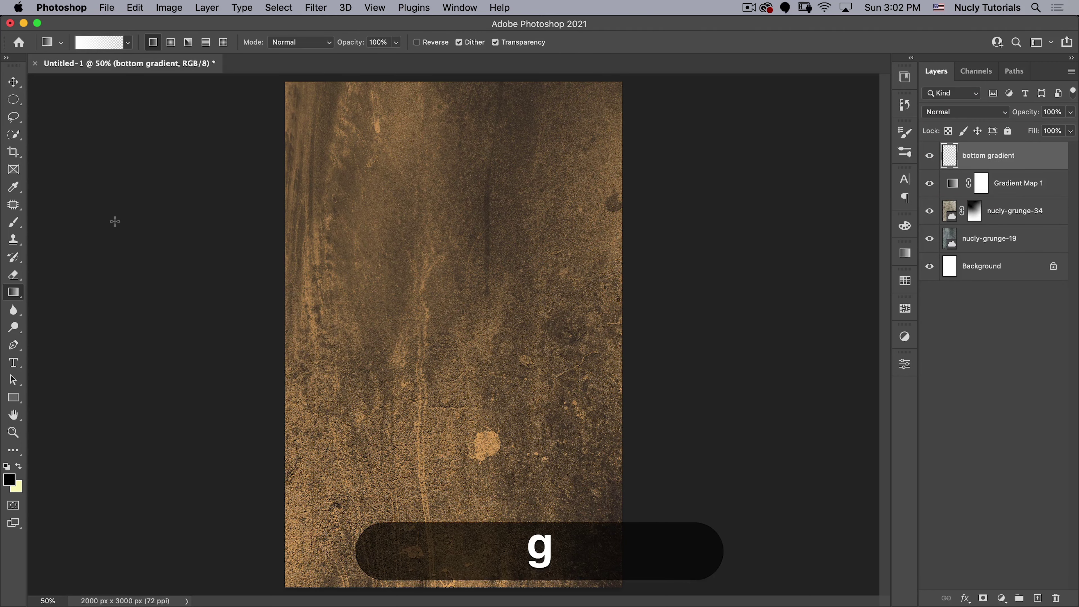
{"action": "key", "text": "x"}
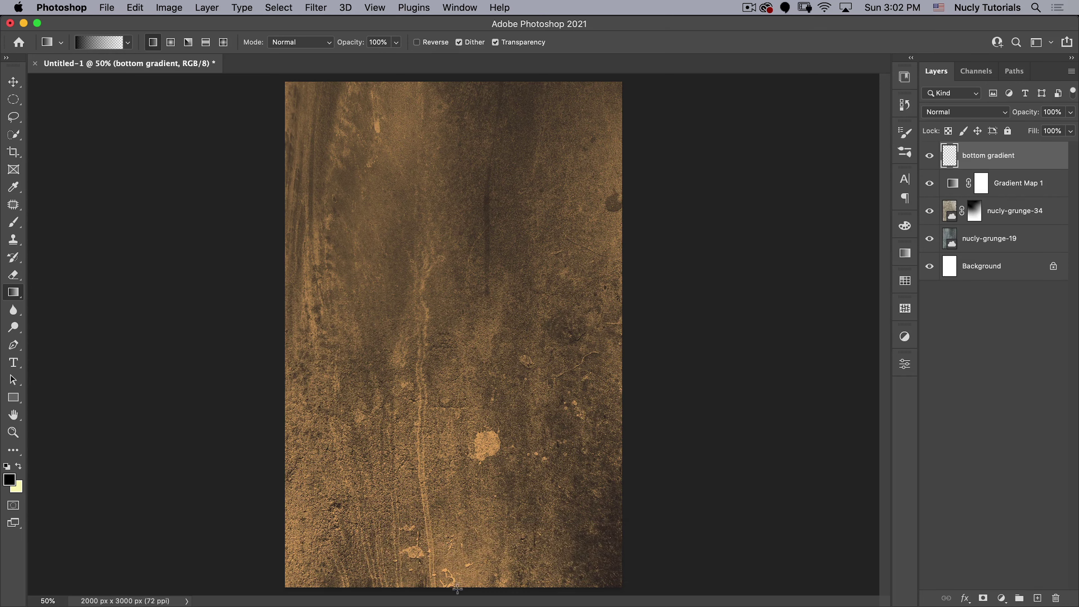
{"action": "left_click_drag", "start_coordinate": [457, 588], "coordinate": [457, 111]}
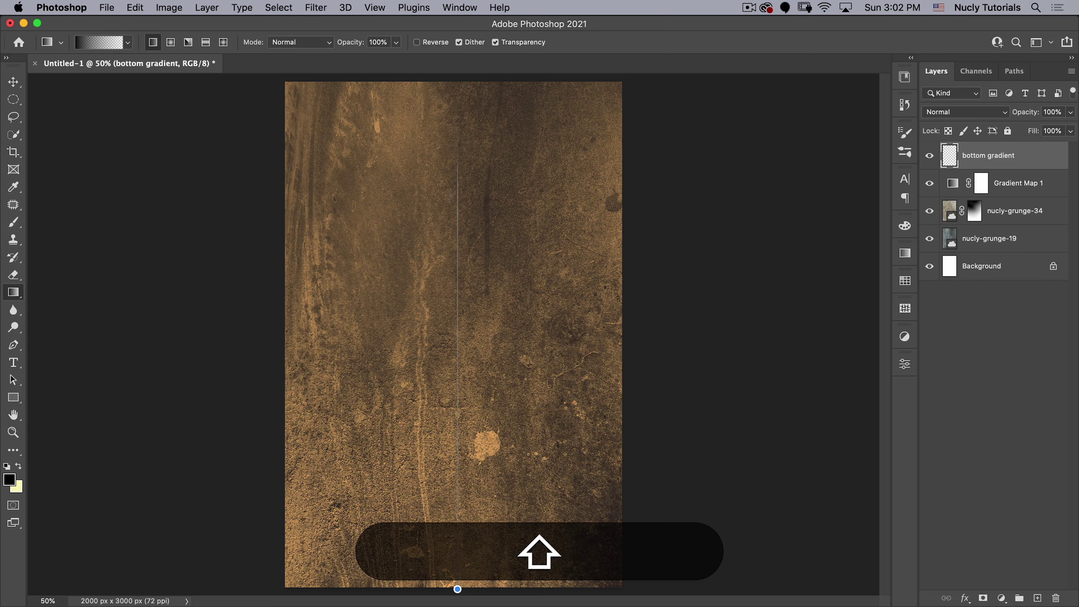
{"action": "left_click_drag", "start_coordinate": [442, 183], "coordinate": [441, 183]}
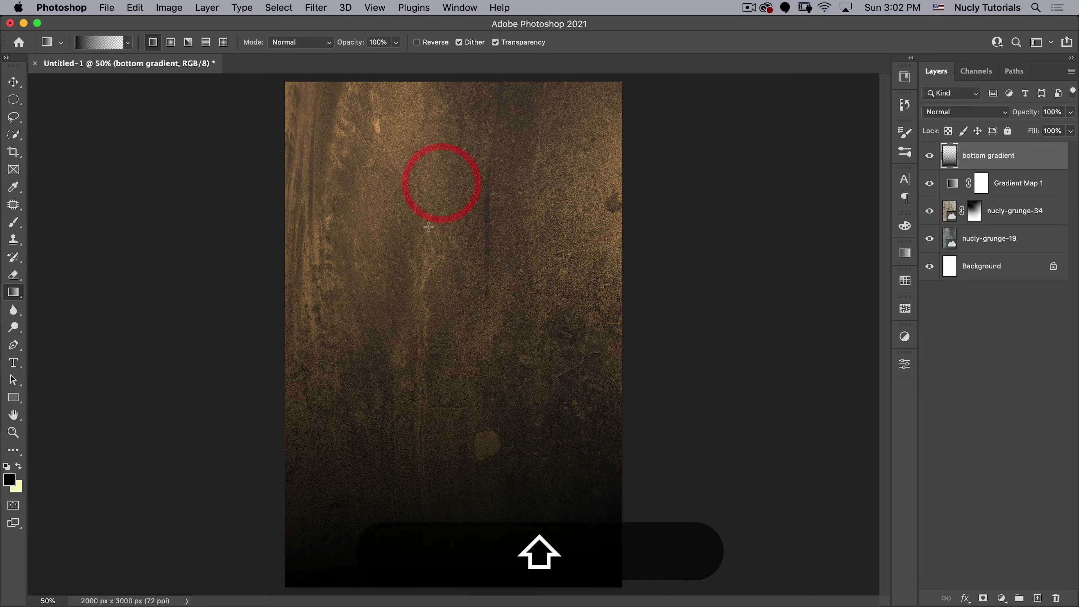
Step: Lower the bottom gradient layer's opacity to 65%
{"action": "key", "text": "shift+v"}
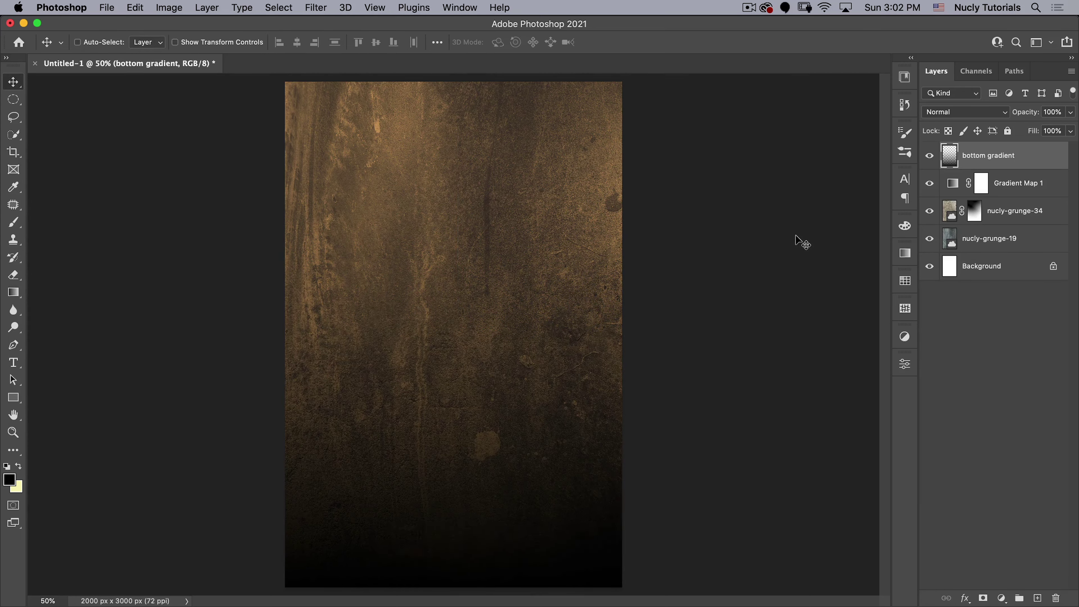
{"action": "key", "text": "5"}
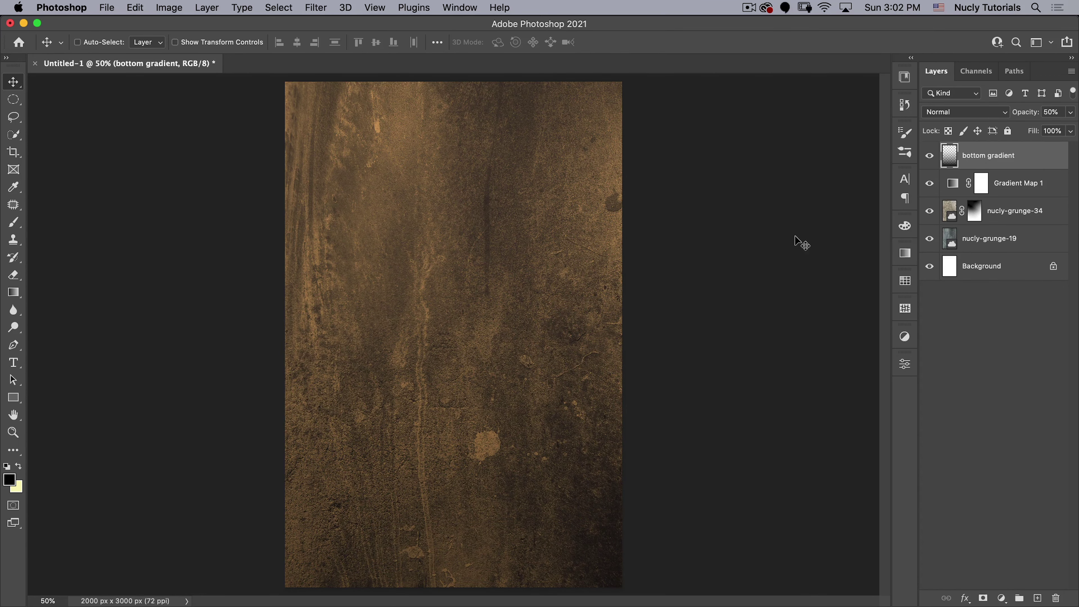
{"action": "left_click_drag", "start_coordinate": [1040, 114], "coordinate": [1036, 115]}
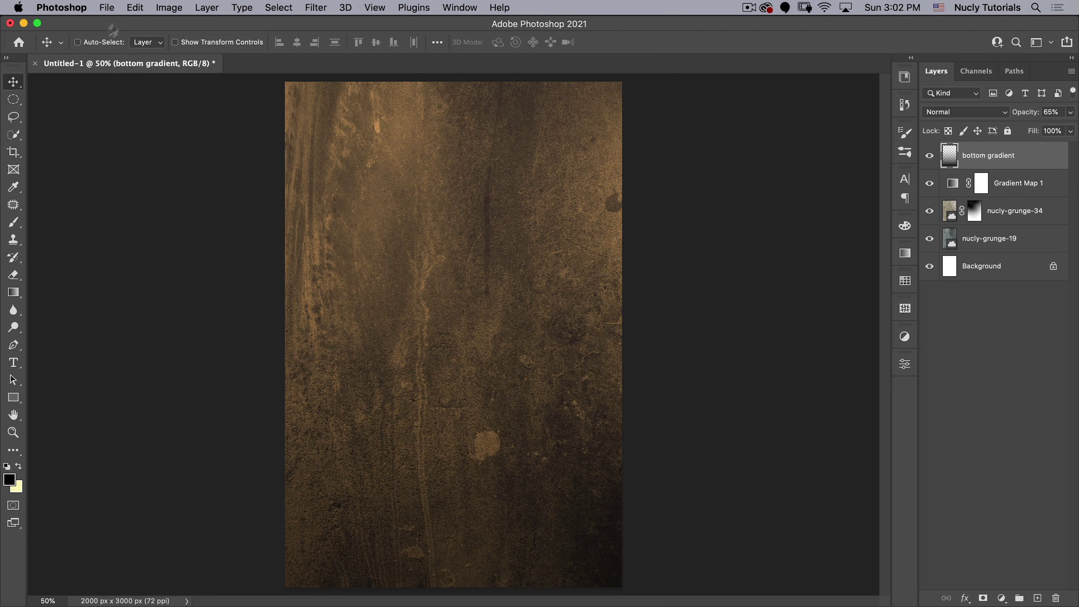
Step: Place 007-white.ai as an embedded smart object, cropped to its bounding box
{"action": "left_click", "coordinate": [106, 8]}
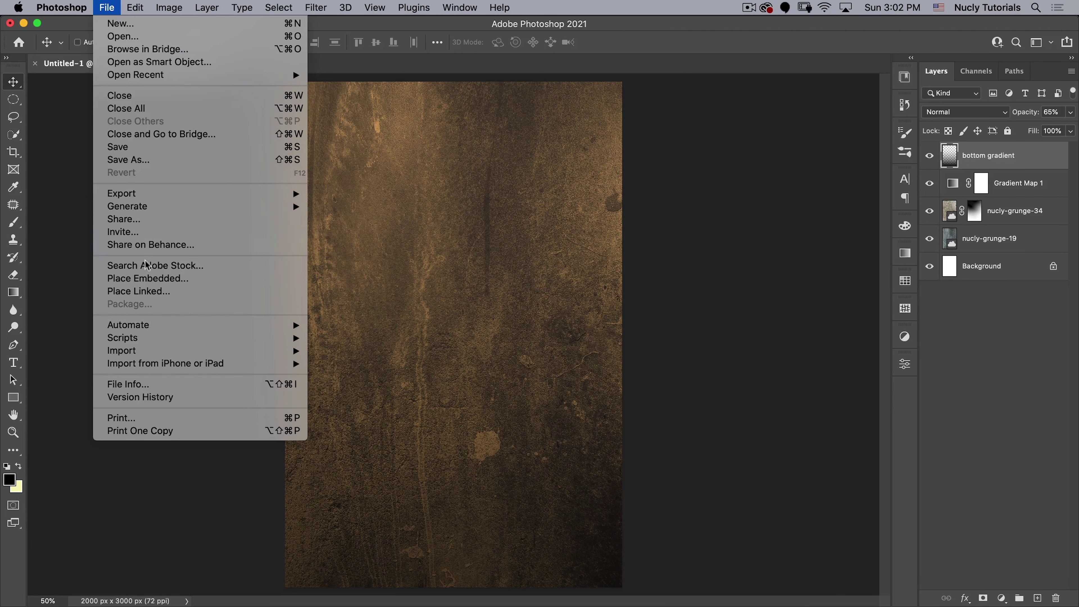
{"action": "left_click", "coordinate": [149, 280]}
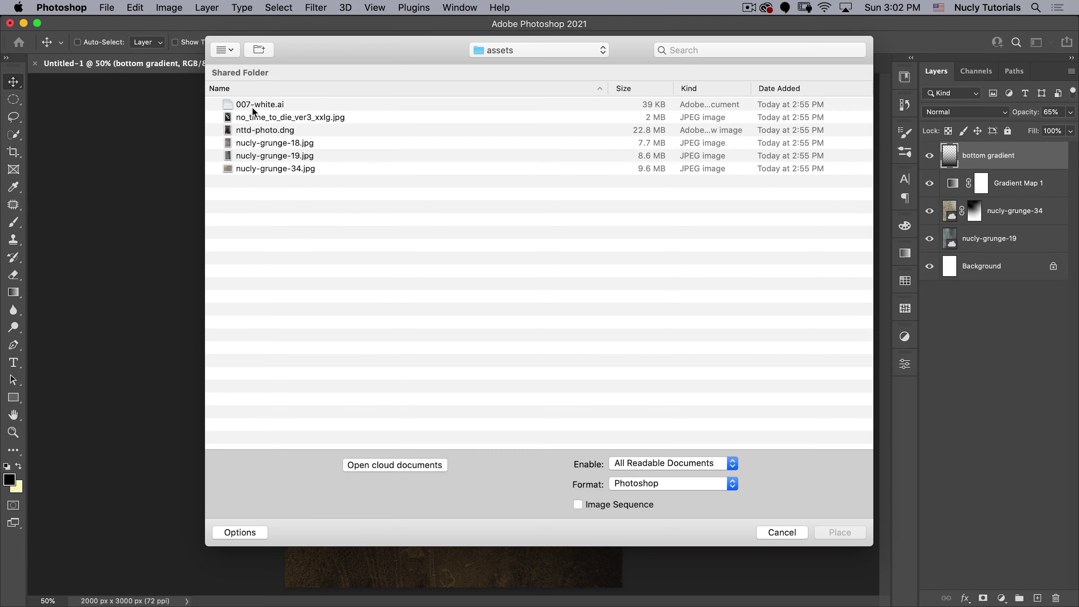
{"action": "double_click", "coordinate": [259, 103]}
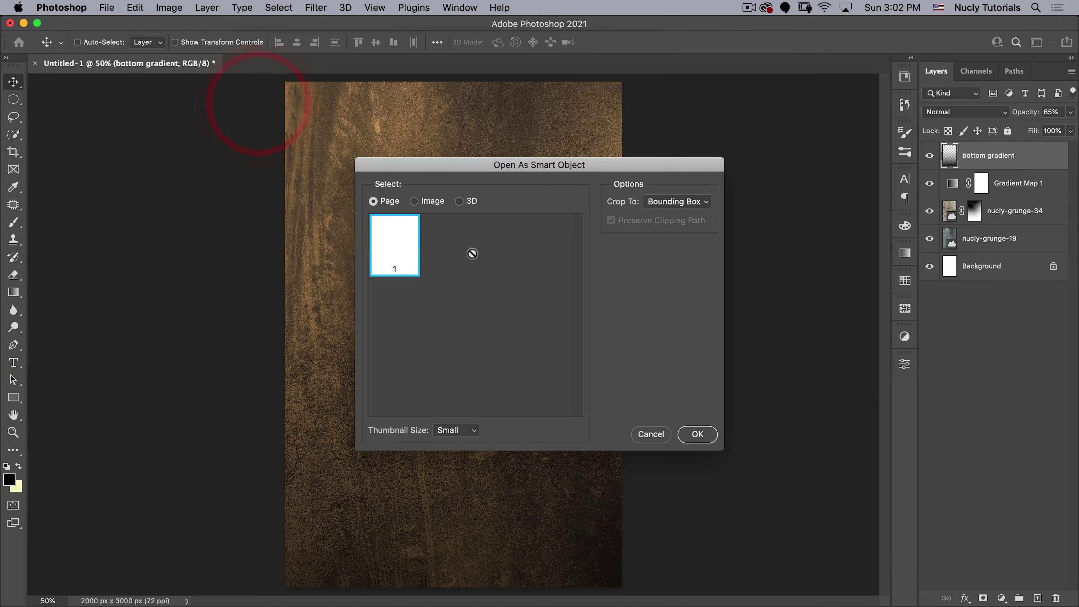
{"action": "left_click", "coordinate": [697, 433]}
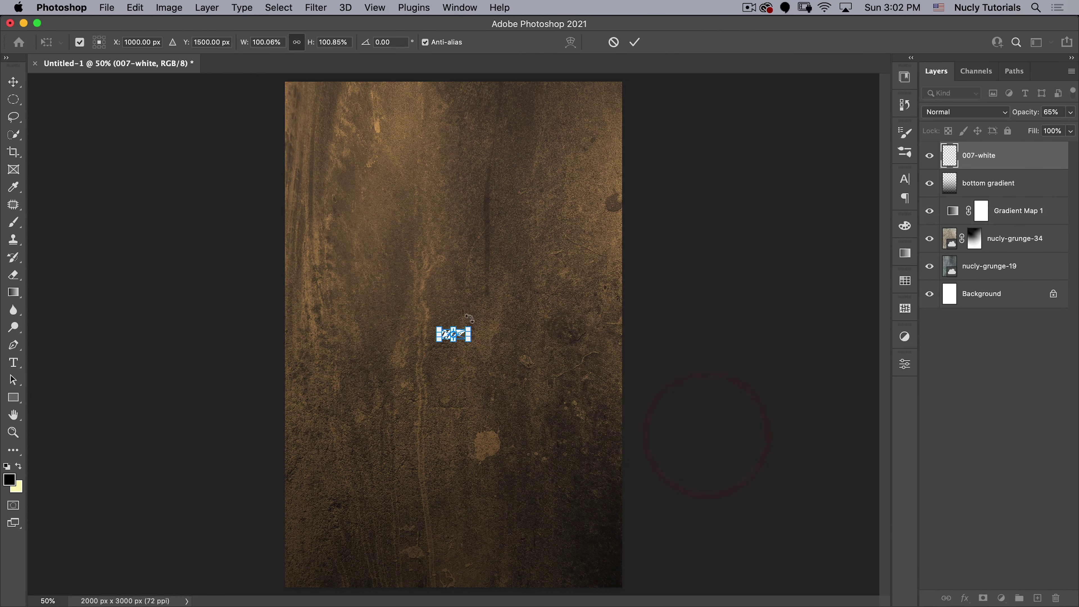
Step: Enlarge the 007 logo to about 2449% width and position it at the canvas's top edge, bleeding off both sides
{"action": "left_click_drag", "start_coordinate": [471, 327], "coordinate": [985, 92]}
{"action": "left_click_drag", "start_coordinate": [749, 200], "coordinate": [462, 126]}
{"action": "key", "text": "alt"}
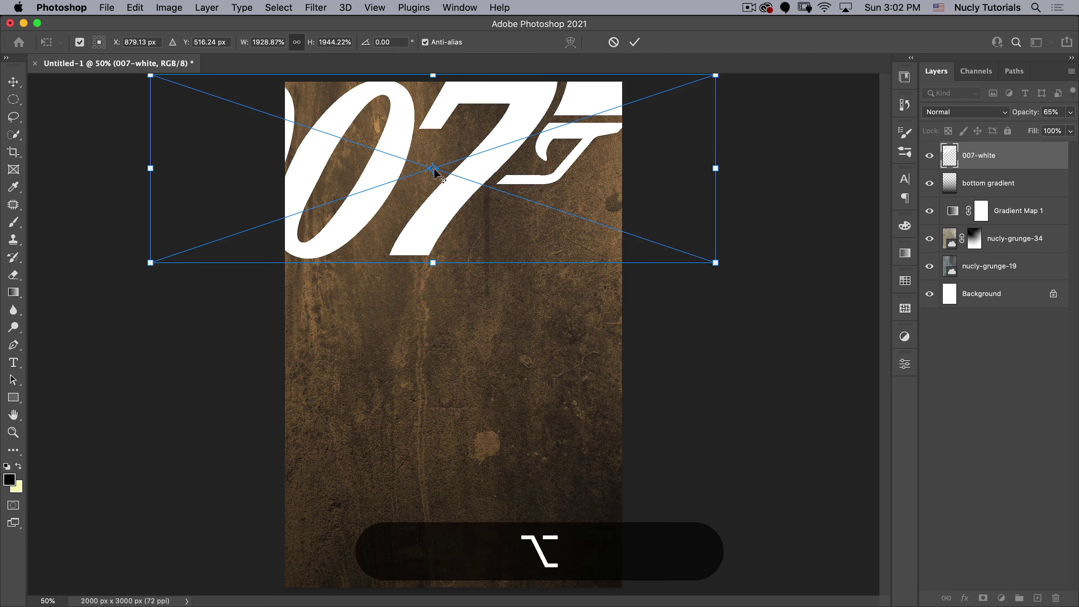
{"action": "left_click_drag", "start_coordinate": [433, 168], "coordinate": [433, 80]}
{"action": "left_click_drag", "start_coordinate": [150, 263], "coordinate": [124, 297]}
{"action": "left_click_drag", "start_coordinate": [483, 219], "coordinate": [465, 217]}
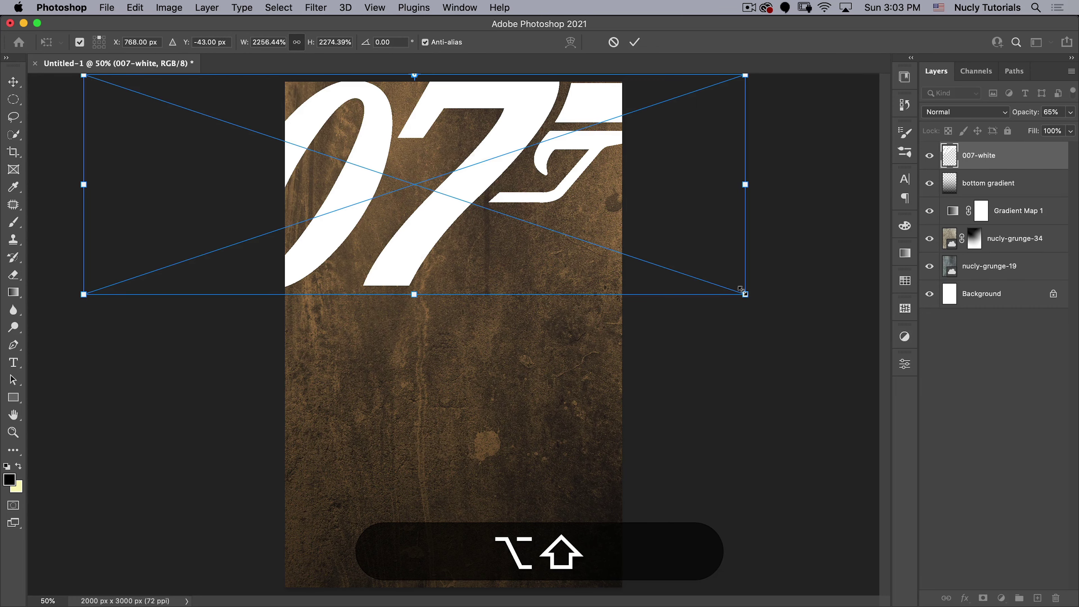
{"action": "left_click_drag", "start_coordinate": [745, 294], "coordinate": [771, 319]}
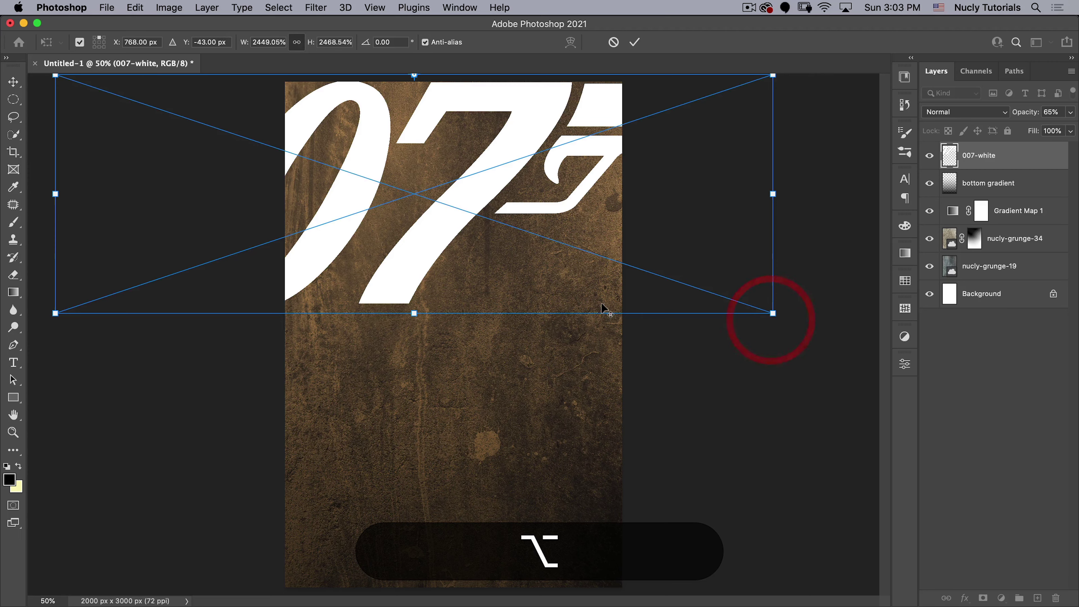
{"action": "left_click", "coordinate": [635, 42]}
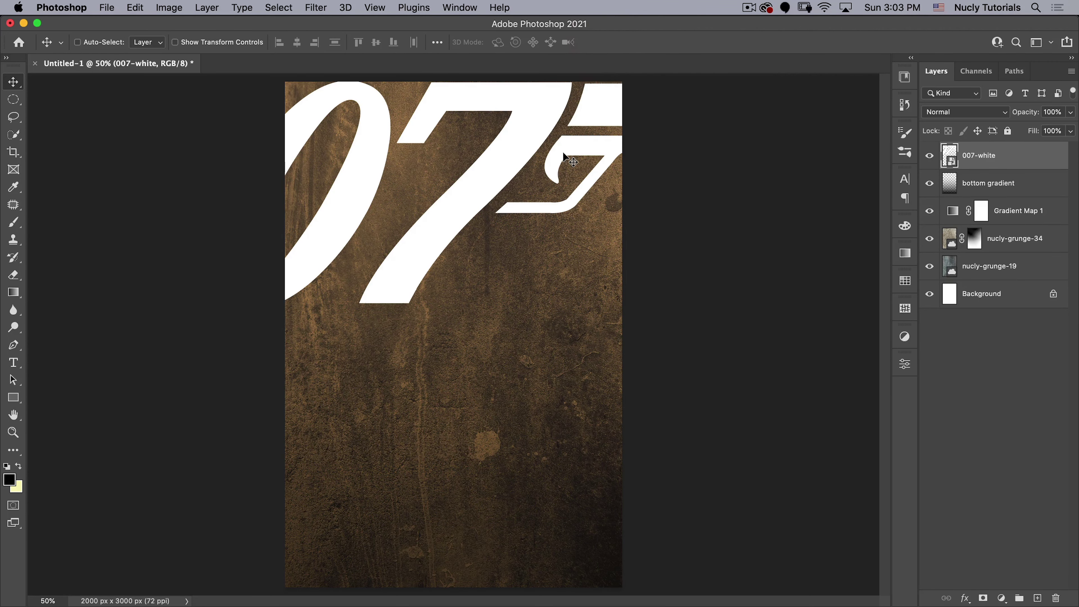
Step: Nudge the 007 logo slightly upward to close the gap at the canvas's top edge
{"action": "key", "text": "Up"}
{"action": "key", "text": "Up"}
{"action": "key", "text": "Up"}
{"action": "key", "text": "Up"}
{"action": "key", "text": "Up"}
{"action": "key", "text": "Up"}
{"action": "key", "text": "Up"}
{"action": "key", "text": "Up"}
{"action": "key", "text": "Up"}
{"action": "key", "text": "Up"}
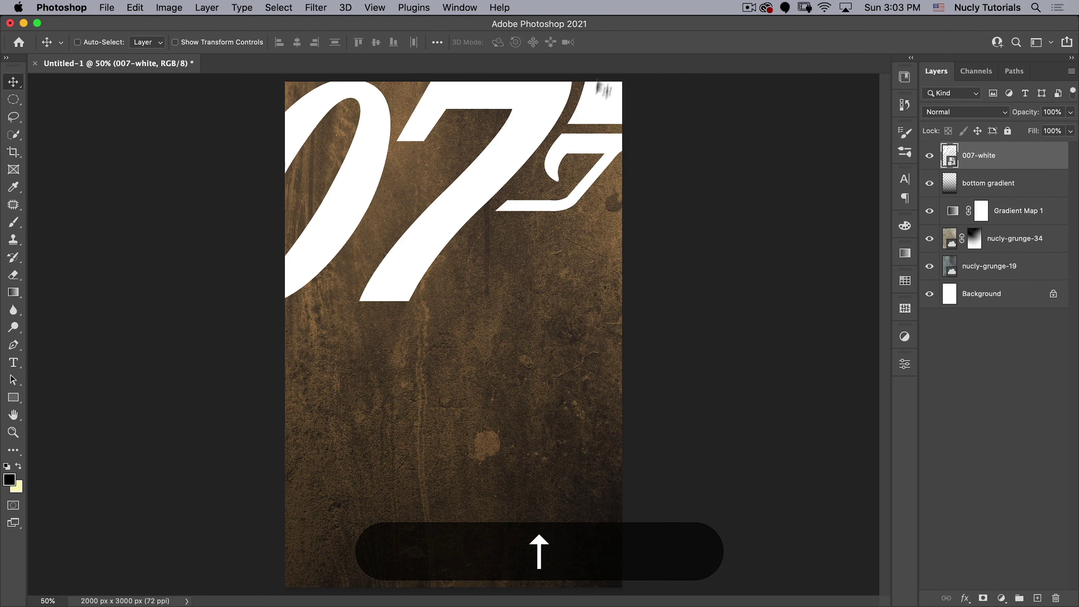
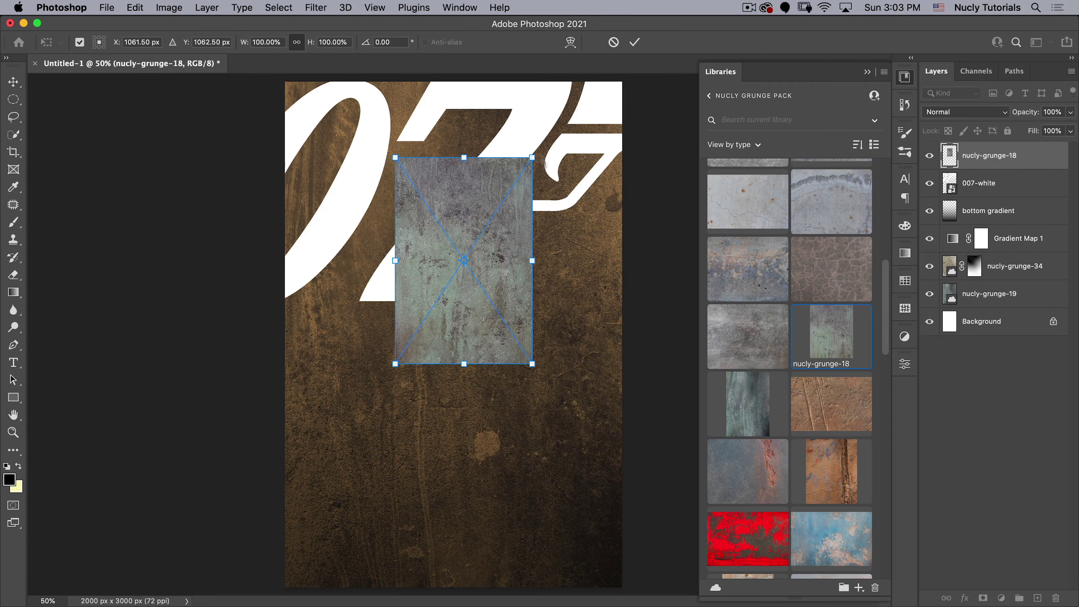
Step: Scale the nucly-grunge-18 texture to about 262% over the logo and clip it to the 007-white layer
{"action": "left_click_drag", "start_coordinate": [533, 364], "coordinate": [645, 530]}
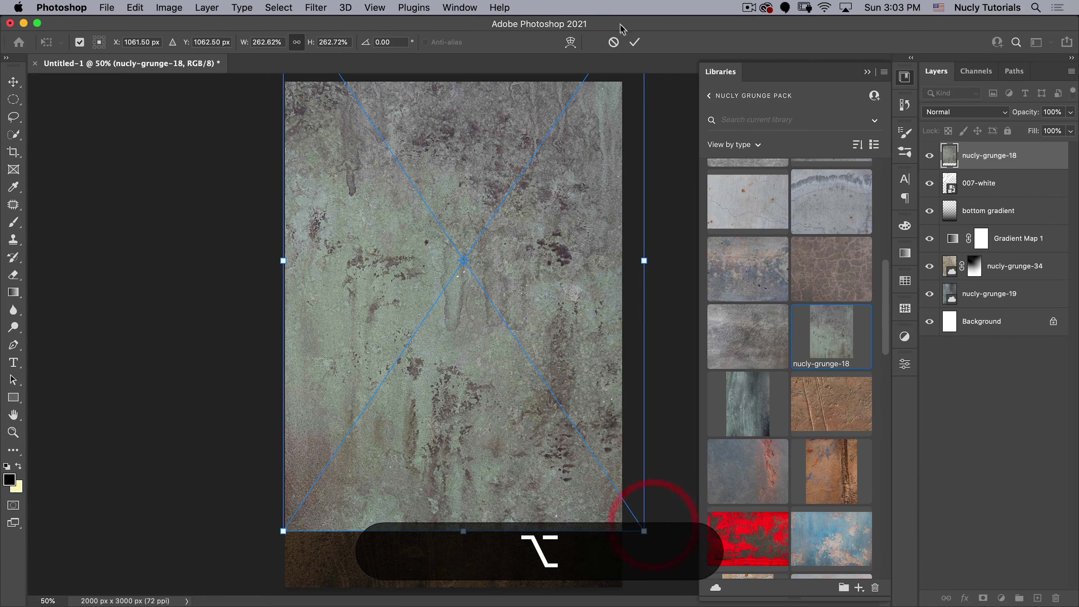
{"action": "left_click", "coordinate": [634, 41]}
{"action": "mouse_move", "coordinate": [505, 283]}
{"action": "left_mouse_down"}
{"action": "mouse_move", "coordinate": [496, 175]}
{"action": "mouse_move", "coordinate": [516, 161]}
{"action": "left_mouse_up"}
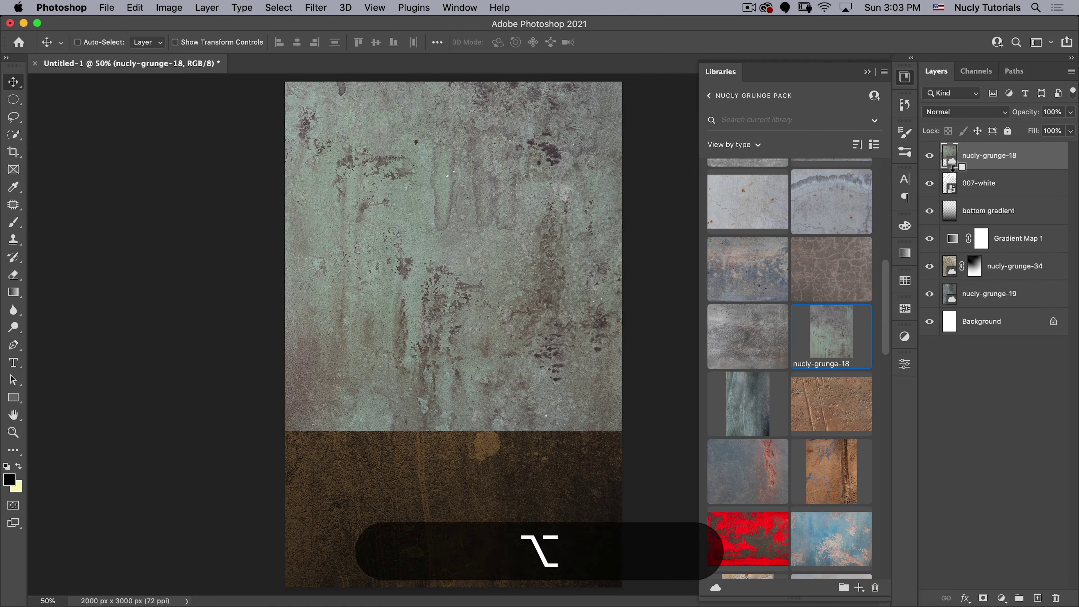
{"action": "left_click", "coordinate": [955, 169], "text": "alt"}
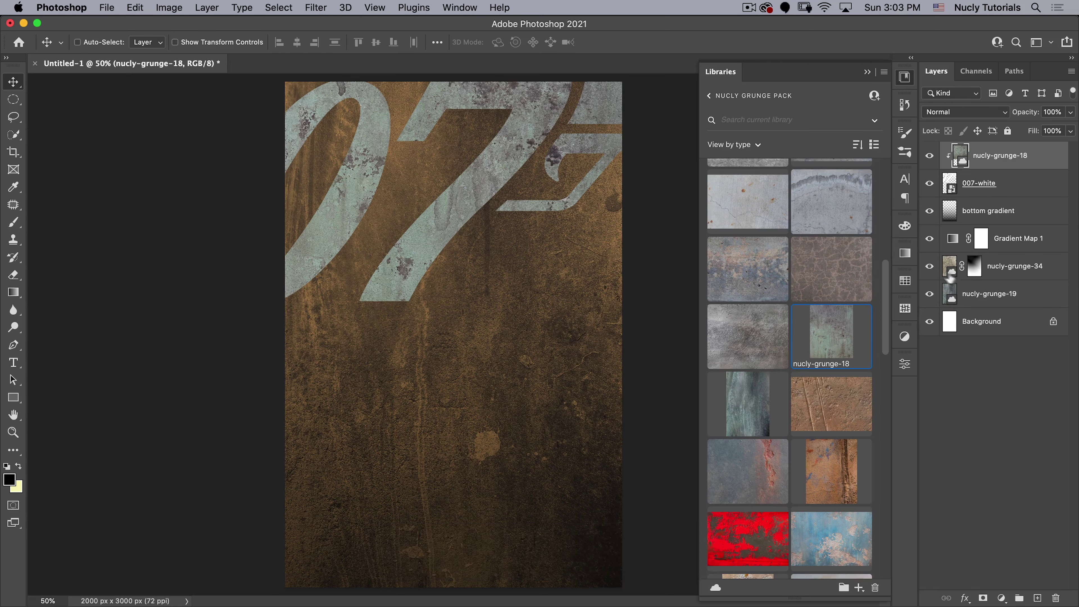
Step: Add a Gradient Map adjustment clipped above nucly-grunge-18, then open its gradient for editing with the black stop selected
{"action": "left_click", "coordinate": [1000, 598]}
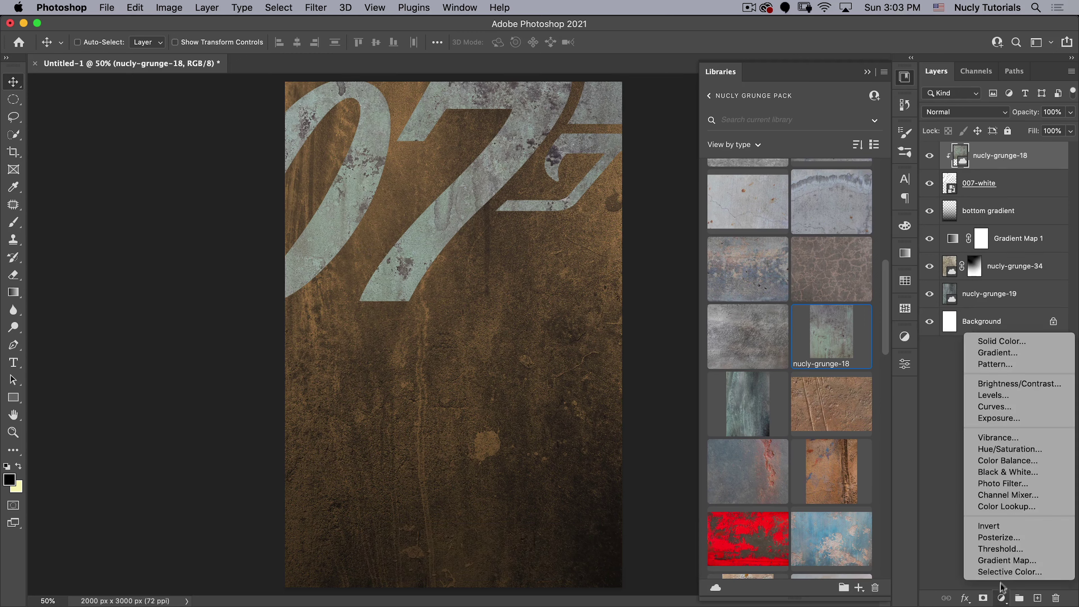
{"action": "left_click", "coordinate": [1004, 562]}
{"action": "key", "text": "alt"}
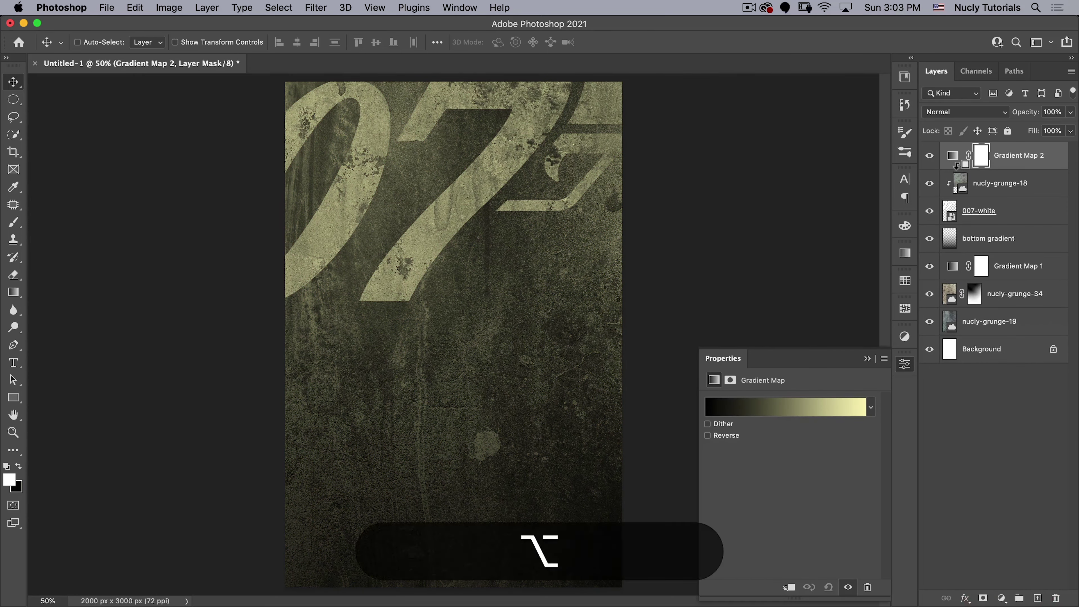
{"action": "left_click", "coordinate": [954, 165], "text": "alt"}
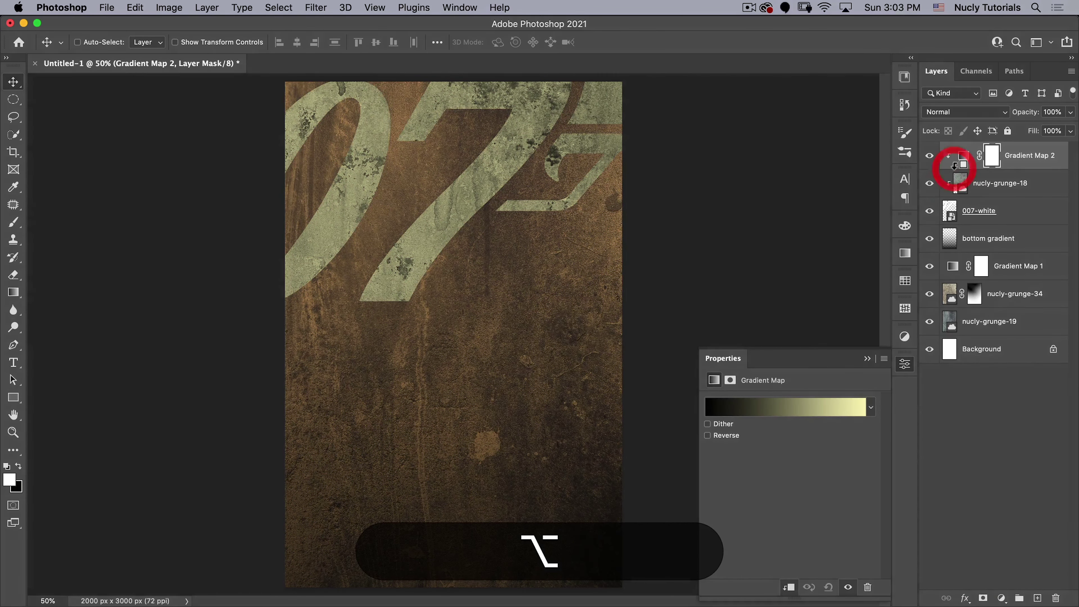
{"action": "left_click", "coordinate": [763, 410]}
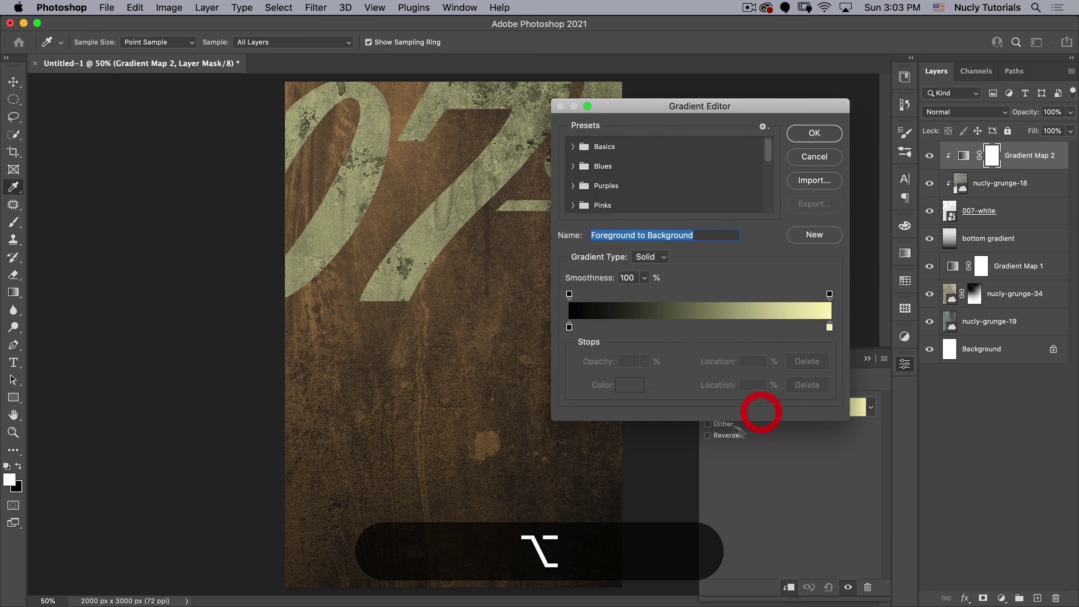
{"action": "left_click", "coordinate": [569, 328]}
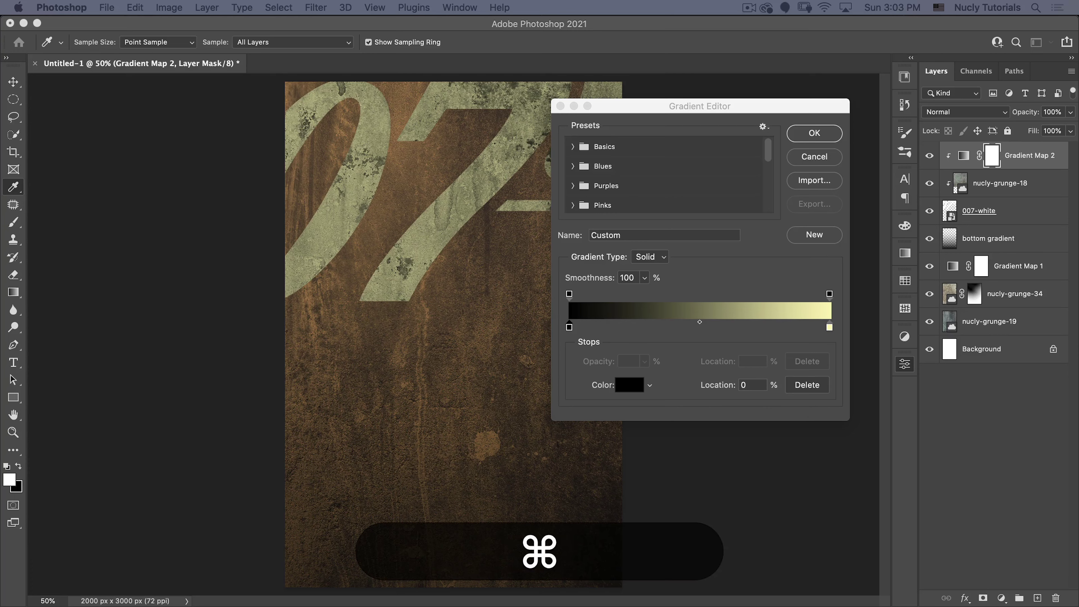
{"action": "key", "text": "super+c"}
{"action": "left_click", "coordinate": [717, 386]}
{"action": "key", "text": "super+v"}
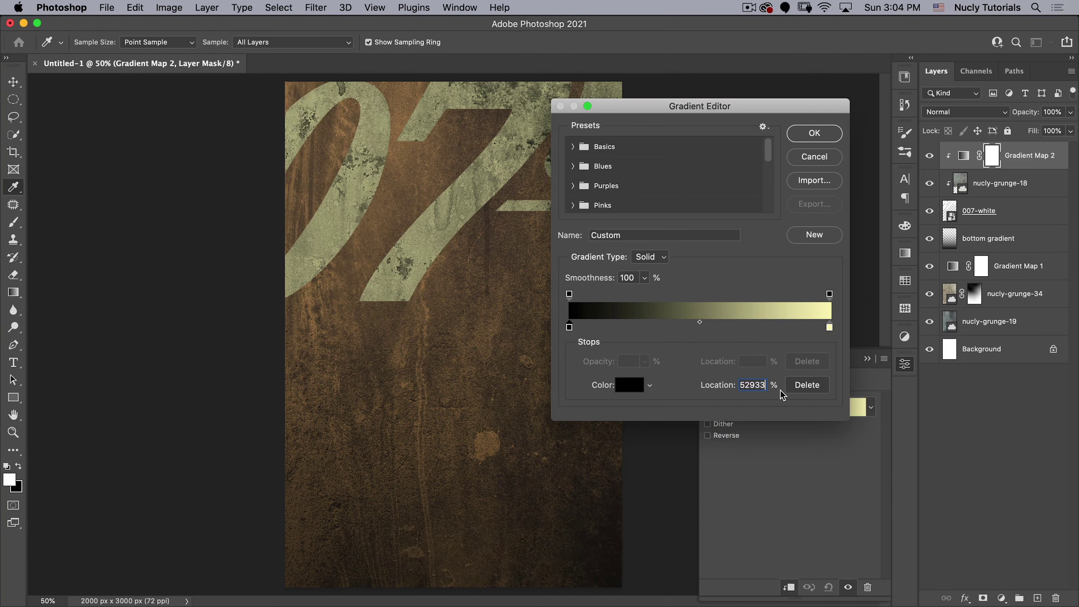
{"action": "key", "text": "Tab"}
{"action": "left_click", "coordinate": [649, 220]}
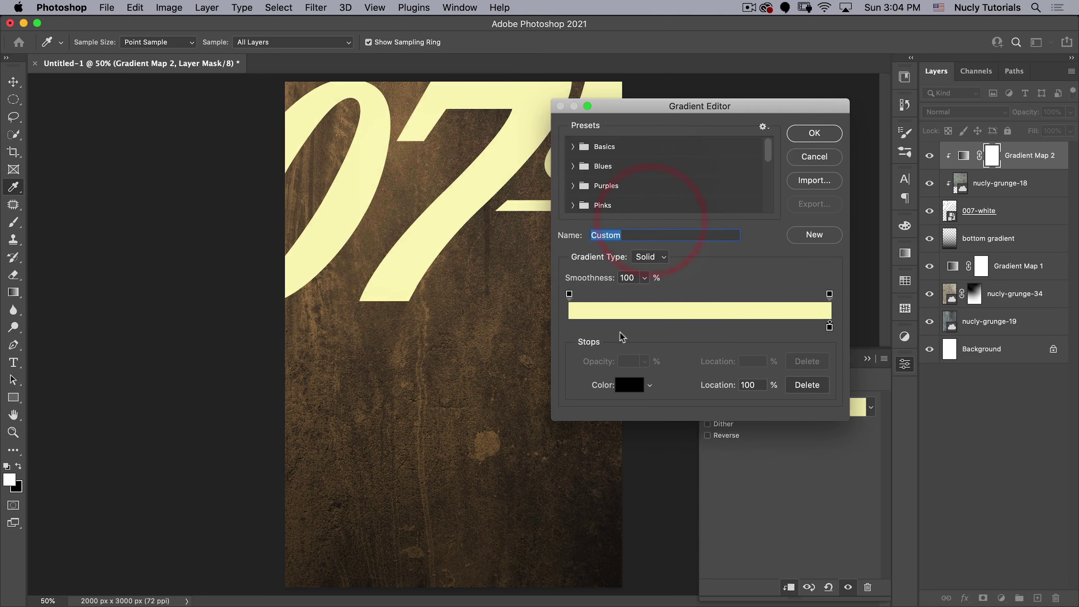
{"action": "left_click", "coordinate": [578, 326]}
{"action": "left_click_drag", "start_coordinate": [578, 326], "coordinate": [569, 327]}
Step: Set the color of the gradient's stop at 0% to 052933
{"action": "left_click", "coordinate": [624, 385]}
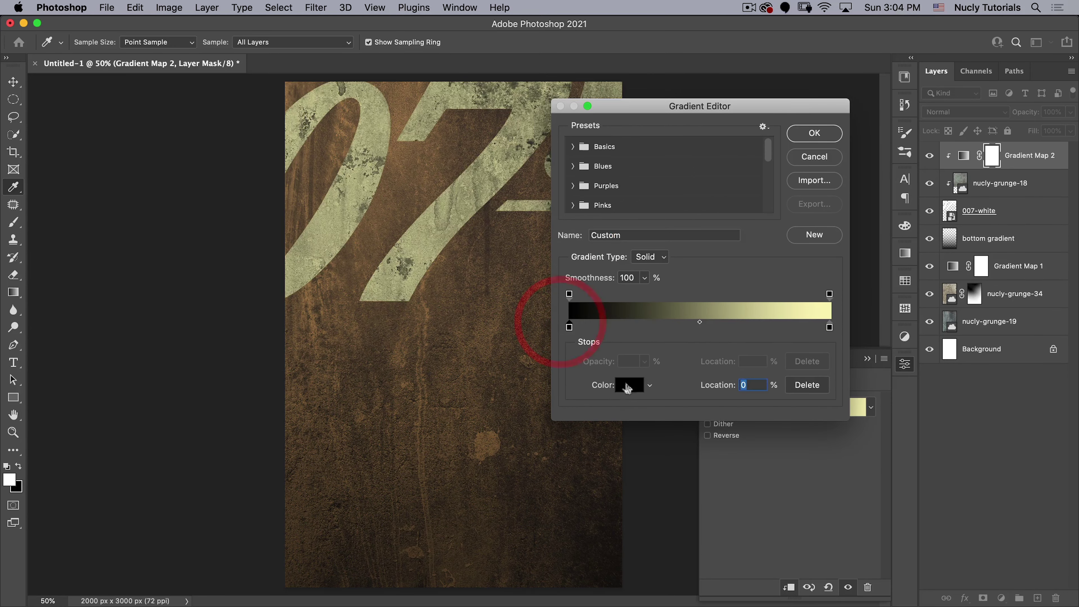
{"action": "left_click", "coordinate": [802, 414]}
{"action": "key", "text": "super+v"}
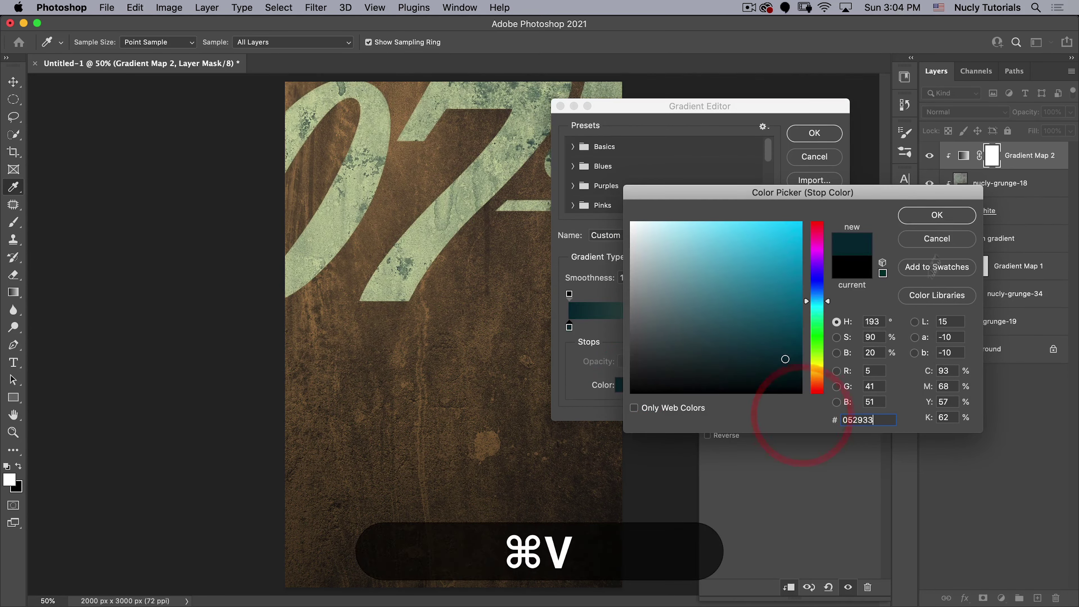
{"action": "left_click", "coordinate": [949, 216]}
Step: Add a middle color stop to the gradient at 50% and set its color to 206176
{"action": "left_click", "coordinate": [715, 326]}
{"action": "left_click_drag", "start_coordinate": [715, 327], "coordinate": [700, 327]}
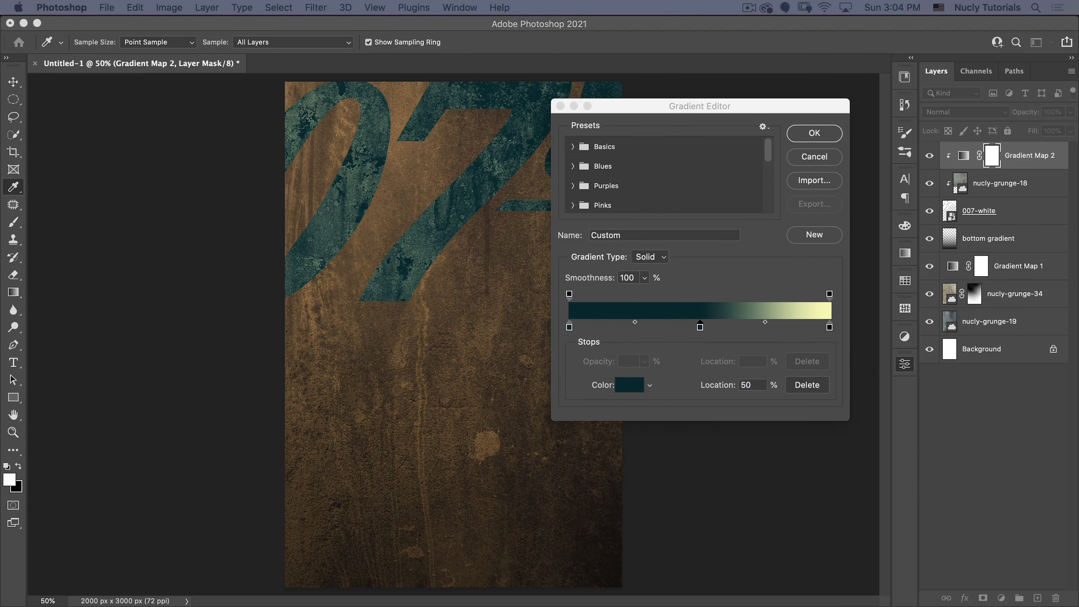
{"action": "key", "text": "super+c"}
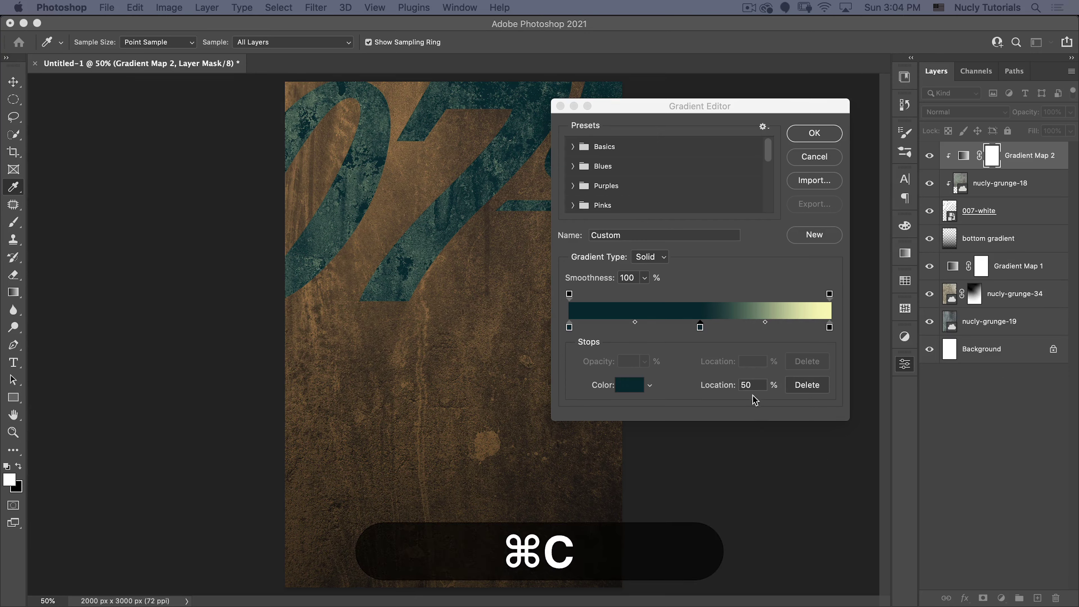
{"action": "left_click", "coordinate": [751, 397]}
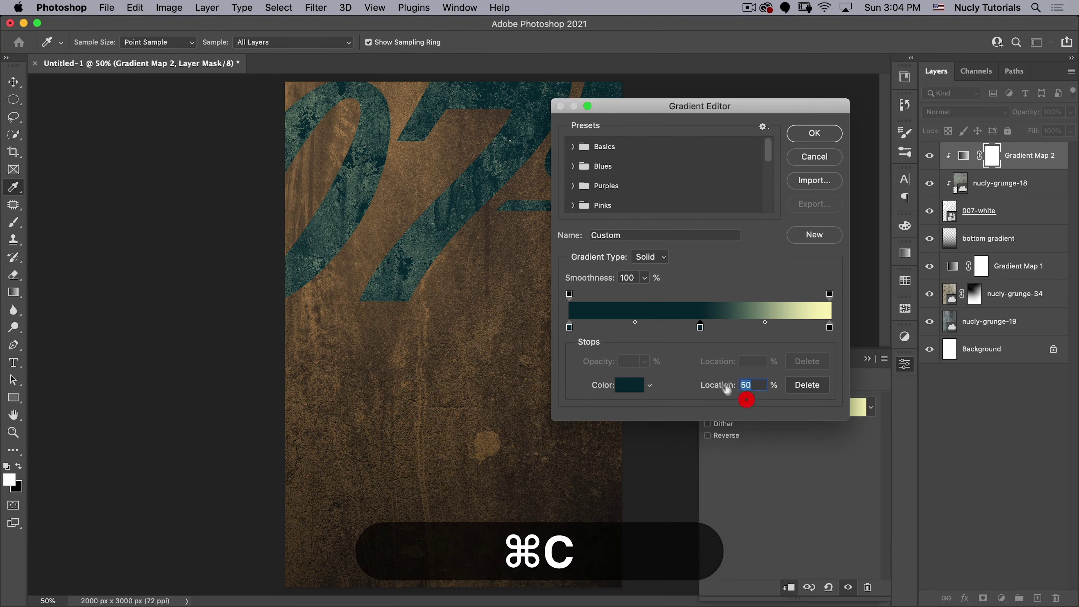
{"action": "double_click", "coordinate": [701, 327]}
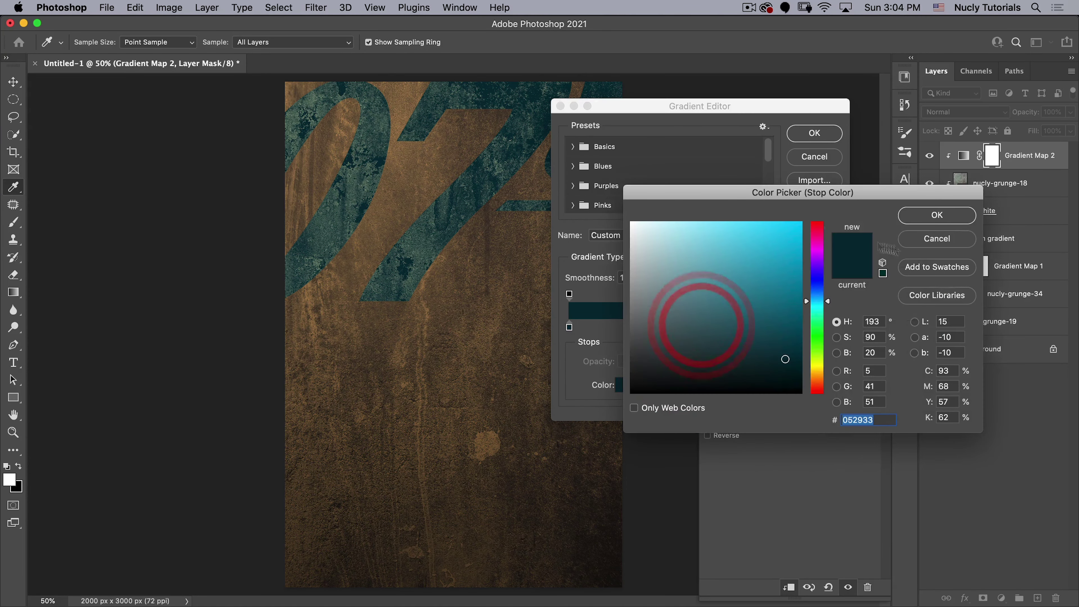
{"action": "key", "text": "super+v"}
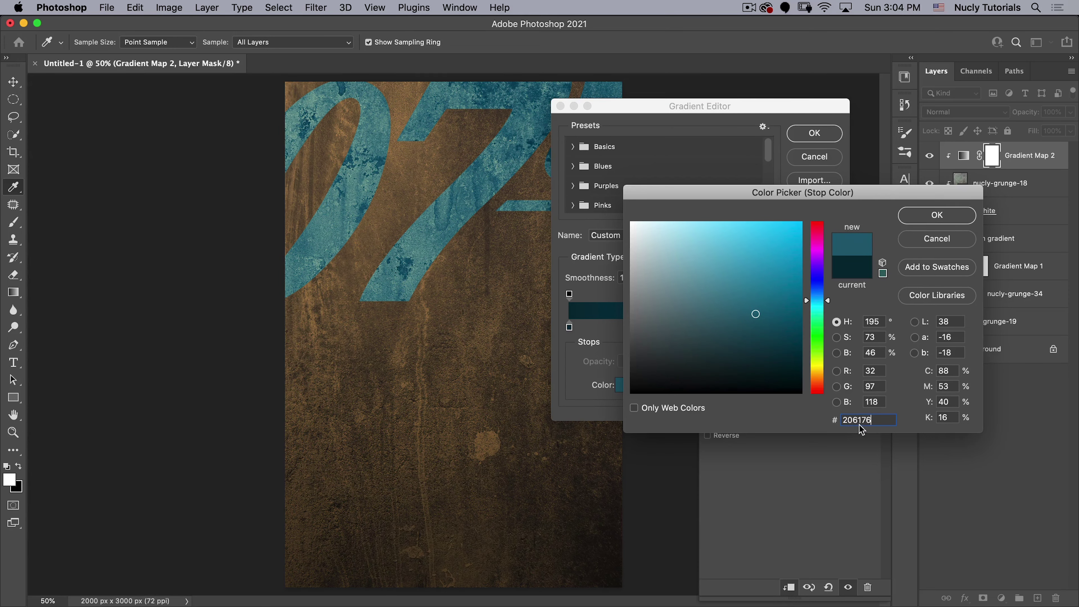
{"action": "left_click", "coordinate": [929, 220]}
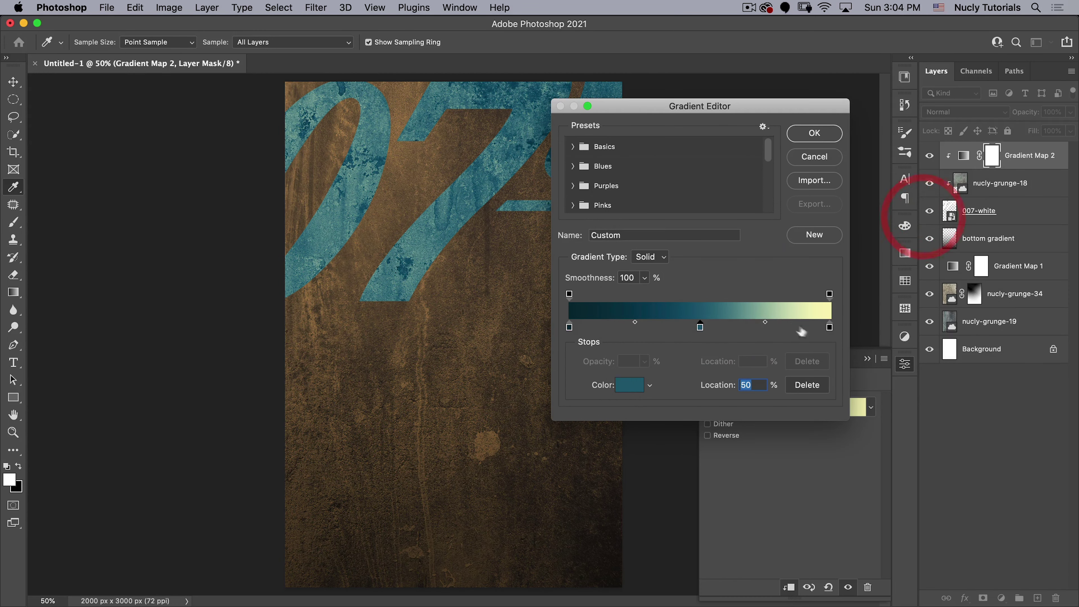
Step: Set the color of the gradient's light end stop at 100% to a3dbe7
{"action": "left_click", "coordinate": [829, 327]}
{"action": "left_click", "coordinate": [629, 385]}
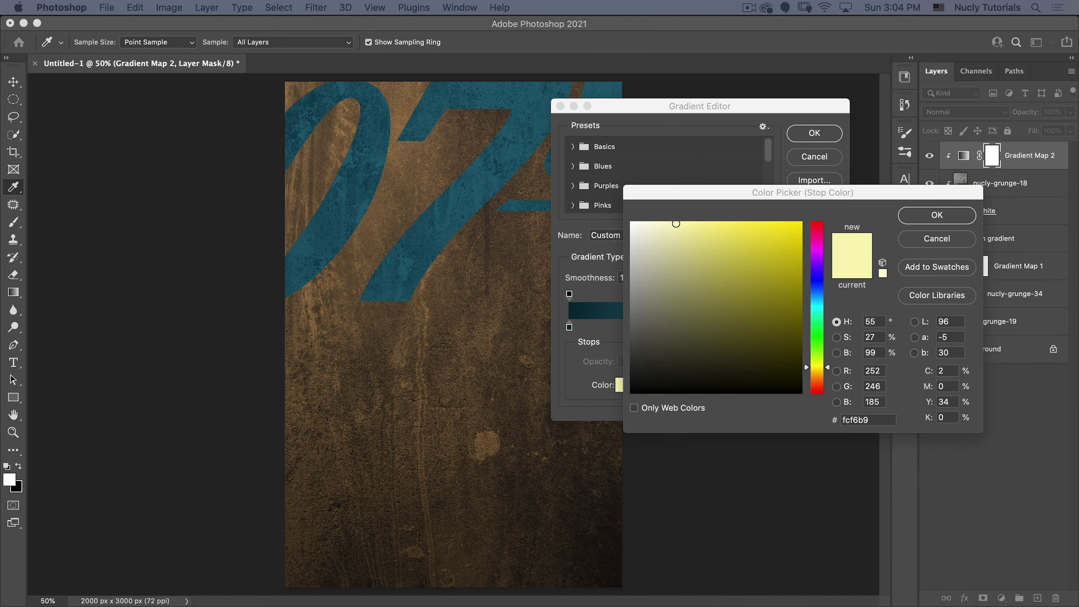
{"action": "key", "text": "cmd+c"}
{"action": "left_click", "coordinate": [847, 421]}
{"action": "key", "text": "cmd+v"}
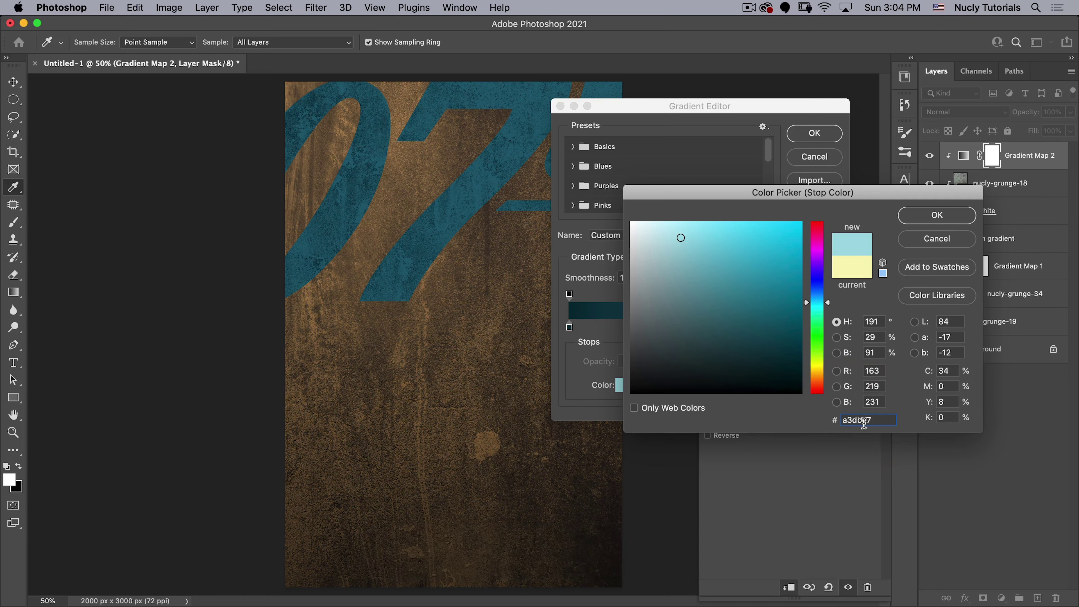
{"action": "left_click", "coordinate": [936, 215]}
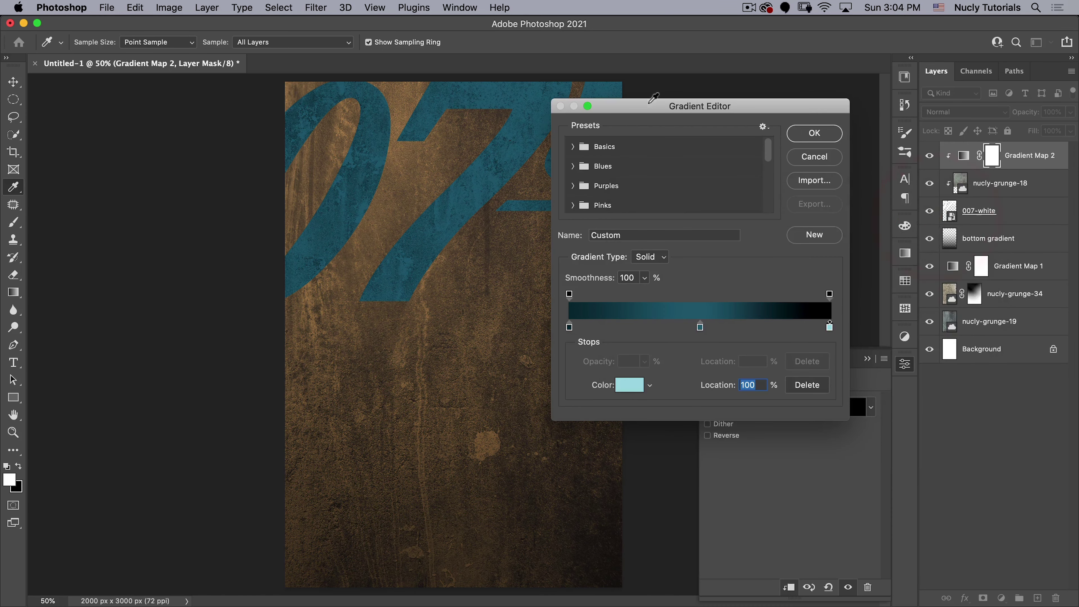
Step: Remove the extra black stop near the gradient's light end, moving the editor clear of the logo
{"action": "left_click_drag", "start_coordinate": [648, 106], "coordinate": [717, 105]}
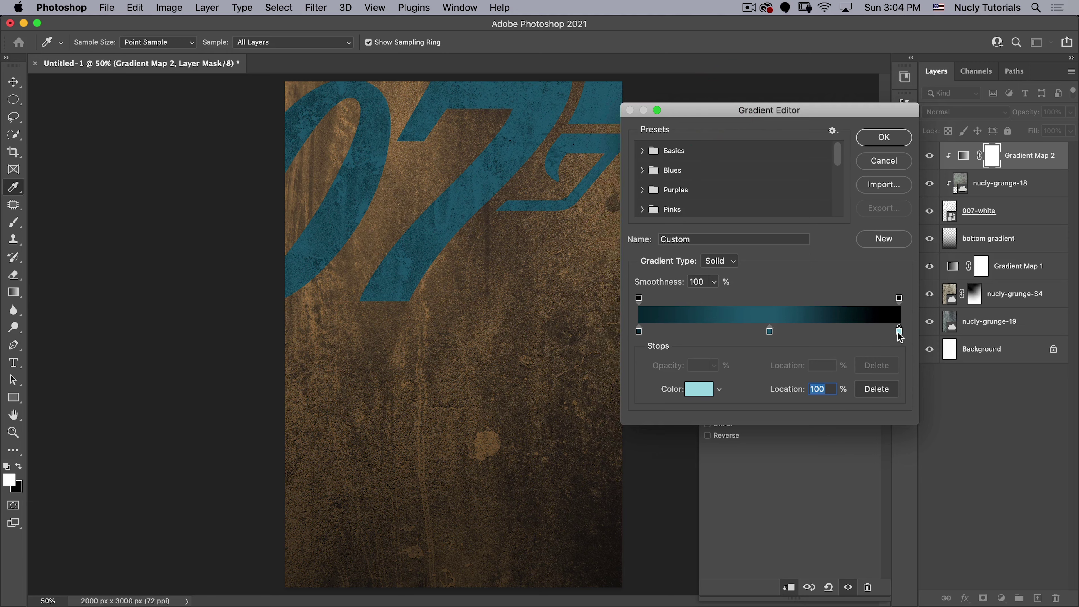
{"action": "left_click", "coordinate": [880, 332]}
{"action": "left_click_drag", "start_coordinate": [881, 336], "coordinate": [877, 357]}
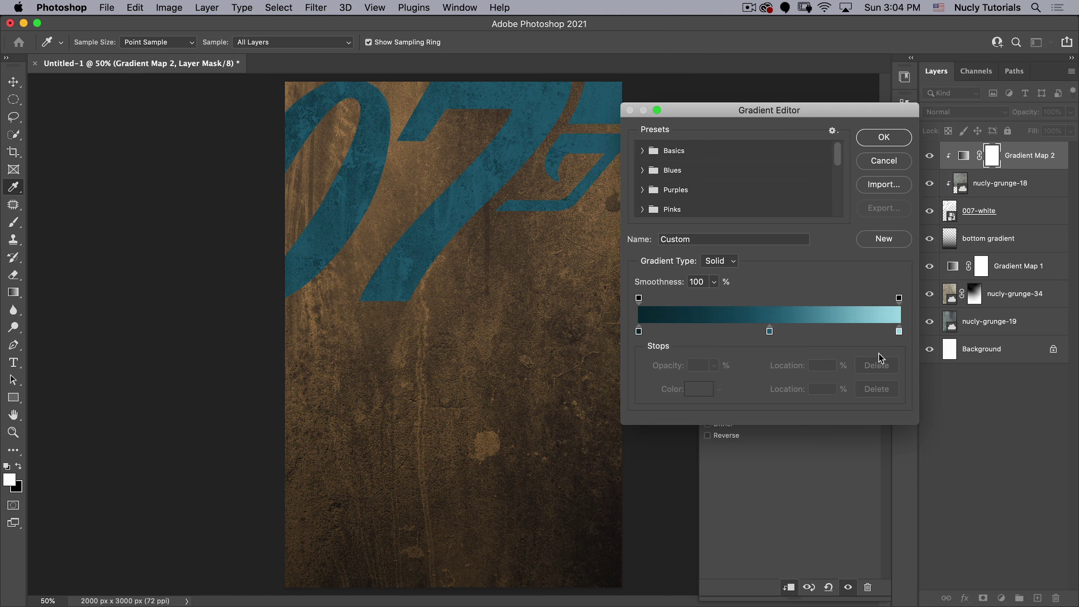
Step: Shift the light blue end stop inward to about four-fifths of the gradient's length and apply the gradient
{"action": "left_click", "coordinate": [899, 332]}
{"action": "left_click", "coordinate": [900, 332]}
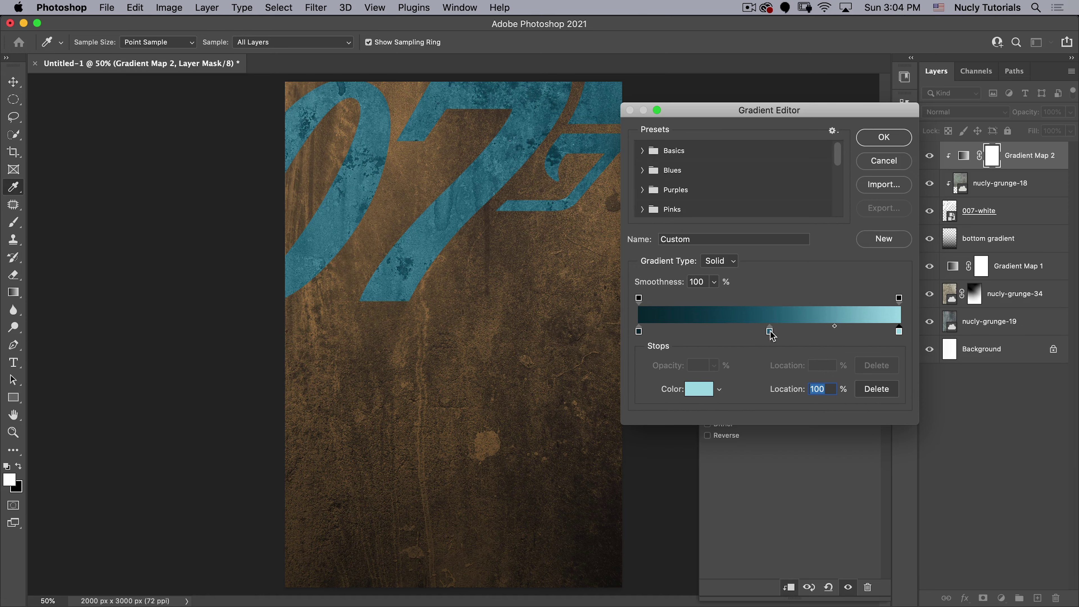
{"action": "left_click_drag", "start_coordinate": [899, 331], "coordinate": [850, 333]}
{"action": "left_click", "coordinate": [851, 332]}
{"action": "left_click", "coordinate": [890, 139]}
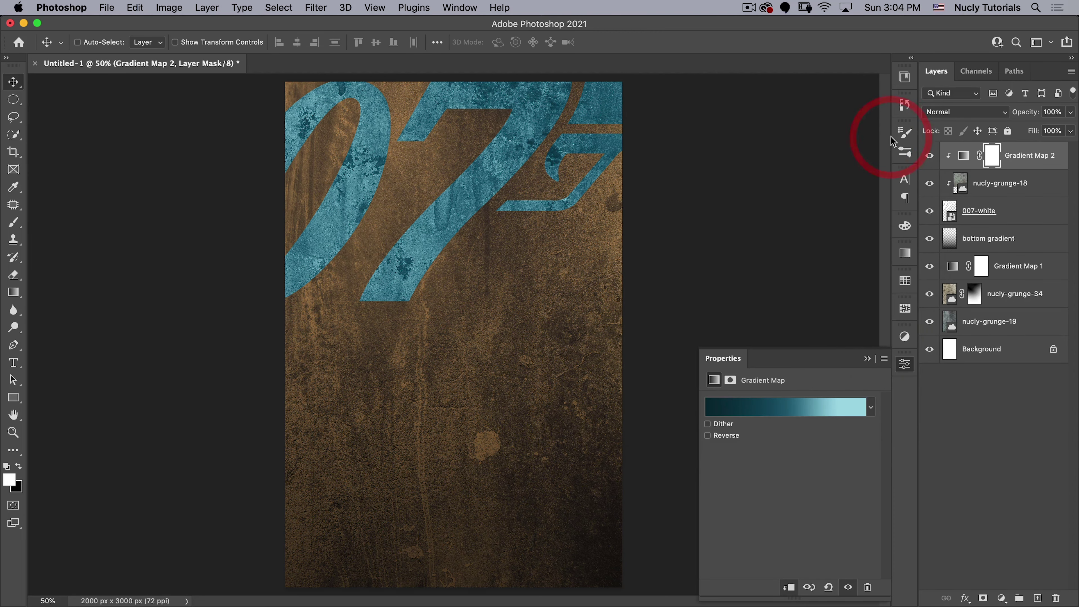
Step: Create a new clipped layer directly above nucly-grunge-18 and activate the Gradient tool
{"action": "left_click", "coordinate": [1003, 183]}
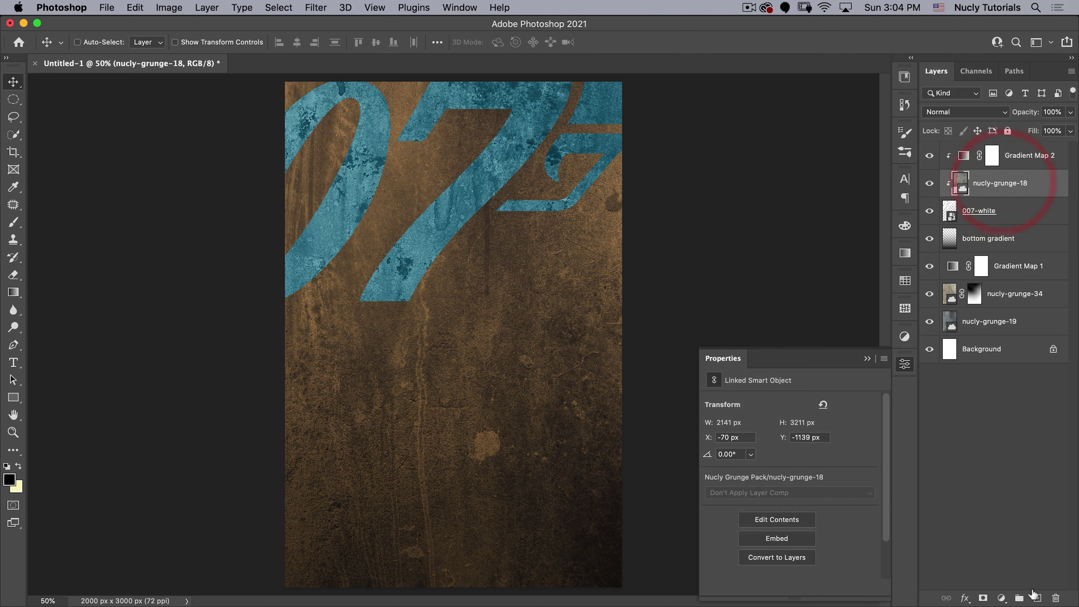
{"action": "left_click", "coordinate": [1037, 598]}
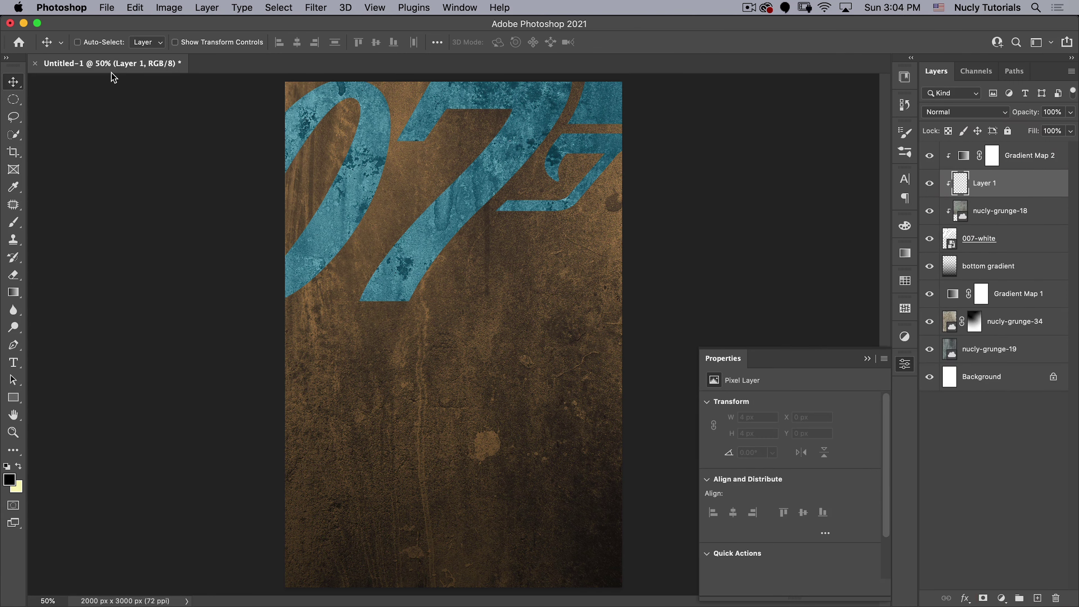
{"action": "key", "text": "g"}
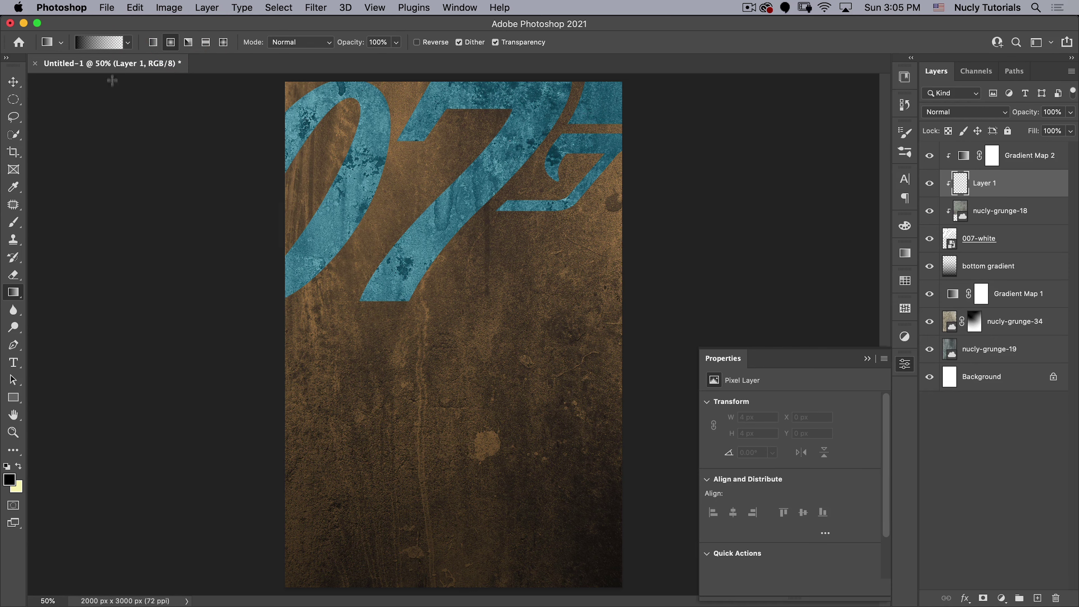
Step: Make white the foreground color and draw a white-to-transparent radial gradient from the canvas's upper-right corner to the base of the 7
{"action": "key", "text": "x"}
{"action": "key", "text": "d"}
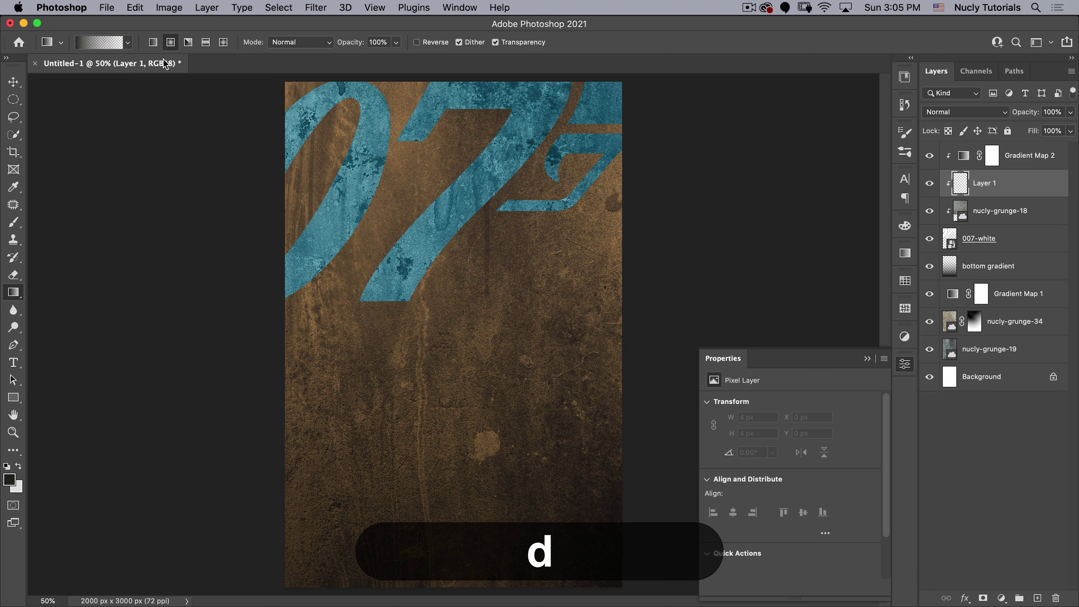
{"action": "key", "text": "x"}
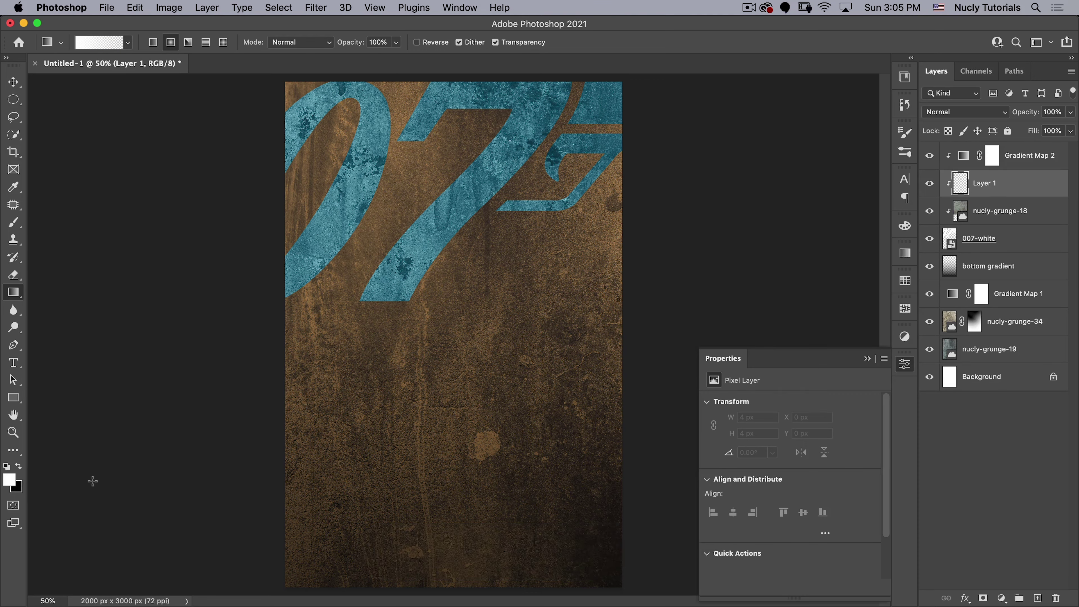
{"action": "key", "text": "d"}
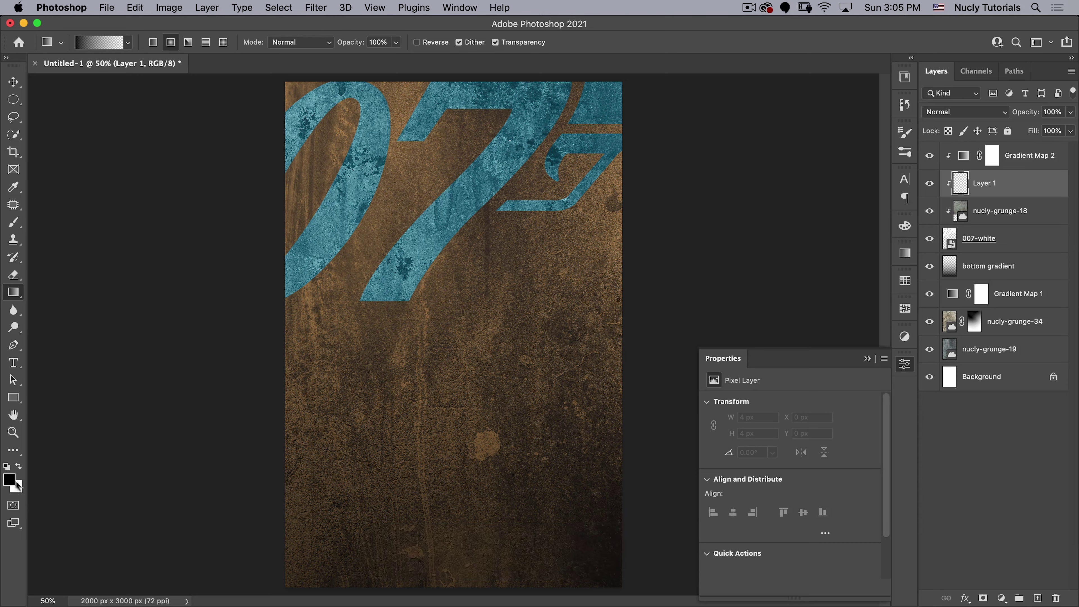
{"action": "key", "text": "x"}
{"action": "key", "text": "x"}
{"action": "key", "text": "x"}
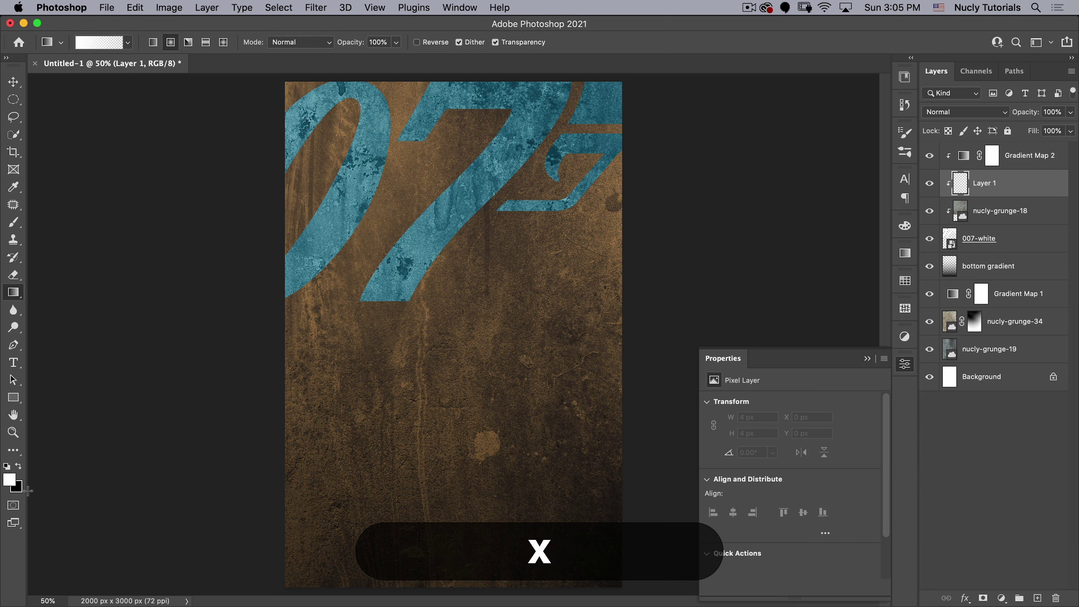
{"action": "key", "text": "x"}
{"action": "key", "text": "x"}
{"action": "key", "text": "x"}
{"action": "key", "text": "x"}
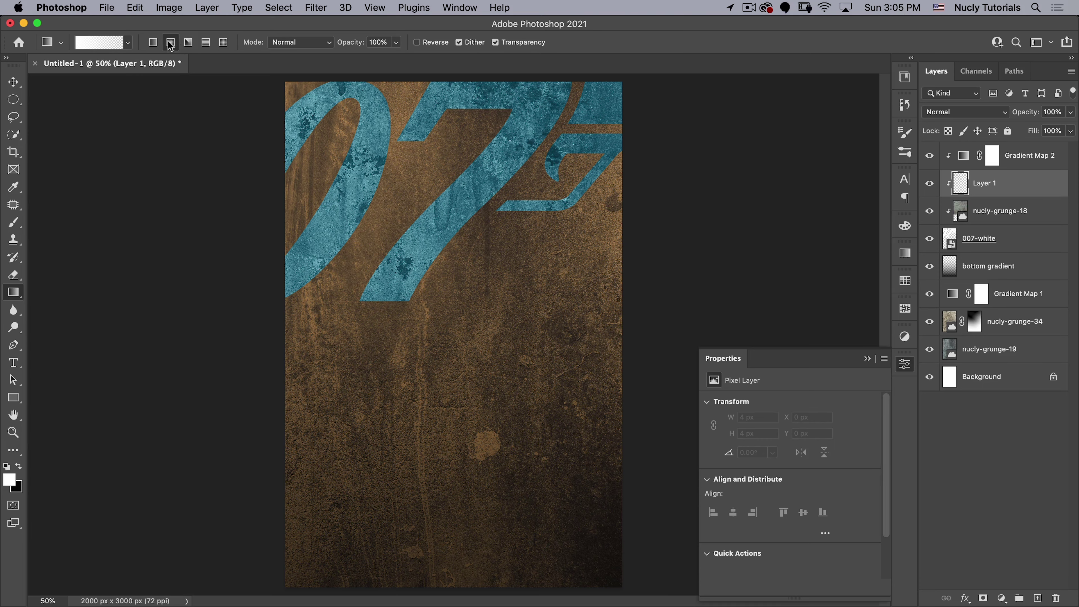
{"action": "left_click_drag", "start_coordinate": [626, 80], "coordinate": [397, 301]}
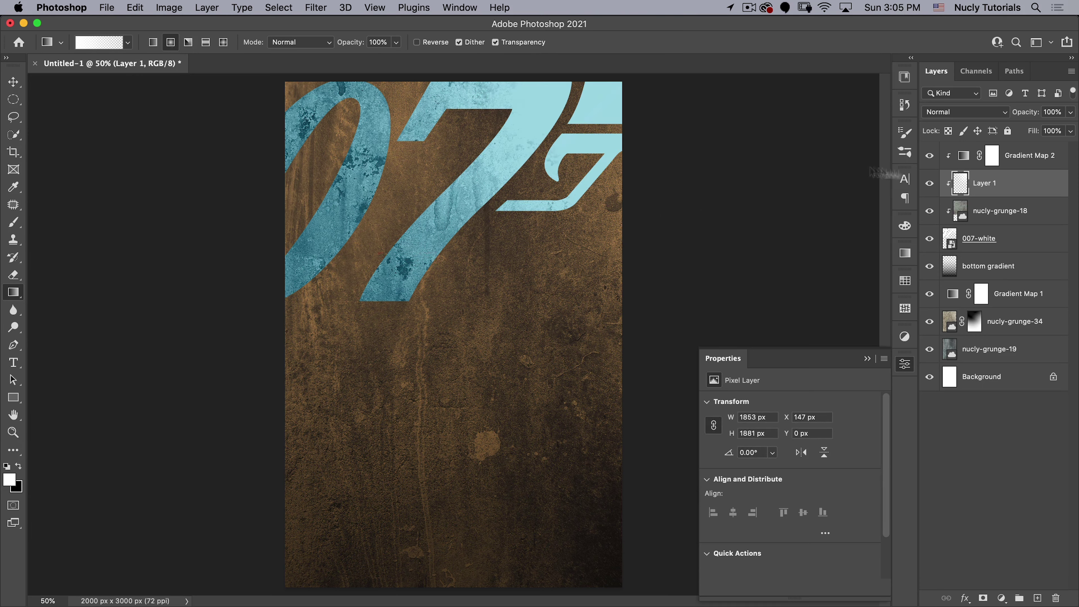
Step: Move the white gradient layer above Gradient Map 2 and set it to Soft Light blending at 46% opacity
{"action": "left_click_drag", "start_coordinate": [979, 181], "coordinate": [1001, 146]}
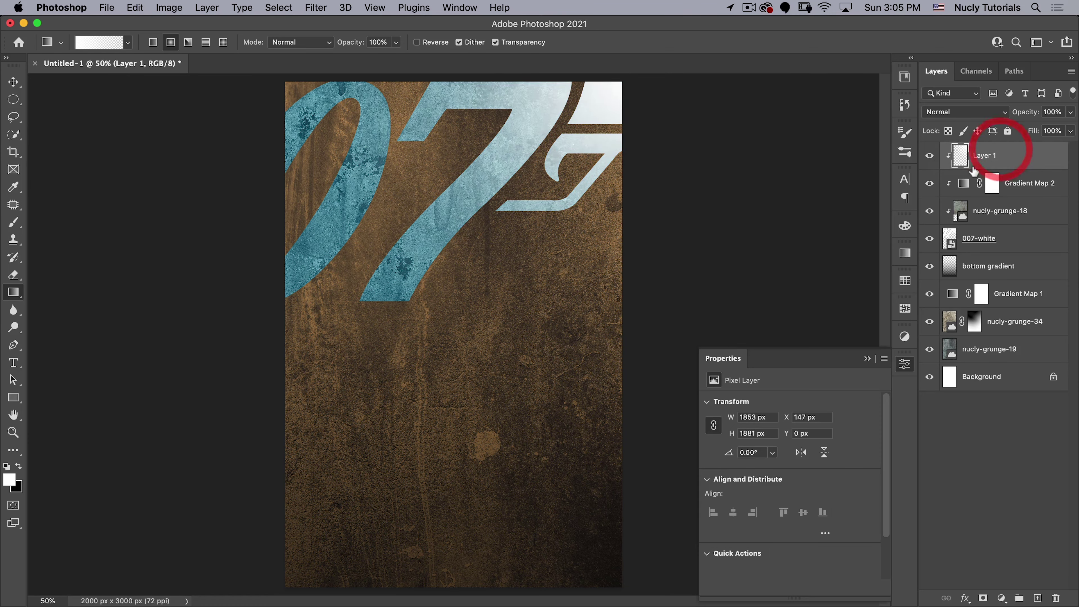
{"action": "key", "text": "v"}
{"action": "left_click", "coordinate": [972, 113]}
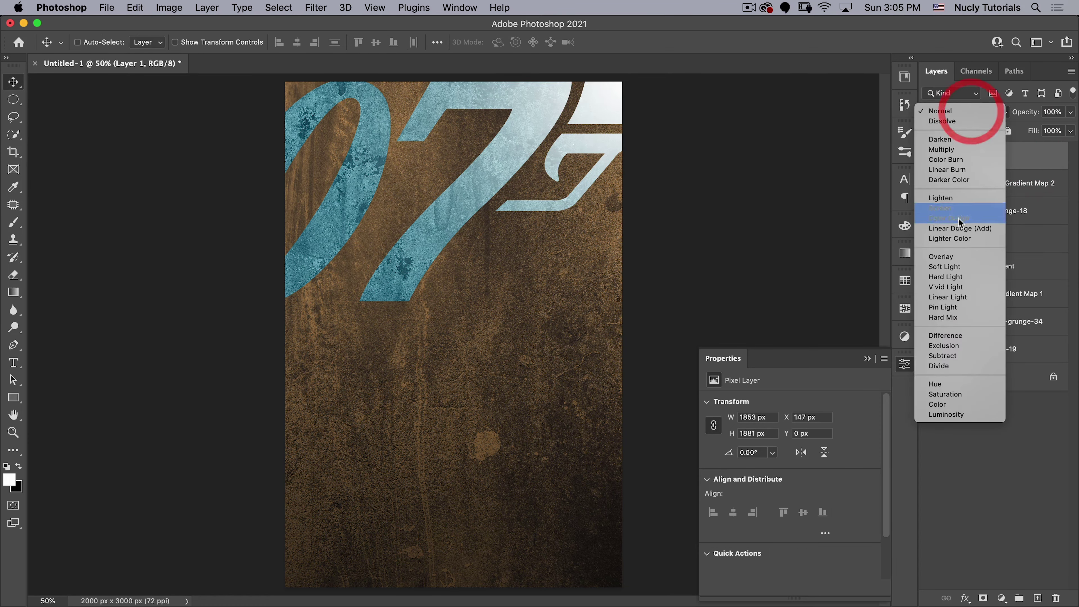
{"action": "left_click", "coordinate": [951, 264]}
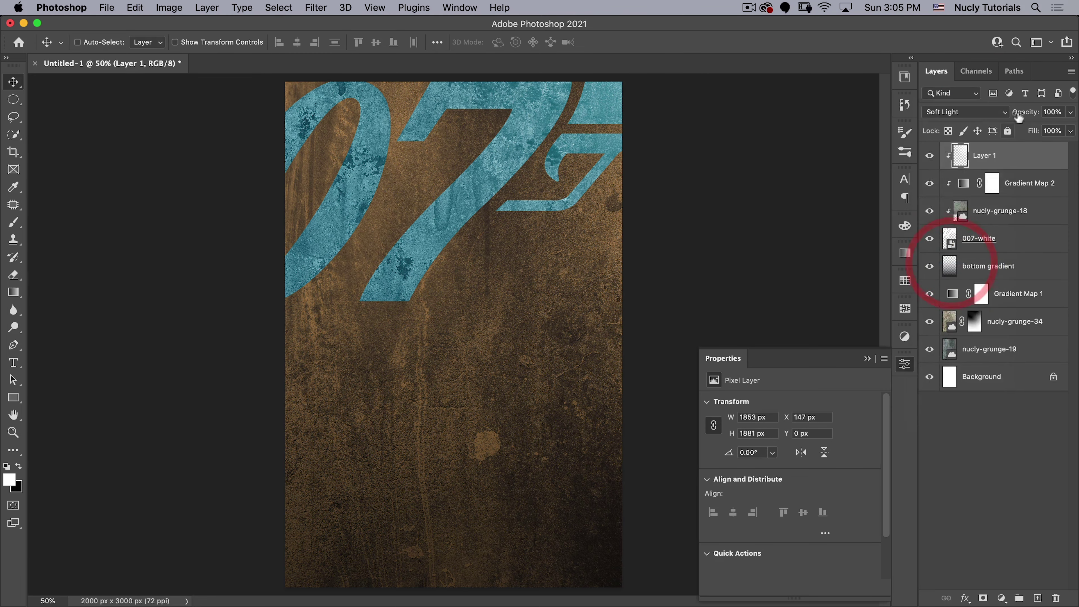
{"action": "left_click_drag", "start_coordinate": [1024, 112], "coordinate": [990, 118]}
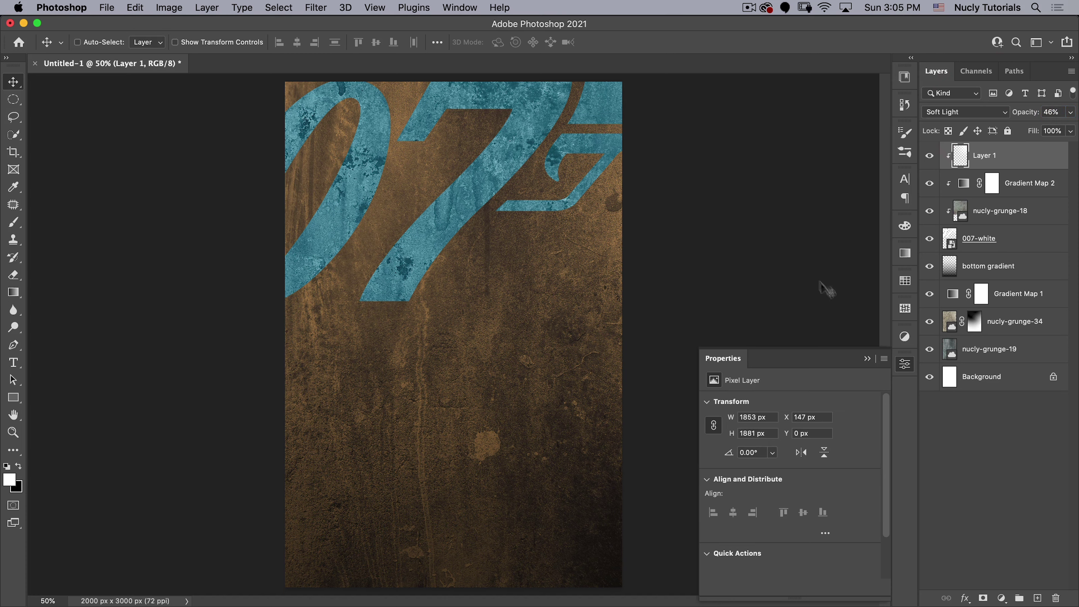
Step: Start a new guide layout for the poster with 2 columns and 4 rows
{"action": "left_click", "coordinate": [905, 364]}
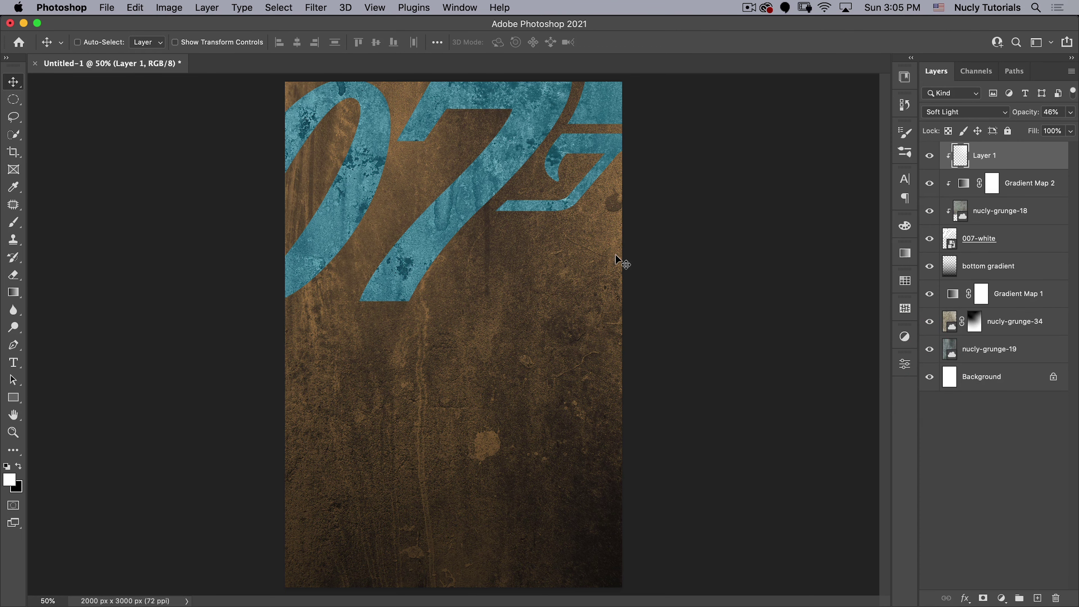
{"action": "key", "text": "s"}
{"action": "key", "text": "v"}
{"action": "left_click", "coordinate": [376, 8]}
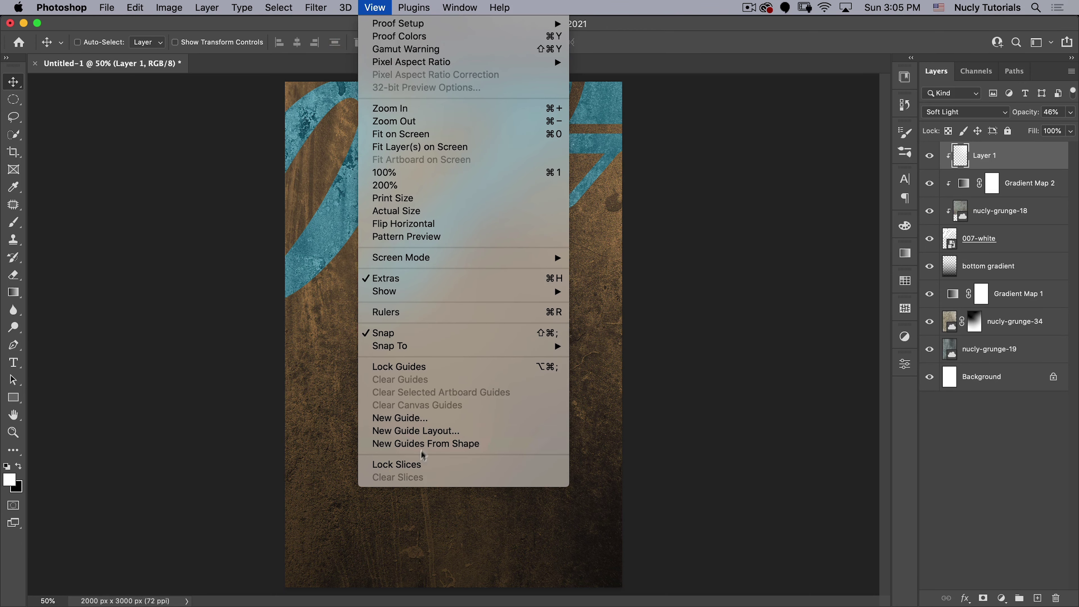
{"action": "left_click", "coordinate": [434, 430]}
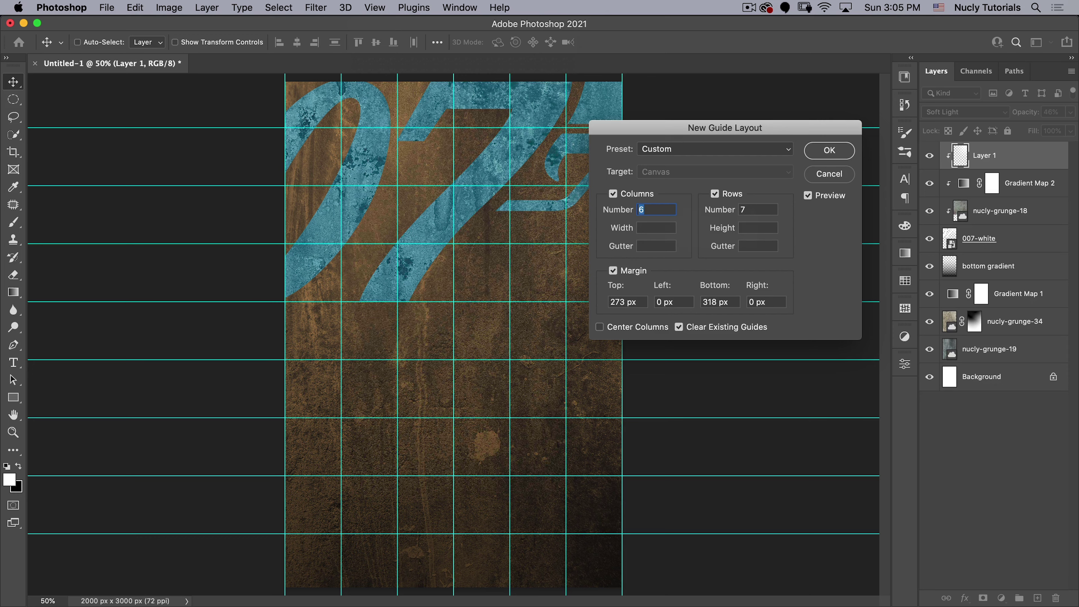
{"action": "left_click", "coordinate": [630, 210]}
{"action": "type", "text": "2"}
{"action": "key", "text": "Tab"}
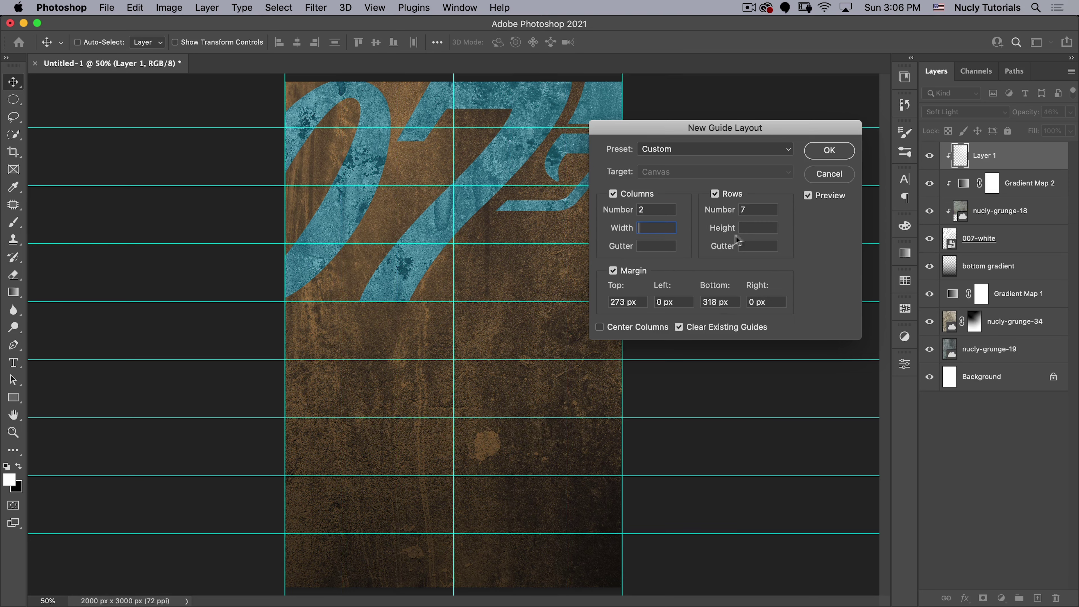
{"action": "left_click", "coordinate": [700, 203]}
{"action": "type", "text": "4"}
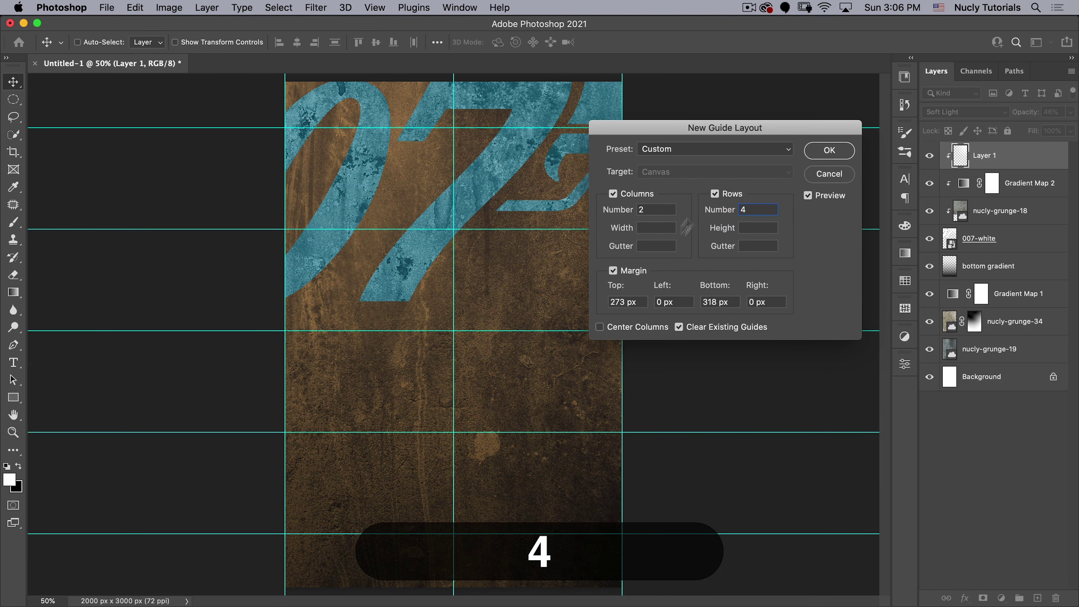
Step: Set the guide layout's margins to 152 px top, 380 px left, 140 px bottom and 380 px right, and apply it
{"action": "left_click", "coordinate": [620, 302]}
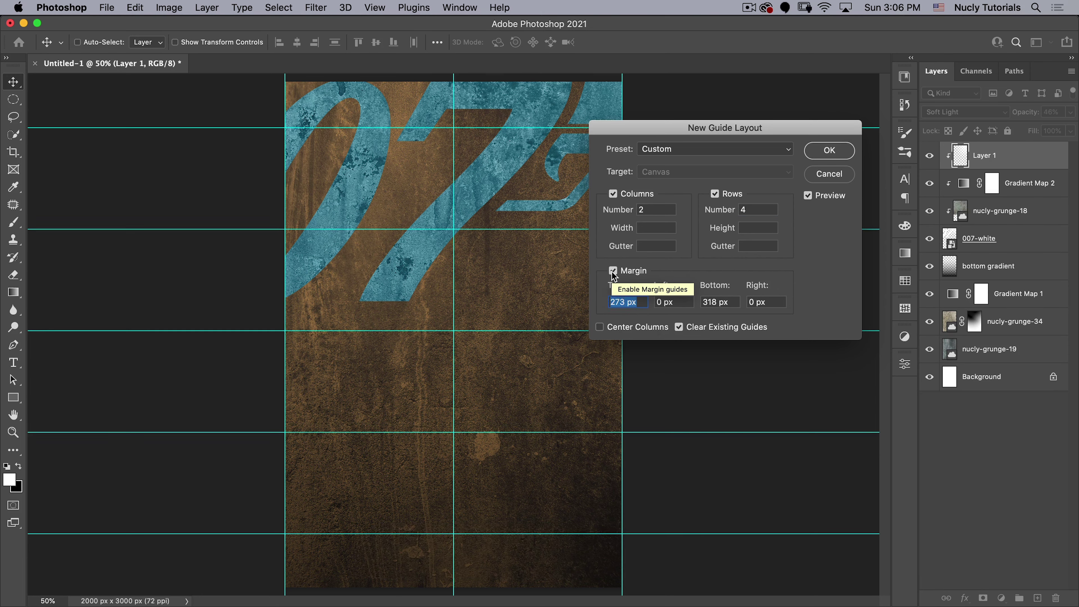
{"action": "type", "text": "152"}
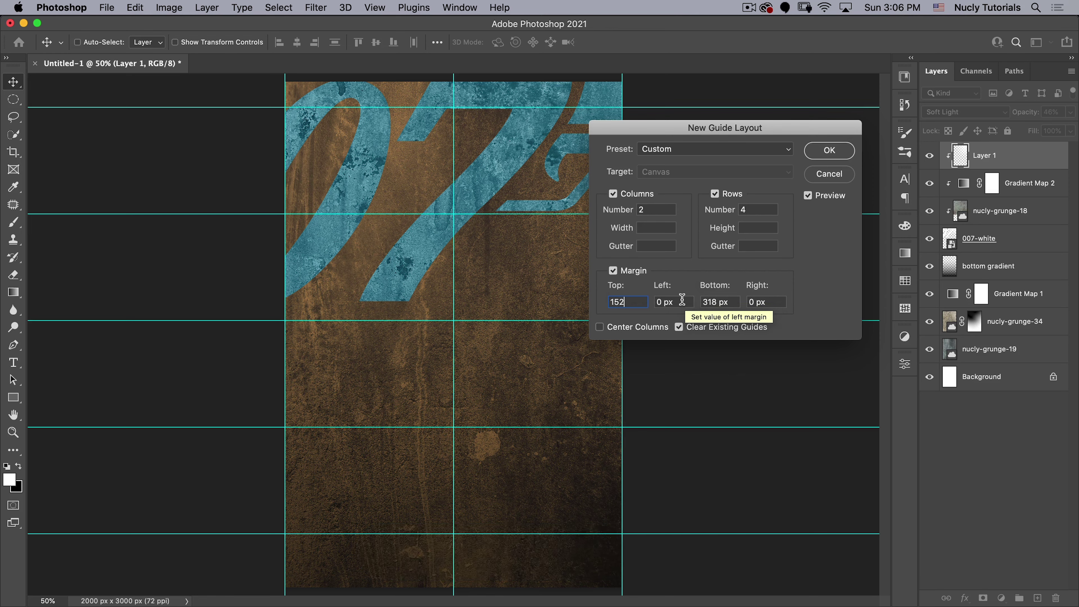
{"action": "left_click", "coordinate": [653, 301]}
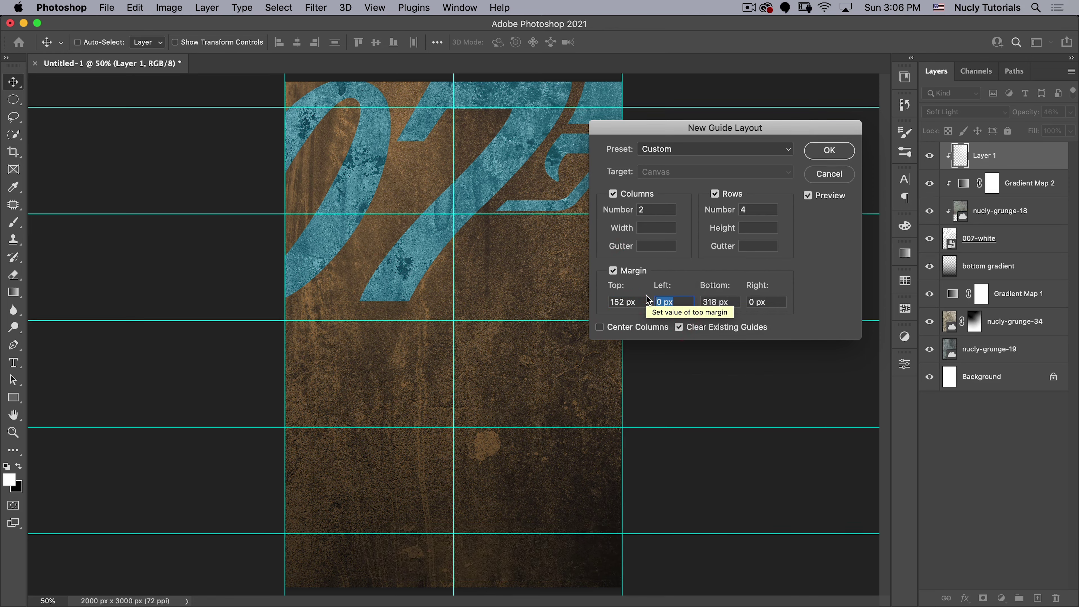
{"action": "type", "text": "380"}
{"action": "key", "text": "Tab"}
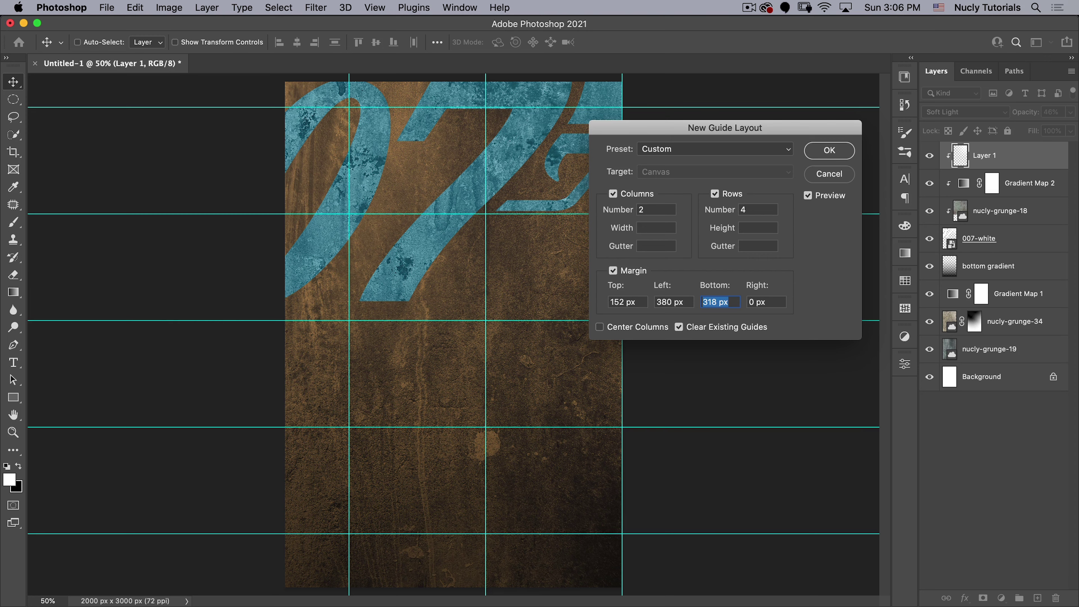
{"action": "type", "text": "140"}
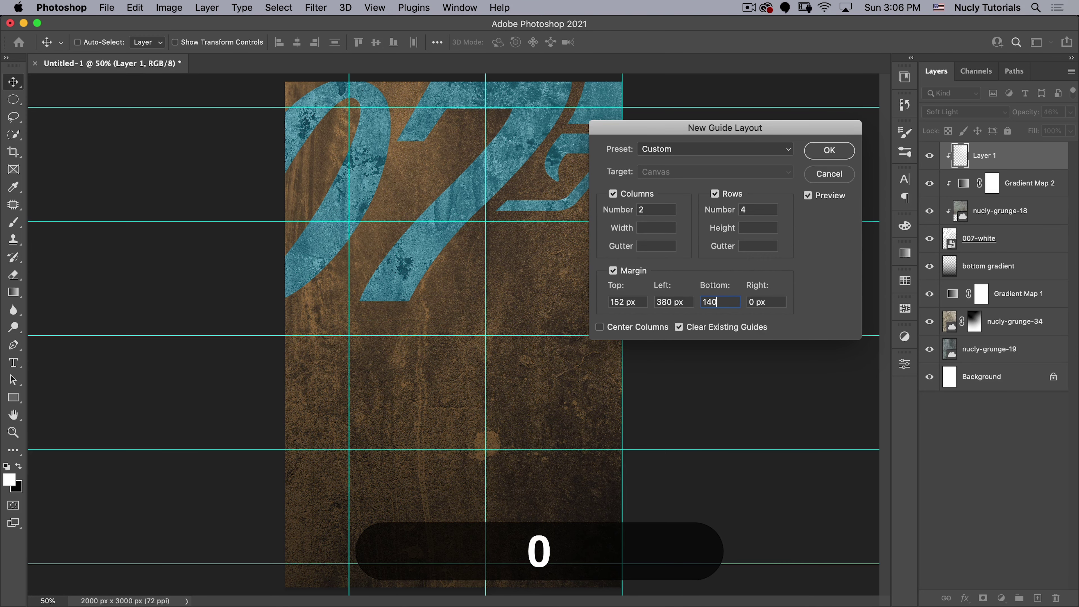
{"action": "key", "text": "Tab"}
{"action": "type", "text": "380"}
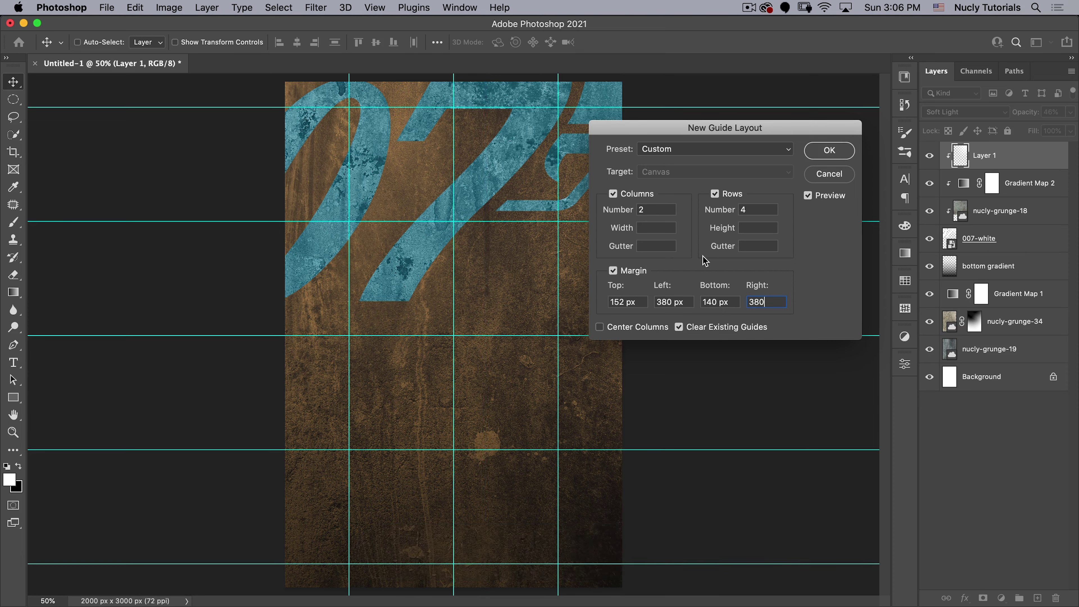
{"action": "left_click", "coordinate": [839, 154]}
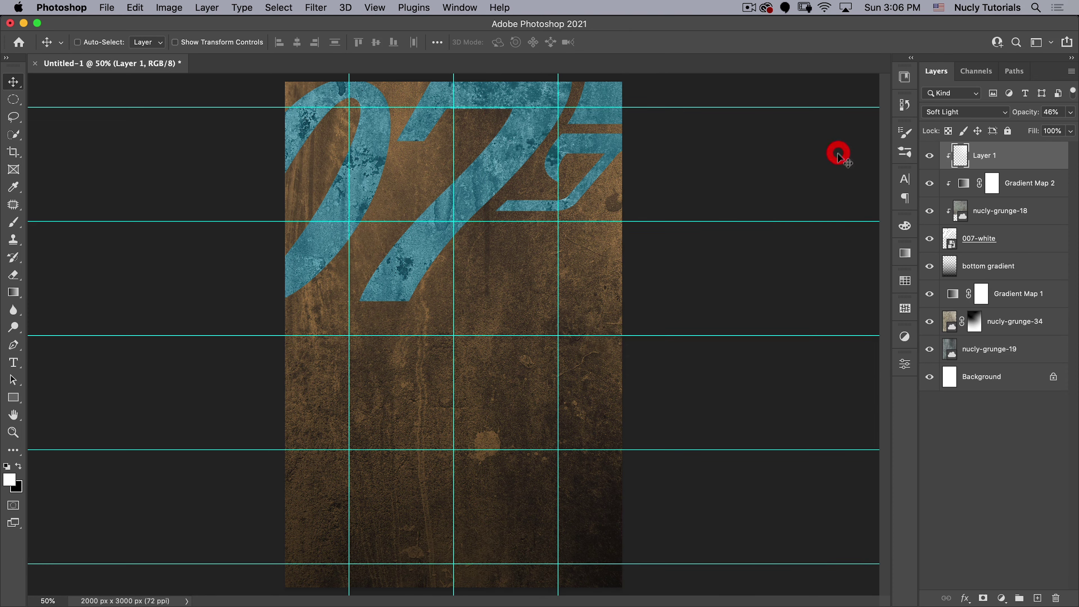
Step: Open nttd-photo.dng from the assets folder through Camera Raw, keeping the Adobe RGB (1998), 8 Bits/Channel workflow settings
{"action": "left_click", "coordinate": [106, 8]}
{"action": "left_click", "coordinate": [113, 37]}
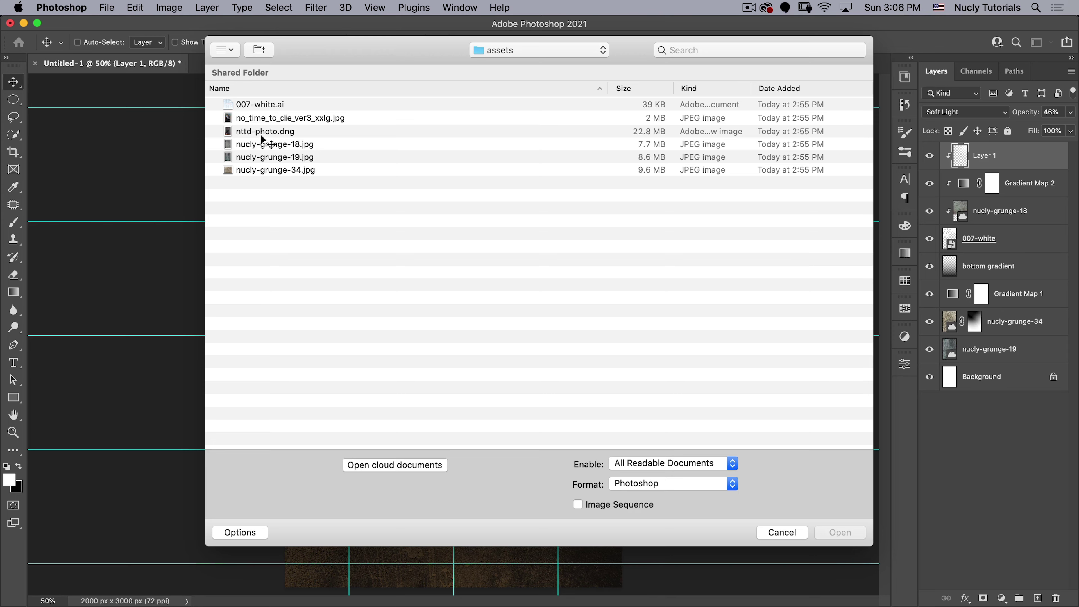
{"action": "left_click", "coordinate": [261, 132]}
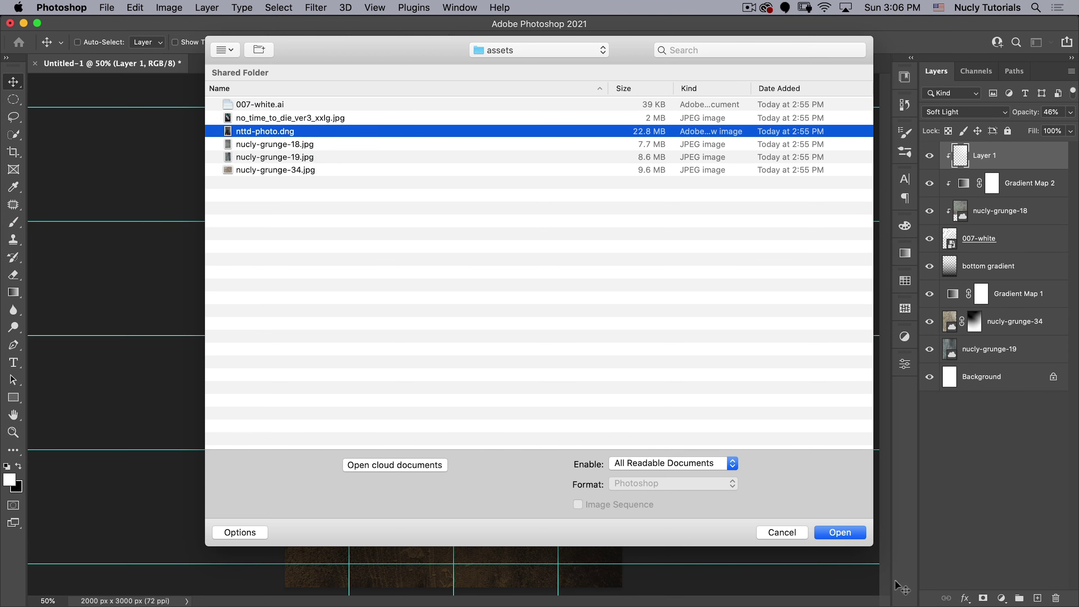
{"action": "left_click", "coordinate": [839, 532]}
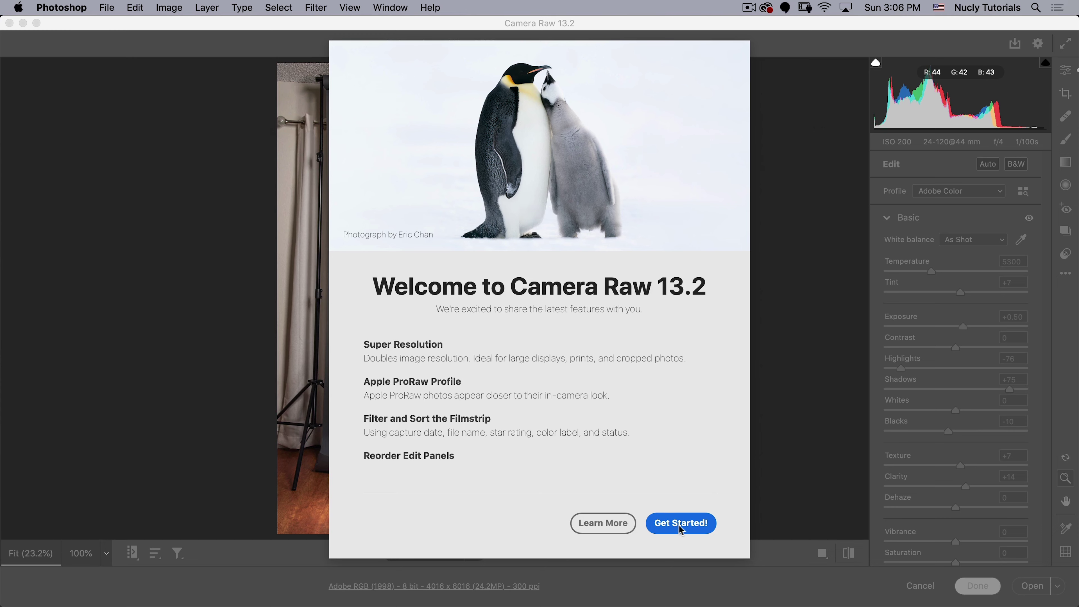
{"action": "left_click", "coordinate": [681, 528]}
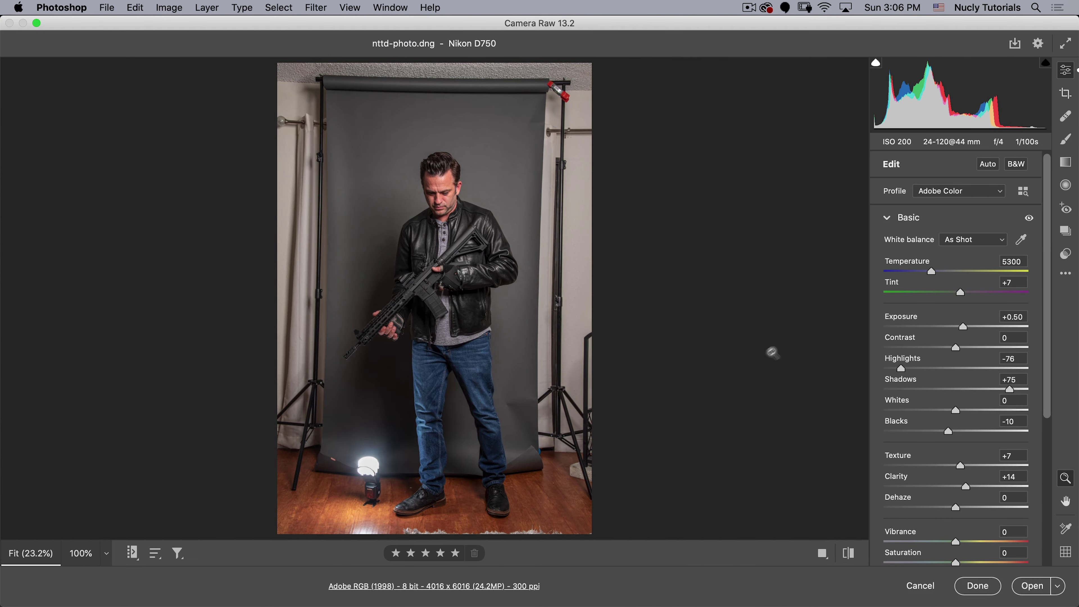
{"action": "left_click", "coordinate": [482, 587]}
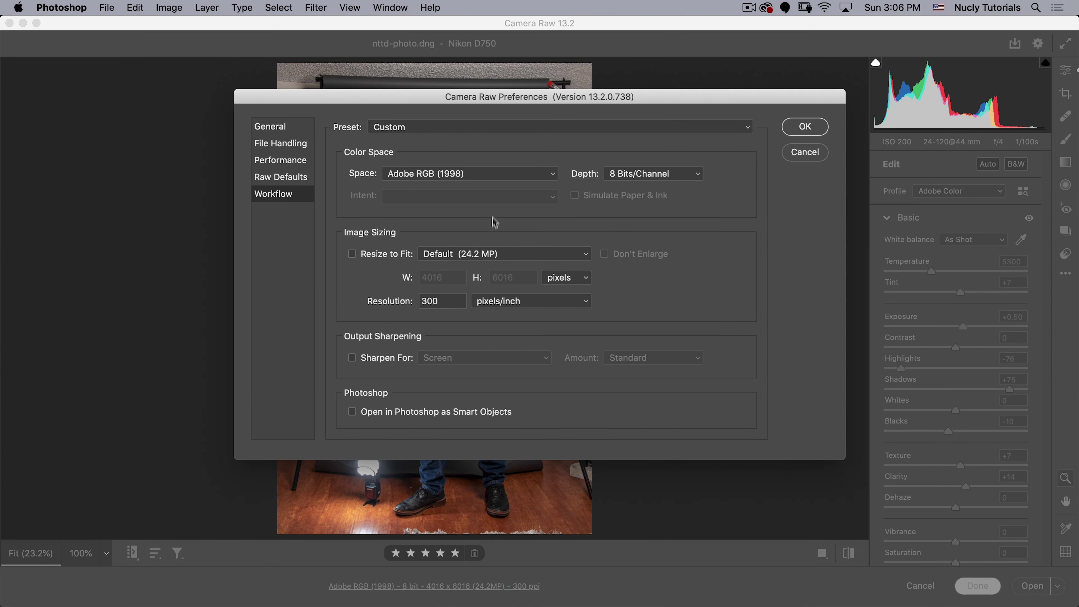
{"action": "left_click", "coordinate": [805, 126]}
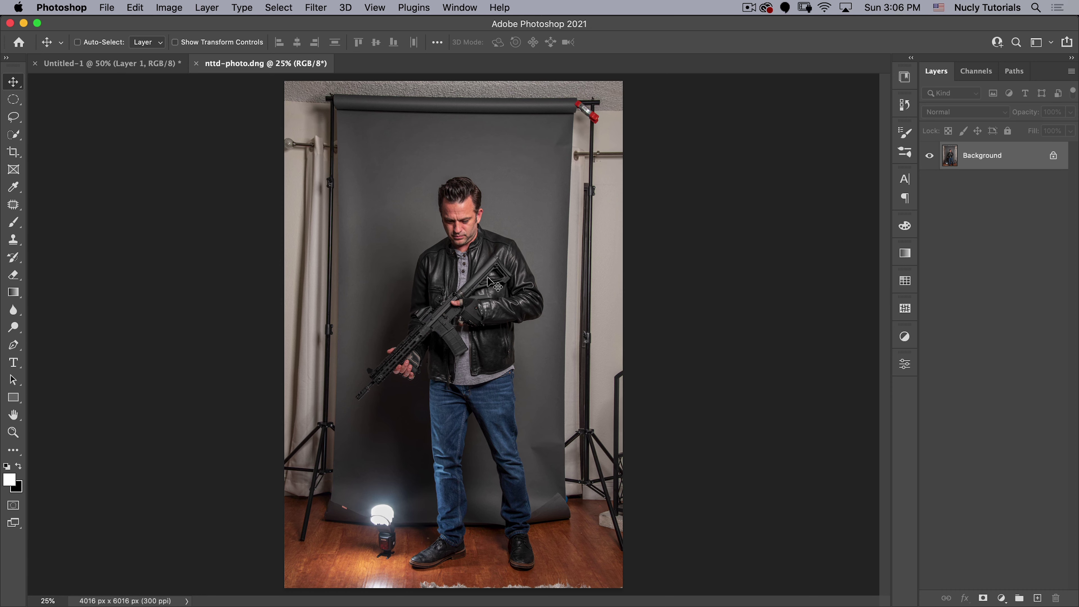
Step: Start a crop on the photo and free it from the fixed 2:3 proportions using the Ratio option
{"action": "key", "text": "c"}
{"action": "mouse_move", "coordinate": [627, 336]}
{"action": "left_mouse_down"}
{"action": "mouse_move", "coordinate": [597, 340]}
{"action": "mouse_move", "coordinate": [618, 333]}
{"action": "left_mouse_up"}
{"action": "key", "text": "super+z"}
{"action": "key", "text": "shift"}
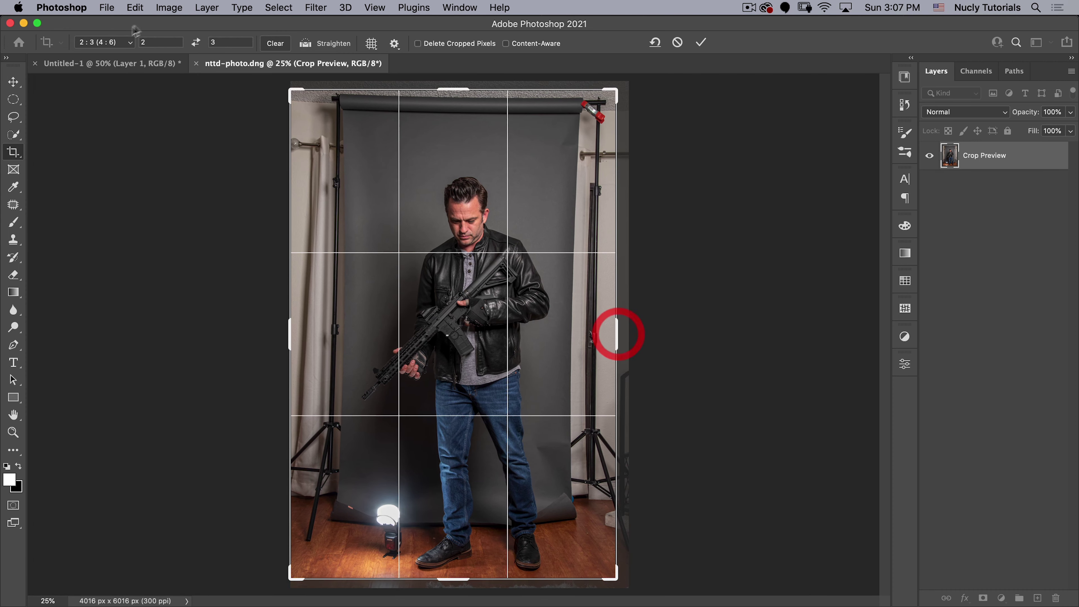
{"action": "left_click", "coordinate": [103, 42]}
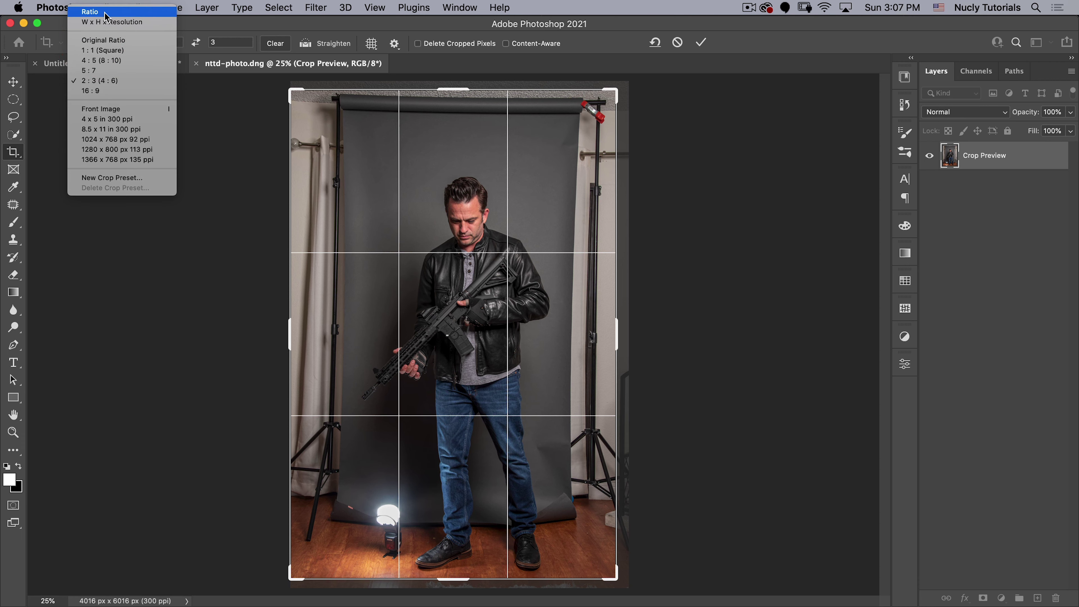
{"action": "left_click", "coordinate": [104, 13]}
{"action": "right_click", "coordinate": [570, 195]}
{"action": "left_click", "coordinate": [591, 216]}
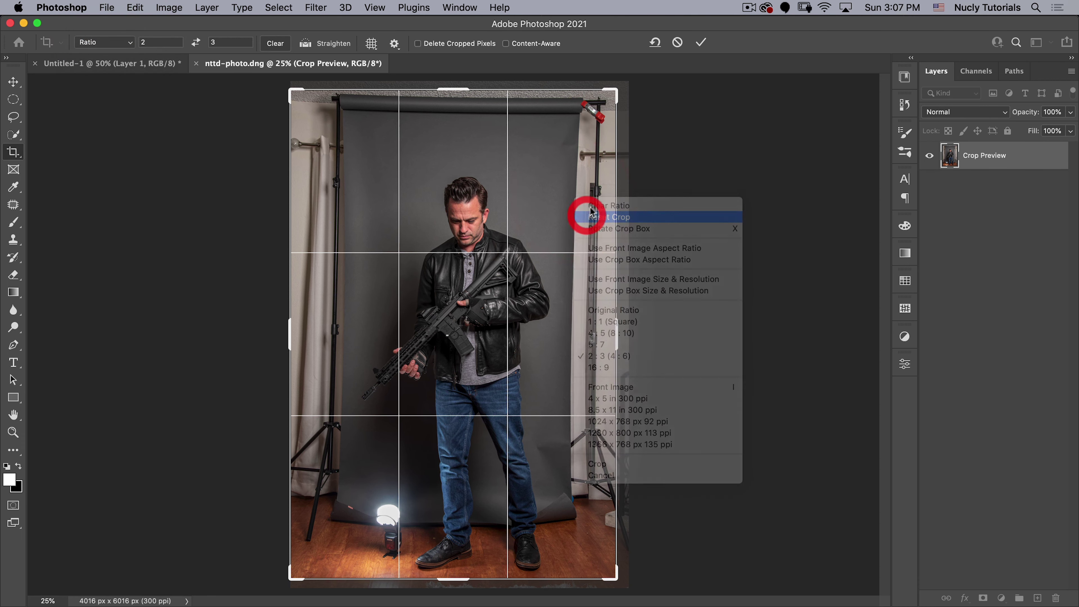
Step: Crop the photo to about 2571 x 5086 px around the standing man and floor lamp, trimming away the backdrop stands and ceiling
{"action": "left_click_drag", "start_coordinate": [621, 204], "coordinate": [591, 210]}
{"action": "left_click_drag", "start_coordinate": [462, 79], "coordinate": [461, 112]}
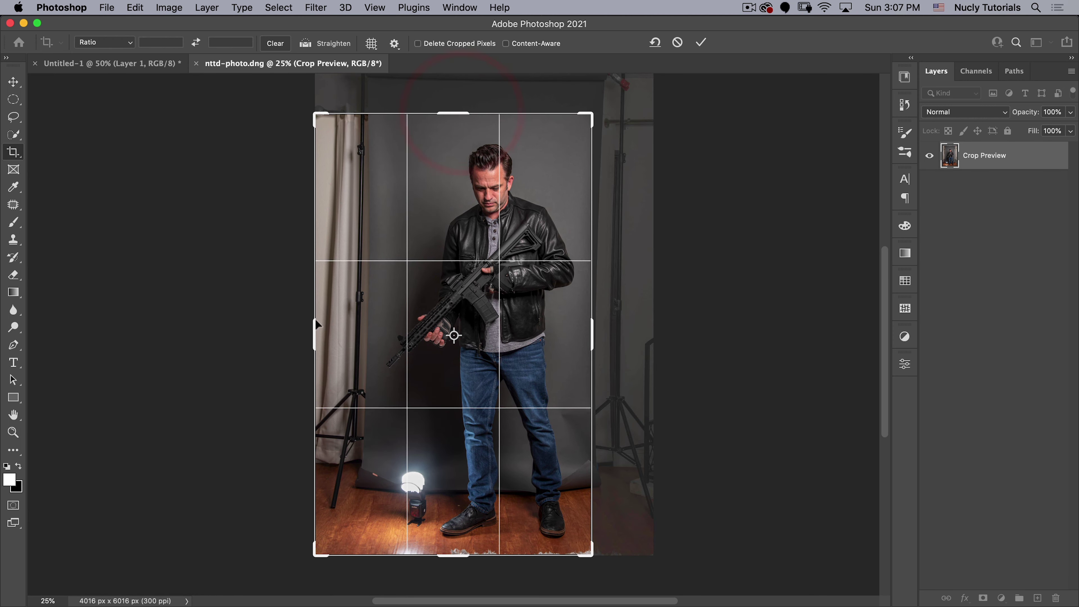
{"action": "left_click_drag", "start_coordinate": [314, 324], "coordinate": [344, 318]}
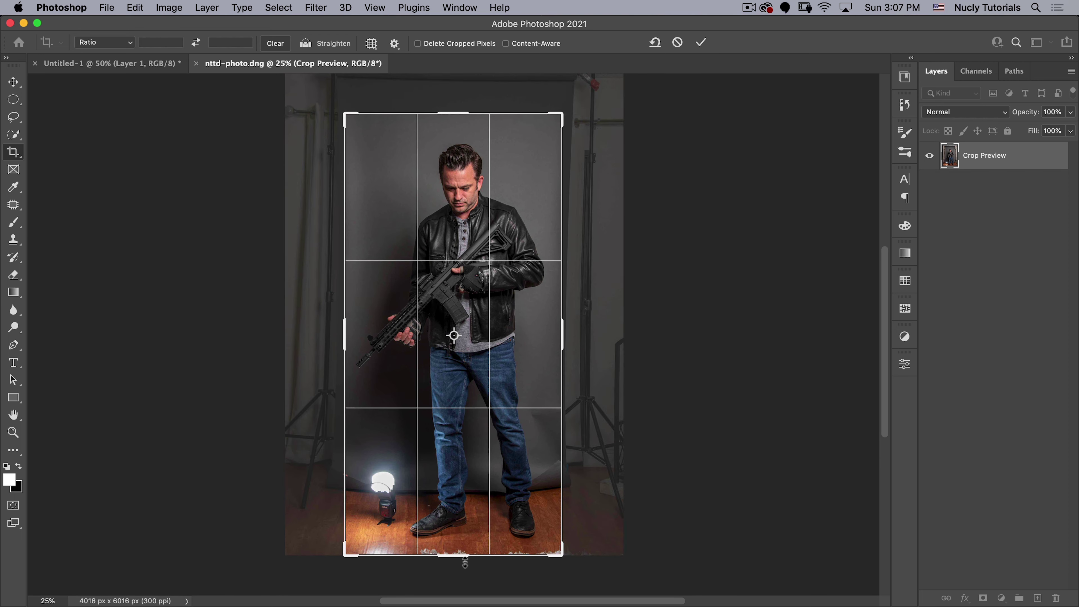
{"action": "left_click_drag", "start_coordinate": [466, 558], "coordinate": [467, 551]}
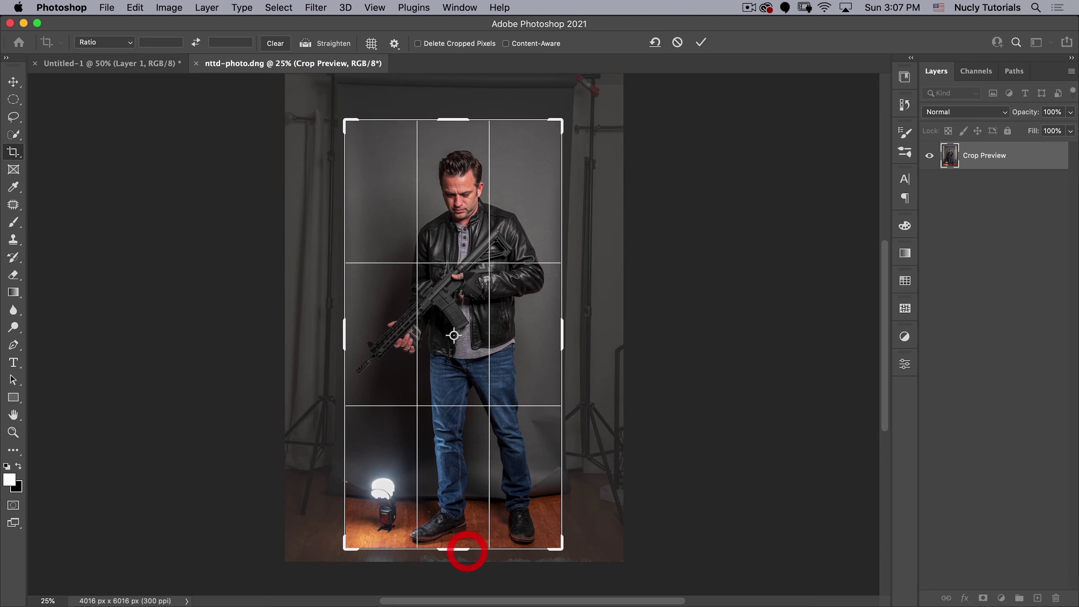
{"action": "left_click", "coordinate": [699, 43]}
Step: Select the man and his rifle automatically with Select Subject
{"action": "key", "text": "super+space"}
{"action": "left_click", "coordinate": [567, 323]}
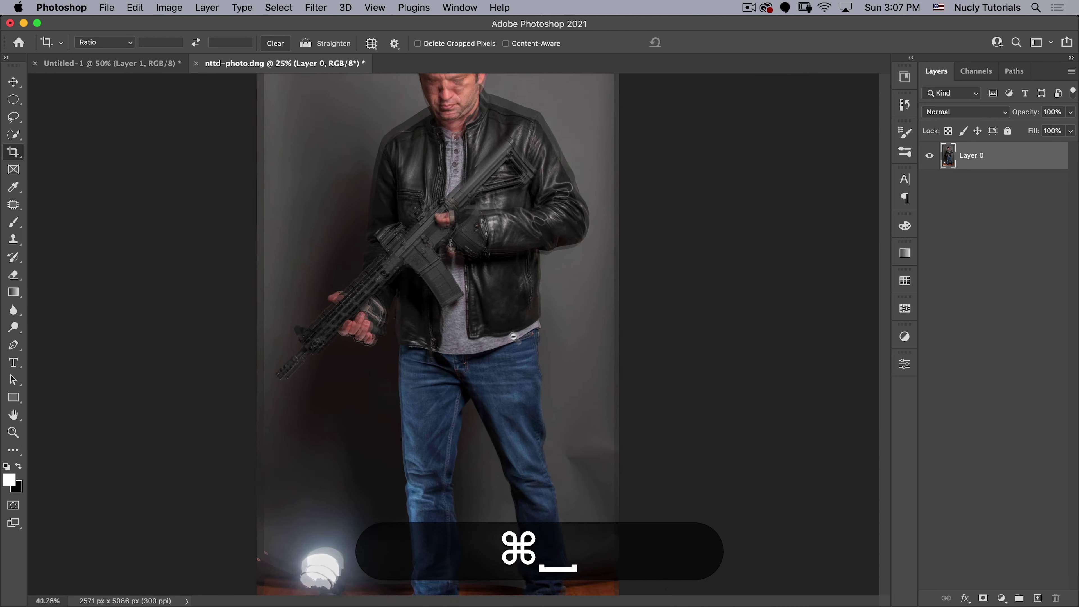
{"action": "left_click", "coordinate": [525, 328]}
{"action": "left_click_drag", "start_coordinate": [204, 148], "coordinate": [245, 284]}
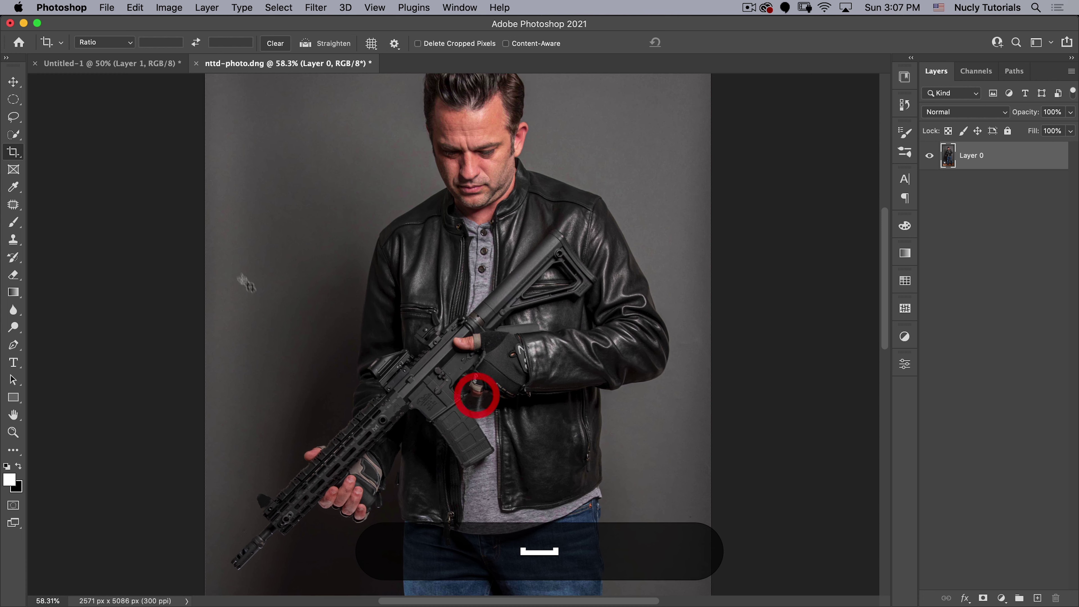
{"action": "key", "text": "w"}
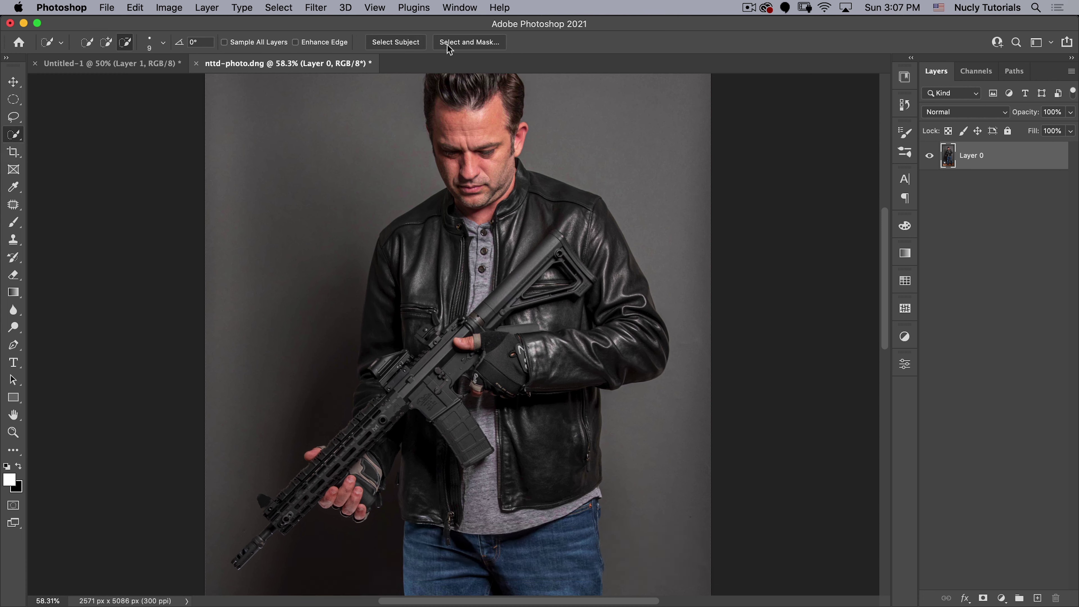
{"action": "left_click", "coordinate": [395, 42]}
Step: Inspect the selection's edges around the rifle, gloved hand and jacket with the Quick Mask overlay, and drop the selection
{"action": "key", "text": "space"}
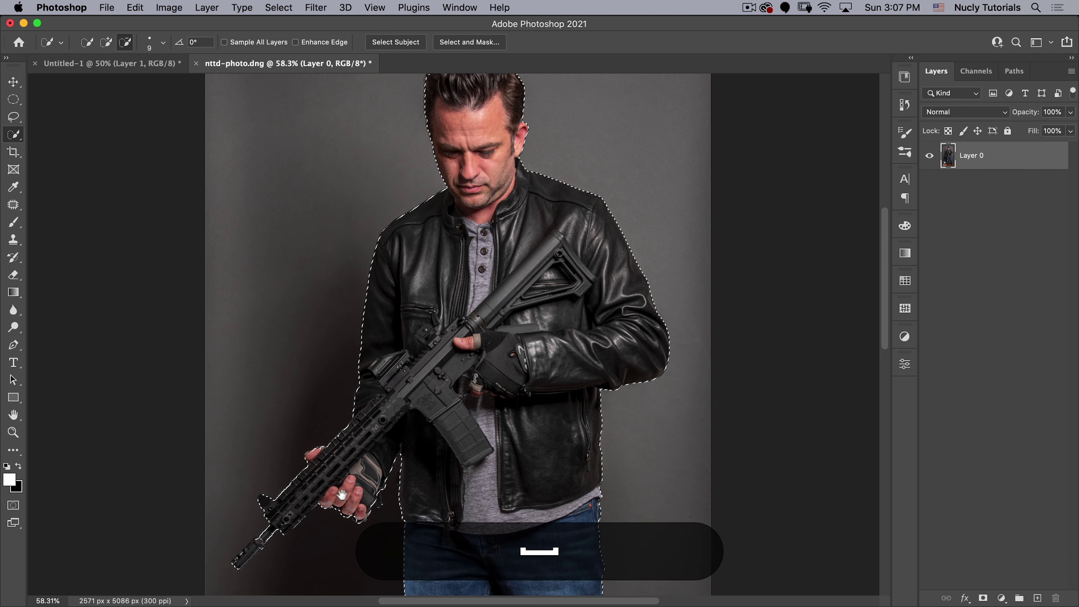
{"action": "left_click_drag", "start_coordinate": [338, 483], "coordinate": [400, 359]}
{"action": "key", "text": "q"}
{"action": "key", "text": "super+space"}
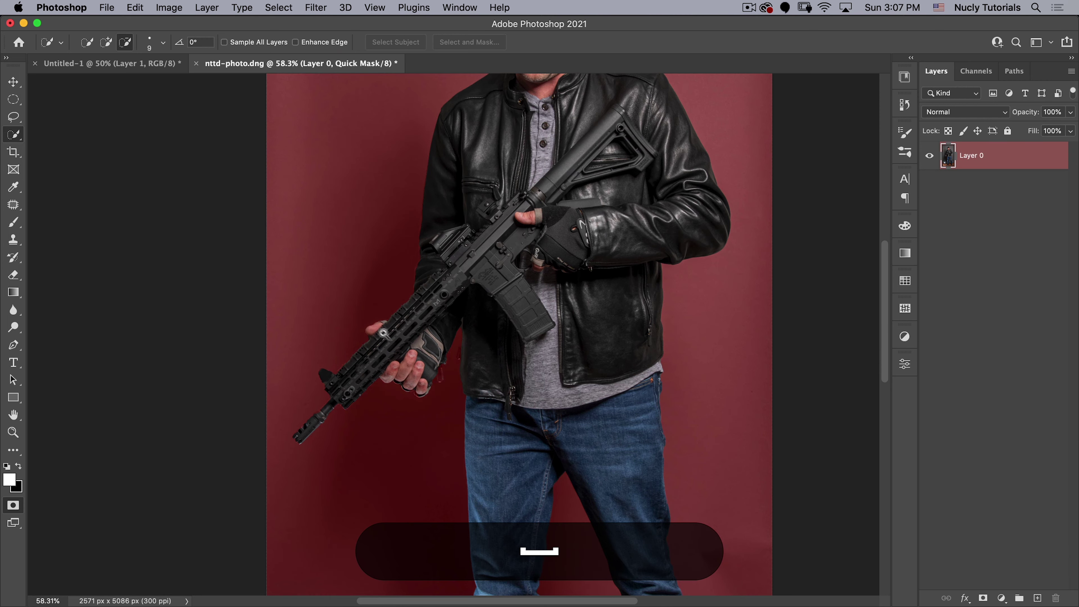
{"action": "left_click_drag", "start_coordinate": [381, 406], "coordinate": [434, 384]}
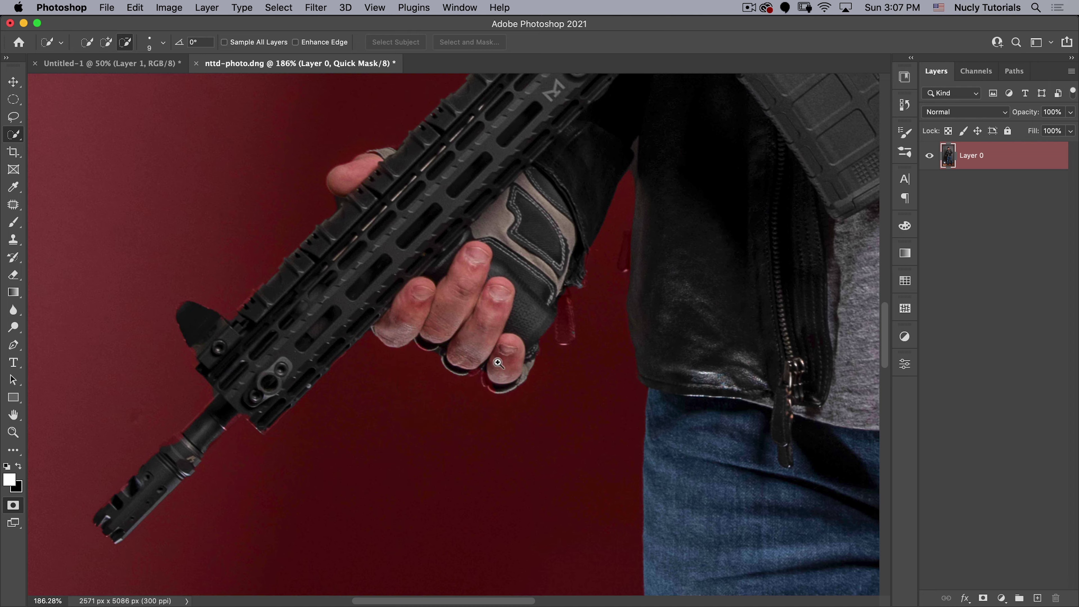
{"action": "left_click_drag", "start_coordinate": [493, 361], "coordinate": [472, 373]}
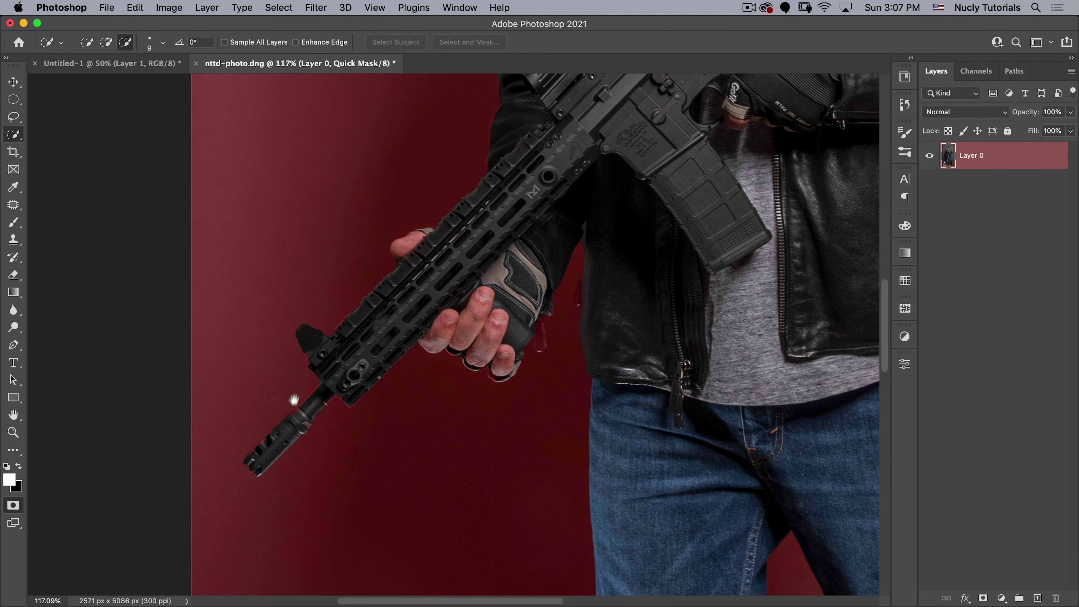
{"action": "left_click_drag", "start_coordinate": [420, 353], "coordinate": [398, 337]}
{"action": "left_click_drag", "start_coordinate": [373, 403], "coordinate": [360, 400]}
{"action": "left_click_drag", "start_coordinate": [475, 426], "coordinate": [437, 440]}
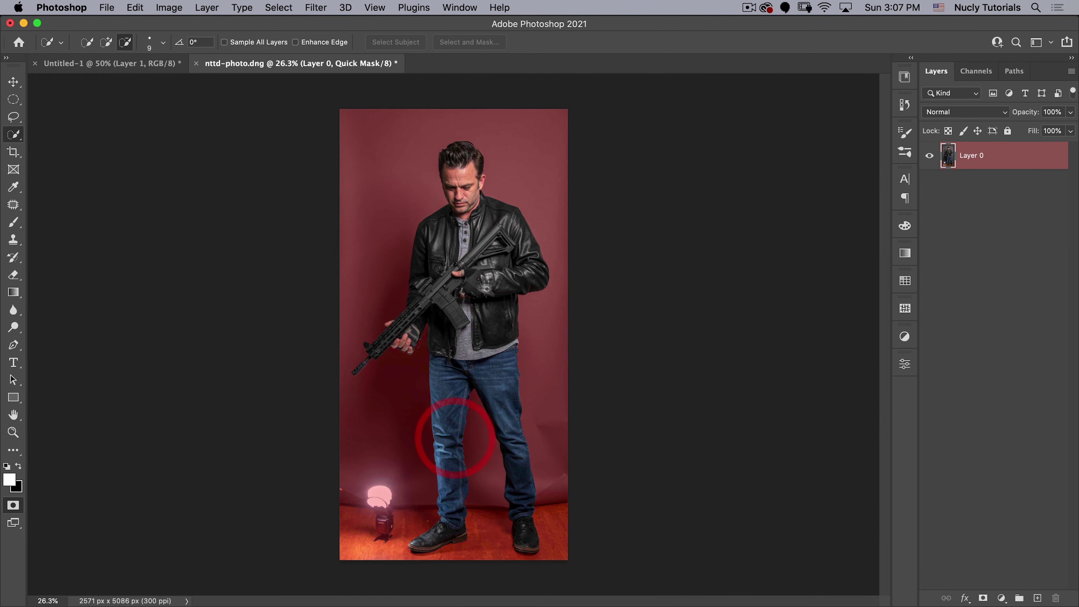
{"action": "left_click_drag", "start_coordinate": [427, 255], "coordinate": [472, 271]}
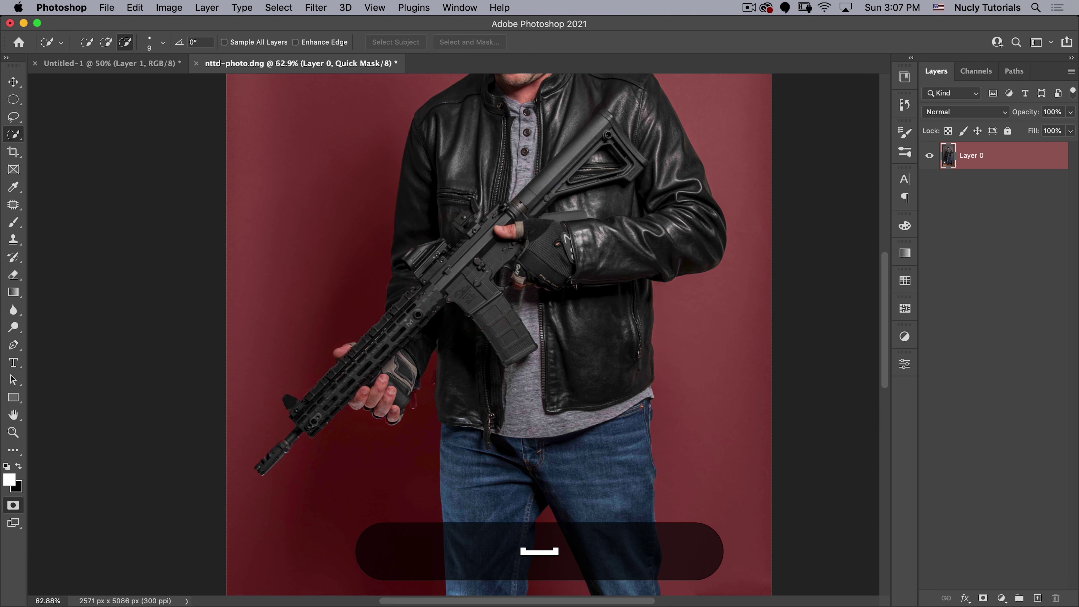
{"action": "key", "text": "q"}
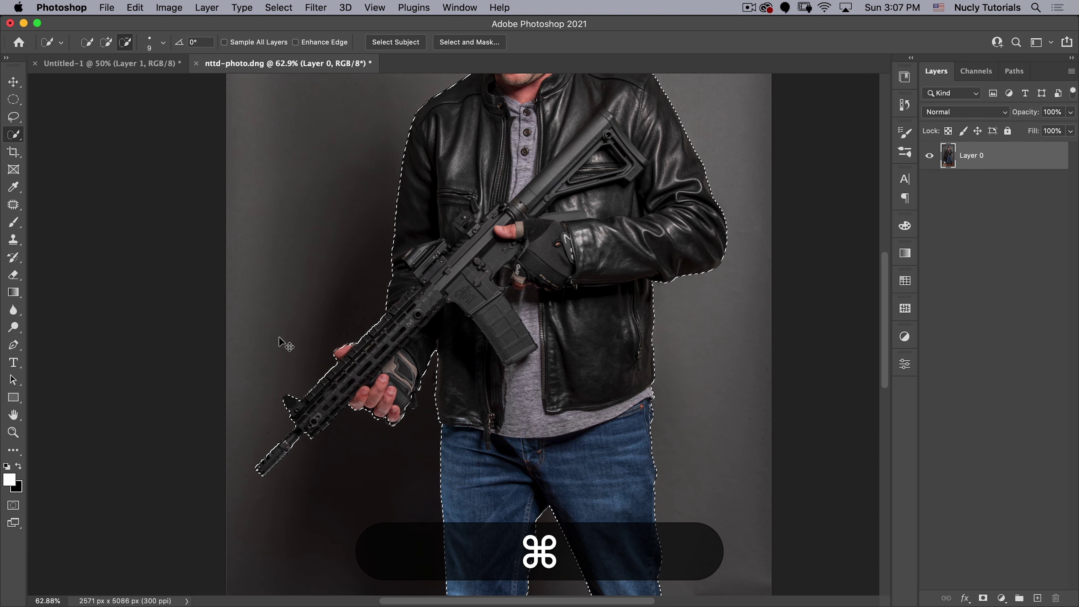
{"action": "key", "text": "super+d"}
{"action": "left_click_drag", "start_coordinate": [444, 248], "coordinate": [410, 321]}
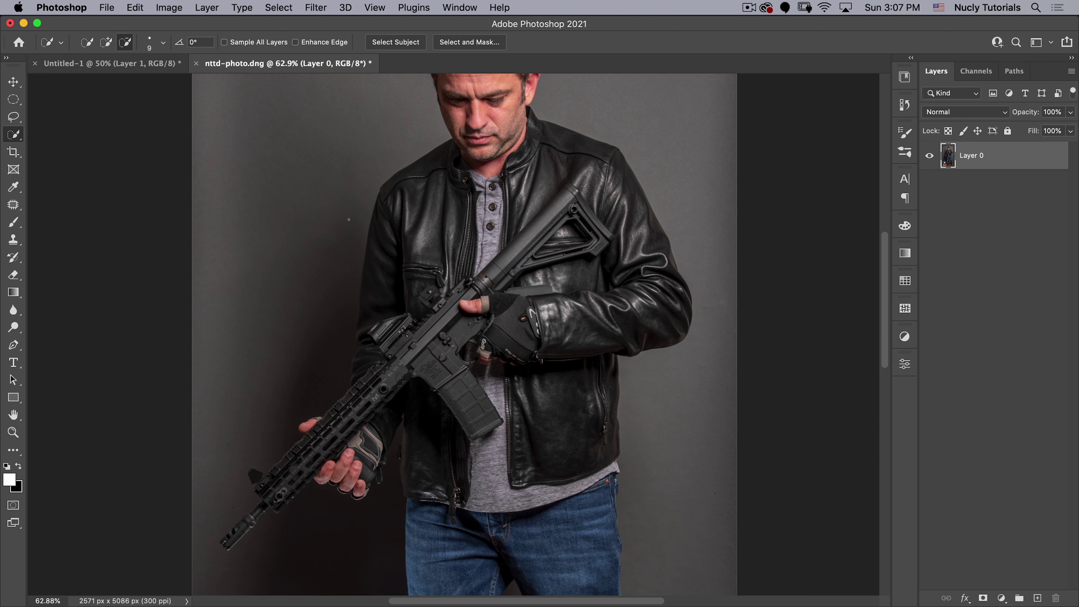
Step: With the Pen tool in Path mode, start a path at the outer shoulder of the jacket on the rifle-muzzle side
{"action": "left_click", "coordinate": [13, 349]}
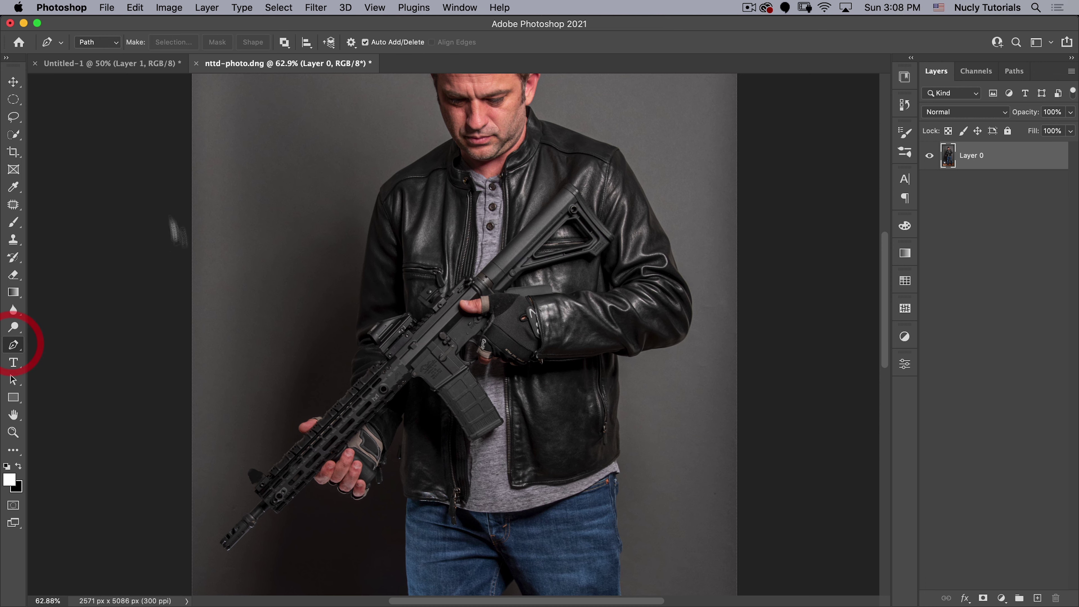
{"action": "left_click", "coordinate": [88, 43]}
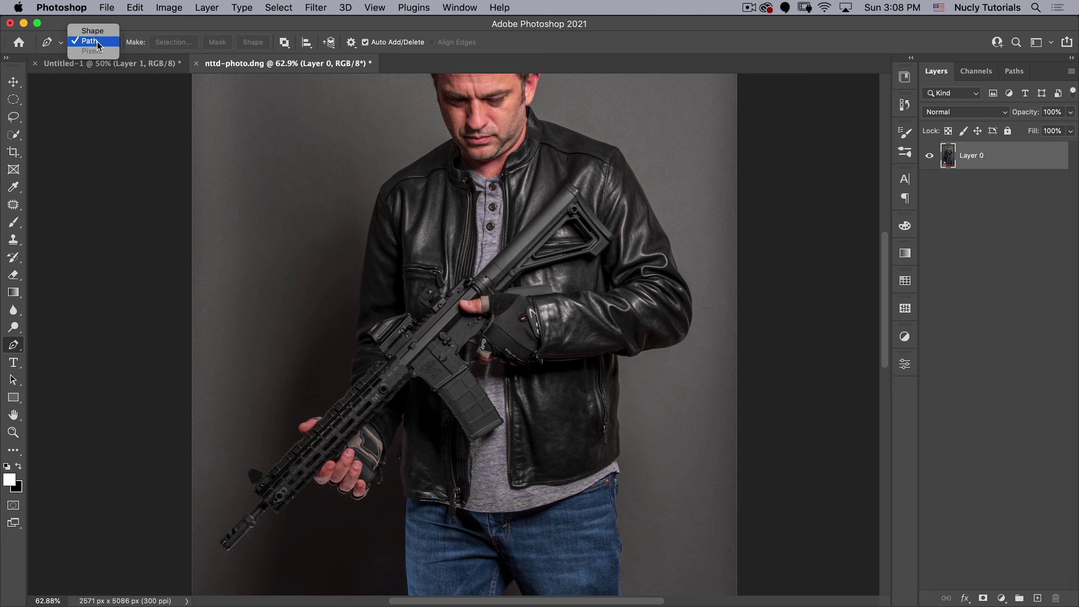
{"action": "left_click", "coordinate": [97, 42]}
{"action": "key", "text": "super+space"}
{"action": "left_click_drag", "start_coordinate": [389, 193], "coordinate": [345, 360]}
{"action": "key", "text": "super+space"}
{"action": "left_click_drag", "start_coordinate": [486, 403], "coordinate": [451, 442]}
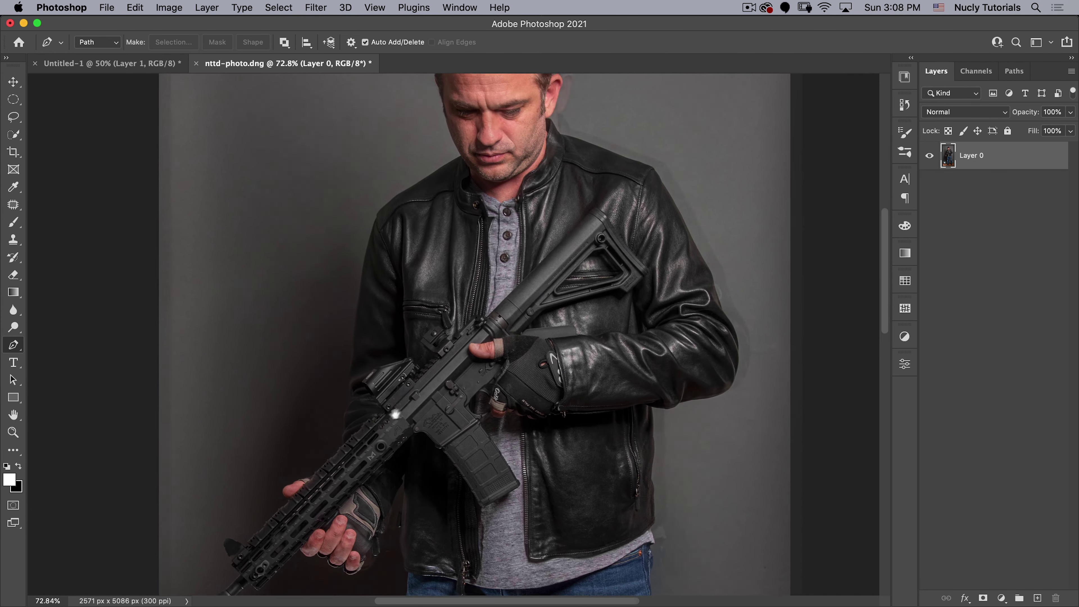
{"action": "left_click", "coordinate": [385, 417]}
{"action": "key", "text": "super+space"}
{"action": "left_click_drag", "start_coordinate": [331, 253], "coordinate": [457, 181]}
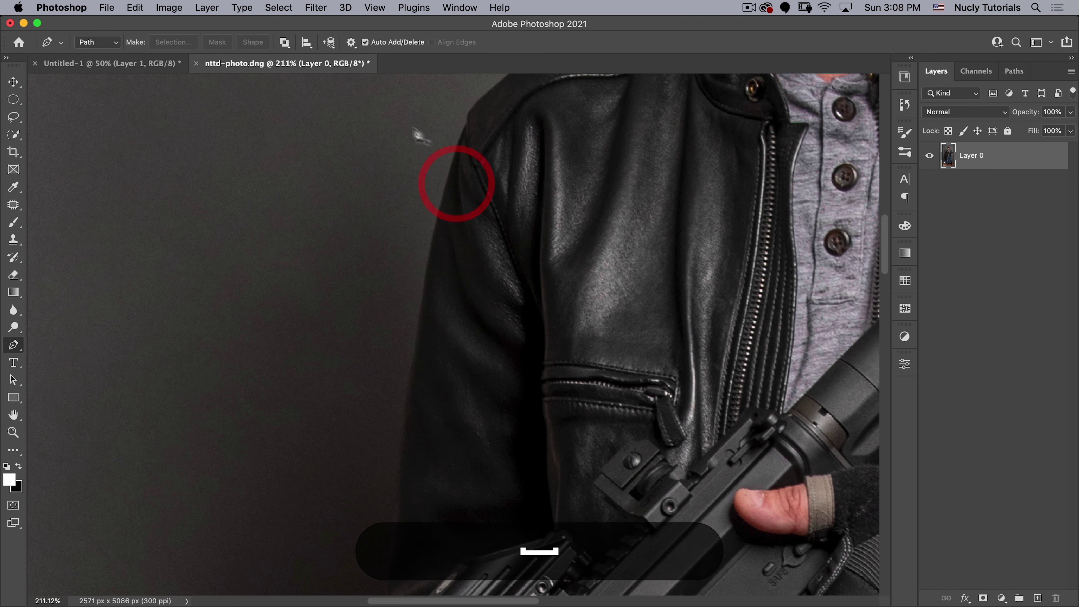
{"action": "left_click", "coordinate": [468, 123]}
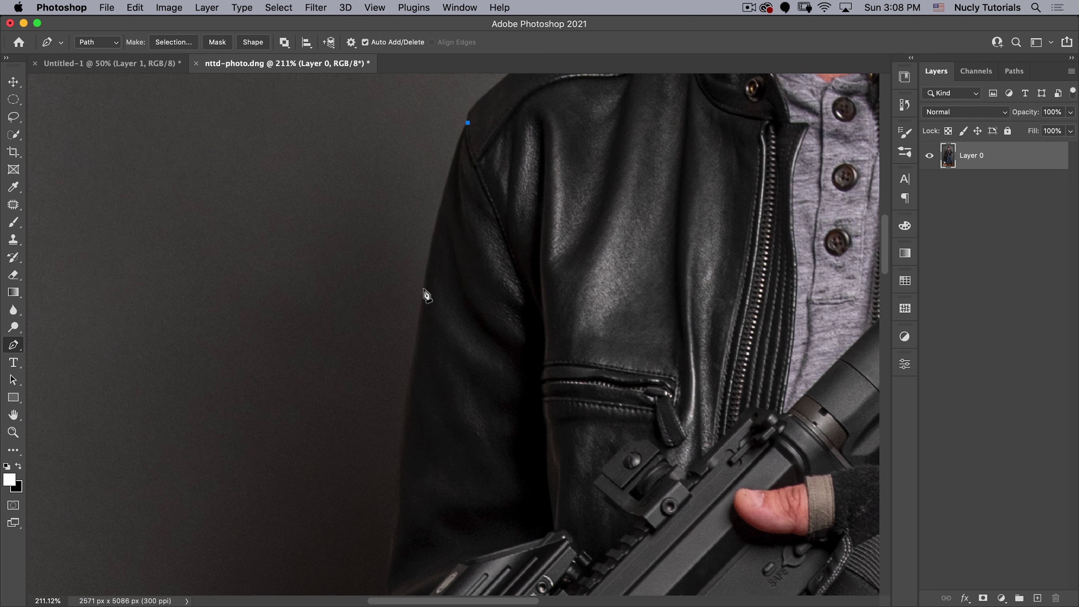
Step: Trace the outer edge of the jacket sleeve from the shoulder down to the crease at the elbow, ending in a corner point
{"action": "left_click_drag", "start_coordinate": [433, 193], "coordinate": [424, 228]}
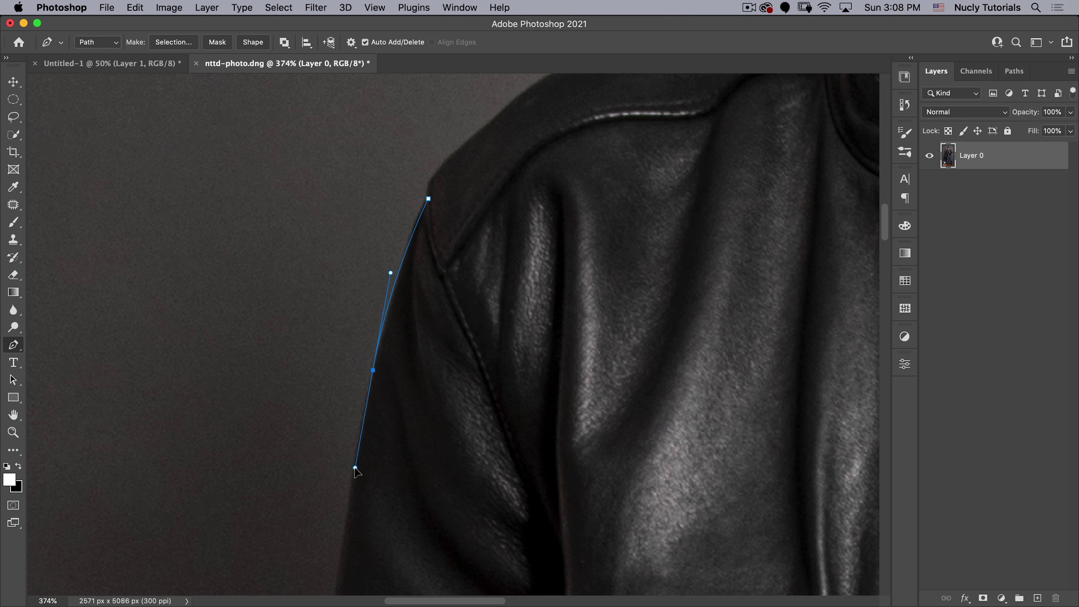
{"action": "key", "text": "space"}
{"action": "left_click_drag", "start_coordinate": [353, 469], "coordinate": [412, 198]}
{"action": "left_click_drag", "start_coordinate": [356, 406], "coordinate": [338, 135]}
{"action": "key", "text": "space"}
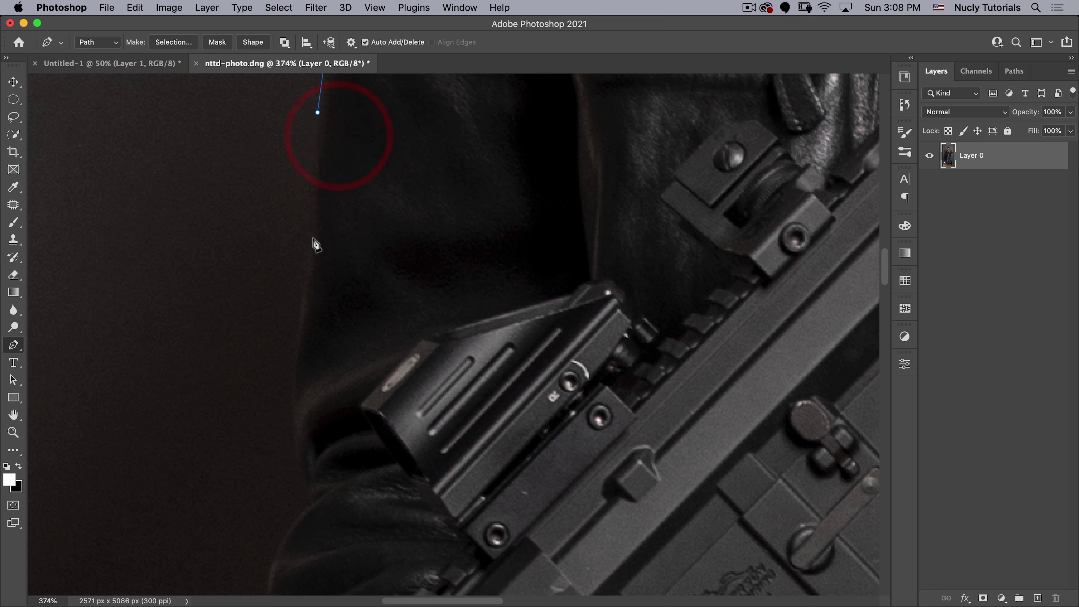
{"action": "left_click", "coordinate": [311, 258]}
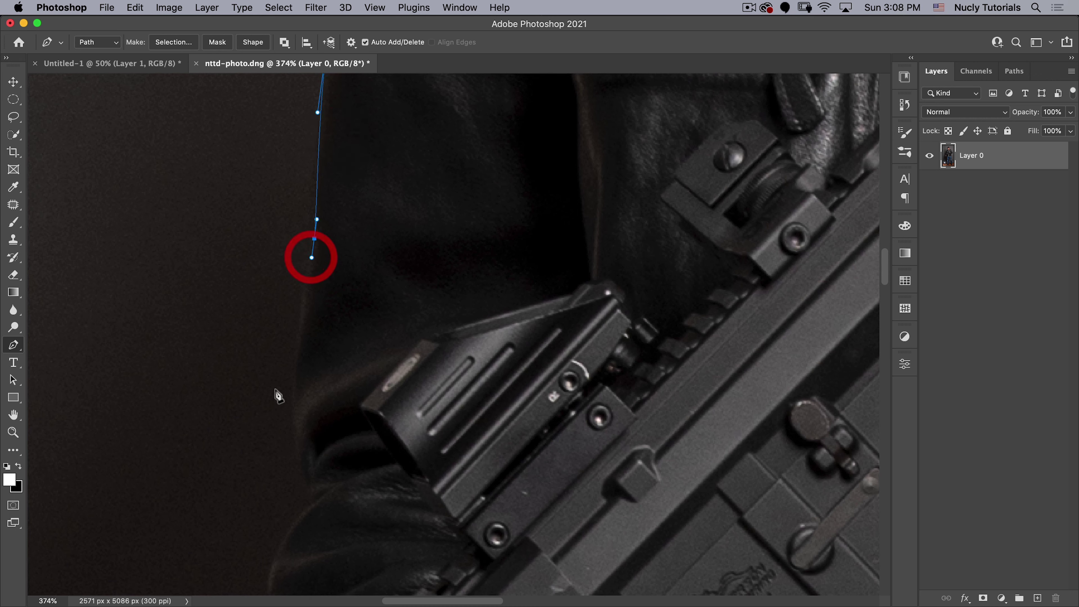
{"action": "left_click", "coordinate": [288, 414]}
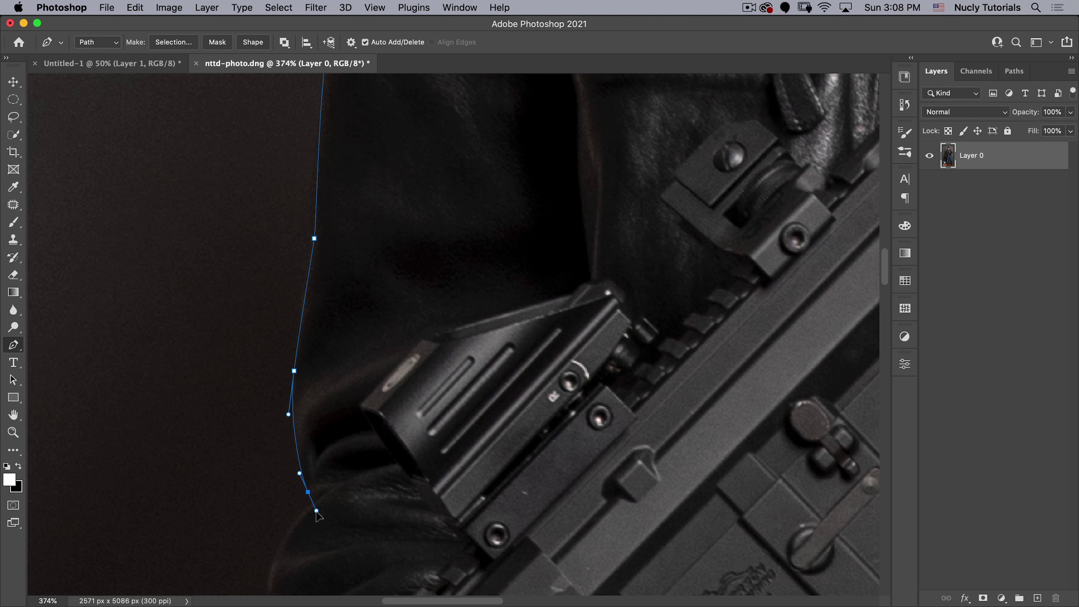
{"action": "left_click_drag", "start_coordinate": [321, 521], "coordinate": [313, 514]}
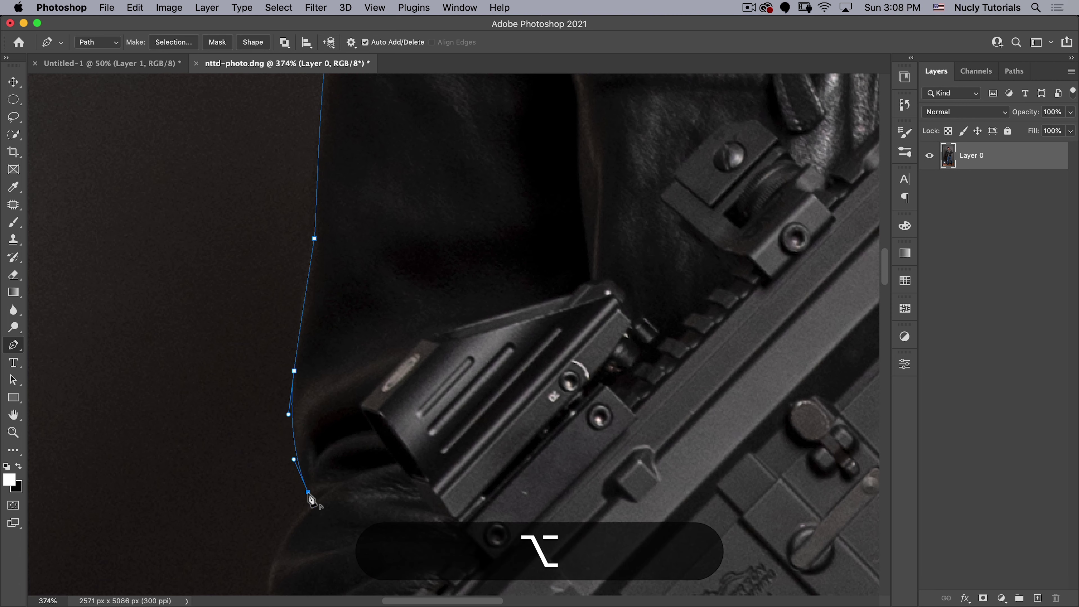
{"action": "left_click", "coordinate": [309, 493], "text": "alt"}
Step: Curve the path around the bulging leather fold below the elbow crease, adjusting the handles to fit the sleeve's edge
{"action": "left_click_drag", "start_coordinate": [245, 464], "coordinate": [424, 140]}
{"action": "left_click", "coordinate": [491, 174]}
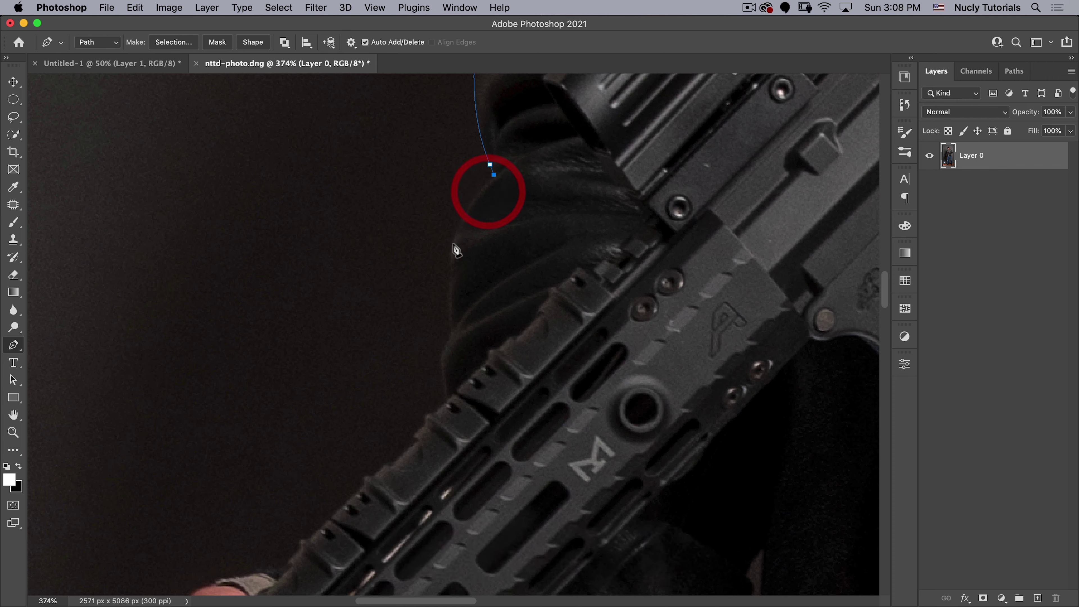
{"action": "left_click_drag", "start_coordinate": [454, 243], "coordinate": [534, 374]}
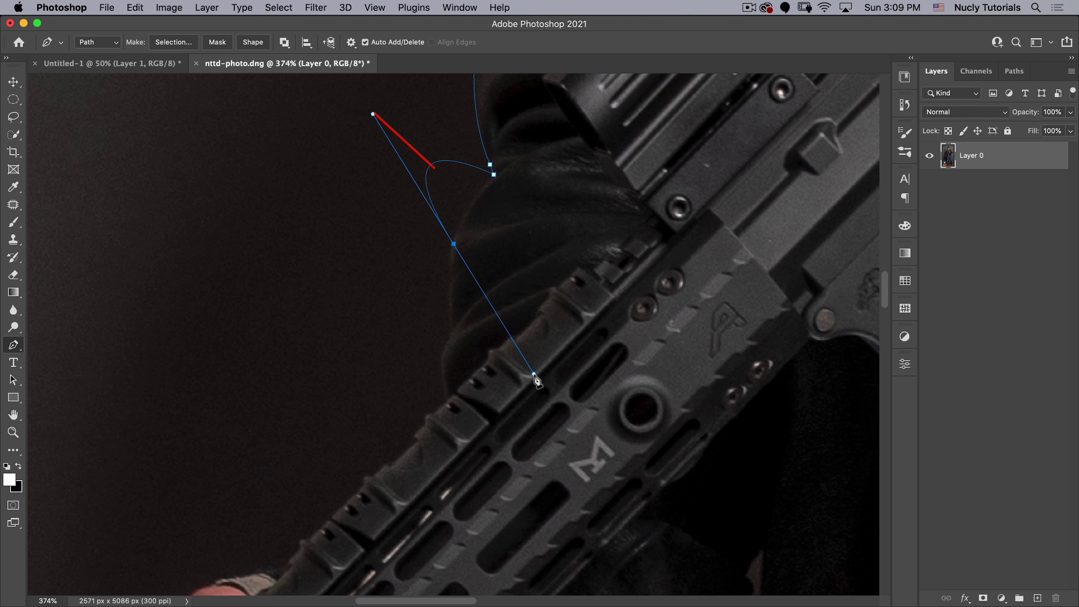
{"action": "left_click_drag", "start_coordinate": [534, 375], "coordinate": [462, 299]}
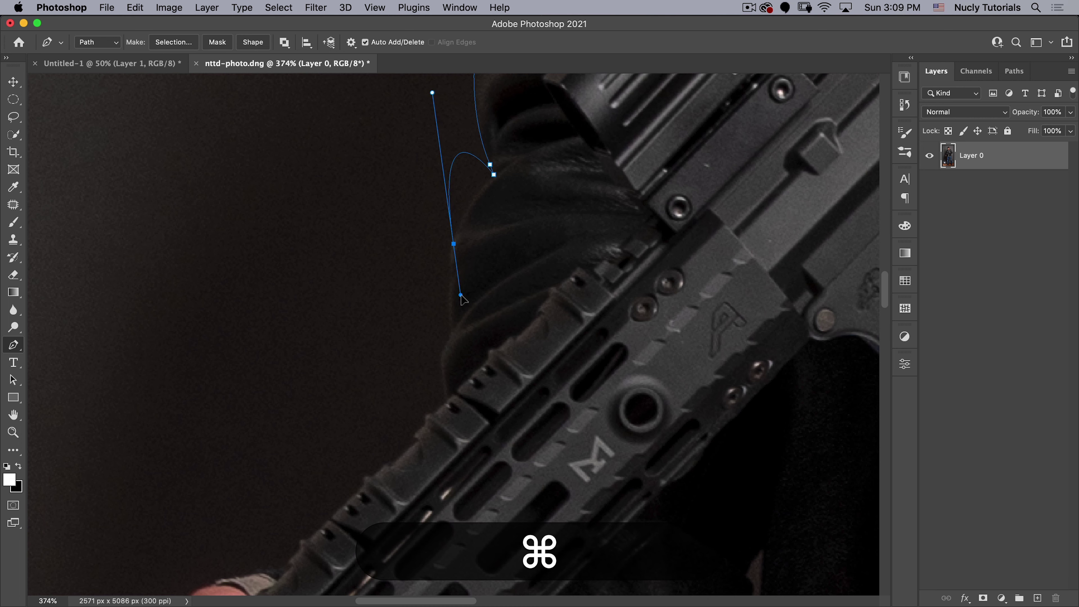
{"action": "left_click_drag", "start_coordinate": [432, 92], "coordinate": [464, 194]}
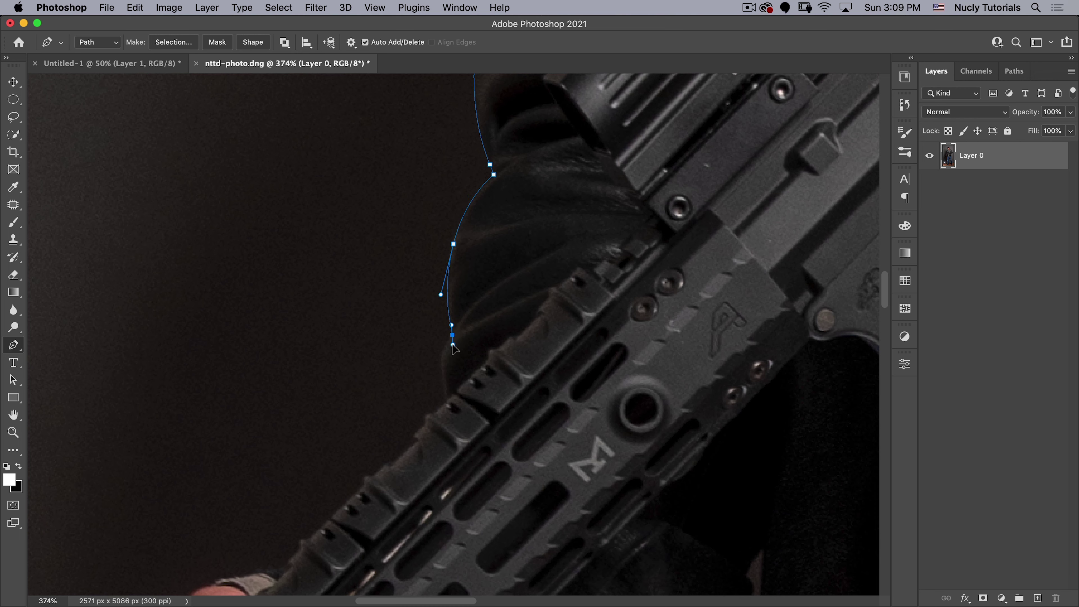
{"action": "left_click_drag", "start_coordinate": [455, 348], "coordinate": [454, 343]}
{"action": "left_click", "coordinate": [454, 338]}
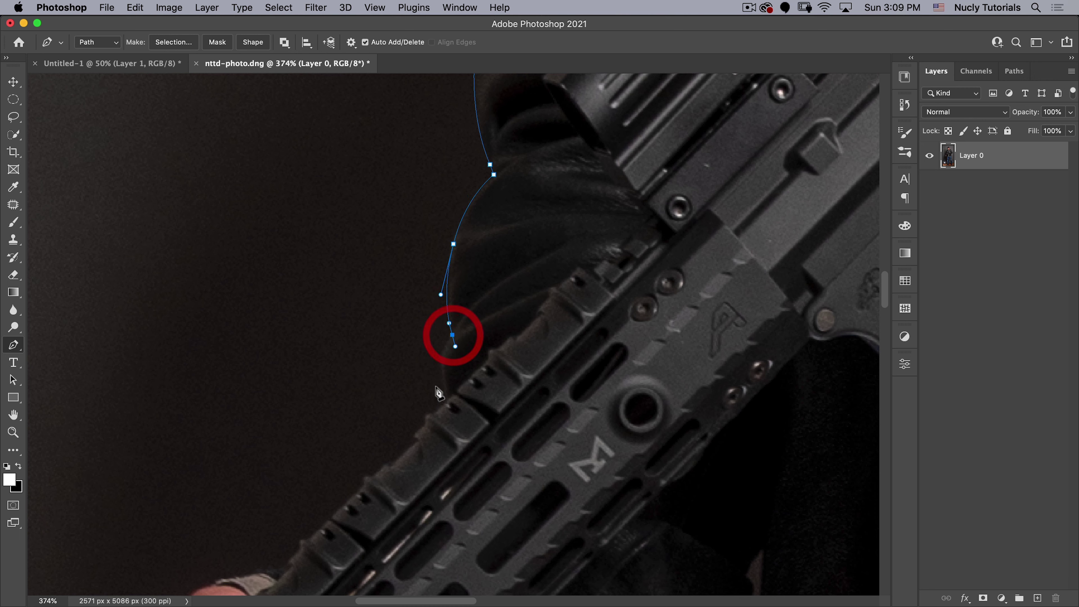
Step: Continue the path around the last small sleeve fold and set its anchor exactly where the sleeve meets the rifle's upper rail
{"action": "key", "text": "alt"}
{"action": "left_click", "coordinate": [453, 336], "text": "alt"}
{"action": "left_click_drag", "start_coordinate": [441, 370], "coordinate": [442, 377]}
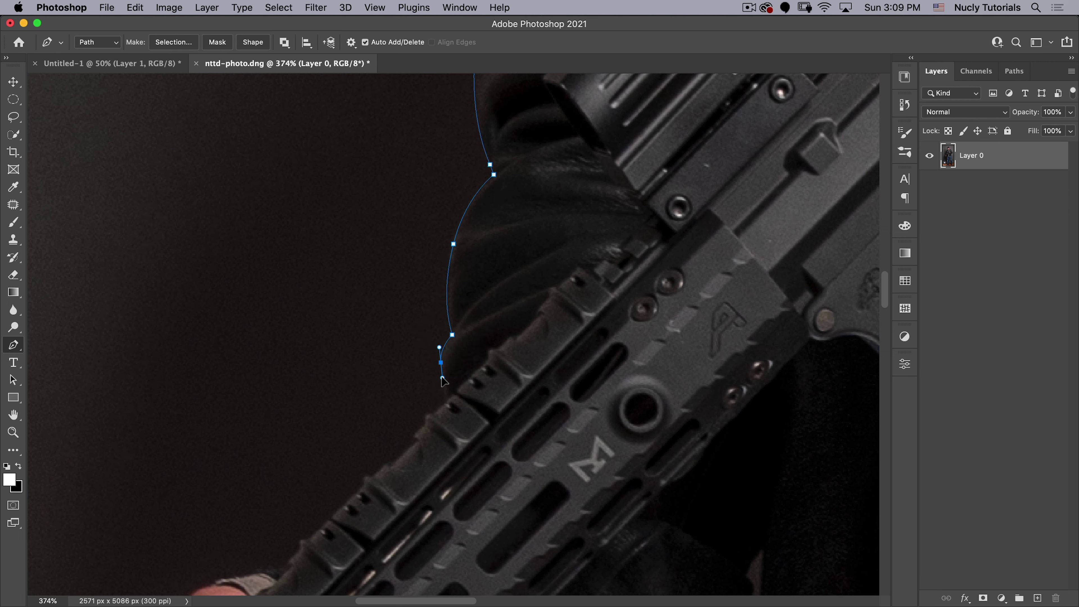
{"action": "left_click", "coordinate": [448, 401]}
{"action": "key", "text": "space"}
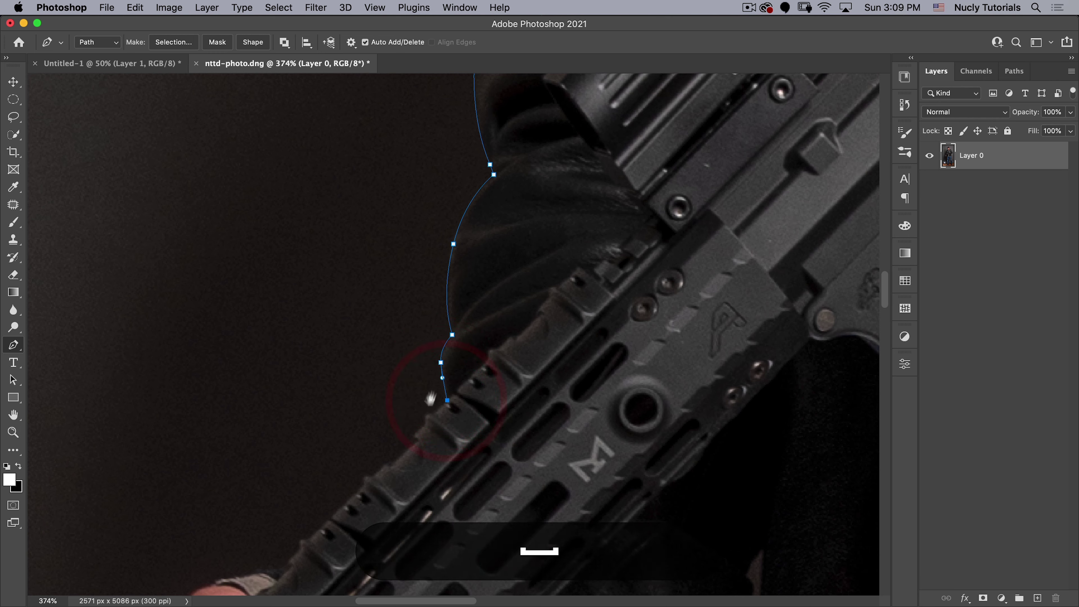
{"action": "left_click_drag", "start_coordinate": [428, 403], "coordinate": [513, 241]}
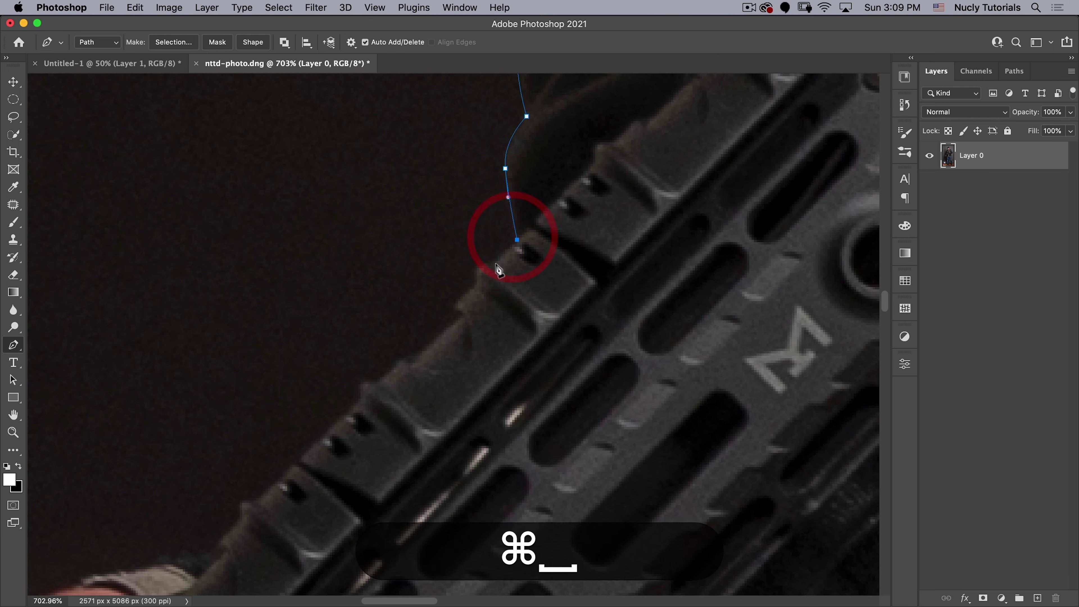
{"action": "key", "text": "super"}
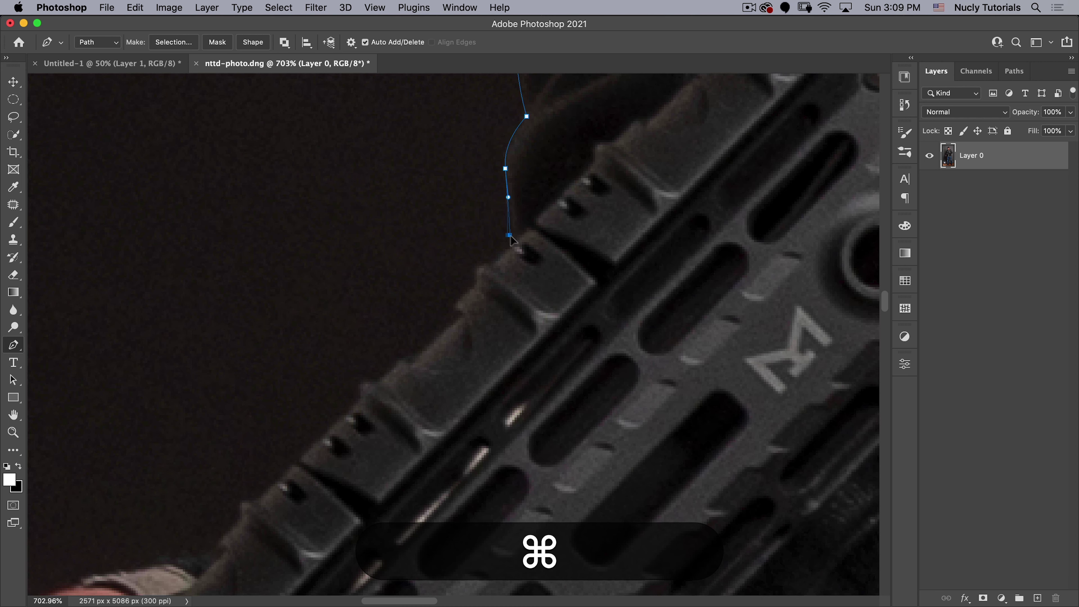
{"action": "left_click", "coordinate": [514, 241], "text": "super"}
Step: Trace the first stepped ridges of the rifle's upper rail below the sleeve
{"action": "left_click", "coordinate": [493, 263]}
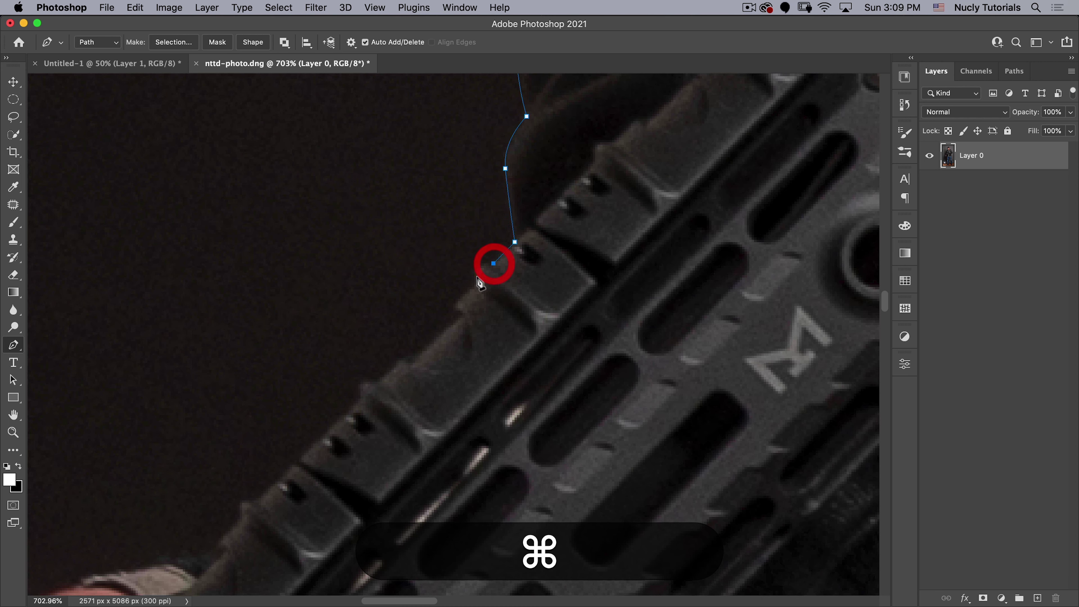
{"action": "left_click_drag", "start_coordinate": [484, 308], "coordinate": [476, 283]}
{"action": "key", "text": "alt"}
{"action": "left_click", "coordinate": [455, 317]}
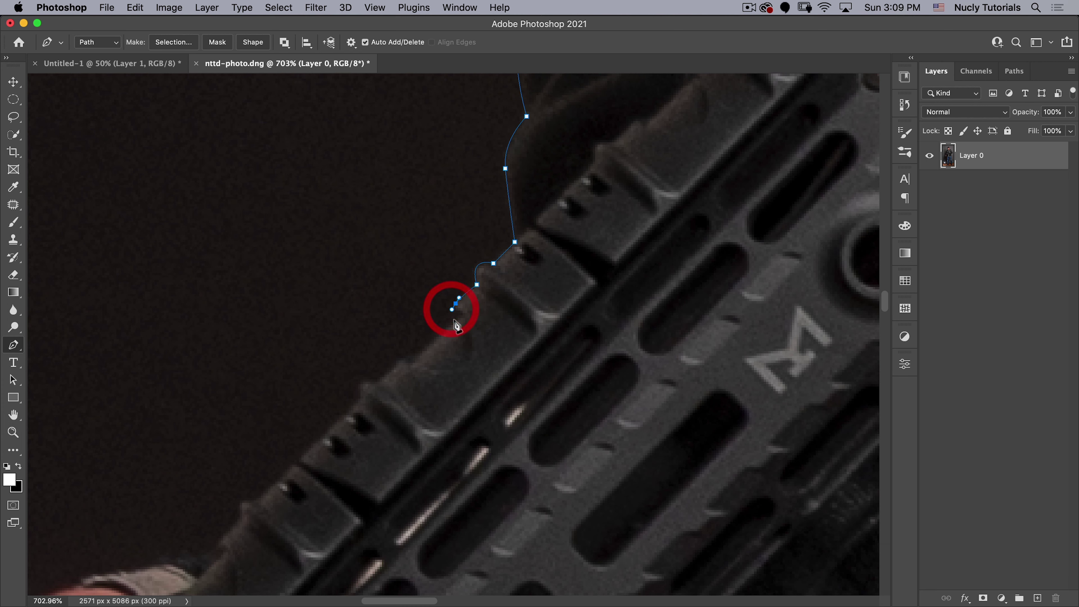
{"action": "left_click", "coordinate": [403, 358]}
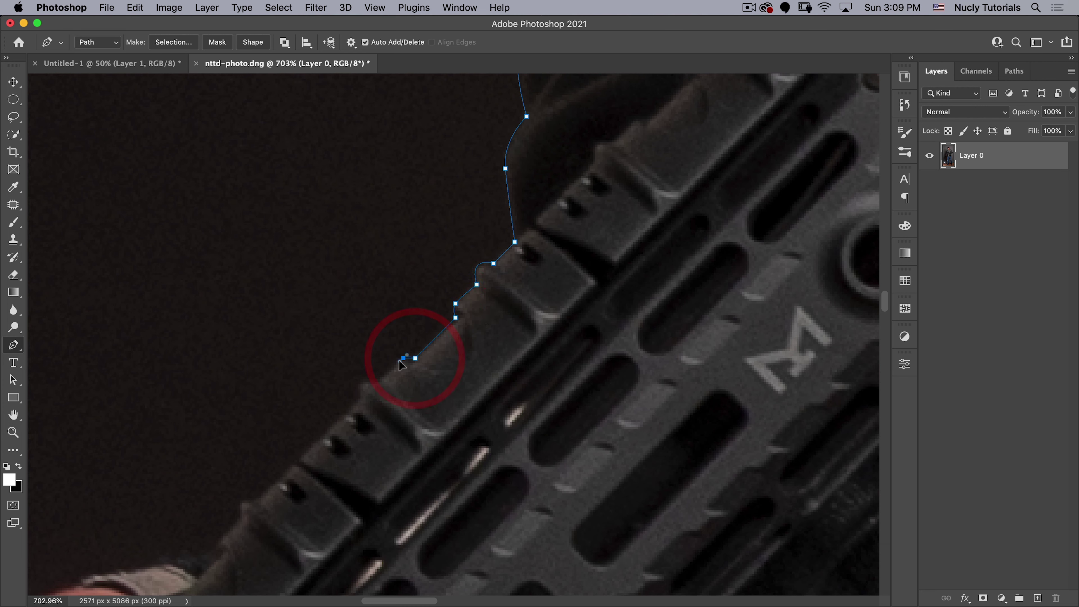
{"action": "left_click", "coordinate": [379, 381]}
Step: Trace the next ridges of the upper rail as far as the glove edge behind the handguard
{"action": "left_click_drag", "start_coordinate": [363, 384], "coordinate": [585, 135]}
{"action": "key", "text": "space"}
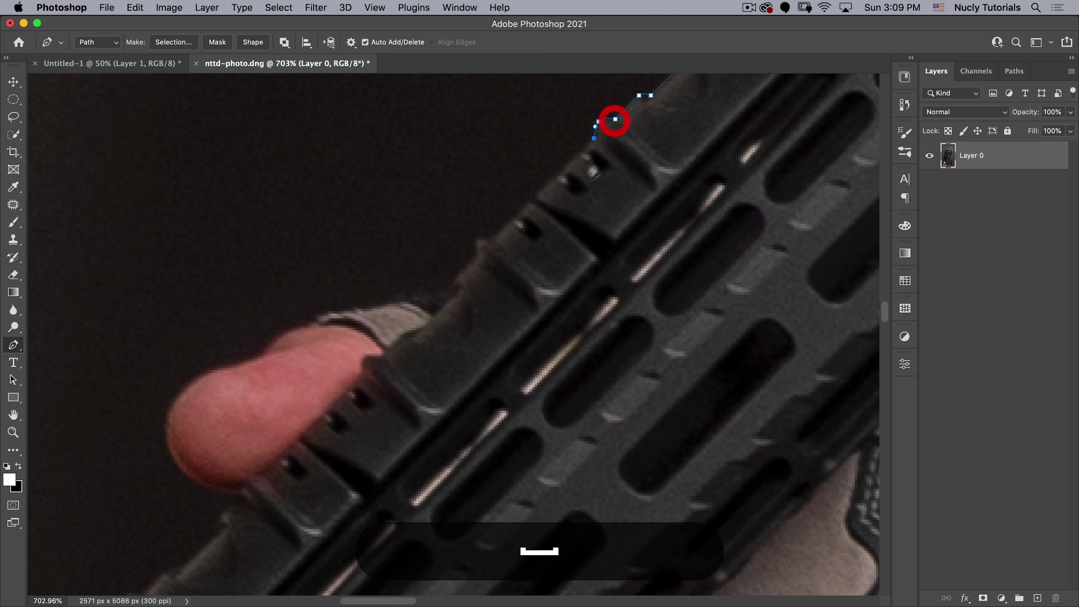
{"action": "left_click", "coordinate": [492, 241]}
{"action": "left_click", "coordinate": [478, 237]}
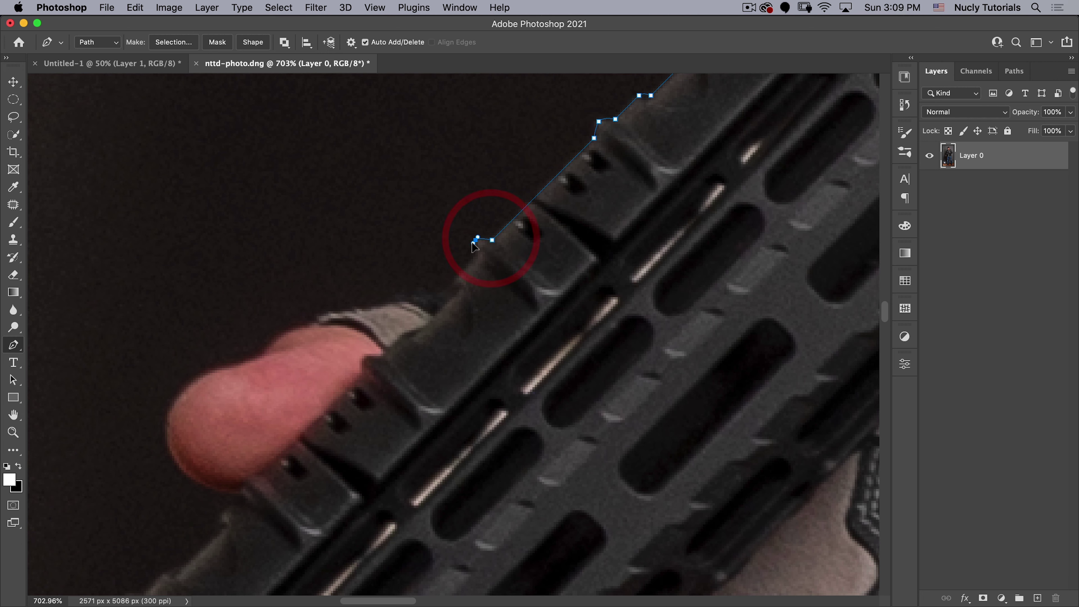
{"action": "left_click", "coordinate": [475, 256]}
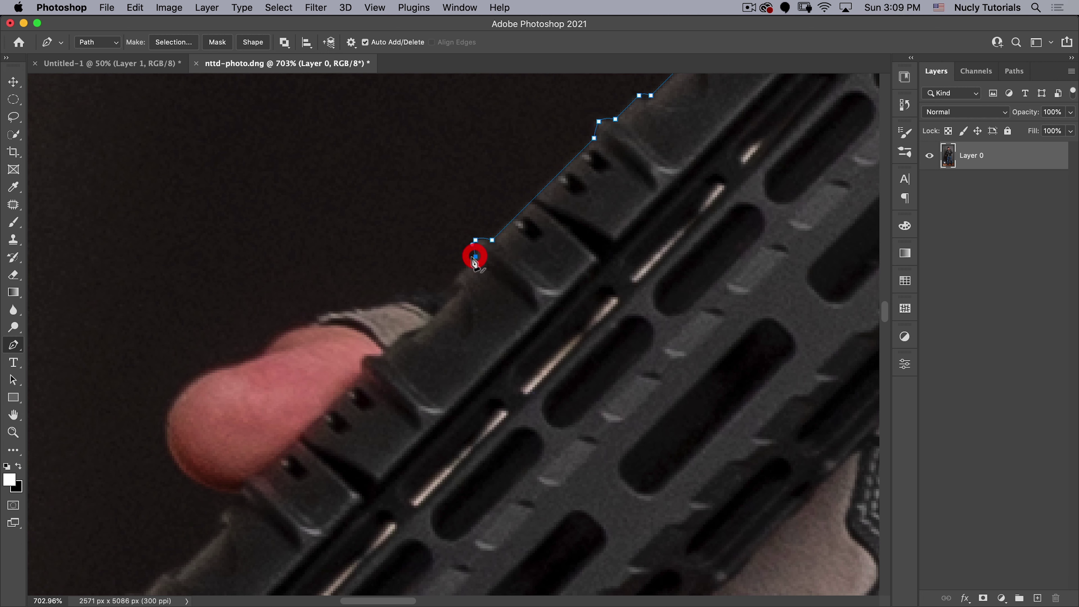
{"action": "left_click", "coordinate": [454, 280]}
{"action": "left_click", "coordinate": [452, 287]}
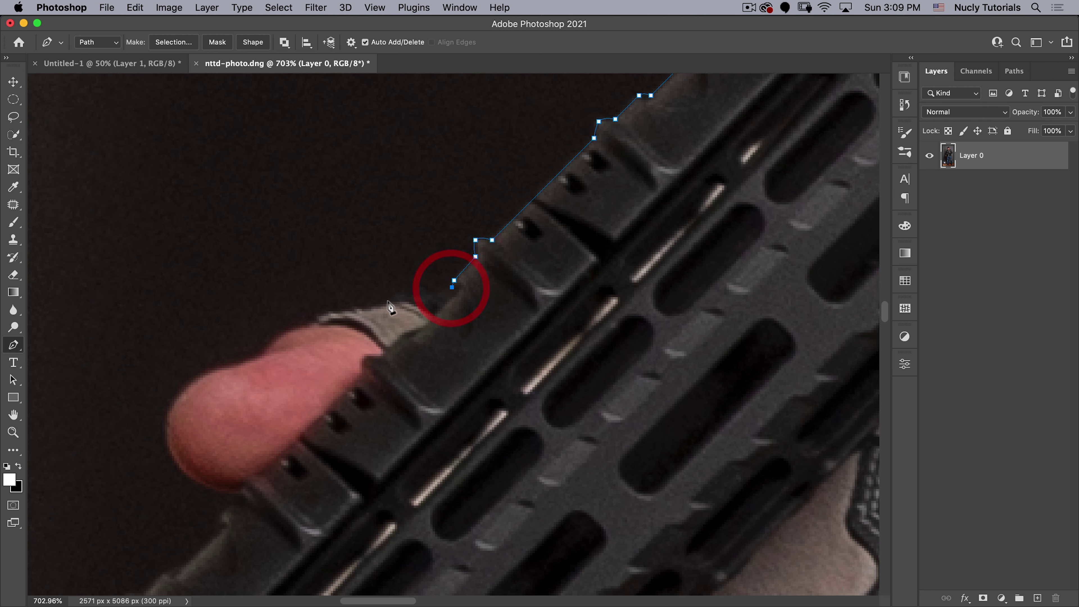
Step: Carry the path along the glove's edge and around the bare thumb back to the rail
{"action": "left_click_drag", "start_coordinate": [385, 302], "coordinate": [487, 168]}
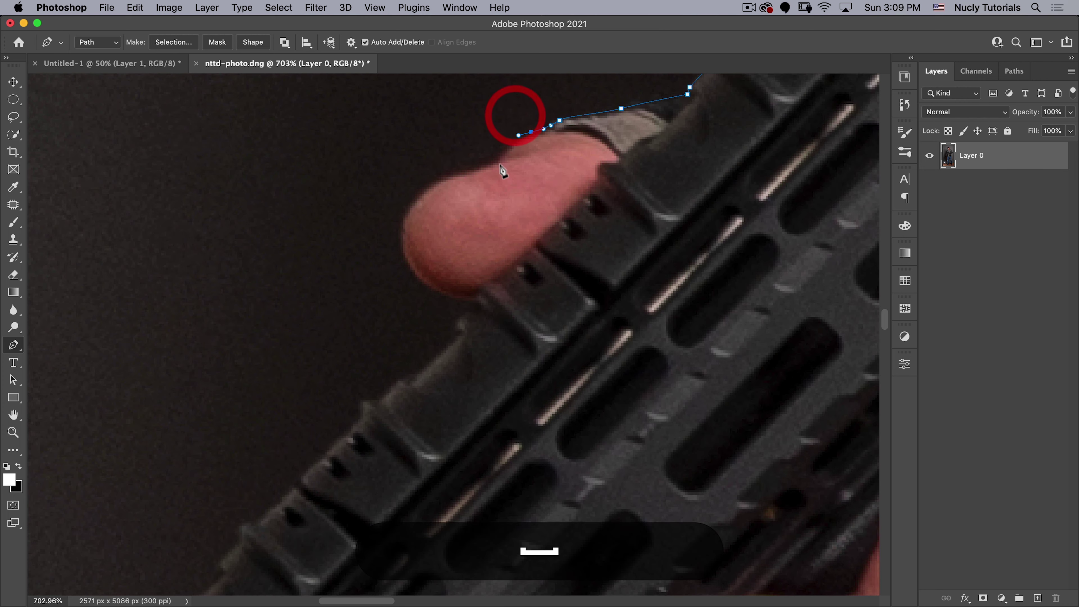
{"action": "left_click_drag", "start_coordinate": [431, 187], "coordinate": [416, 199]}
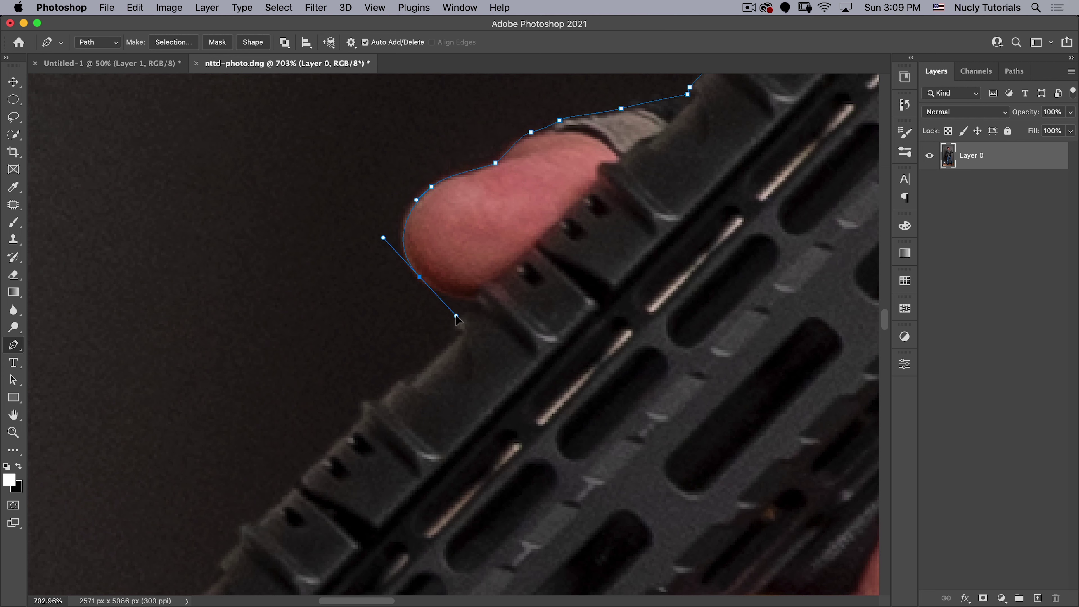
{"action": "left_click_drag", "start_coordinate": [460, 323], "coordinate": [565, 142]}
{"action": "key", "text": "space"}
Step: Trace the remaining ridges of the upper rail from the thumb to its front end
{"action": "left_click", "coordinate": [513, 216]}
{"action": "left_click", "coordinate": [388, 325]}
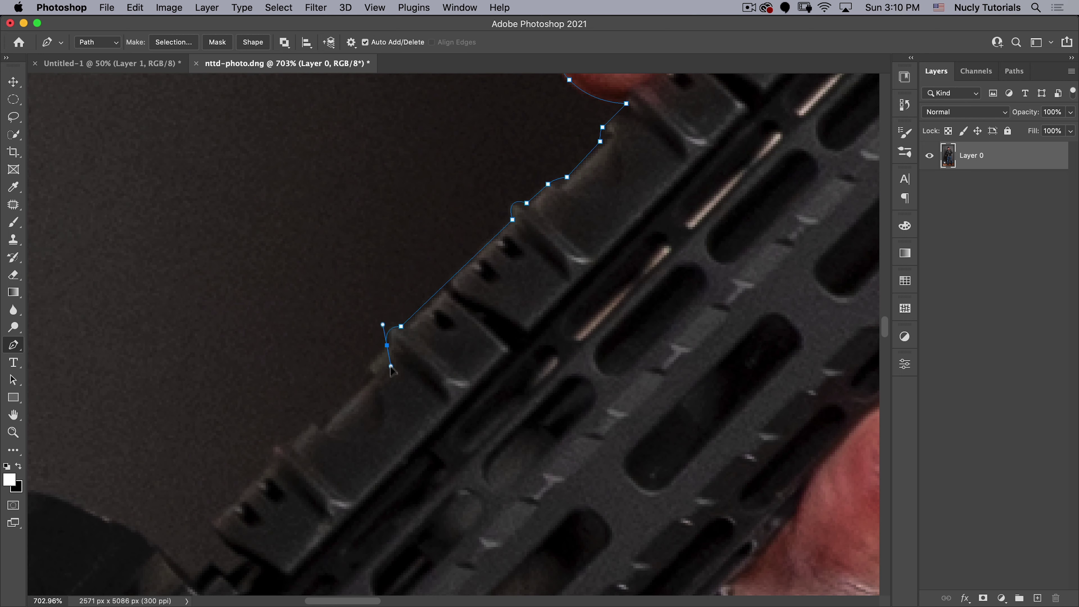
{"action": "left_click_drag", "start_coordinate": [388, 325], "coordinate": [542, 155]}
{"action": "left_click", "coordinate": [539, 147]}
{"action": "left_click", "coordinate": [491, 171]}
{"action": "left_click", "coordinate": [434, 263]}
Step: Trace around the rounded front sight and down to the front end of the handguard
{"action": "left_click", "coordinate": [401, 292]}
{"action": "left_click", "coordinate": [375, 271]}
{"action": "left_click", "coordinate": [278, 228]}
{"action": "left_click", "coordinate": [205, 297]}
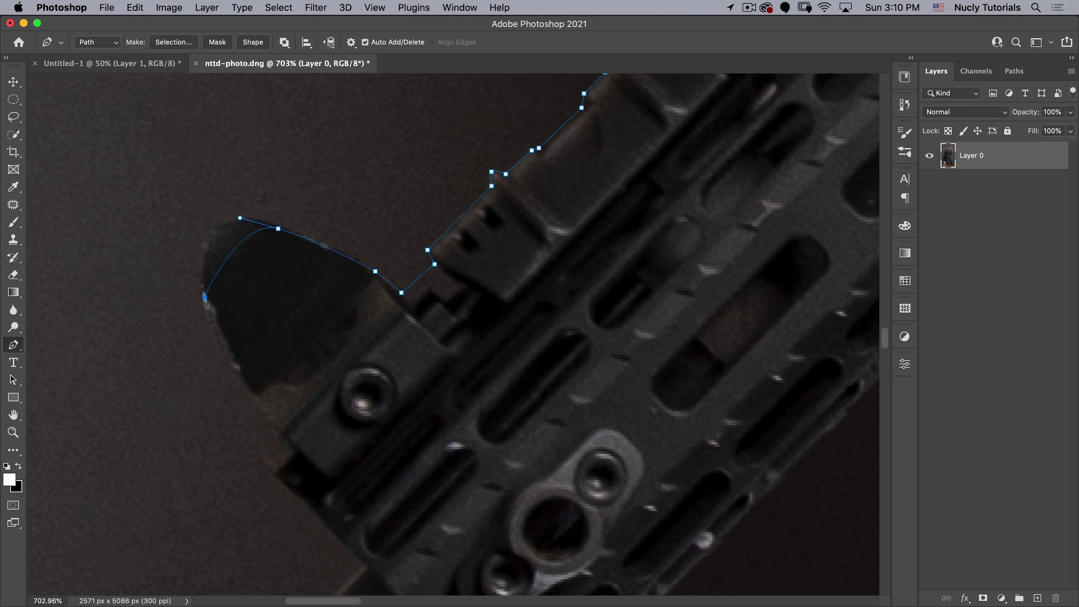
{"action": "left_click_drag", "start_coordinate": [254, 401], "coordinate": [554, 155]}
{"action": "key", "text": "space"}
Step: Trace the upper edge of the barrel and continue around the slotted muzzle tip
{"action": "left_click", "coordinate": [392, 273]}
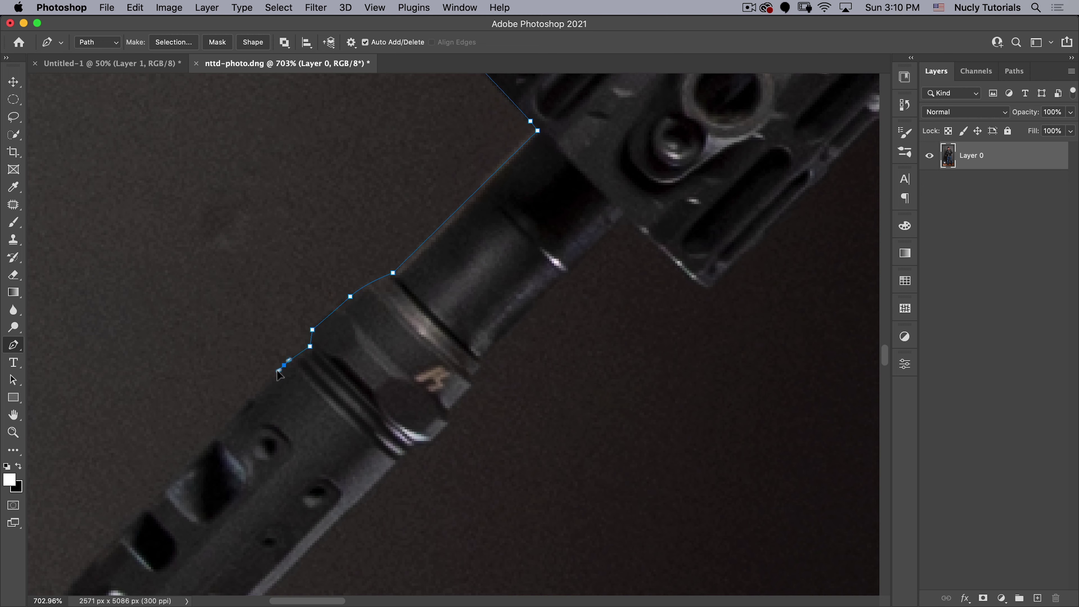
{"action": "key", "text": "space"}
{"action": "left_click_drag", "start_coordinate": [284, 373], "coordinate": [605, 118]}
{"action": "left_click", "coordinate": [406, 311]}
{"action": "left_click", "coordinate": [380, 358]}
{"action": "left_click", "coordinate": [395, 377]}
{"action": "left_click", "coordinate": [411, 380]}
{"action": "left_click", "coordinate": [411, 396]}
{"action": "left_click", "coordinate": [433, 415]}
Step: Trace the undersides of the four fingertips and the glove's finger openings beneath the handguard
{"action": "key", "text": "super+space"}
{"action": "left_click_drag", "start_coordinate": [755, 194], "coordinate": [467, 300]}
{"action": "left_click", "coordinate": [465, 294]}
{"action": "left_click", "coordinate": [488, 320]}
{"action": "left_click", "coordinate": [510, 318]}
{"action": "left_click", "coordinate": [524, 309]}
{"action": "left_click", "coordinate": [554, 324]}
{"action": "left_click", "coordinate": [575, 356]}
{"action": "left_click", "coordinate": [614, 356]}
{"action": "left_click", "coordinate": [648, 383]}
{"action": "left_click", "coordinate": [680, 354]}
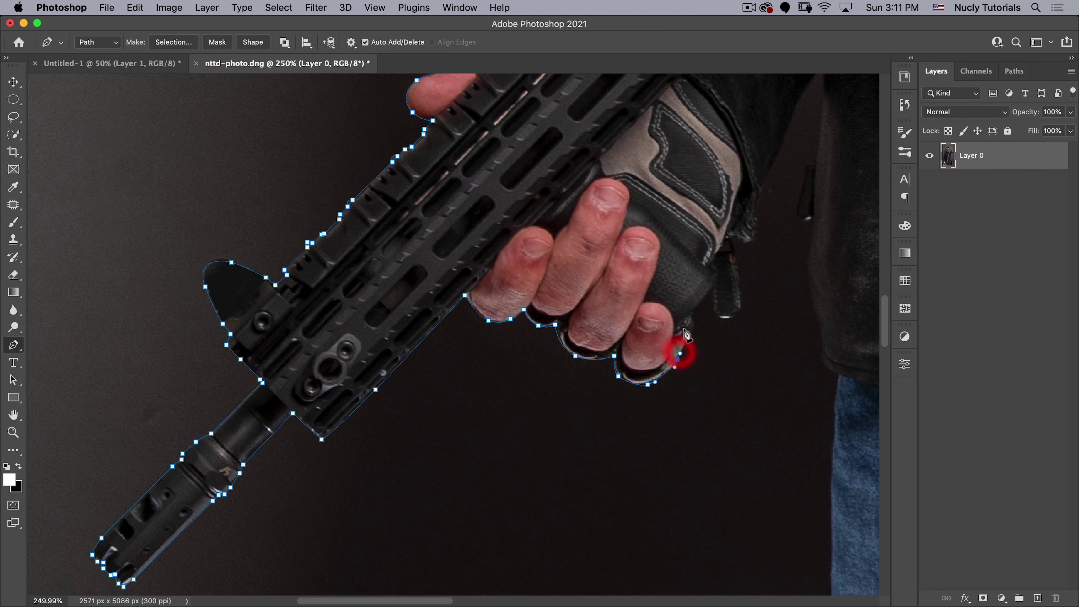
Step: Trace the outer edge of the glove and the sleeve cuff up to where the arm meets the jacket body
{"action": "left_click", "coordinate": [710, 289]}
{"action": "left_click", "coordinate": [743, 241]}
{"action": "left_click", "coordinate": [760, 192]}
{"action": "key", "text": "space"}
{"action": "left_click_drag", "start_coordinate": [756, 149], "coordinate": [344, 367]}
{"action": "left_click", "coordinate": [366, 371]}
{"action": "left_click", "coordinate": [389, 314]}
{"action": "left_click", "coordinate": [408, 285]}
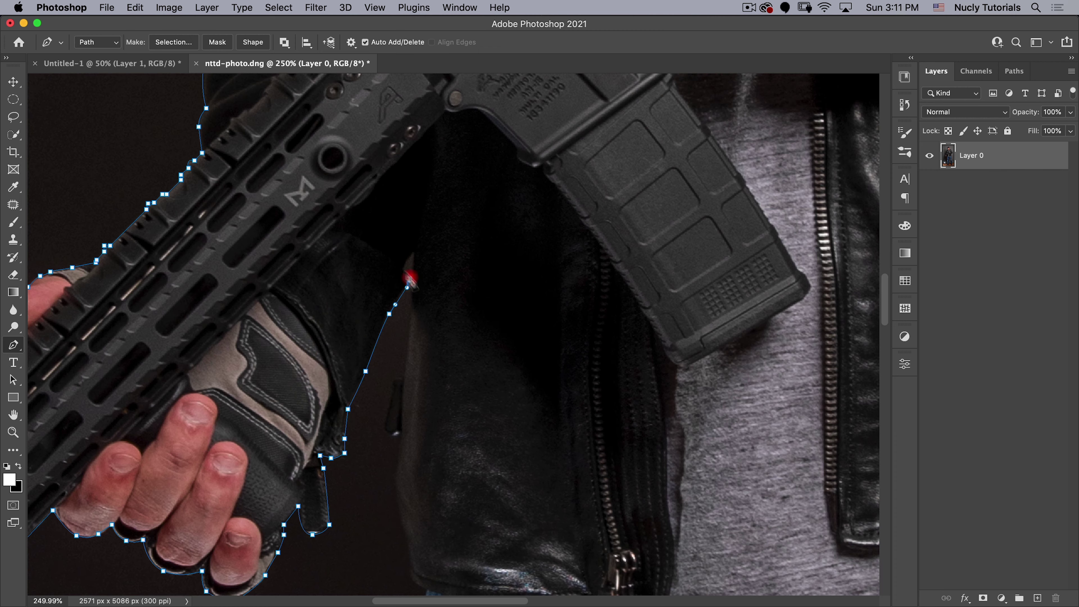
Step: Trace the jacket's side edge from below the forearm down past the hem to the jeans
{"action": "key", "text": "super+space"}
{"action": "left_click_drag", "start_coordinate": [408, 279], "coordinate": [433, 241]}
{"action": "key", "text": "space"}
{"action": "left_click_drag", "start_coordinate": [348, 322], "coordinate": [289, 224]}
{"action": "left_click", "coordinate": [307, 315]}
{"action": "left_click", "coordinate": [296, 404]}
{"action": "left_click_drag", "start_coordinate": [289, 531], "coordinate": [287, 561]}
Step: Loop the path loosely through the inside of the torso up to the chin and close it at the starting shoulder anchor
{"action": "key", "text": "super+space"}
{"action": "left_click_drag", "start_coordinate": [385, 361], "coordinate": [260, 501]}
{"action": "left_click_drag", "start_coordinate": [407, 337], "coordinate": [406, 315]}
{"action": "scroll", "coordinate": [405, 315], "scroll_direction": "up", "scroll_amount": 5}
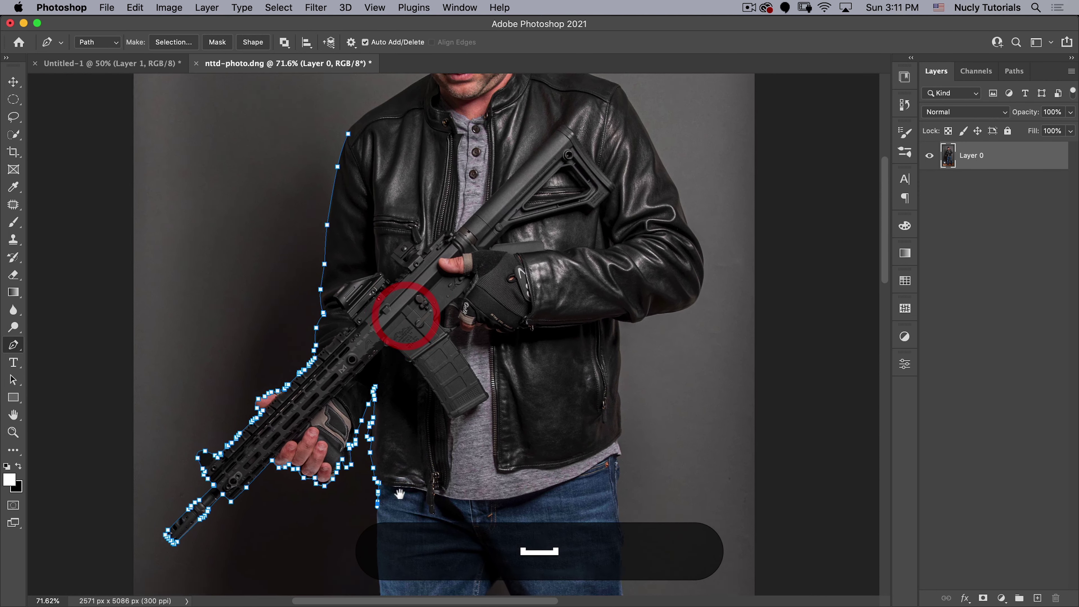
{"action": "left_click_drag", "start_coordinate": [553, 476], "coordinate": [568, 460]}
{"action": "left_click_drag", "start_coordinate": [587, 377], "coordinate": [587, 328]}
{"action": "left_click_drag", "start_coordinate": [563, 193], "coordinate": [548, 157]}
{"action": "key", "text": "space"}
{"action": "left_click_drag", "start_coordinate": [497, 121], "coordinate": [459, 212]}
{"action": "left_click_drag", "start_coordinate": [418, 230], "coordinate": [394, 240]}
{"action": "left_click", "coordinate": [359, 260]}
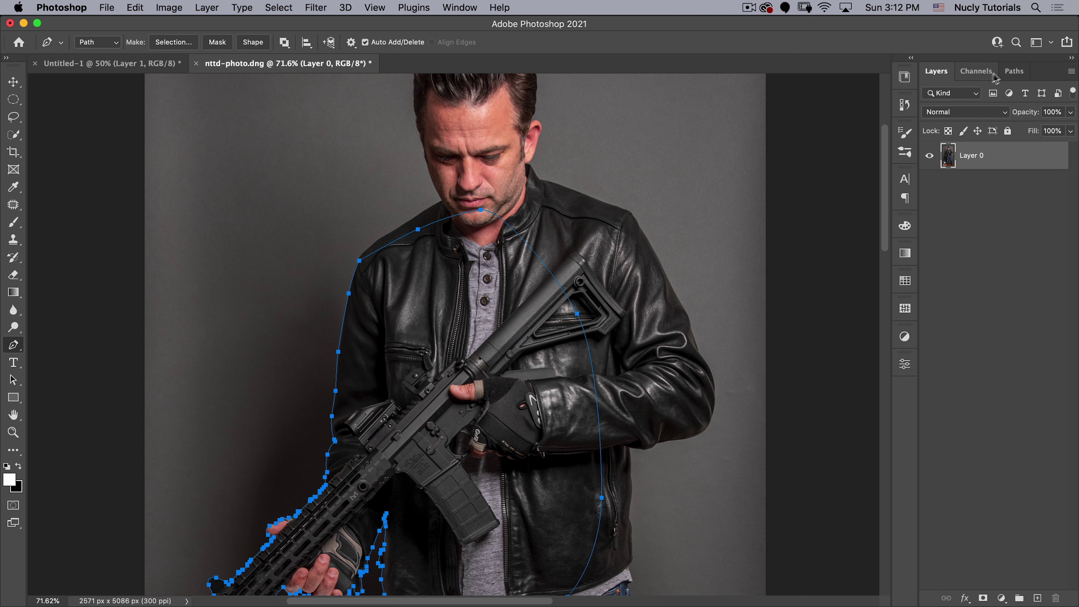
Step: Save the work path under the name "arm and gun", deselect it and return to the layers
{"action": "left_click", "coordinate": [1014, 71]}
{"action": "double_click", "coordinate": [951, 96]}
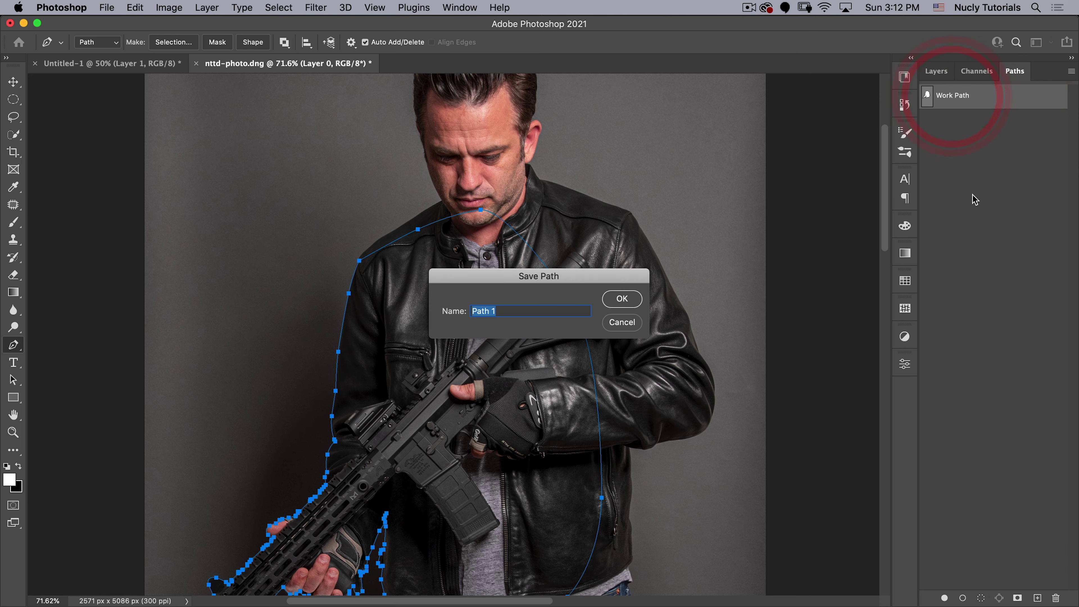
{"action": "type", "text": "arm and gu"}
{"action": "key", "text": "Return"}
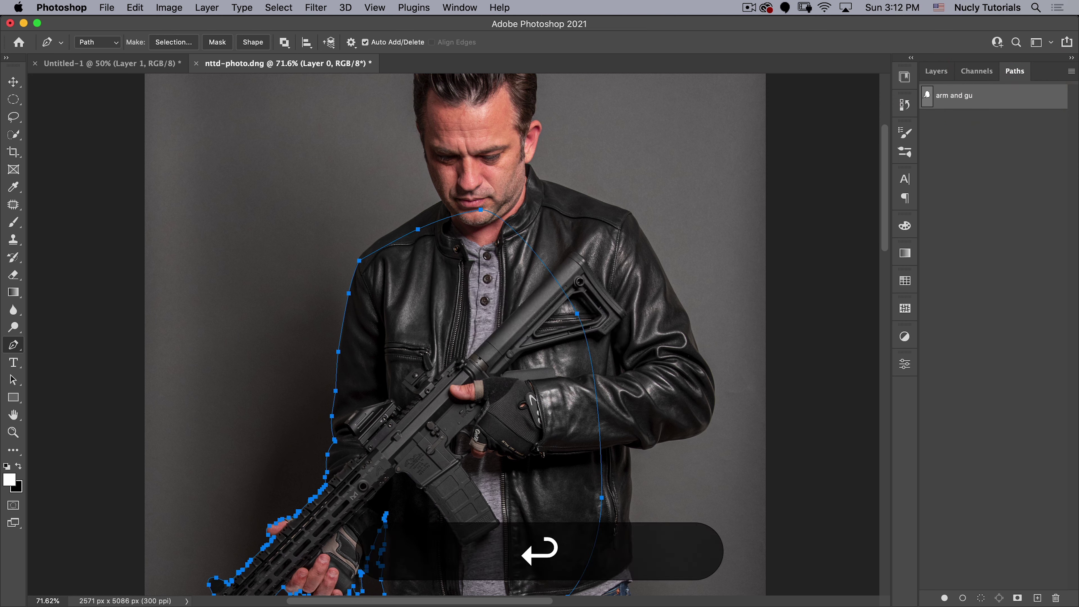
{"action": "double_click", "coordinate": [959, 94]}
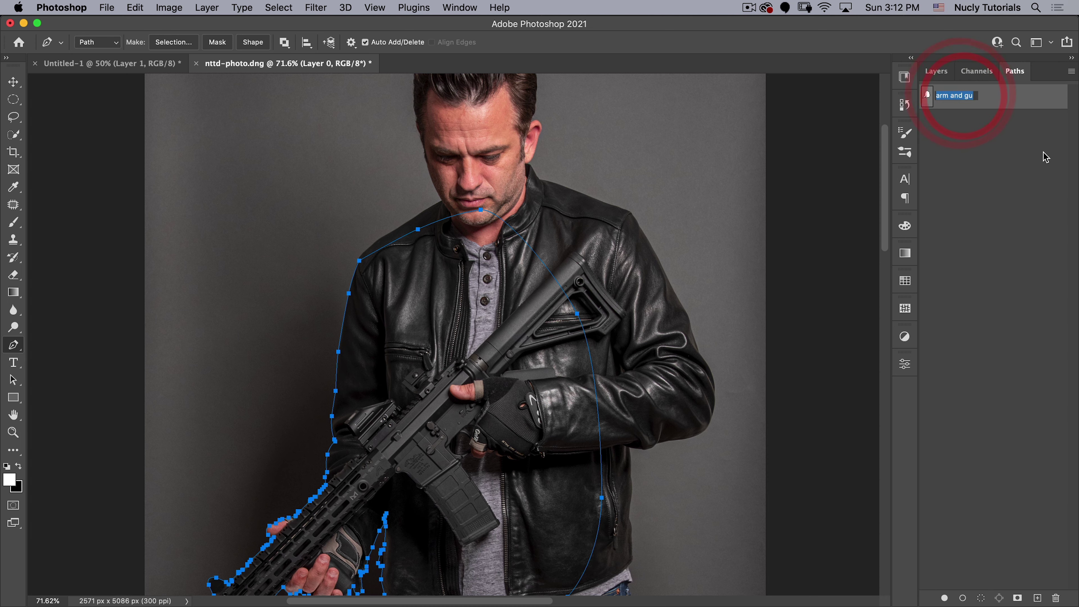
{"action": "key", "text": "Right"}
{"action": "type", "text": "n"}
{"action": "key", "text": "Return"}
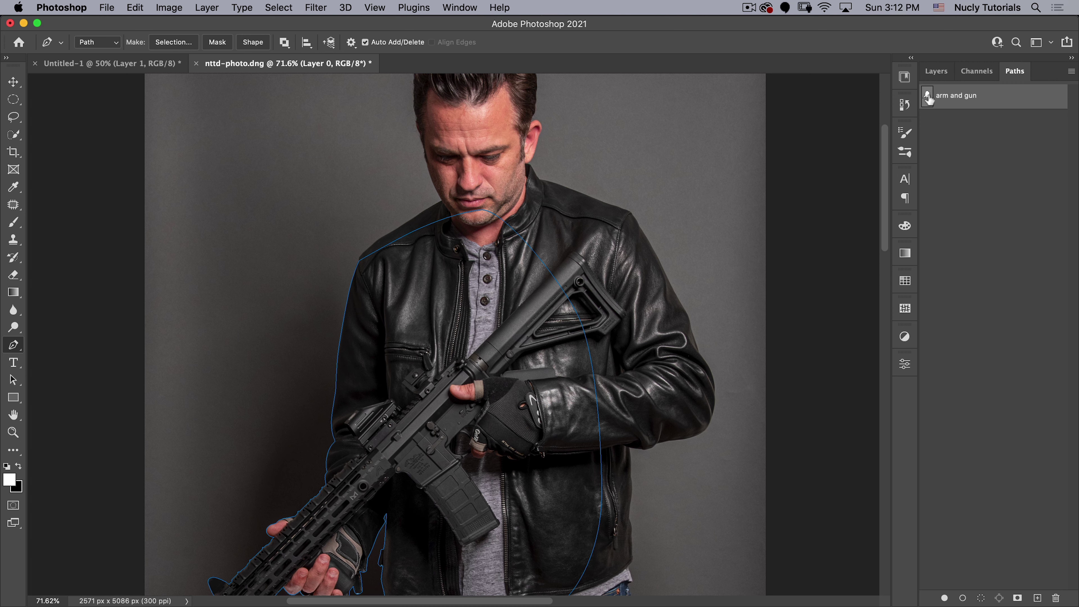
{"action": "left_click", "coordinate": [942, 126]}
{"action": "left_click", "coordinate": [936, 71]}
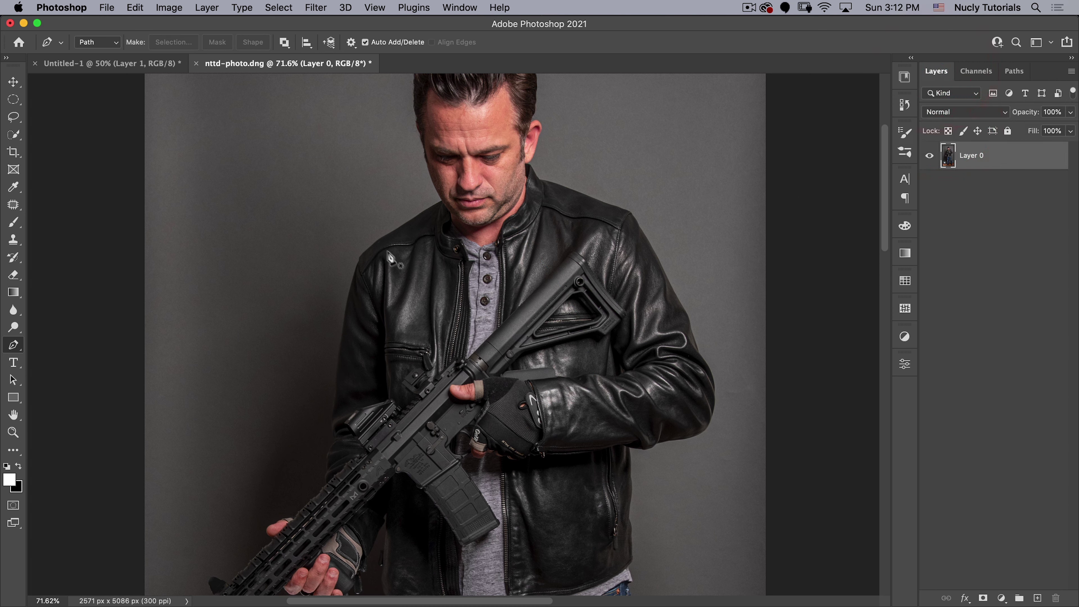
Step: Select the man with Select Subject and open the selection in Select and Mask
{"action": "left_click_drag", "start_coordinate": [379, 333], "coordinate": [321, 266]}
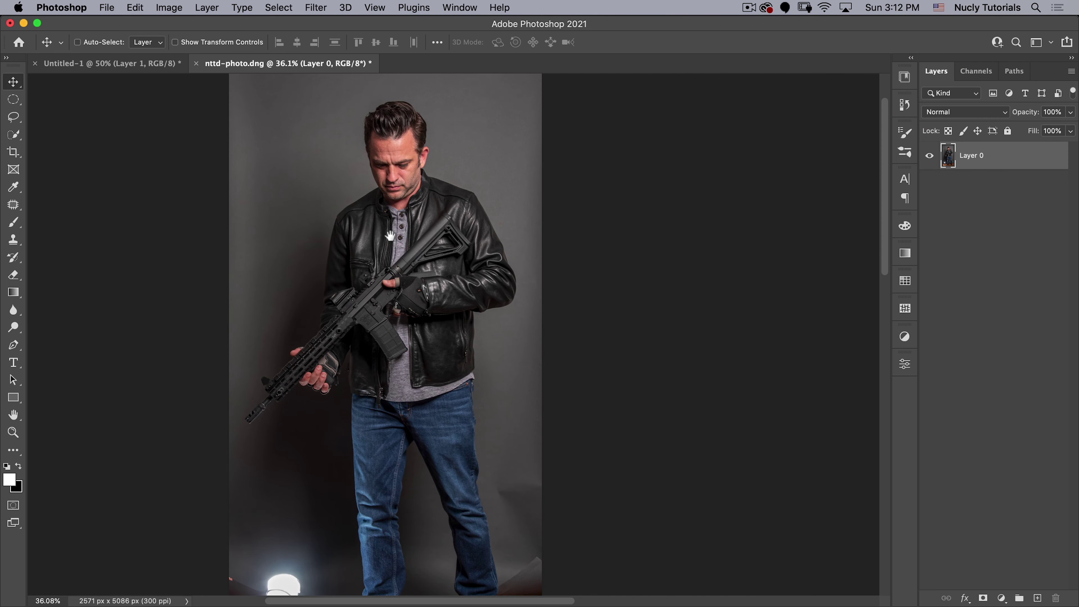
{"action": "left_click", "coordinate": [391, 236]}
{"action": "left_click", "coordinate": [13, 134]}
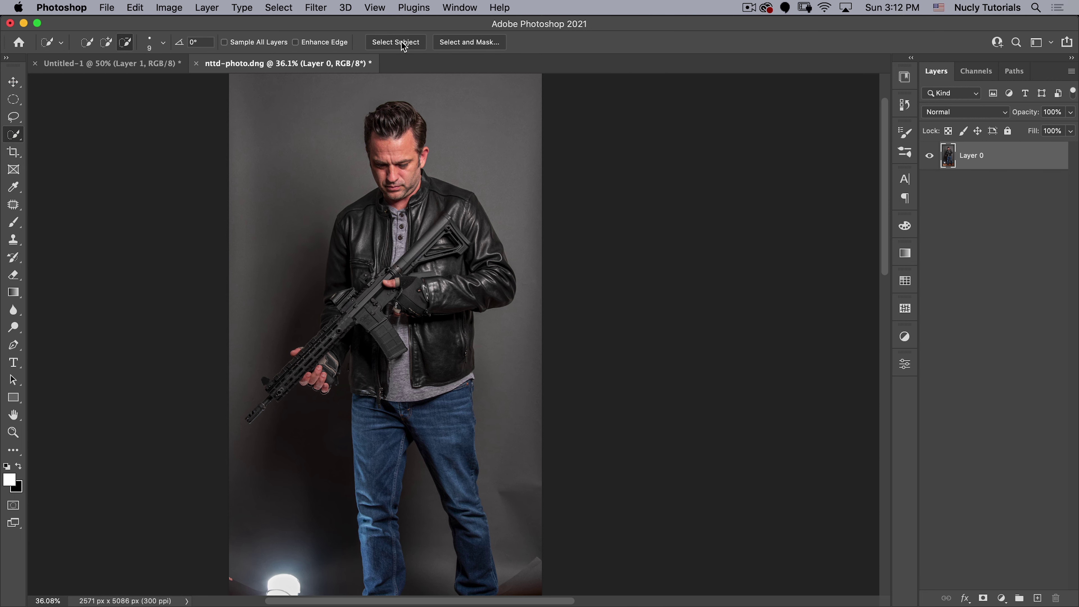
{"action": "left_click", "coordinate": [482, 41]}
Step: Refine the mask edge in the gap between the hair and the top of the ear with the Refine Edge brush at size 50
{"action": "key", "text": "super+space"}
{"action": "left_click", "coordinate": [534, 93], "text": "super"}
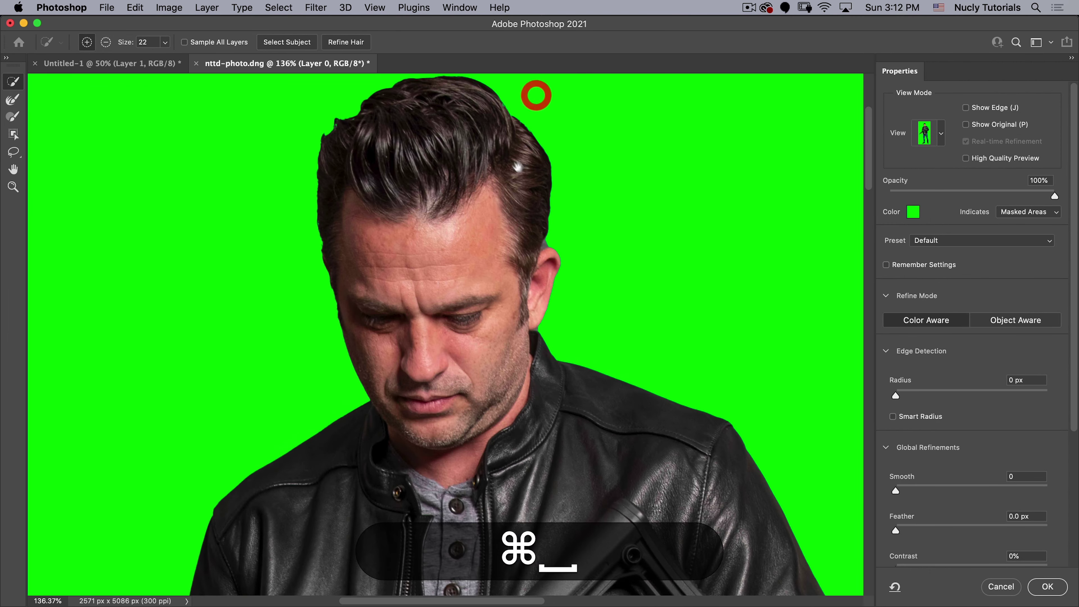
{"action": "key", "text": "super+space"}
{"action": "left_click", "coordinate": [538, 230], "text": "super"}
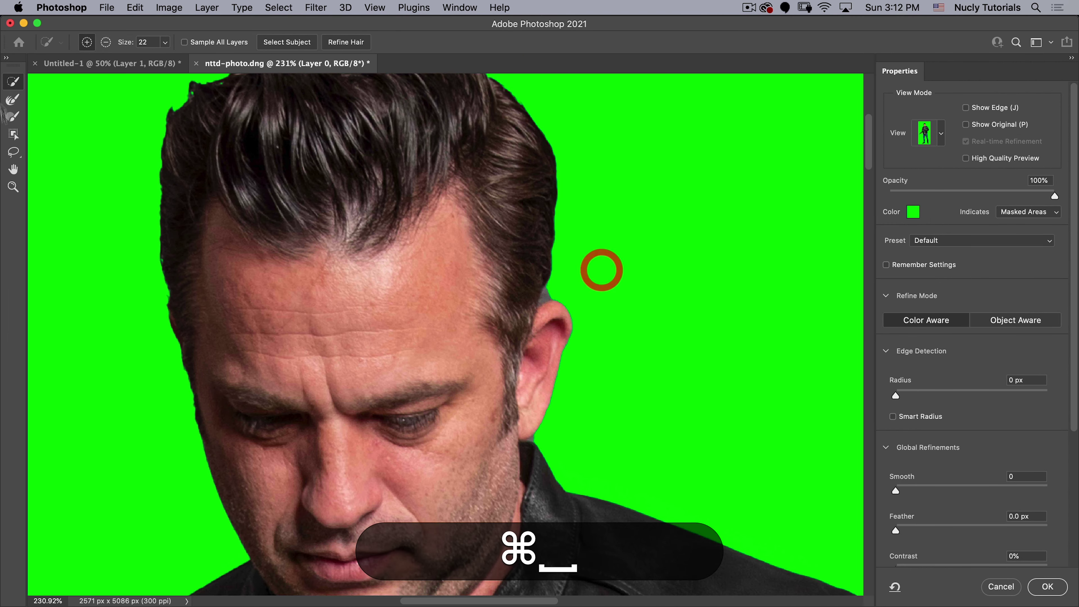
{"action": "left_click", "coordinate": [12, 100]}
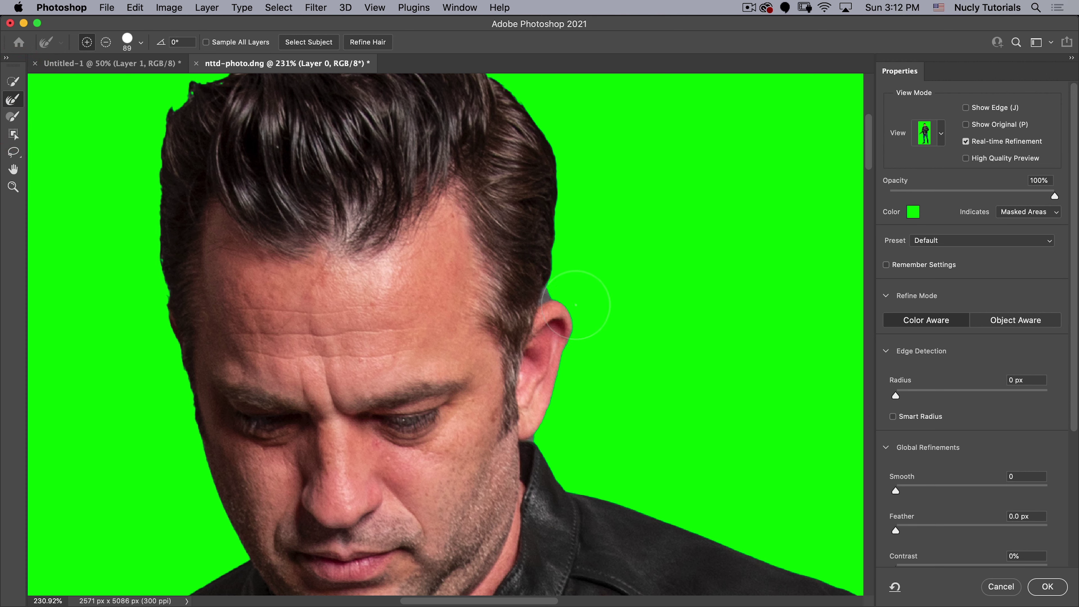
{"action": "key", "text": "bracketleft"}
{"action": "left_click", "coordinate": [549, 289]}
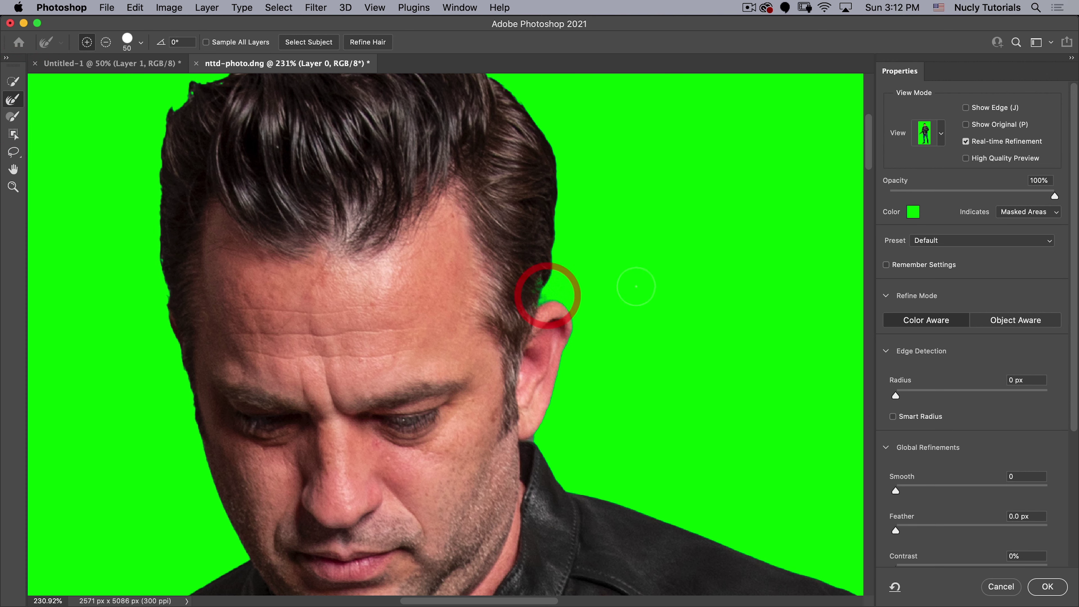
{"action": "left_click", "coordinate": [13, 77]}
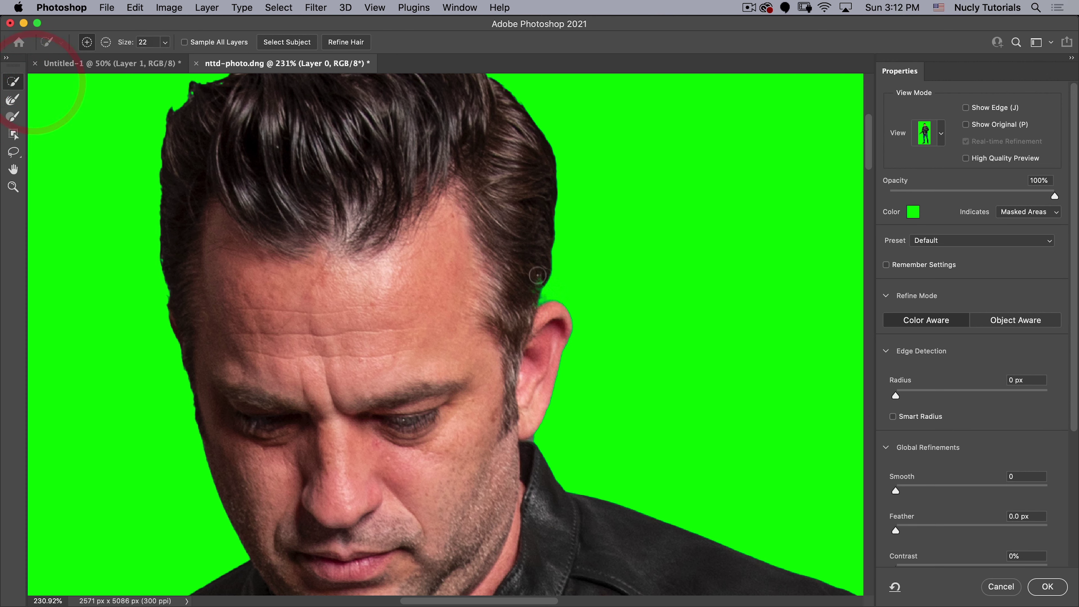
Step: Refine the mask edge between the earlobe and the jacket collar with the Refine Edge brush at size 35
{"action": "left_click", "coordinate": [525, 320]}
{"action": "key", "text": "space"}
{"action": "left_click_drag", "start_coordinate": [526, 321], "coordinate": [521, 137]}
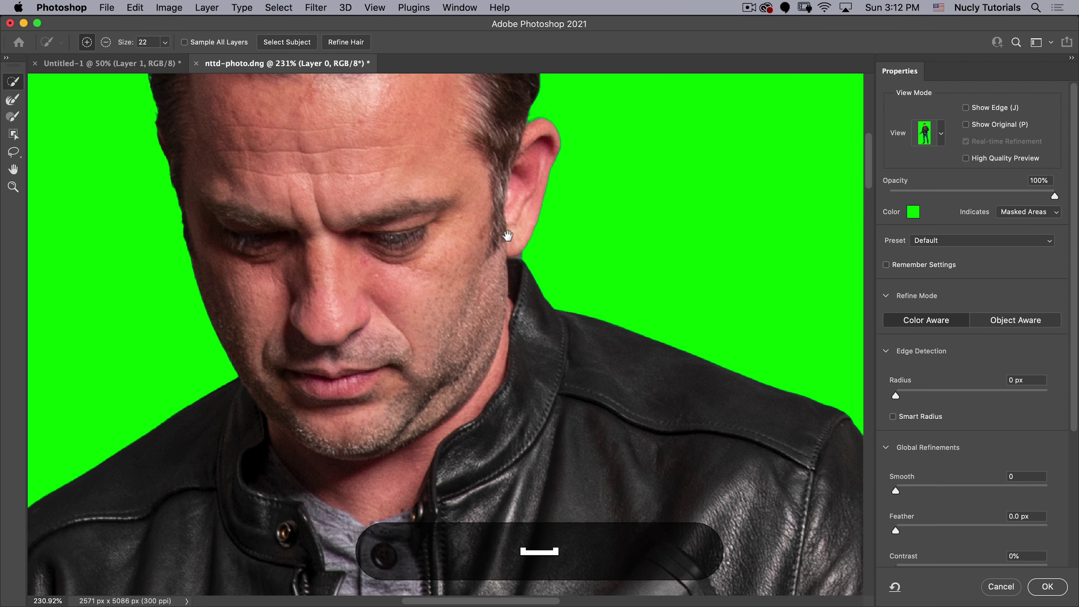
{"action": "left_click", "coordinate": [17, 102]}
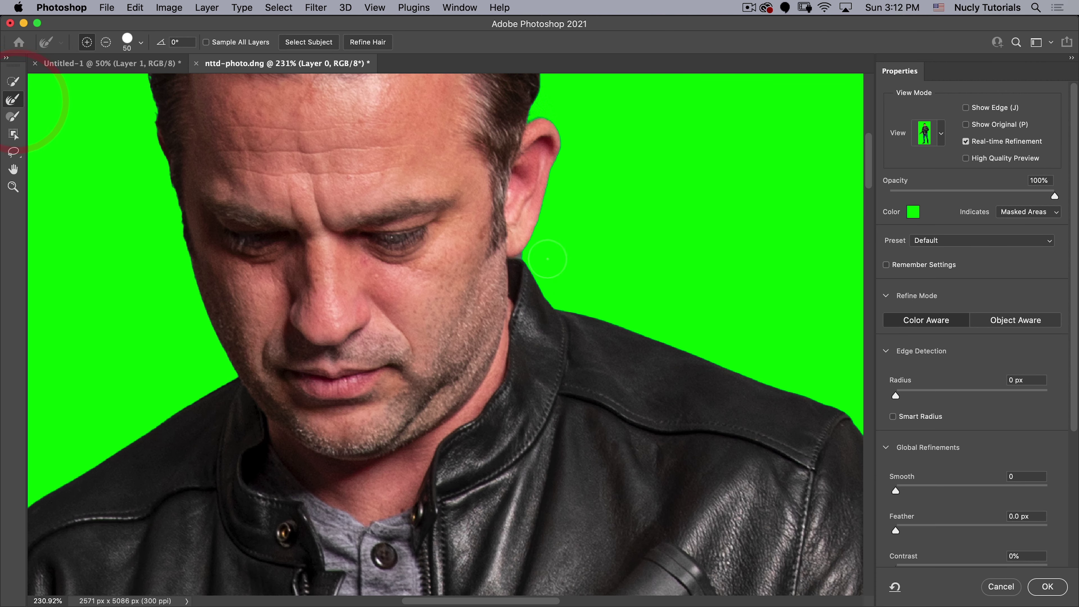
{"action": "key", "text": "bracketleft"}
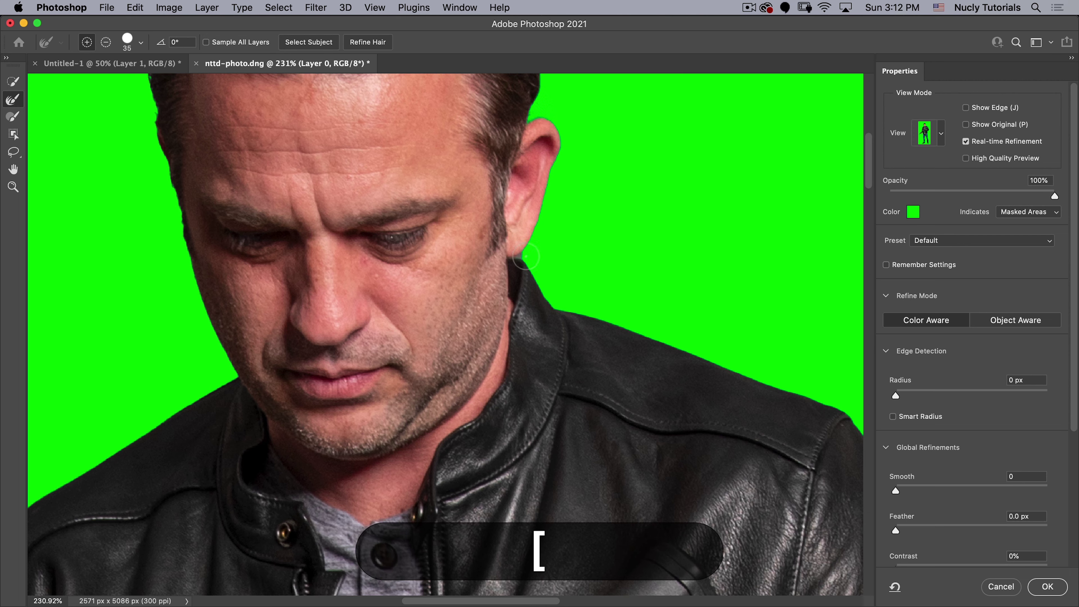
{"action": "left_click_drag", "start_coordinate": [525, 256], "coordinate": [563, 257]}
{"action": "left_click", "coordinate": [12, 80]}
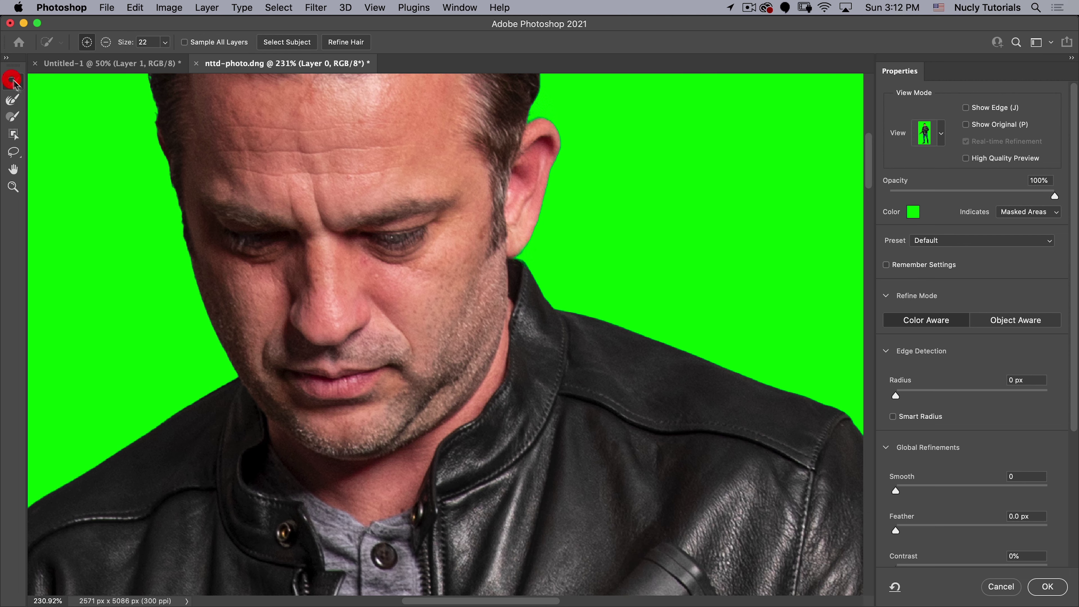
Step: Examine the cutout's edges along the sleeve, jacket and jeans and back up to the head and shoulders
{"action": "scroll", "coordinate": [561, 453], "scroll_direction": "down", "scroll_amount": 3}
{"action": "left_click_drag", "start_coordinate": [561, 452], "coordinate": [477, 266]}
{"action": "scroll", "coordinate": [561, 455], "scroll_direction": "down", "scroll_amount": 10}
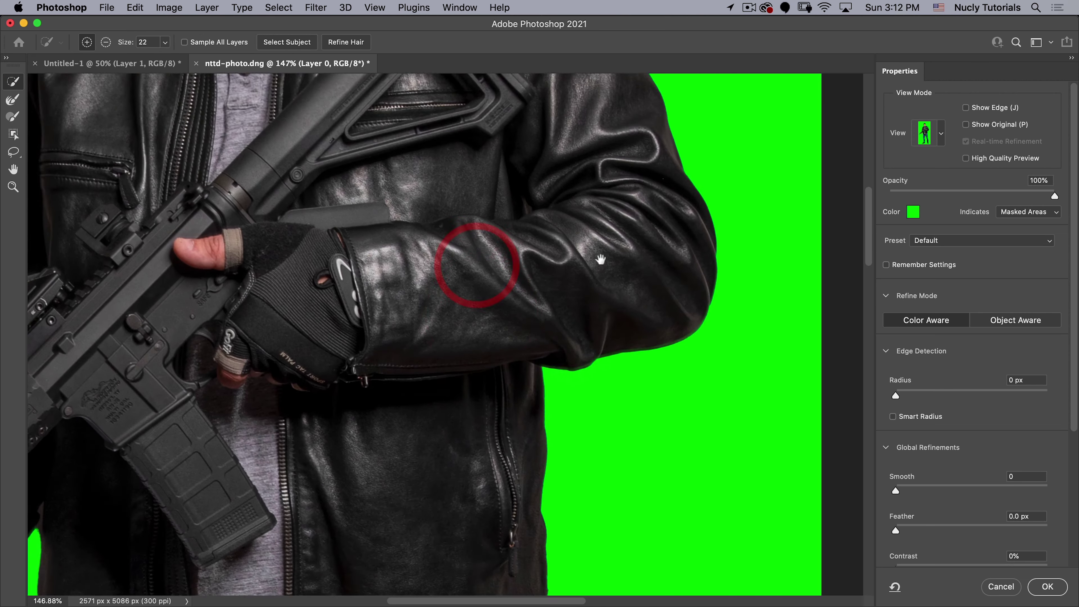
{"action": "scroll", "coordinate": [523, 216], "scroll_direction": "down", "scroll_amount": 15}
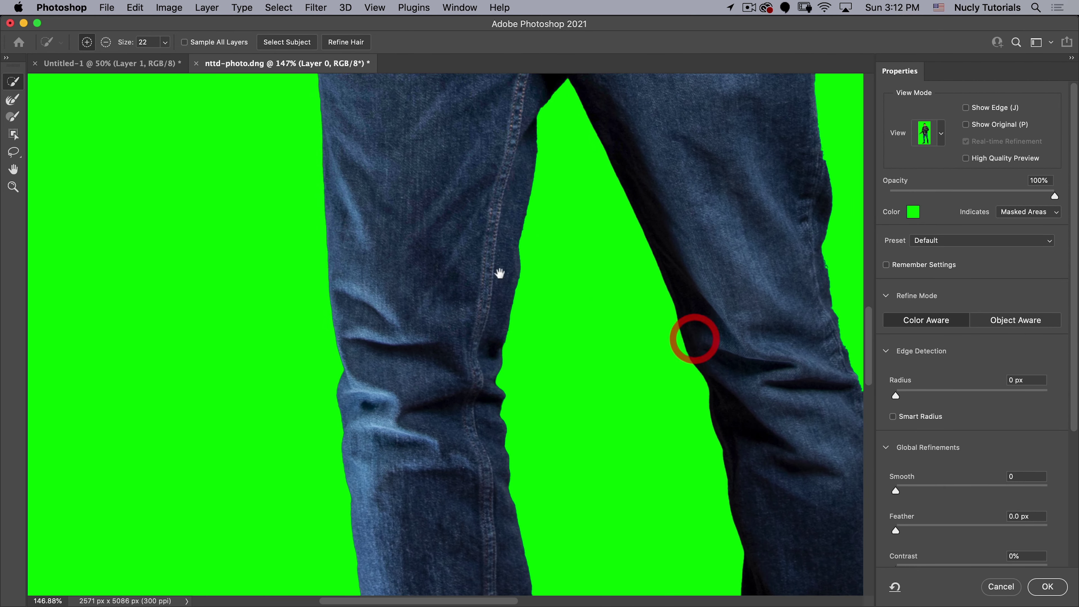
{"action": "scroll", "coordinate": [535, 187], "scroll_direction": "down", "scroll_amount": 10}
{"action": "scroll", "coordinate": [537, 171], "scroll_direction": "up", "scroll_amount": 15}
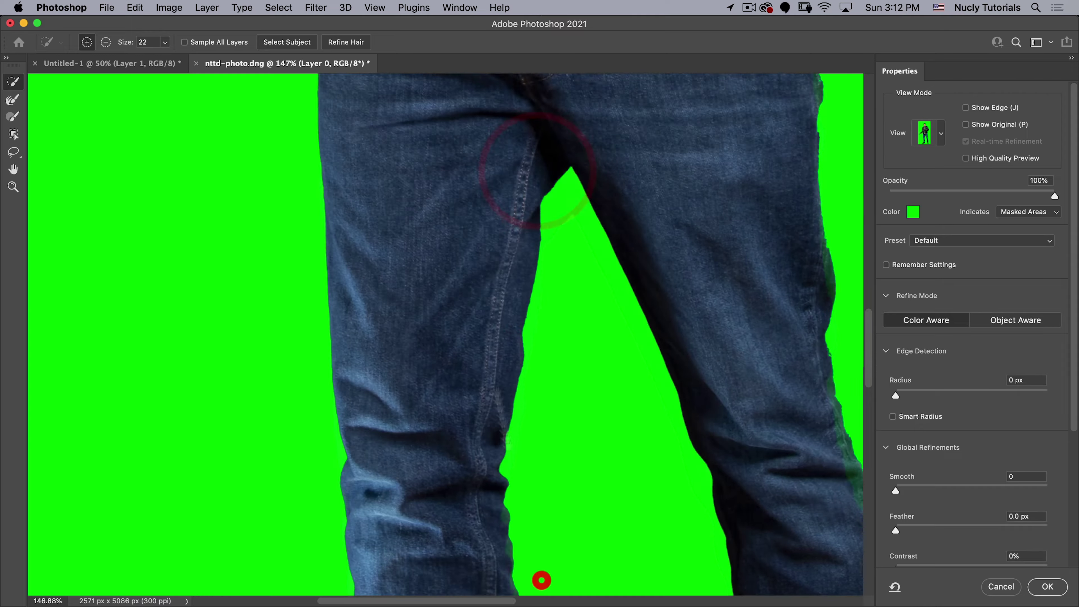
{"action": "scroll", "coordinate": [552, 395], "scroll_direction": "up", "scroll_amount": 15}
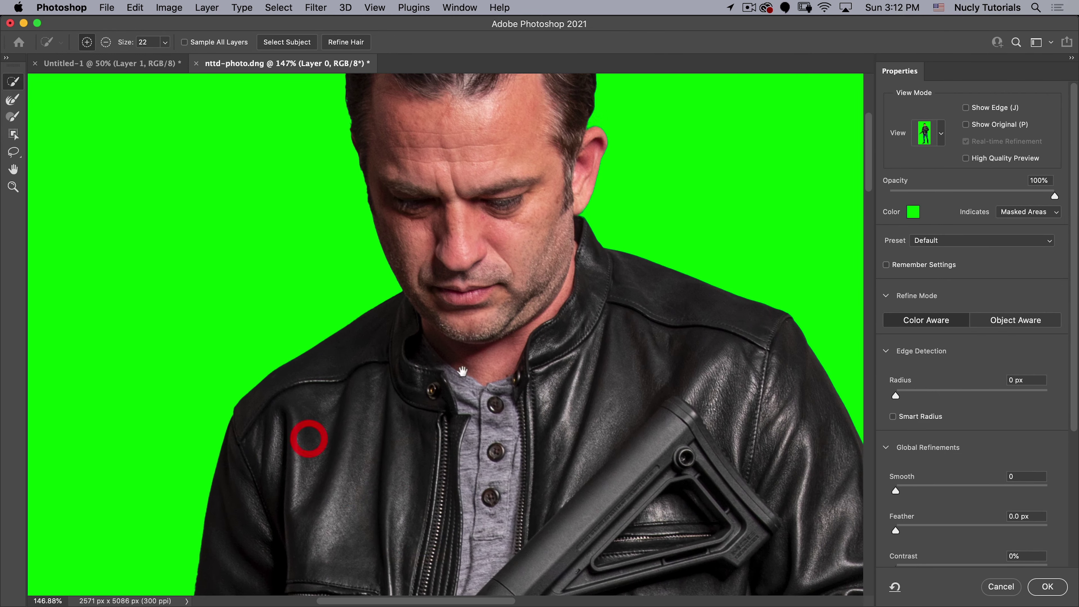
{"action": "left_click_drag", "start_coordinate": [462, 371], "coordinate": [436, 286]}
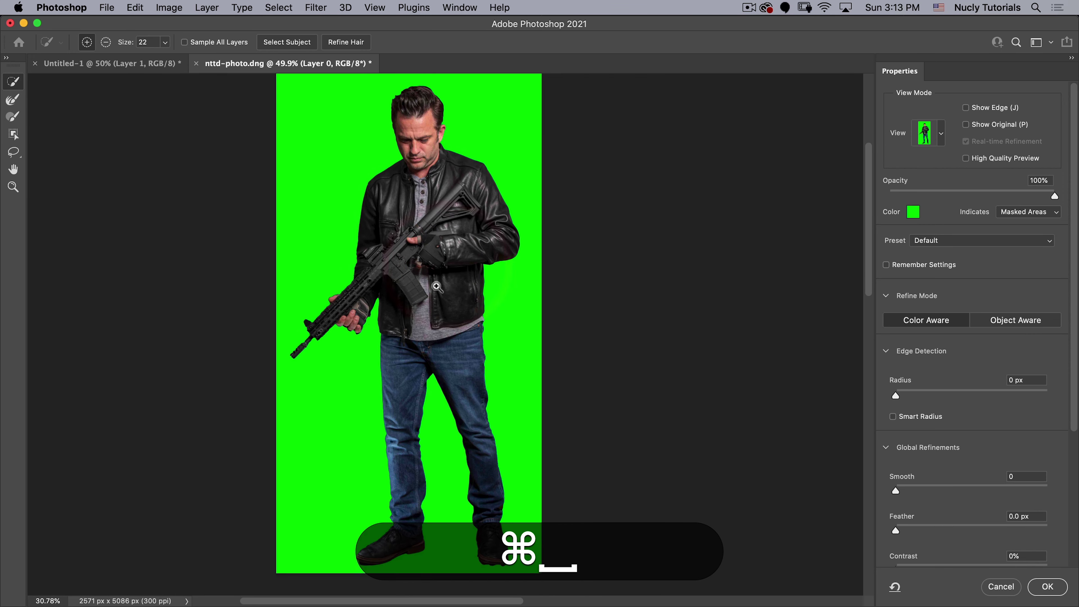
Step: Enable Smart Radius with an edge detection radius of 3 px and apply the refined selection
{"action": "left_click", "coordinate": [892, 416]}
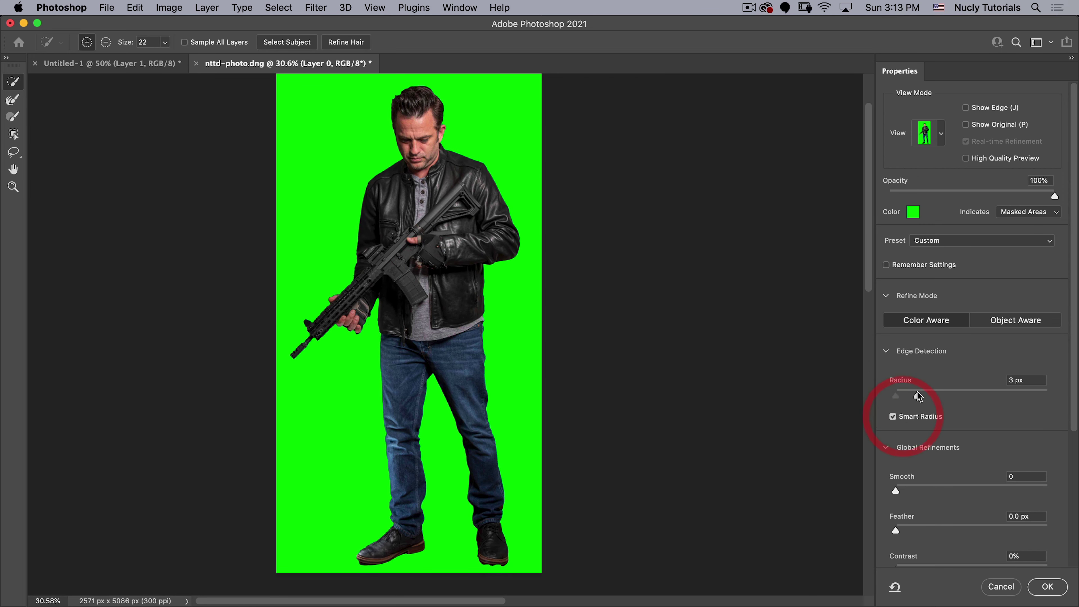
{"action": "left_click_drag", "start_coordinate": [895, 395], "coordinate": [916, 396]}
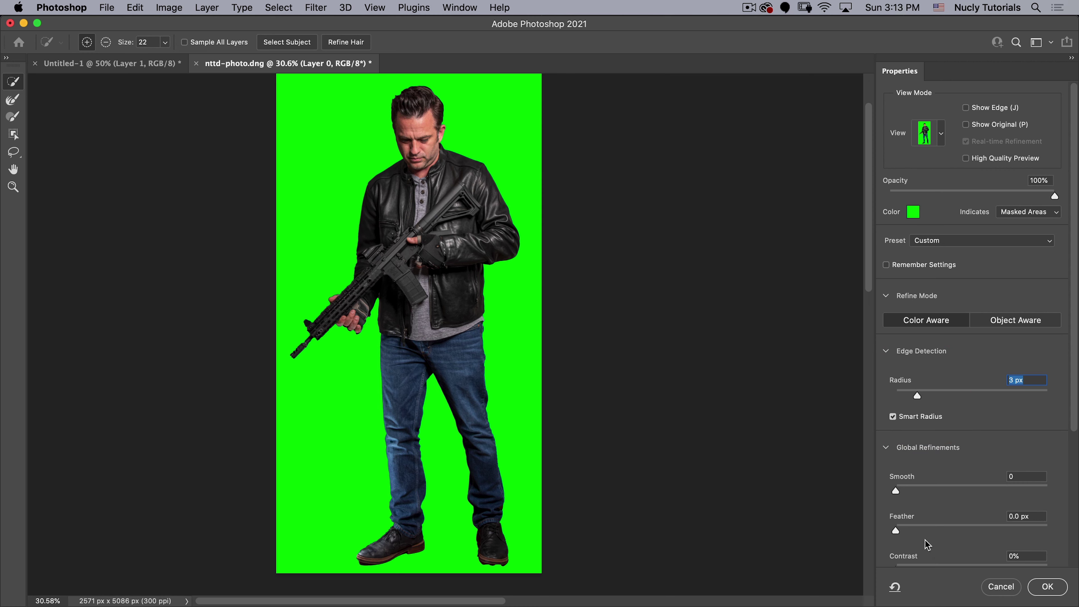
{"action": "left_click", "coordinate": [1053, 588]}
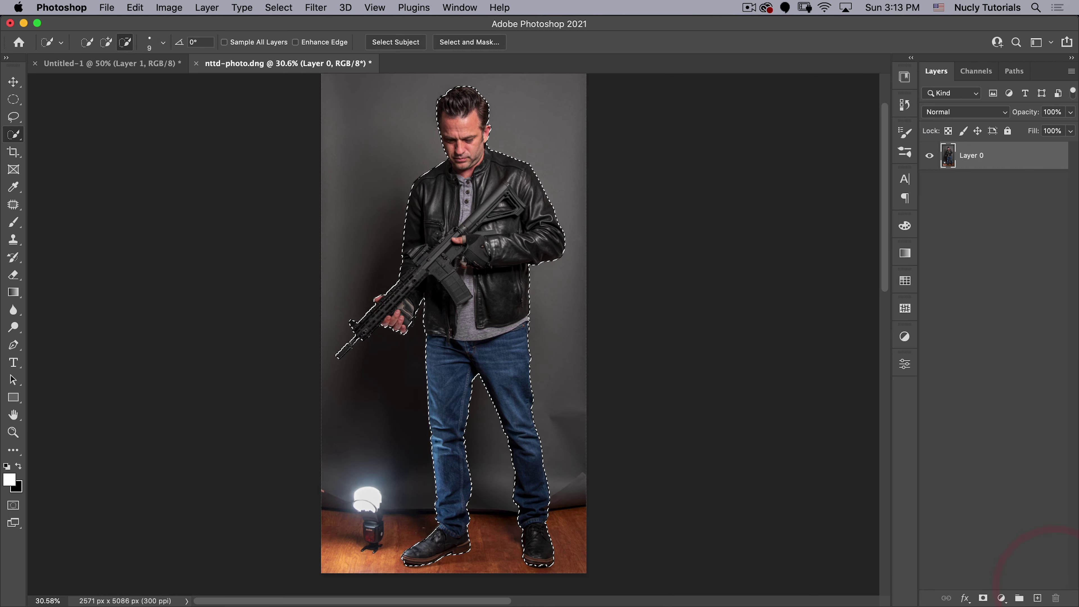
Step: Turn the selection of the man into a Quick Mask and frame his upper body
{"action": "left_click_drag", "start_coordinate": [545, 173], "coordinate": [509, 219]}
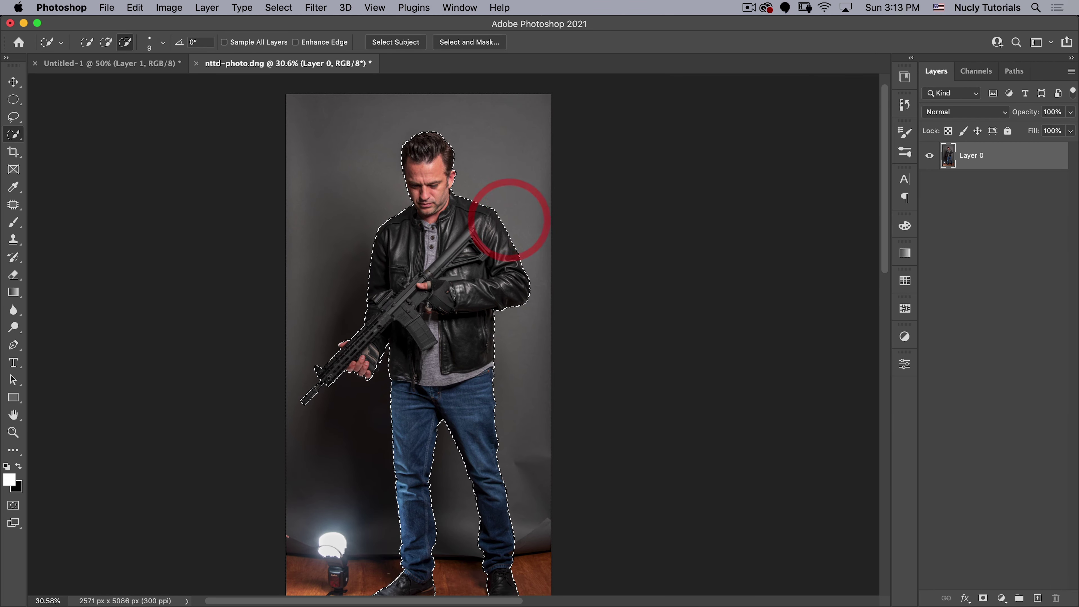
{"action": "left_click", "coordinate": [1013, 71]}
{"action": "left_click", "coordinate": [935, 71]}
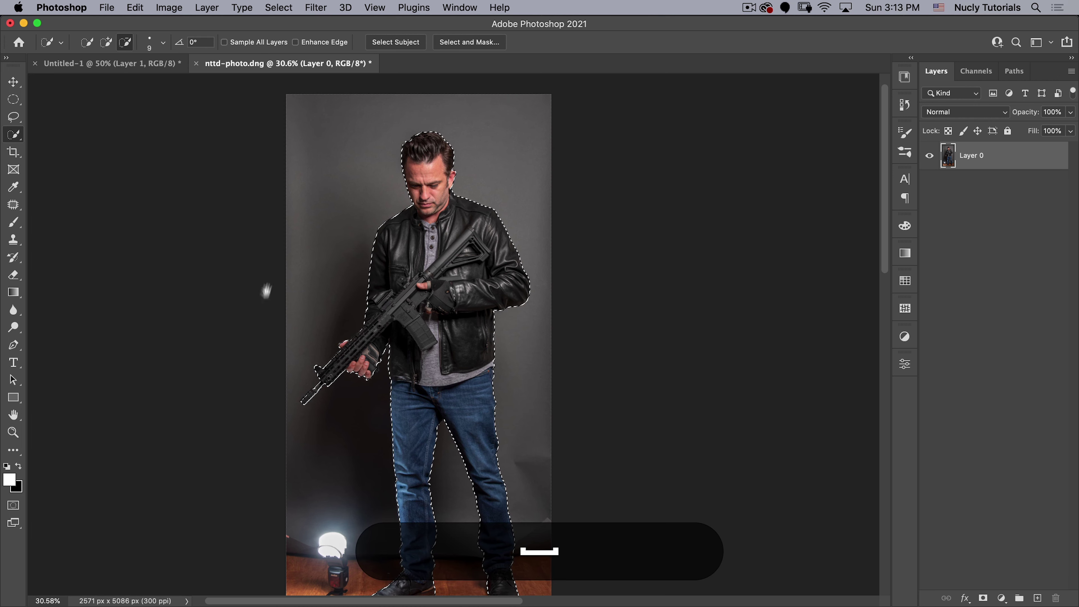
{"action": "left_click_drag", "start_coordinate": [265, 289], "coordinate": [318, 297]}
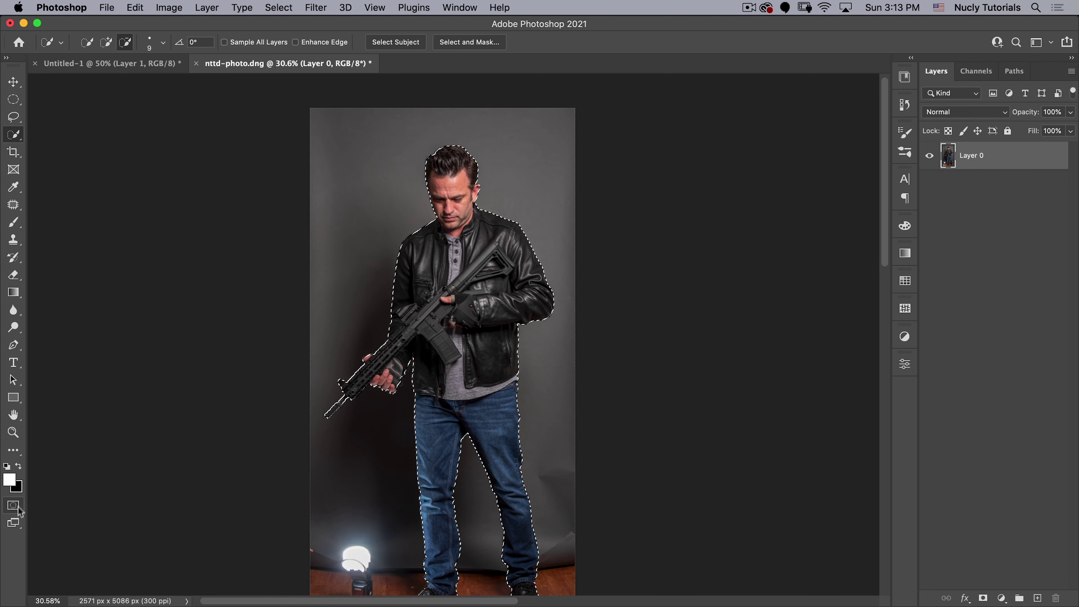
{"action": "key", "text": "q"}
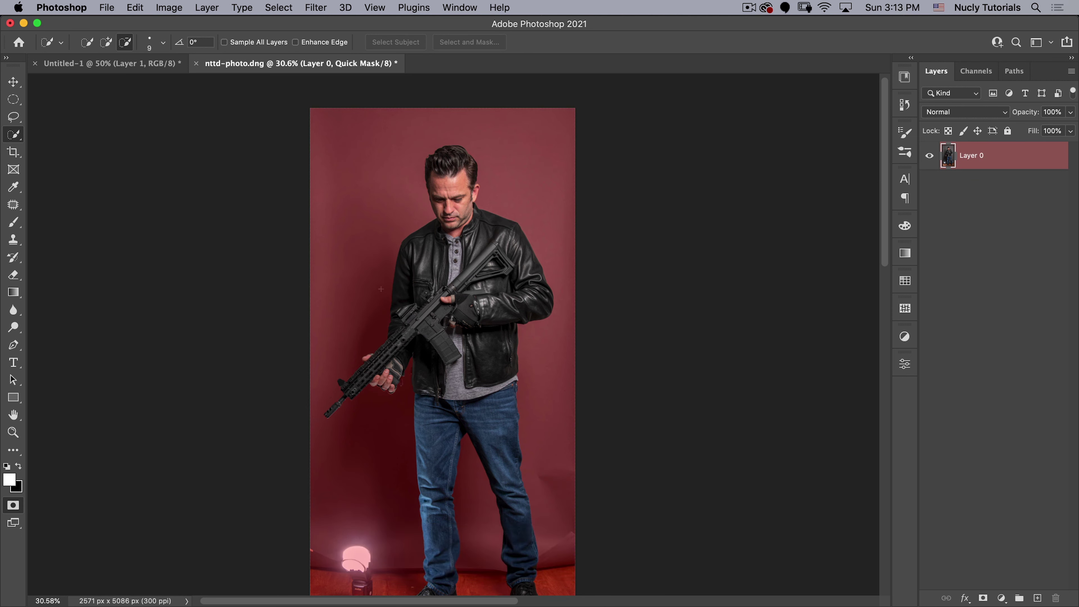
{"action": "scroll", "coordinate": [424, 276], "scroll_direction": "up", "scroll_amount": 4}
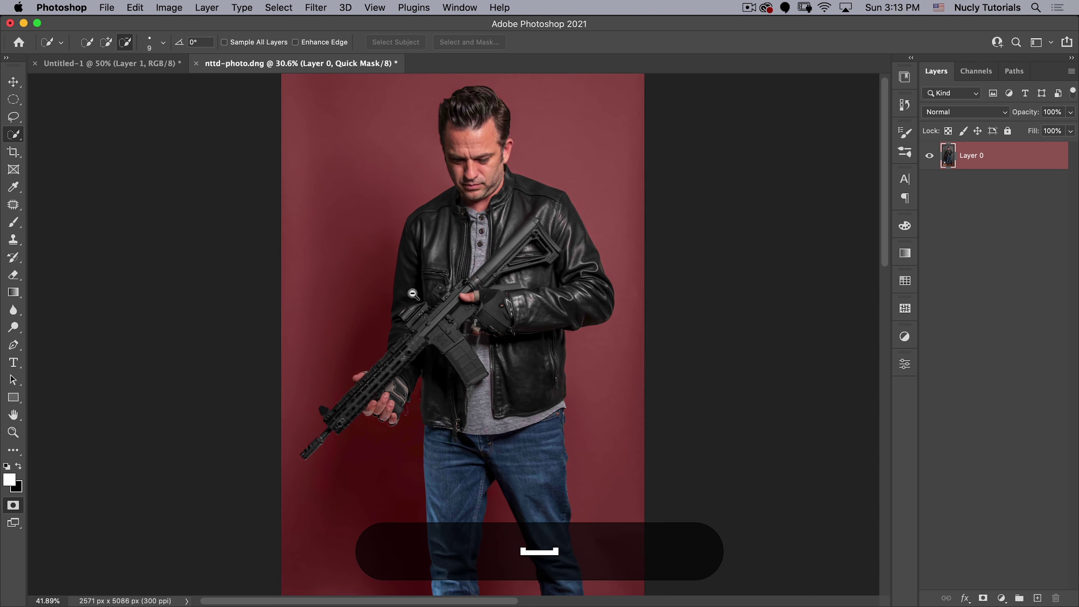
{"action": "left_click_drag", "start_coordinate": [409, 289], "coordinate": [412, 307]}
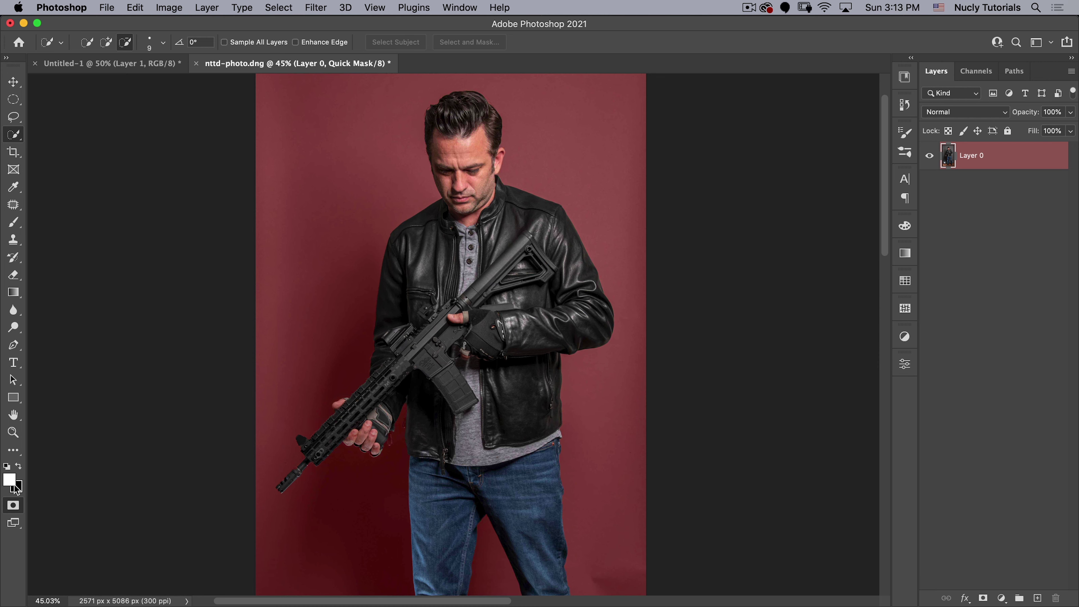
Step: Load the "arm and gun" path as a selection and fill it with white in the Quick Mask
{"action": "left_click", "coordinate": [1013, 71]}
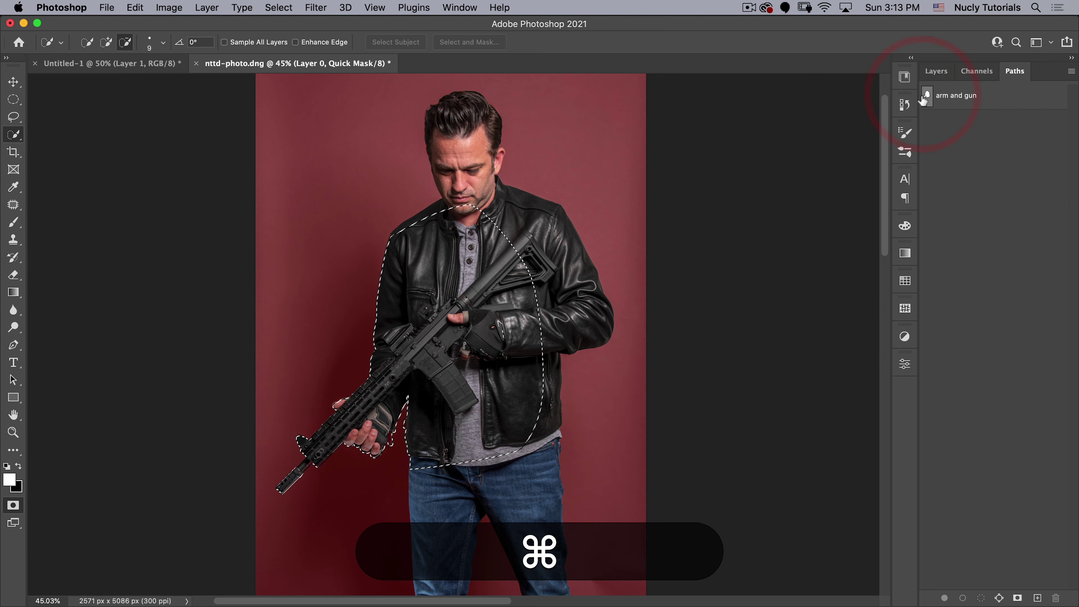
{"action": "left_click", "coordinate": [936, 71]}
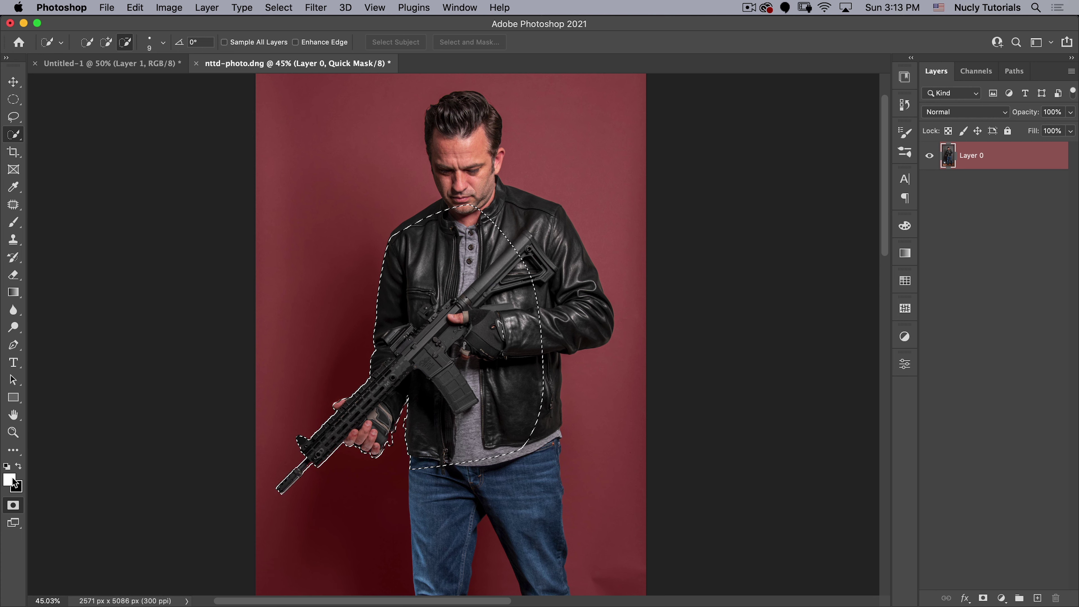
{"action": "key", "text": "alt+BackSpace"}
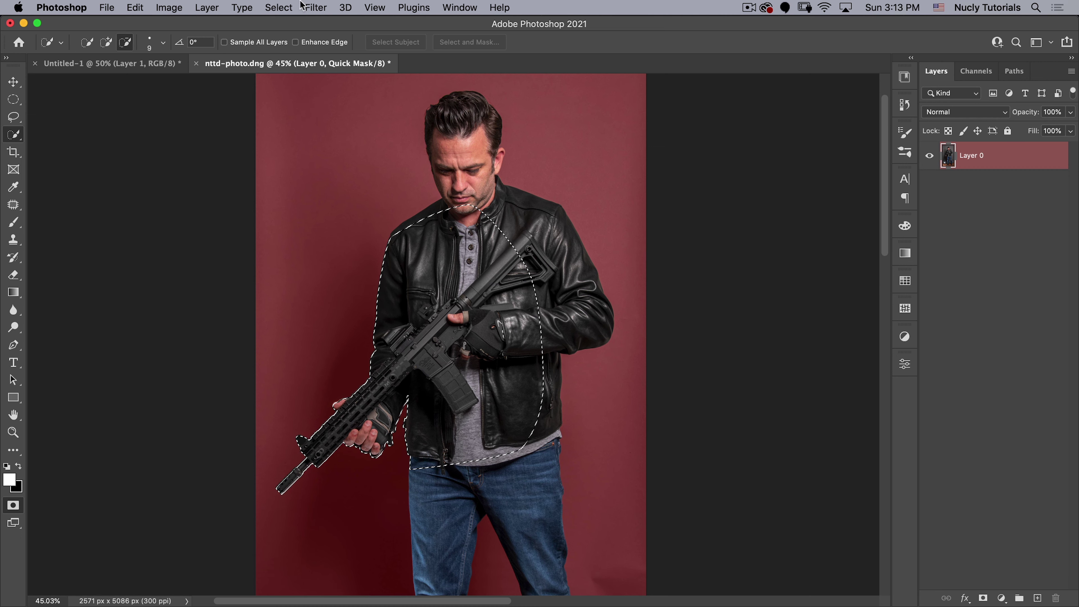
Step: Invert the Quick Mask selection and pick the Soft Round Pressure Opacity brush from the General Brushes
{"action": "left_click", "coordinate": [278, 8]}
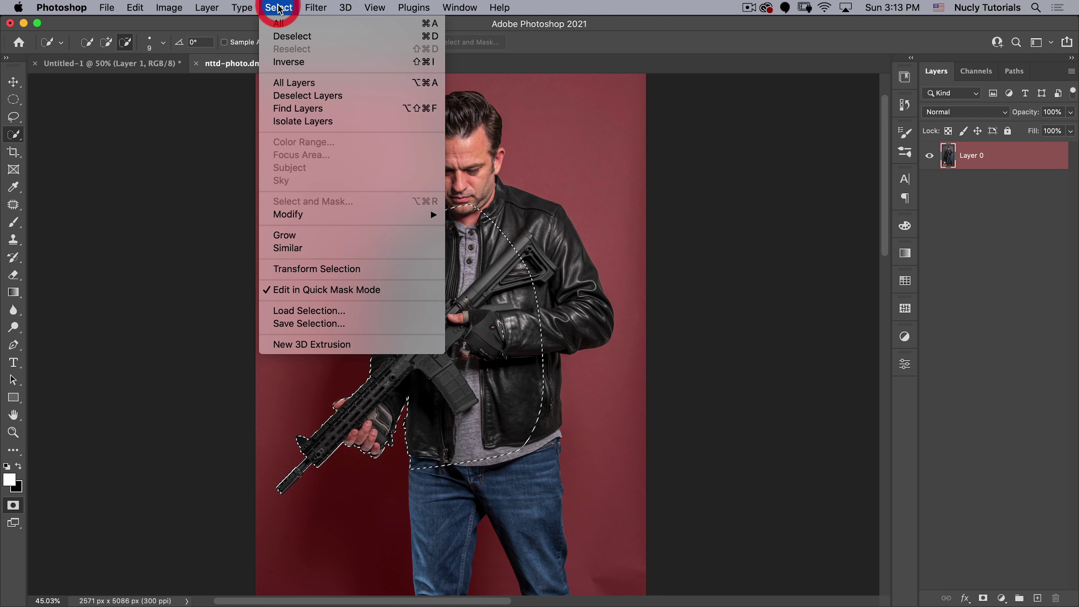
{"action": "left_click", "coordinate": [281, 63]}
{"action": "key", "text": "b"}
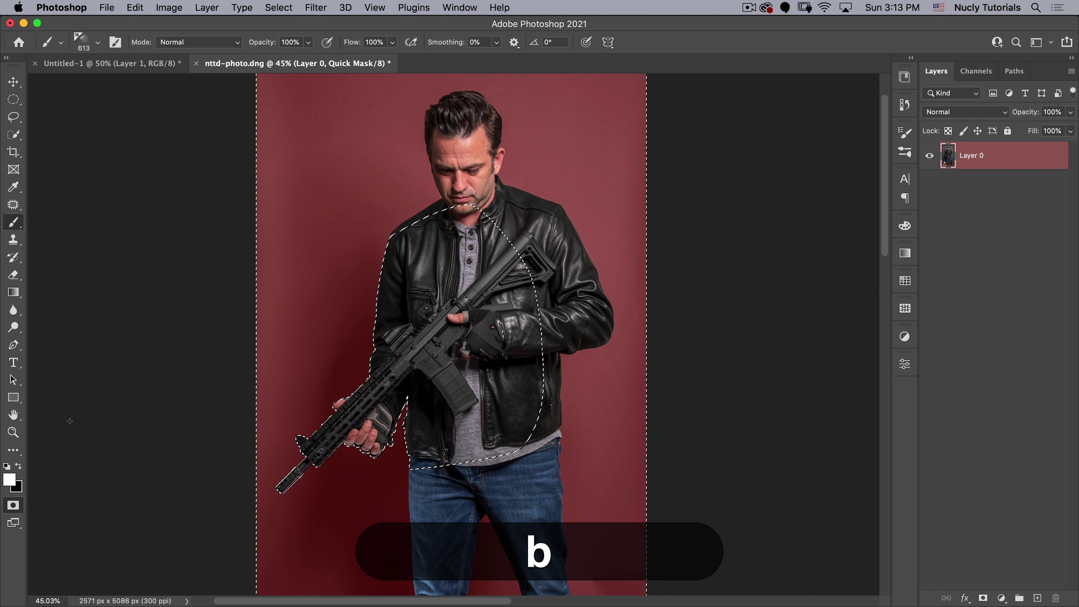
{"action": "right_click", "coordinate": [287, 309]}
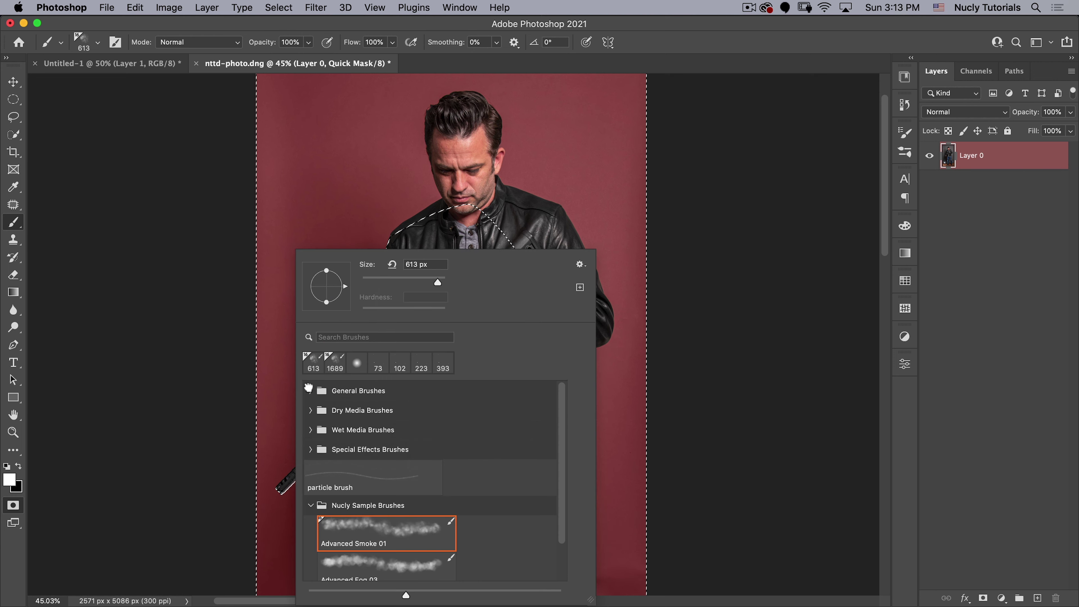
{"action": "left_click", "coordinate": [310, 391]}
{"action": "left_click", "coordinate": [352, 560]}
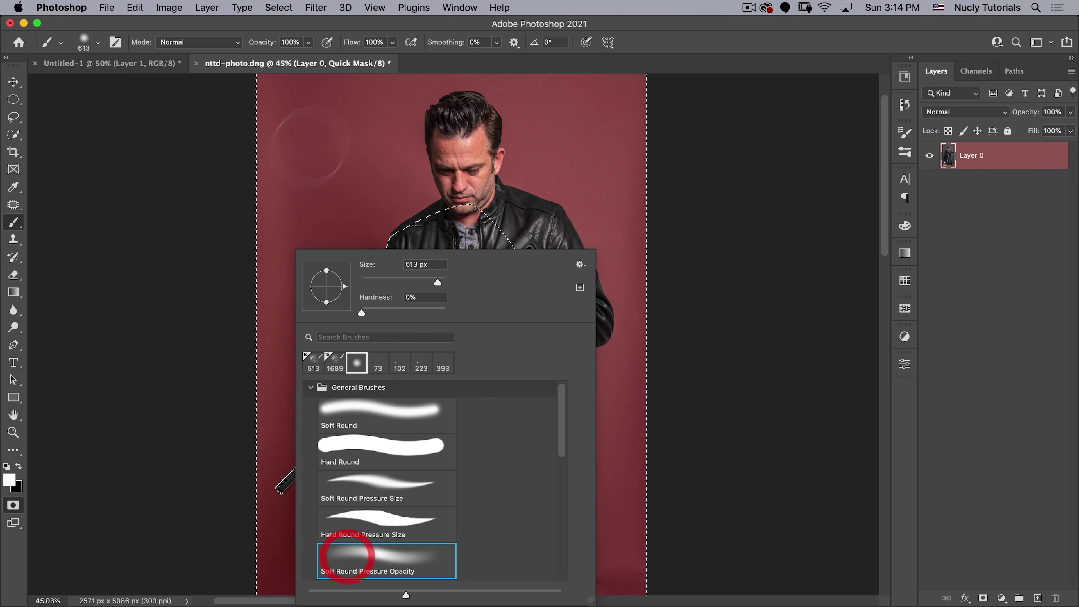
Step: Raise the brush hardness to 91%, reduce its size to 337 px, and undo the black test stroke over the jeans
{"action": "mouse_move", "coordinate": [322, 183]}
{"action": "left_mouse_down"}
{"action": "mouse_move", "coordinate": [312, 183]}
{"action": "mouse_move", "coordinate": [326, 180]}
{"action": "mouse_move", "coordinate": [360, 214]}
{"action": "mouse_move", "coordinate": [352, 217]}
{"action": "left_mouse_up"}
{"action": "left_click_drag", "start_coordinate": [352, 175], "coordinate": [362, 358]}
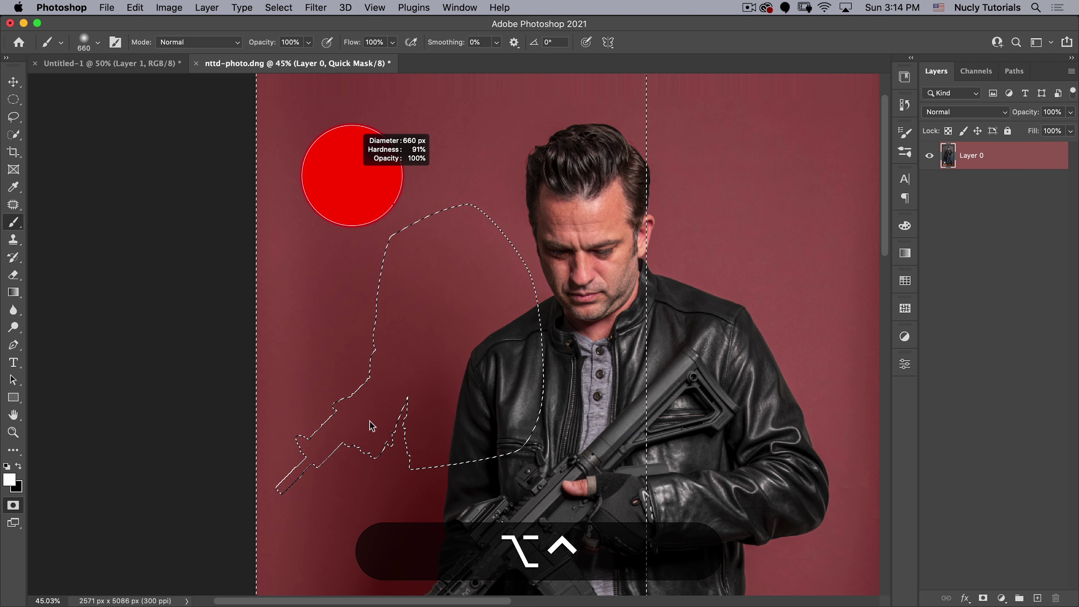
{"action": "left_click_drag", "start_coordinate": [372, 438], "coordinate": [367, 427]}
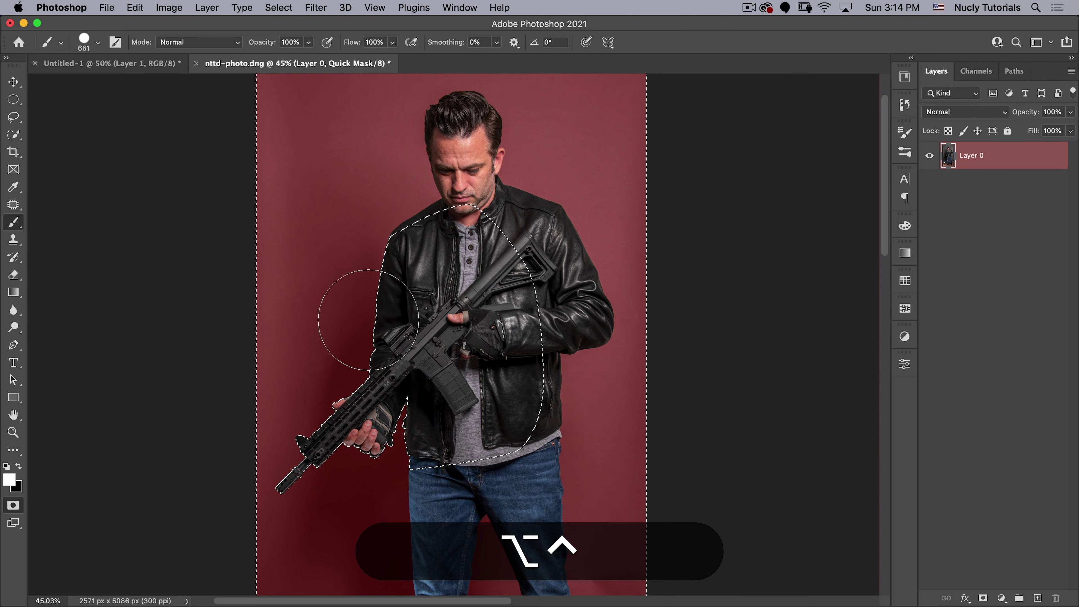
{"action": "left_click_drag", "start_coordinate": [369, 320], "coordinate": [323, 325]}
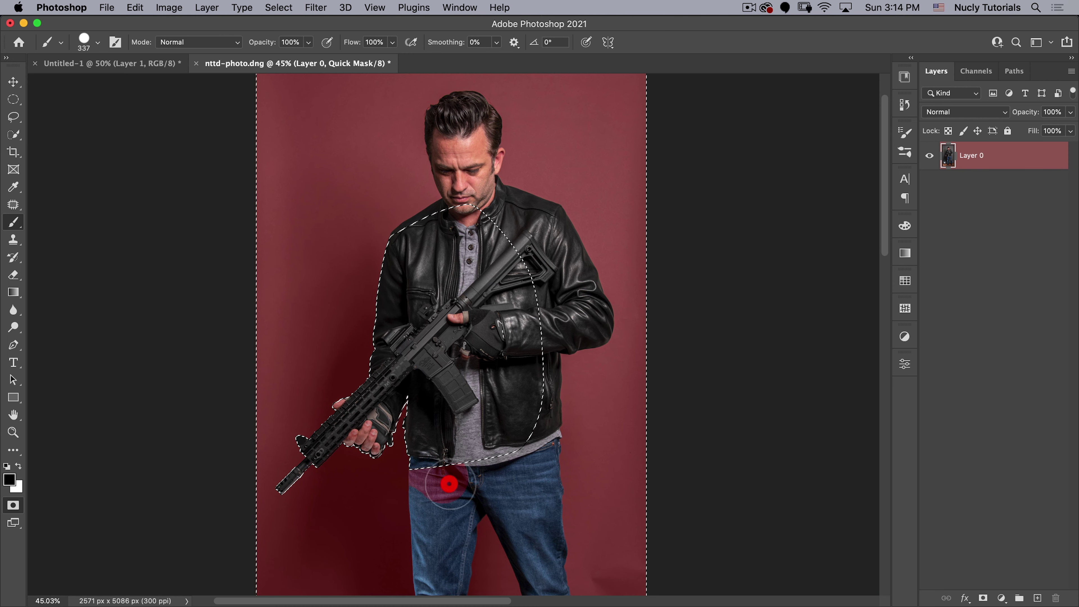
{"action": "key", "text": "super+z"}
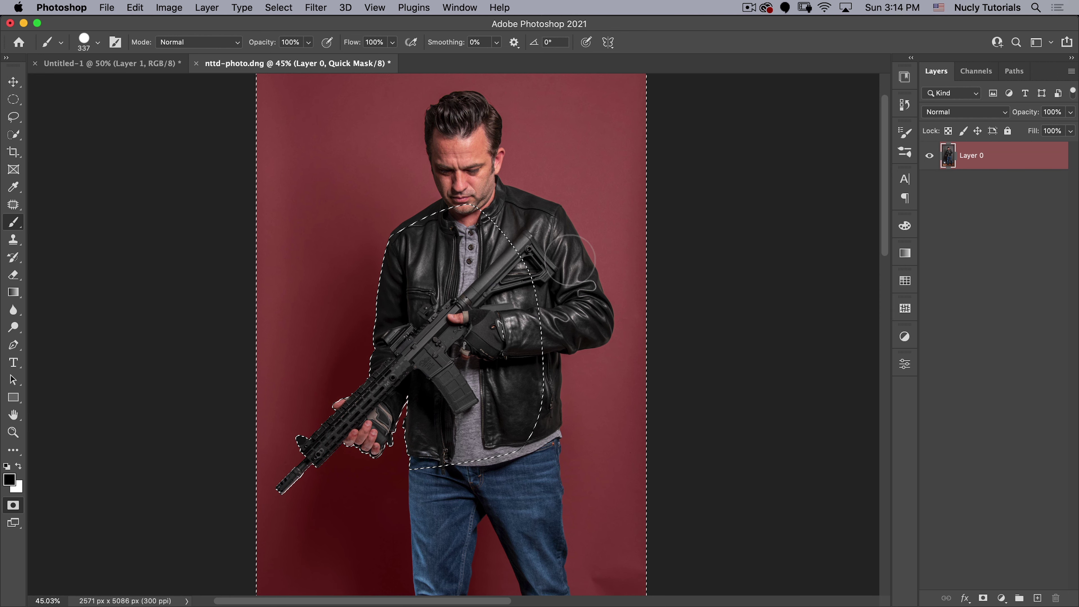
Step: Clear the path selection, exit Quick Mask, and mask Layer 0 with the resulting selection of the man
{"action": "key", "text": "super+d"}
{"action": "left_click", "coordinate": [279, 6]}
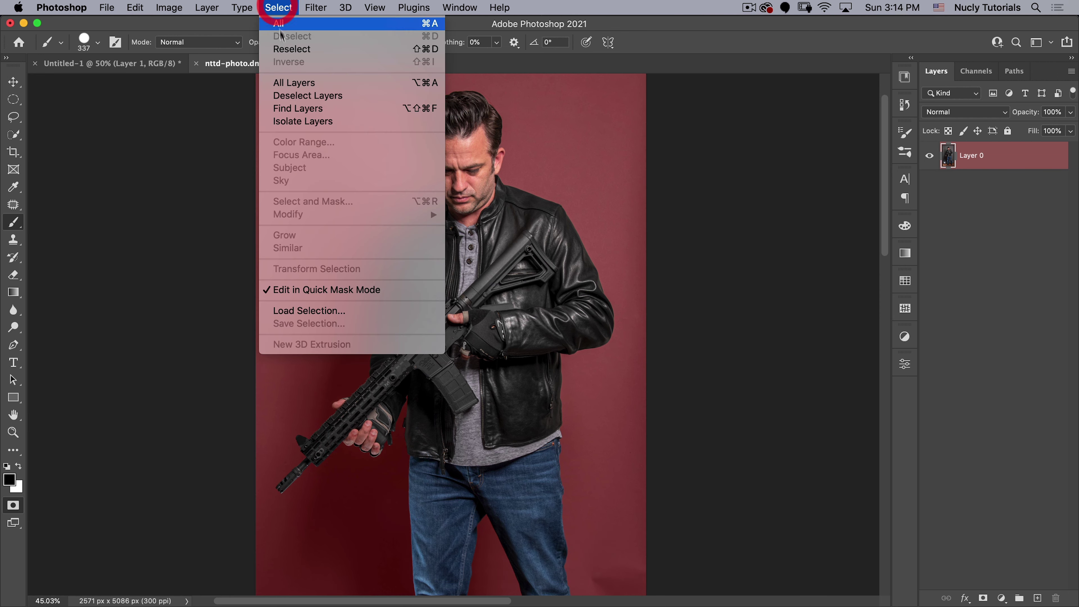
{"action": "left_click", "coordinate": [277, 7]}
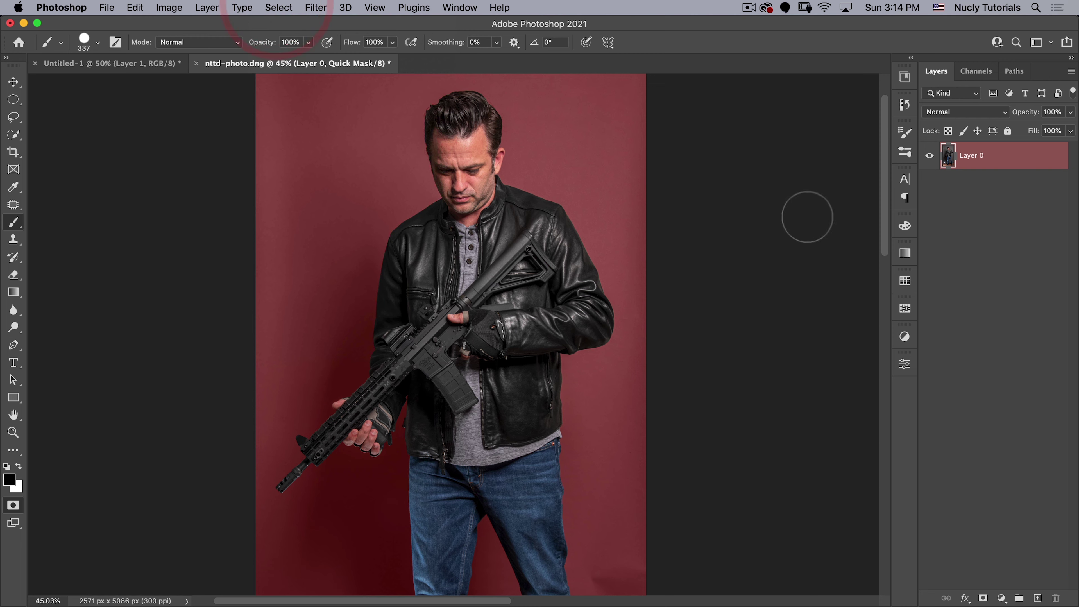
{"action": "key", "text": "q"}
{"action": "left_click", "coordinate": [467, 309], "text": "alt+super"}
{"action": "left_click", "coordinate": [463, 311], "text": "alt+super"}
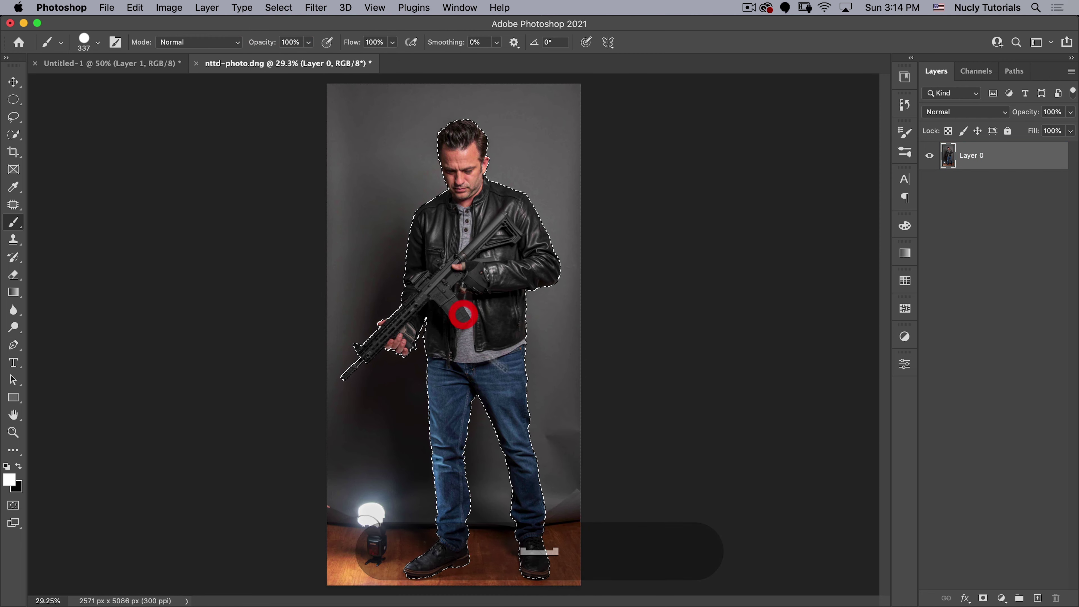
{"action": "left_click", "coordinate": [982, 598]}
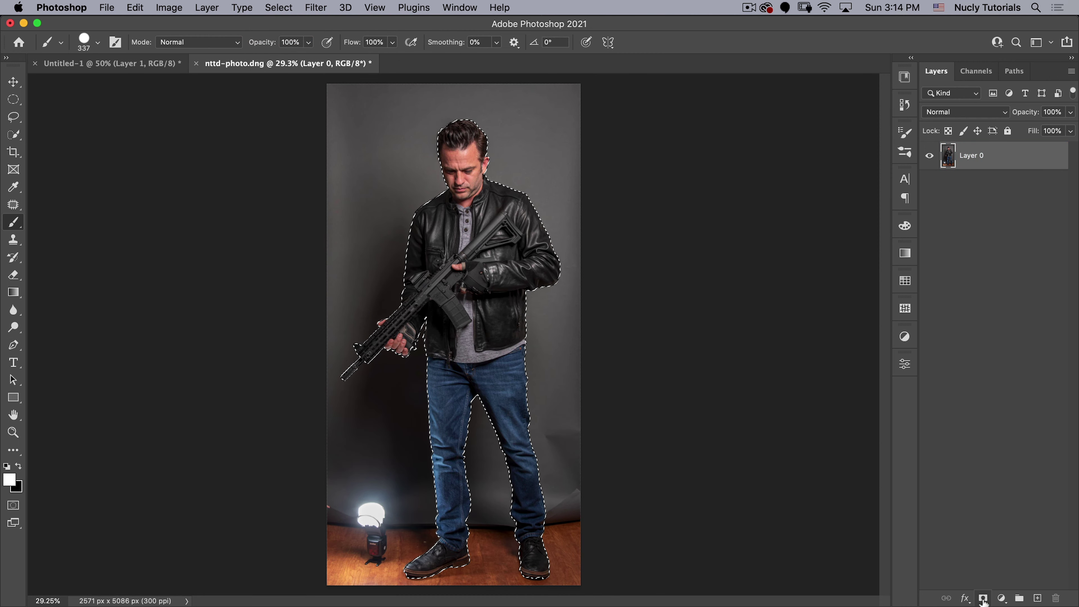
Step: Convert the masked Layer 0 to a Smart Object and rename it "character"
{"action": "right_click", "coordinate": [1005, 166]}
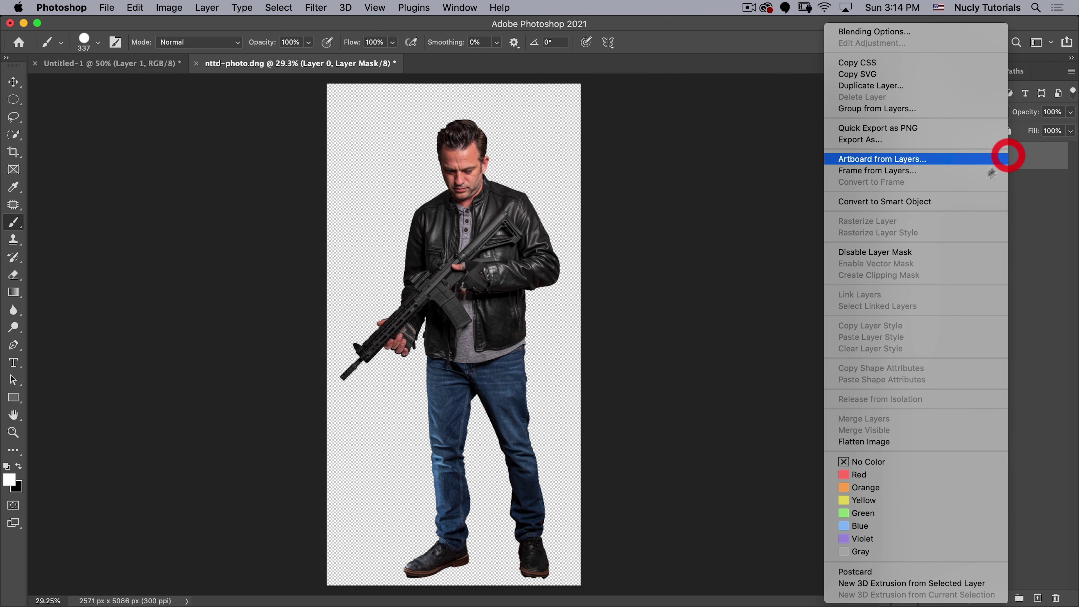
{"action": "left_click", "coordinate": [877, 202]}
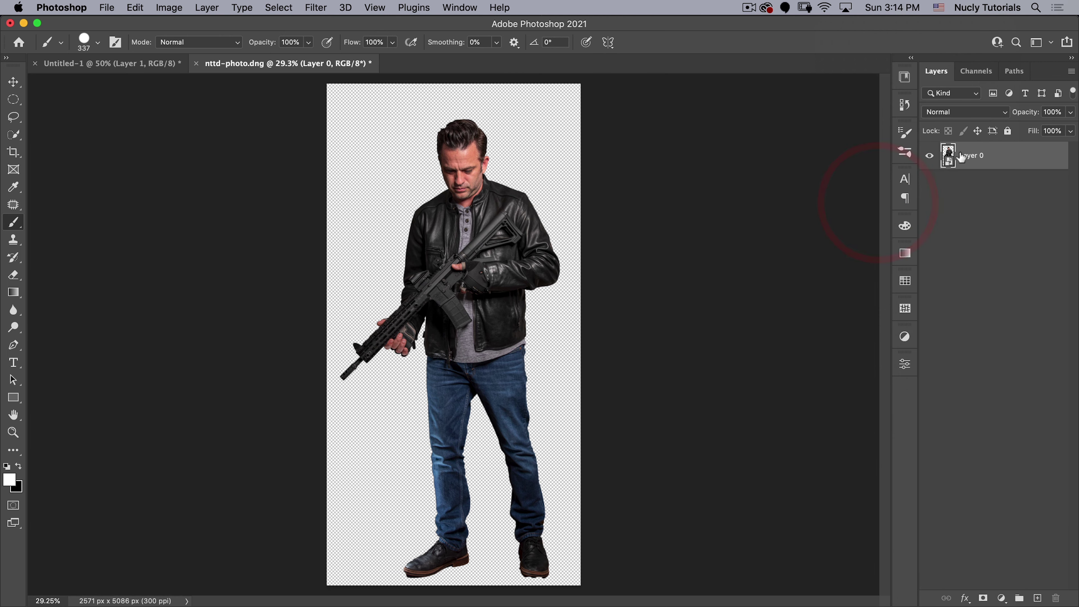
{"action": "double_click", "coordinate": [969, 155]}
{"action": "key", "text": "super+c"}
{"action": "type", "text": "character"}
{"action": "key", "text": "Return"}
Step: Copy the character layer from nttd-photo.dng into the Untitled-1 poster and position the man over the 007 artwork
{"action": "key", "text": "v"}
{"action": "left_click_drag", "start_coordinate": [239, 71], "coordinate": [686, 98]}
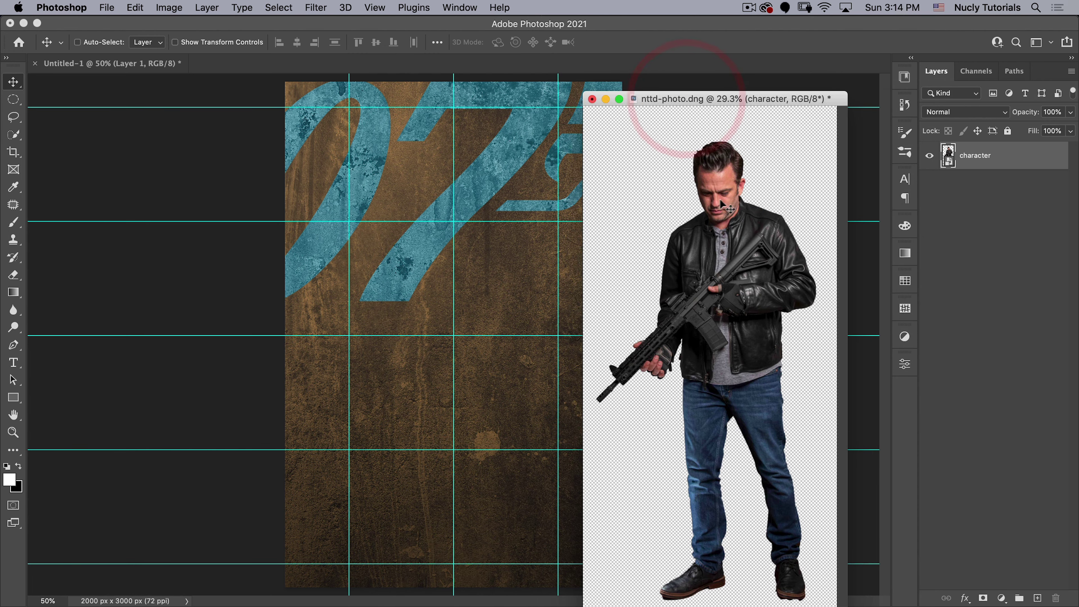
{"action": "left_click_drag", "start_coordinate": [721, 204], "coordinate": [436, 219]}
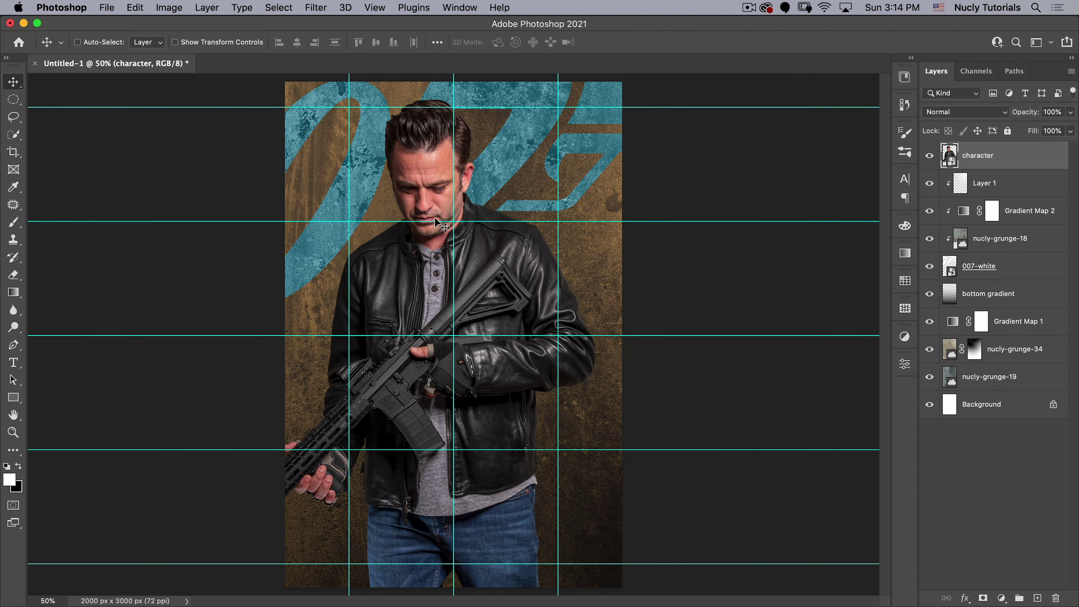
{"action": "left_click_drag", "start_coordinate": [484, 289], "coordinate": [496, 277]}
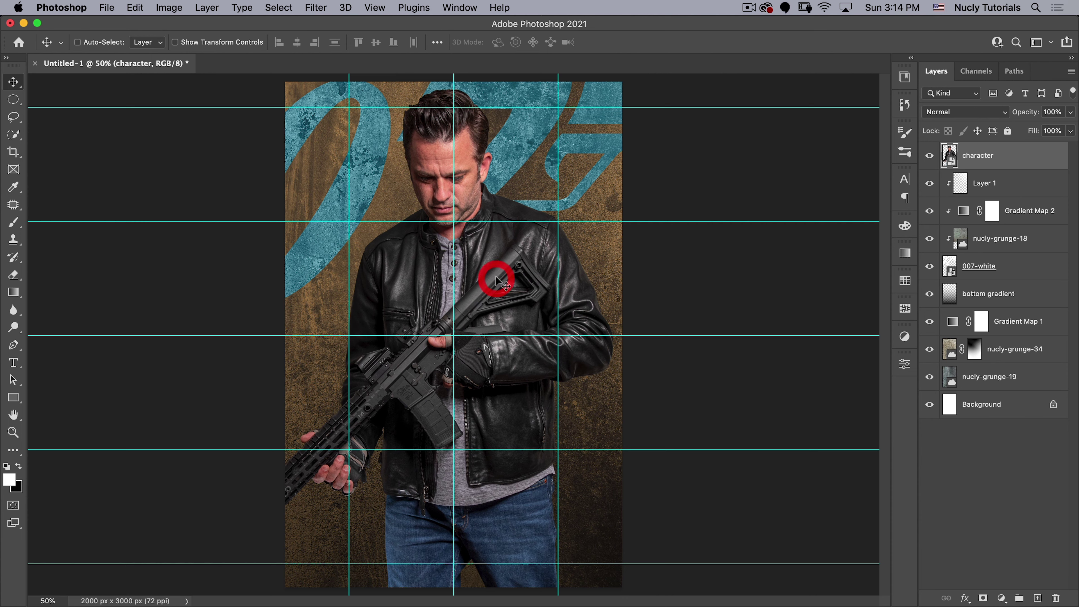
Step: Scale the character to 366.85% around a reference point at the man's hair, where the central vertical guide meets the uppermost horizontal guide
{"action": "key", "text": "super+t"}
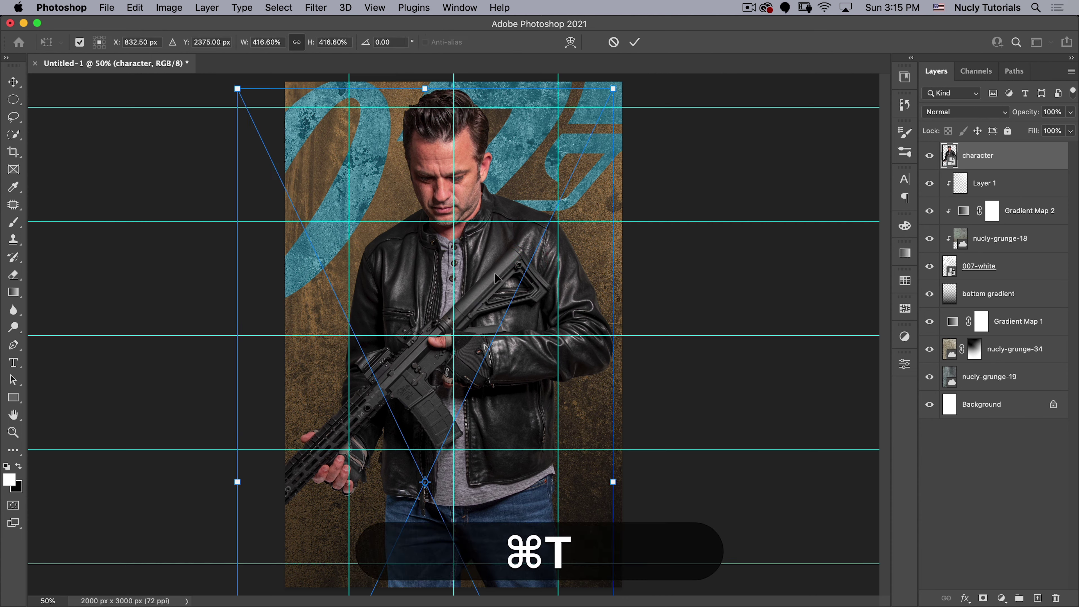
{"action": "left_click_drag", "start_coordinate": [426, 488], "coordinate": [455, 109]}
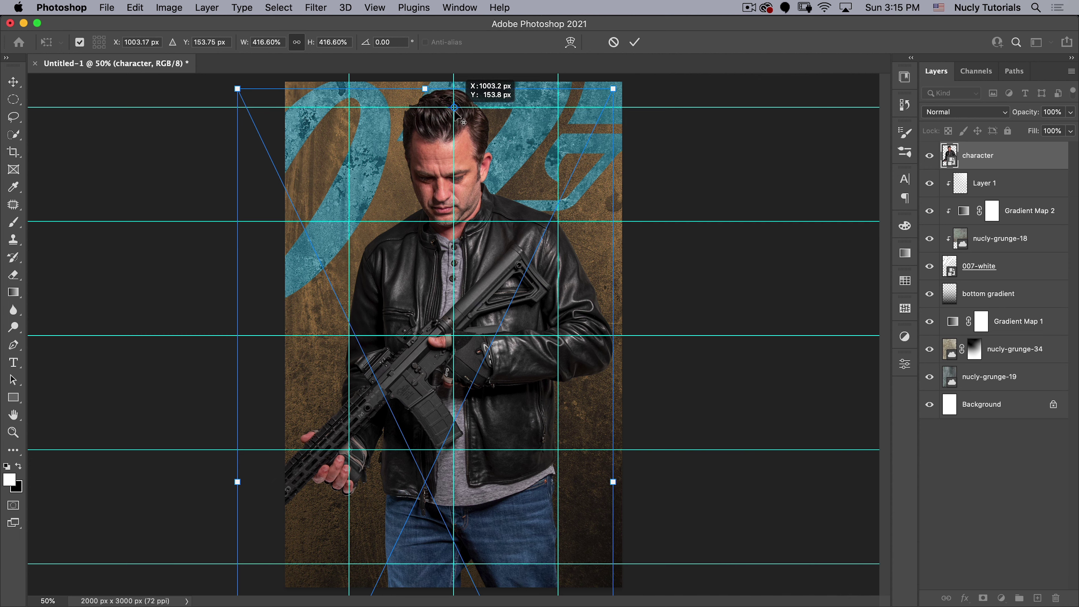
{"action": "key", "text": "alt"}
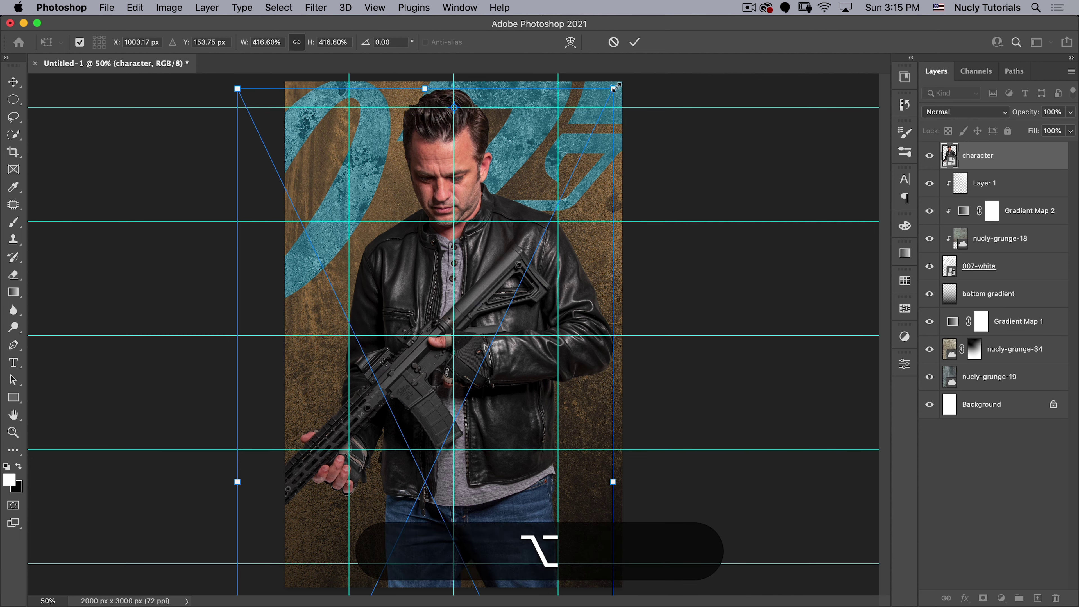
{"action": "left_click_drag", "start_coordinate": [614, 91], "coordinate": [600, 117]}
{"action": "left_click_drag", "start_coordinate": [597, 120], "coordinate": [601, 119]}
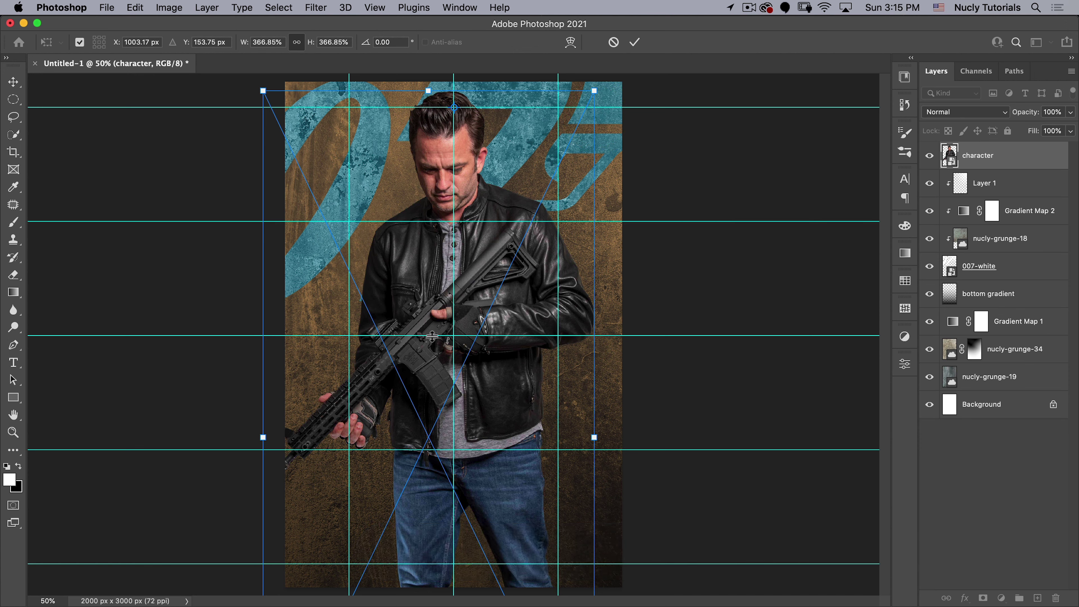
{"action": "left_click", "coordinate": [634, 42]}
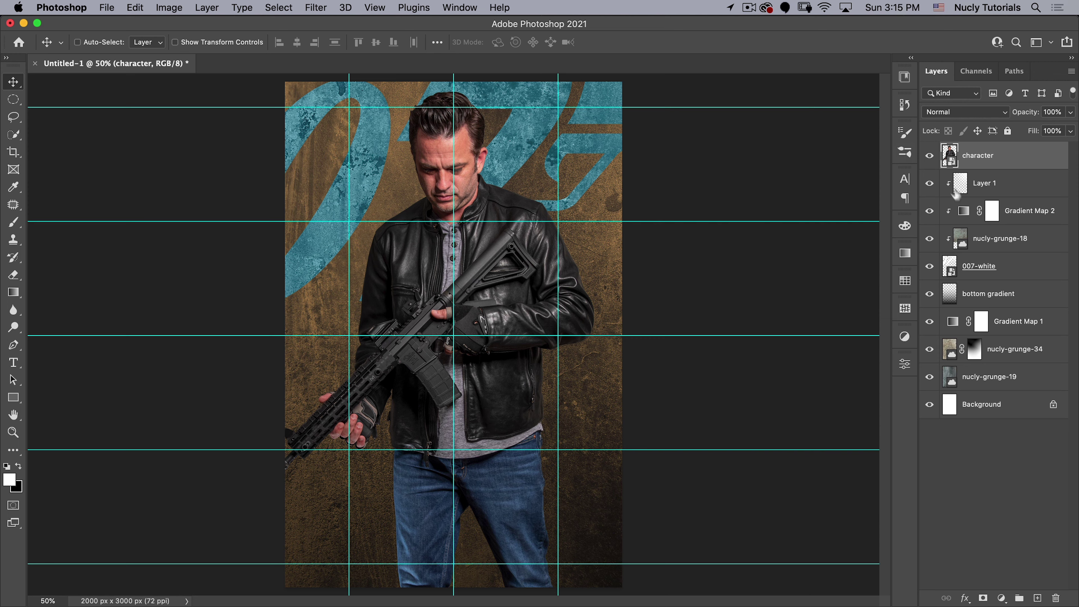
Step: Add a layer named "bottom gradient" above the character layer and clip it to the character
{"action": "left_click", "coordinate": [1037, 598]}
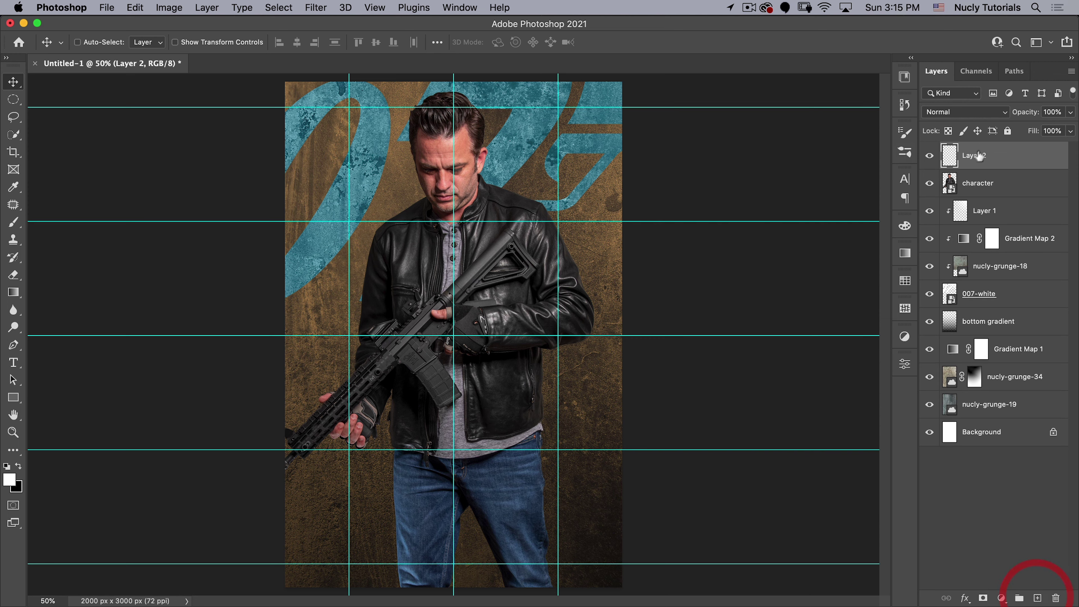
{"action": "type", "text": "botto"}
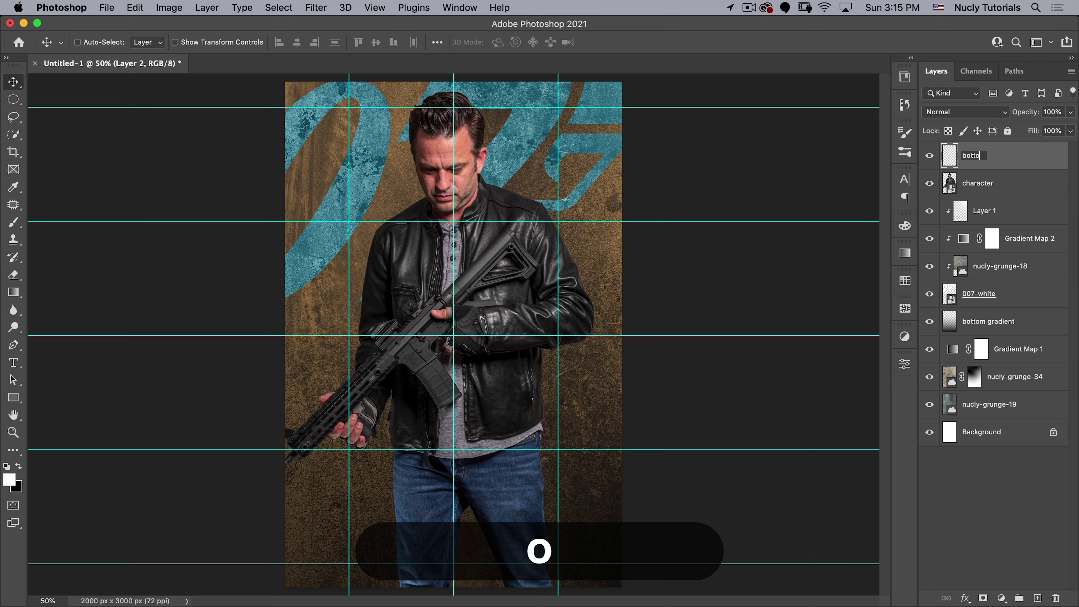
{"action": "type", "text": "m gradient"}
{"action": "key", "text": "Return"}
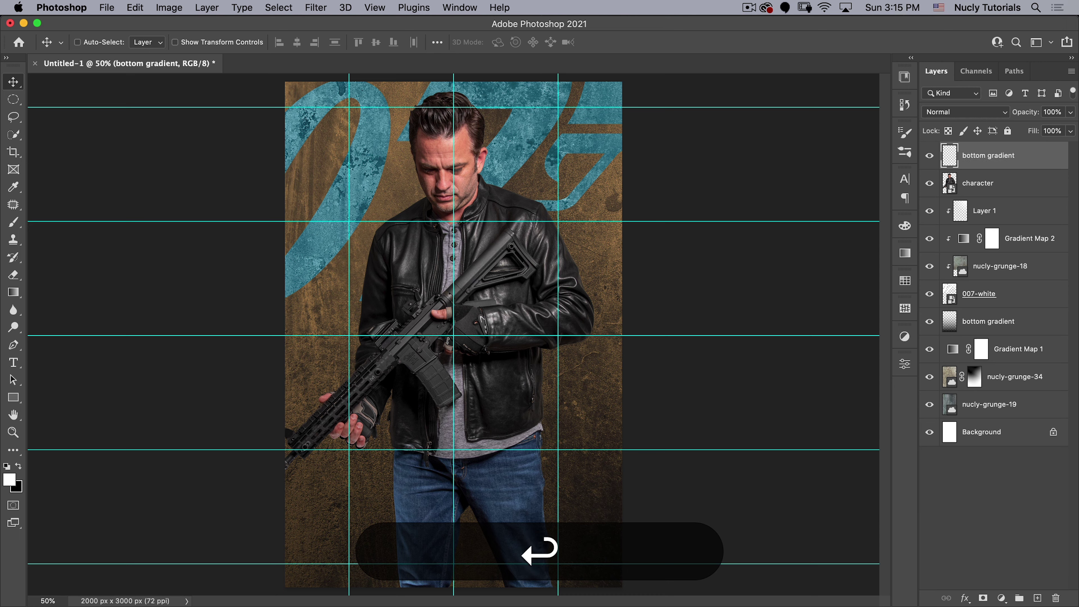
{"action": "left_click", "coordinate": [947, 169], "text": "alt"}
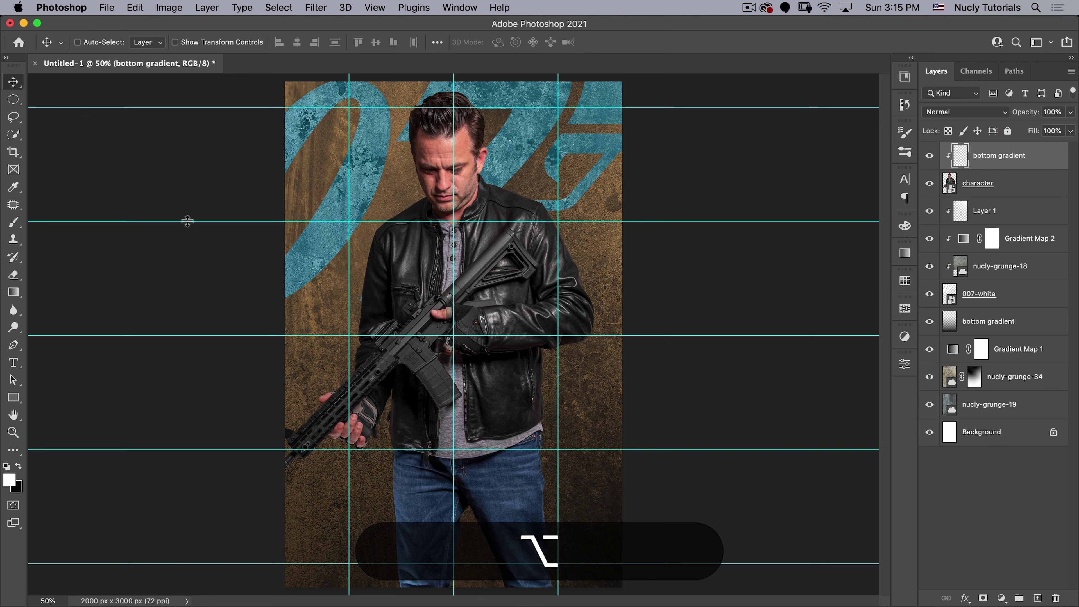
Step: Draw a black-to-transparent linear gradient from the poster's bottom edge up to the man's collar and lower the layer's opacity to about 61%
{"action": "key", "text": "g"}
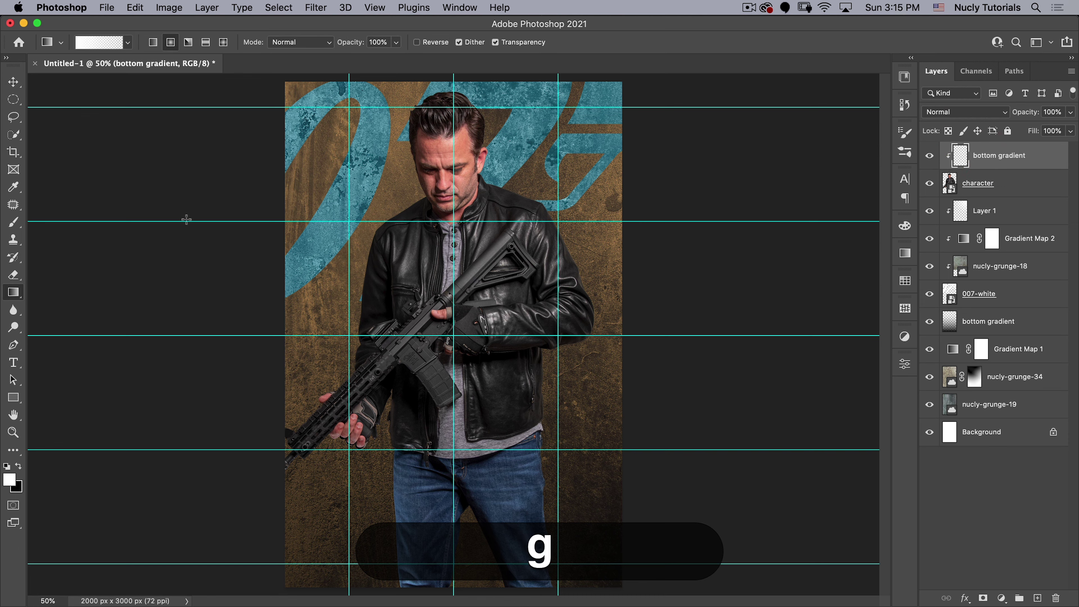
{"action": "left_click", "coordinate": [152, 42]}
{"action": "key", "text": "x"}
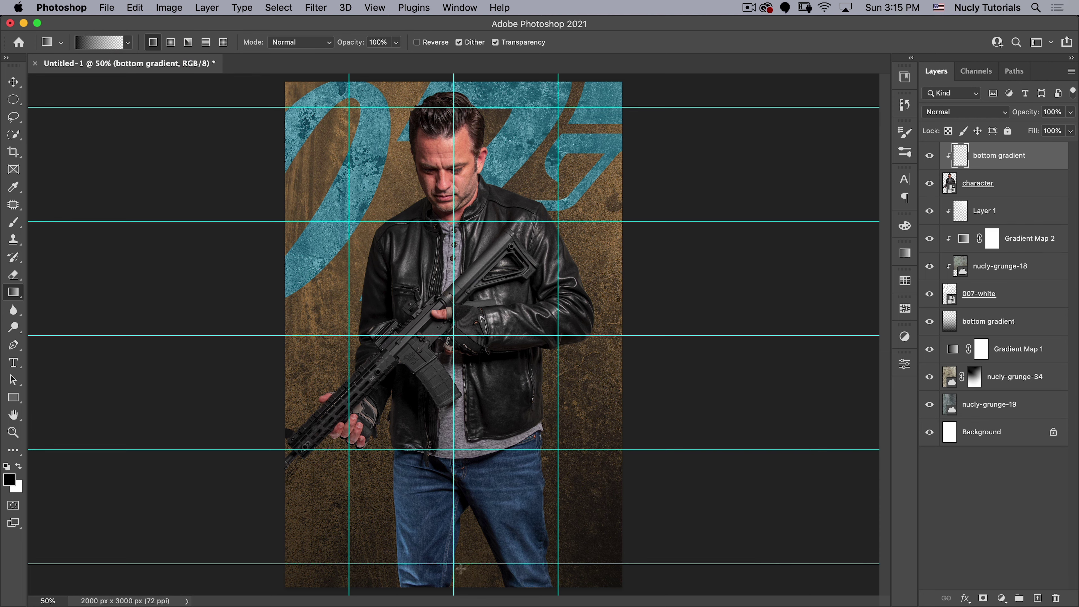
{"action": "left_click_drag", "start_coordinate": [458, 585], "coordinate": [462, 208]}
{"action": "key", "text": "shift+v"}
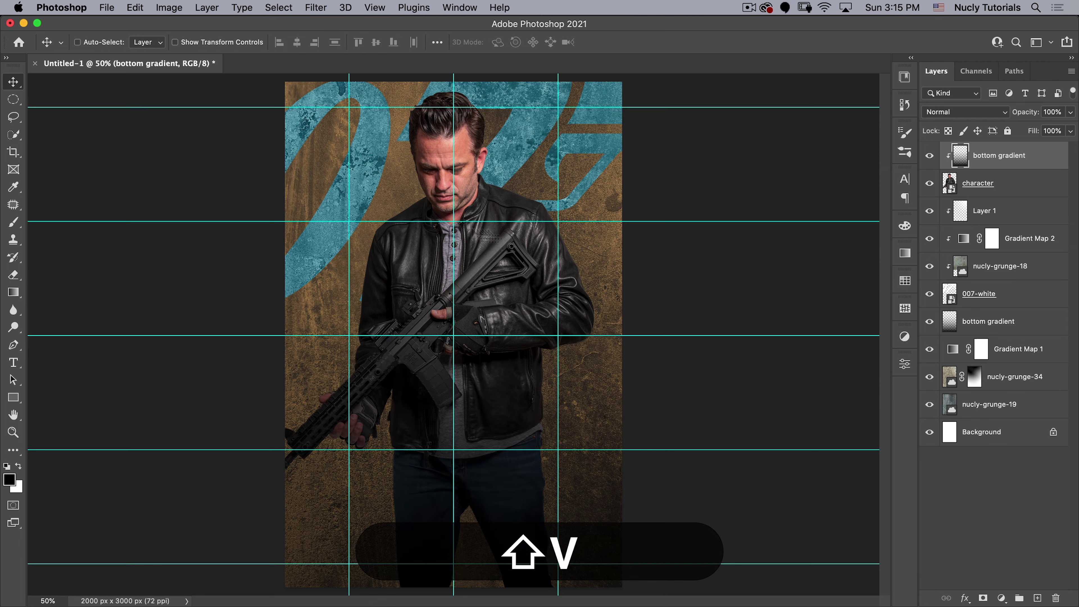
{"action": "left_click_drag", "start_coordinate": [1024, 112], "coordinate": [1005, 114]}
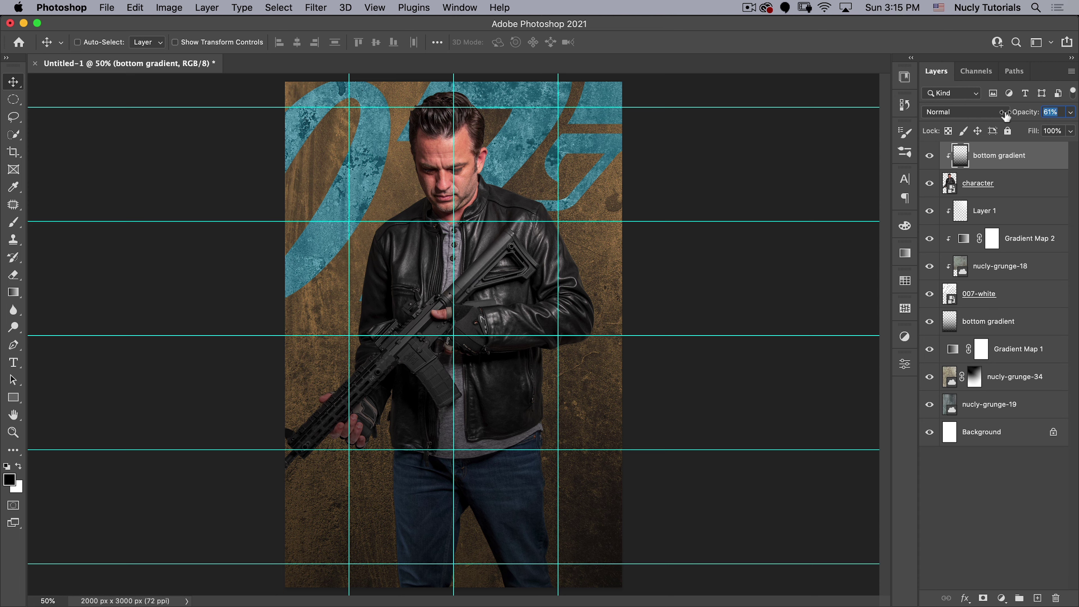
{"action": "left_click_drag", "start_coordinate": [1008, 116], "coordinate": [1009, 115]}
Step: Select the character layer and hide the canvas guides by turning off Extras
{"action": "left_click", "coordinate": [988, 181]}
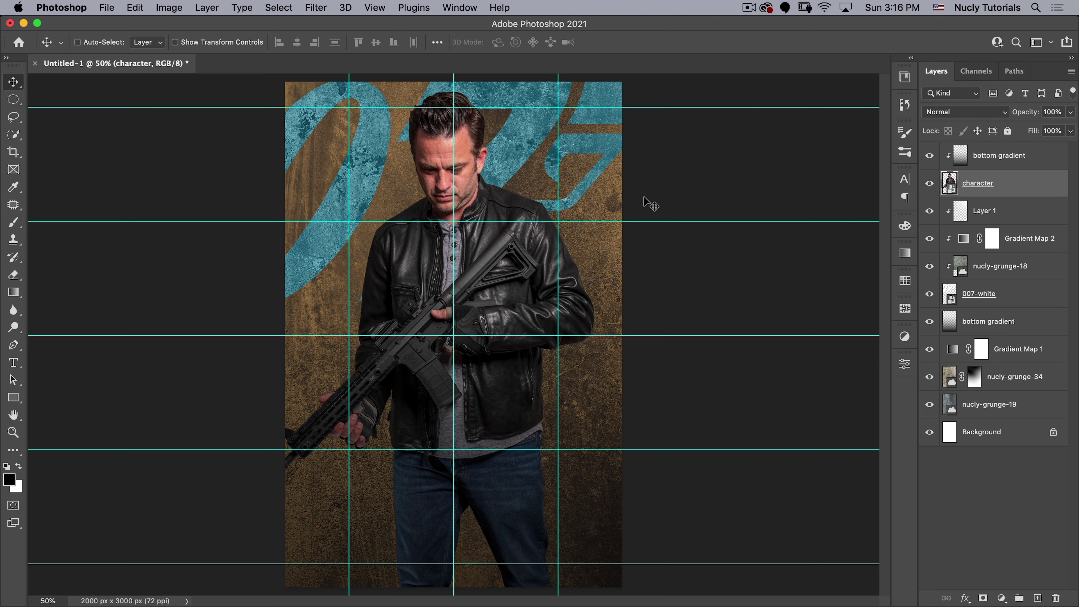
{"action": "left_click", "coordinate": [374, 7]}
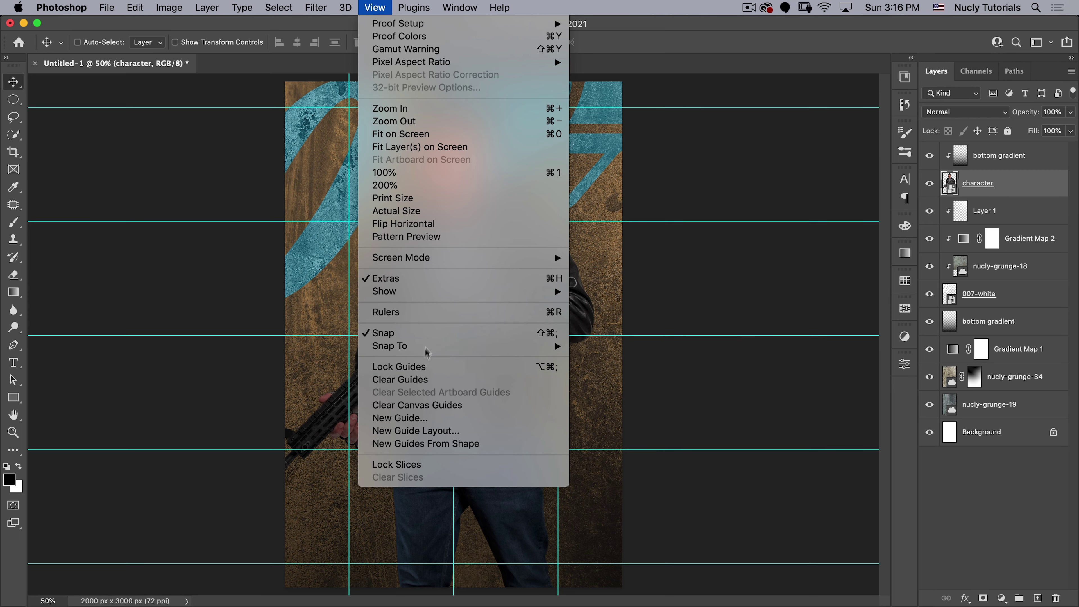
{"action": "mouse_move", "coordinate": [428, 291]}
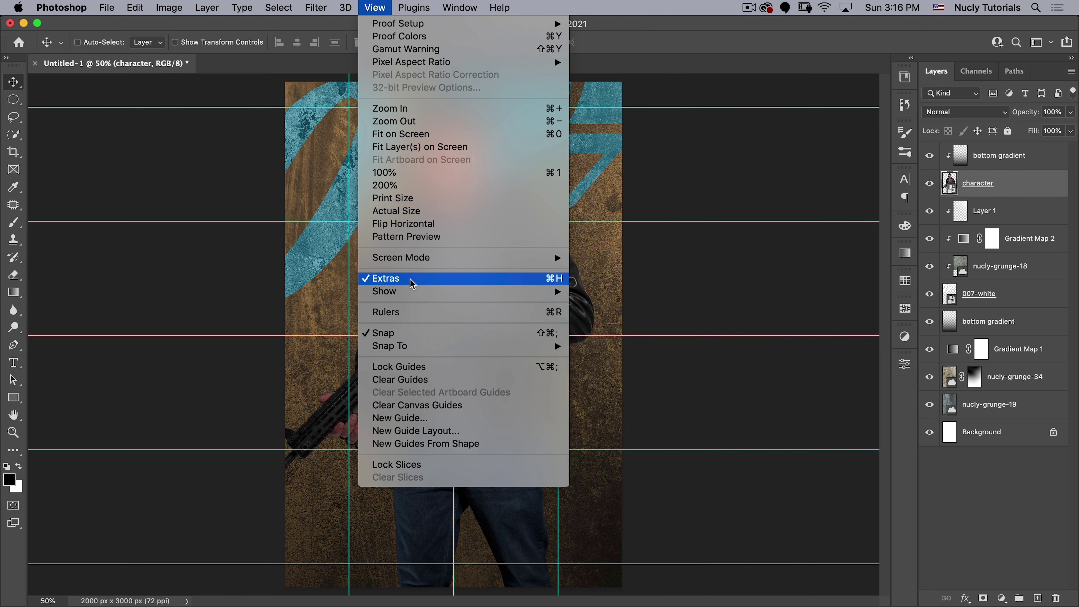
{"action": "left_click", "coordinate": [445, 278]}
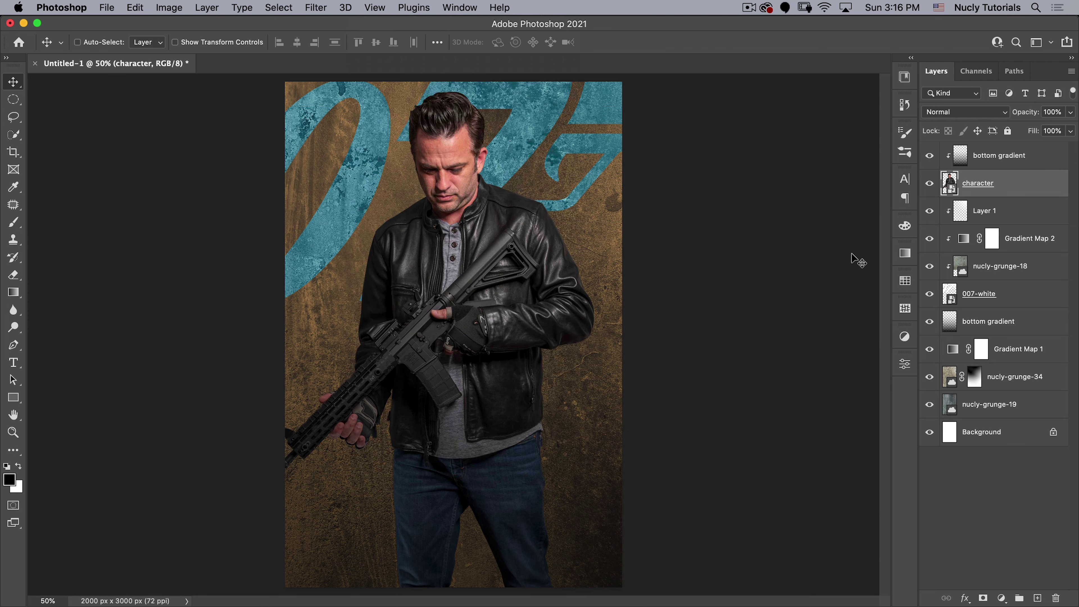
{"action": "left_click", "coordinate": [1001, 598]}
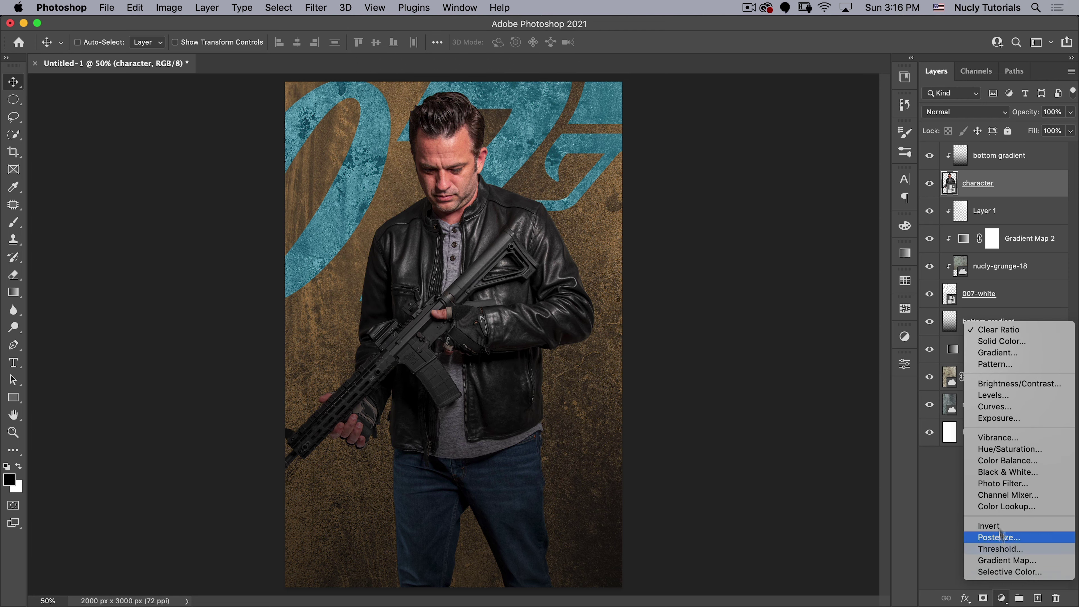
{"action": "left_click", "coordinate": [997, 407]}
{"action": "left_click", "coordinate": [996, 418]}
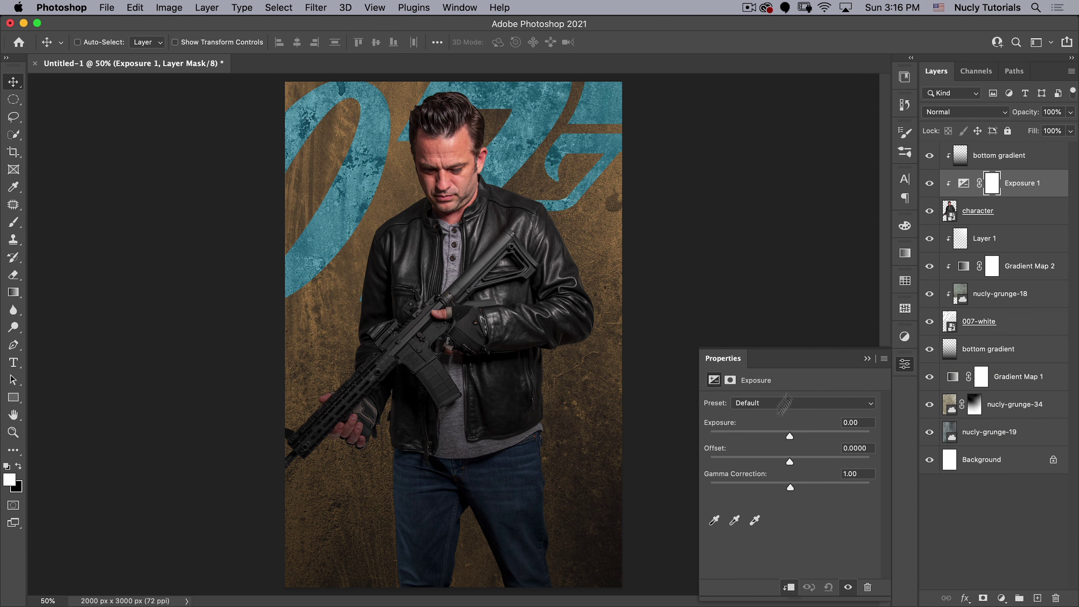
{"action": "key", "text": "super+z"}
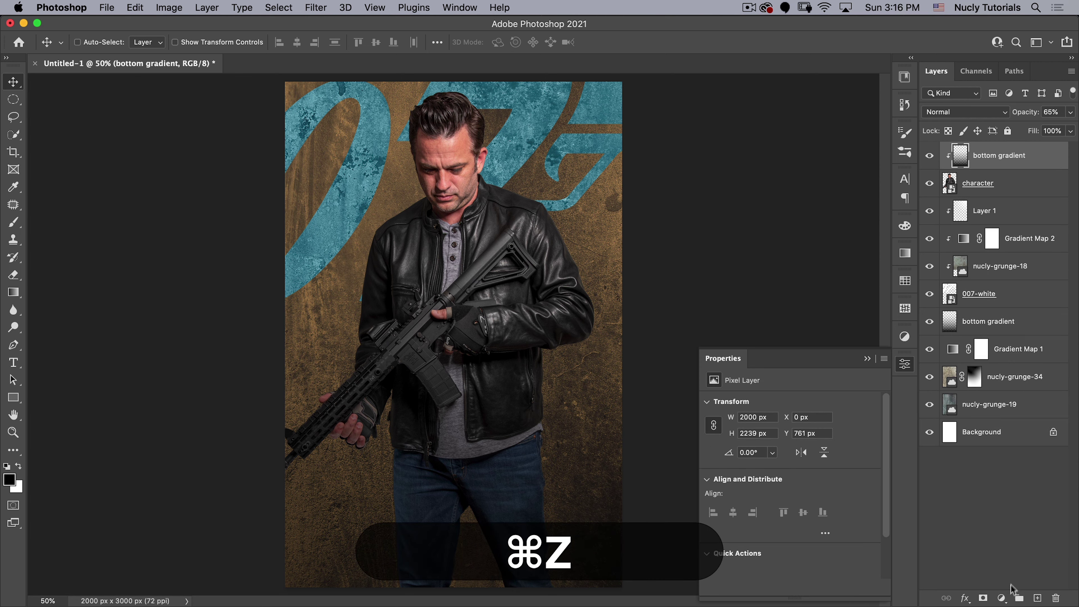
Step: Add a Curves adjustment layer above the character's bottom gradient and clip it to the character
{"action": "left_click", "coordinate": [1001, 598]}
{"action": "left_click", "coordinate": [1010, 408]}
{"action": "key", "text": "alt"}
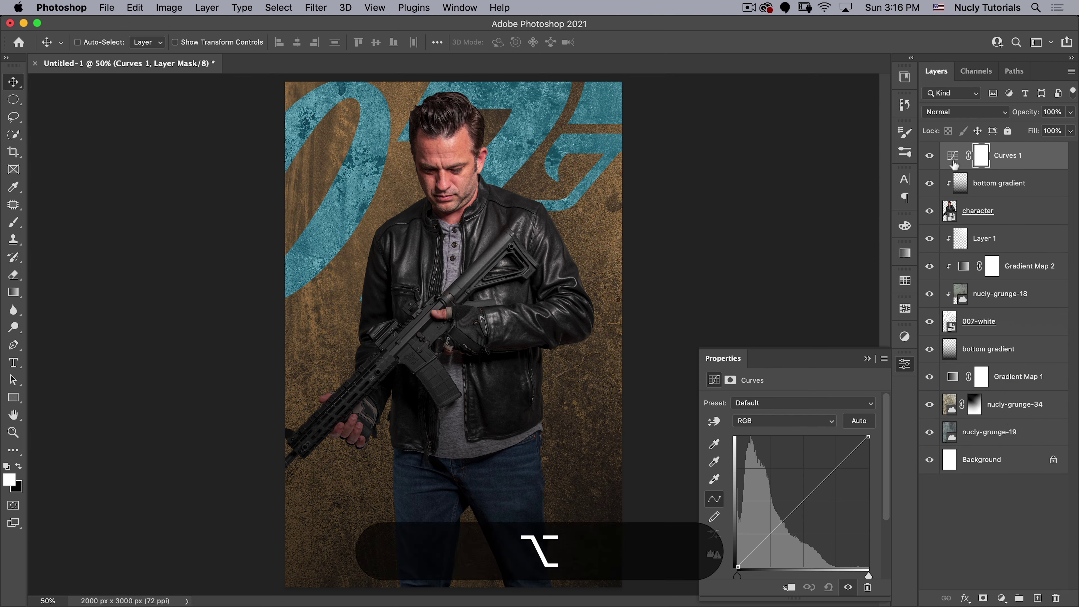
{"action": "left_click", "coordinate": [953, 164], "text": "alt"}
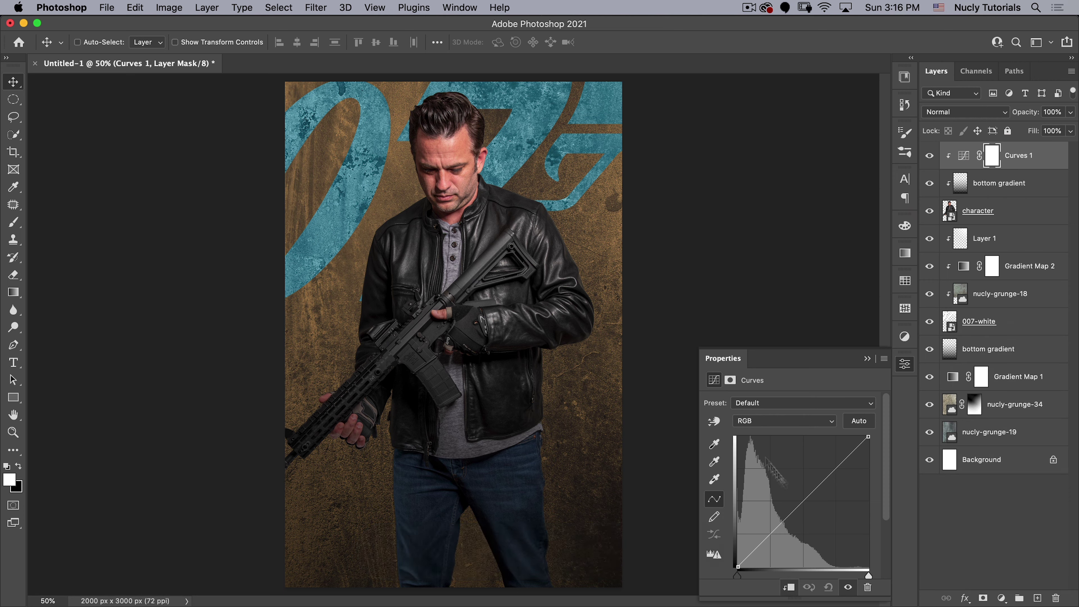
Step: In the Curves adjustment's Blue channel, lower the highlights slightly and hold the lower midtones near the baseline with a second point
{"action": "left_click", "coordinate": [776, 425]}
{"action": "left_click", "coordinate": [768, 449]}
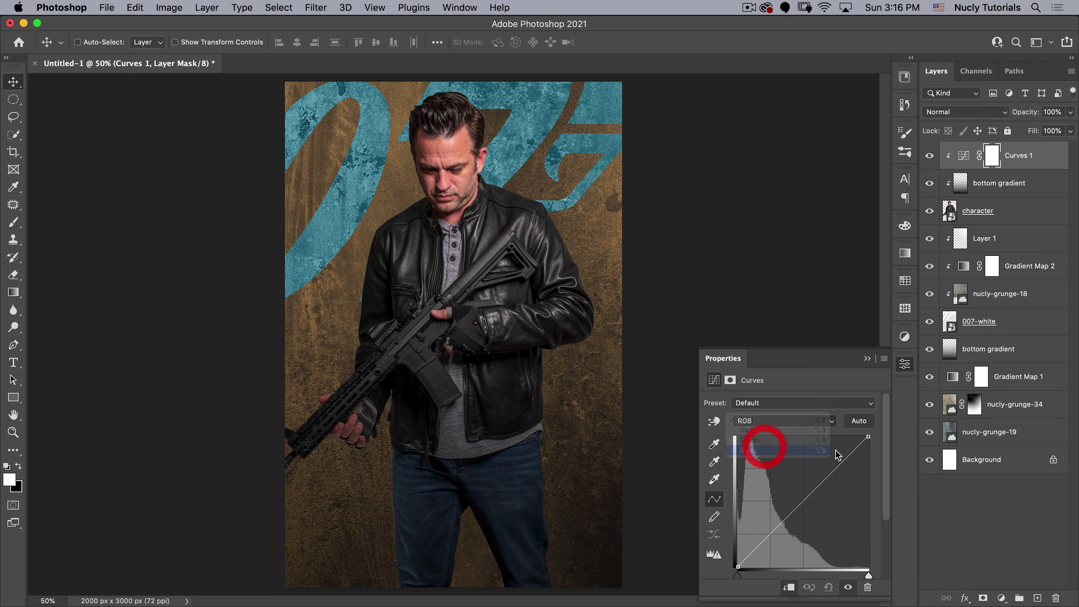
{"action": "left_click_drag", "start_coordinate": [856, 450], "coordinate": [855, 454]}
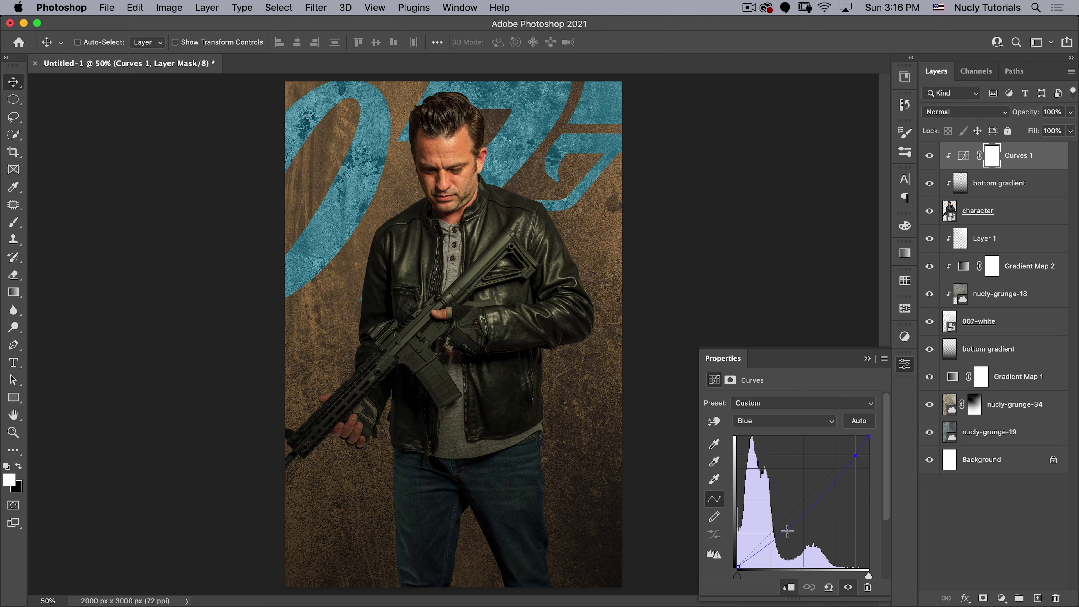
{"action": "left_click_drag", "start_coordinate": [786, 531], "coordinate": [786, 518]}
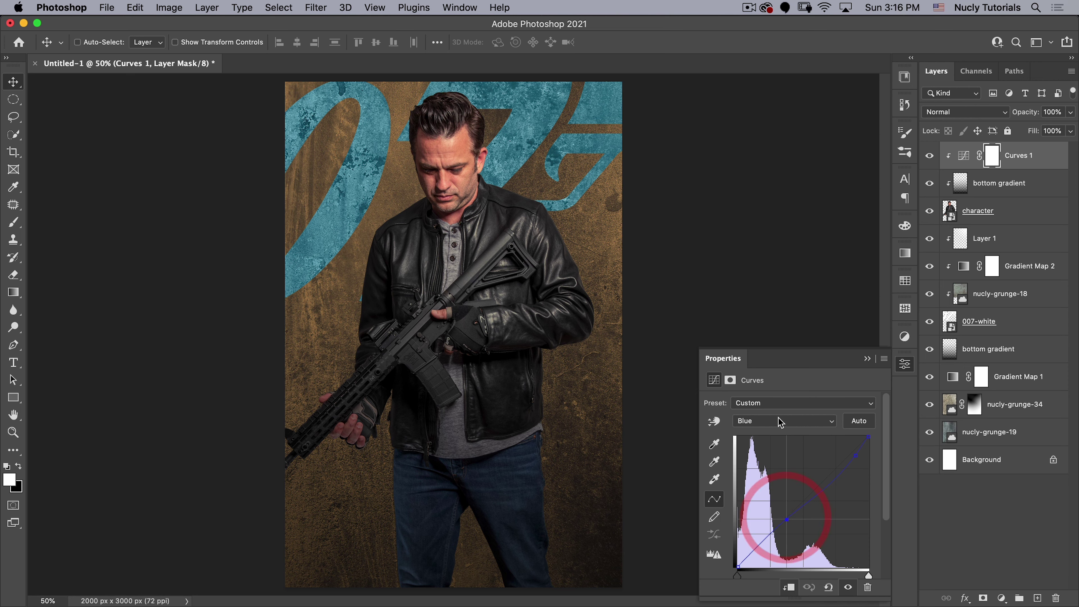
Step: In the Curves adjustment's Red channel, pull the shadows down slightly and anchor the highlights on the baseline with a second point
{"action": "left_click", "coordinate": [781, 420]}
{"action": "left_click", "coordinate": [781, 406]}
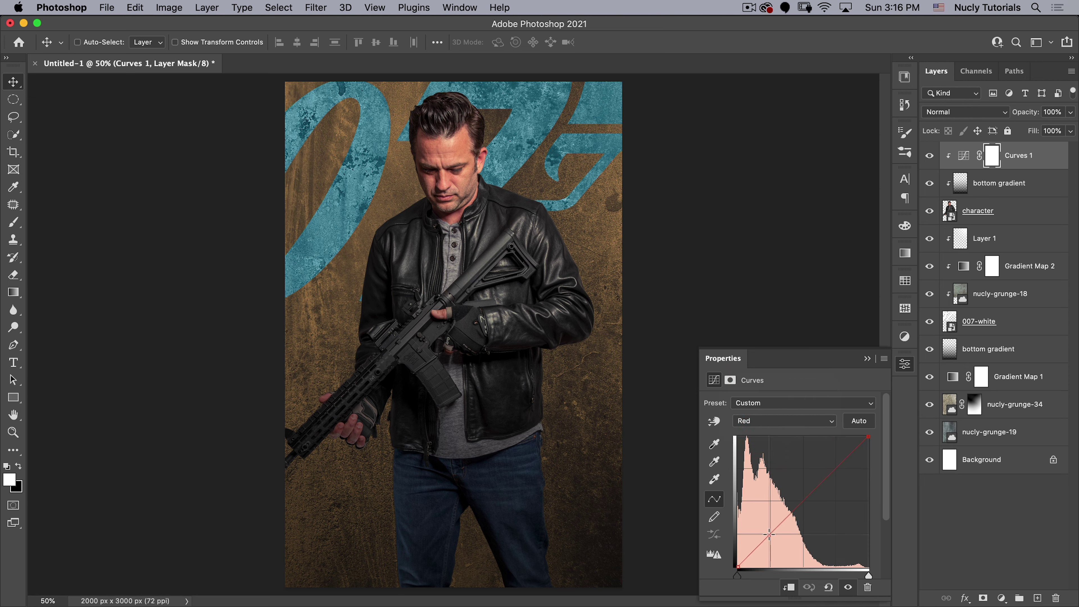
{"action": "left_click_drag", "start_coordinate": [769, 535], "coordinate": [771, 542]}
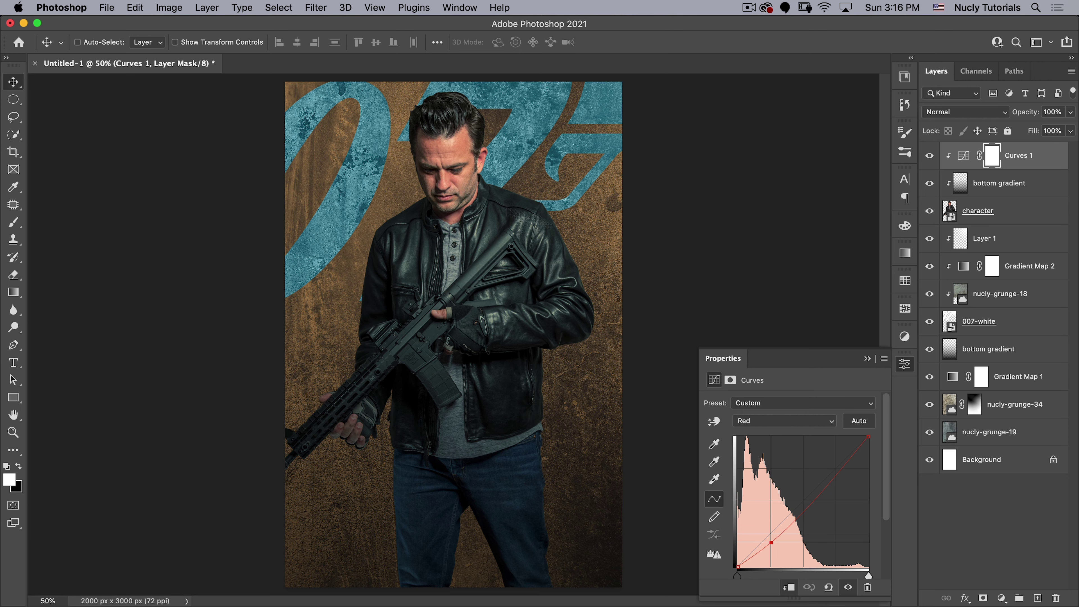
{"action": "left_click_drag", "start_coordinate": [836, 473], "coordinate": [825, 479]}
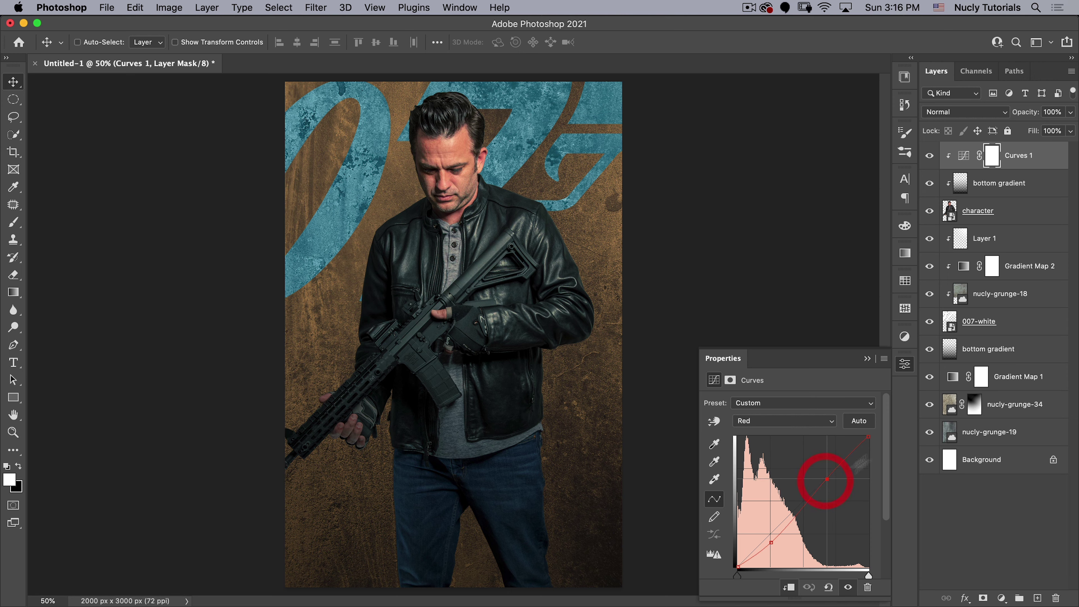
{"action": "left_click", "coordinate": [904, 364]}
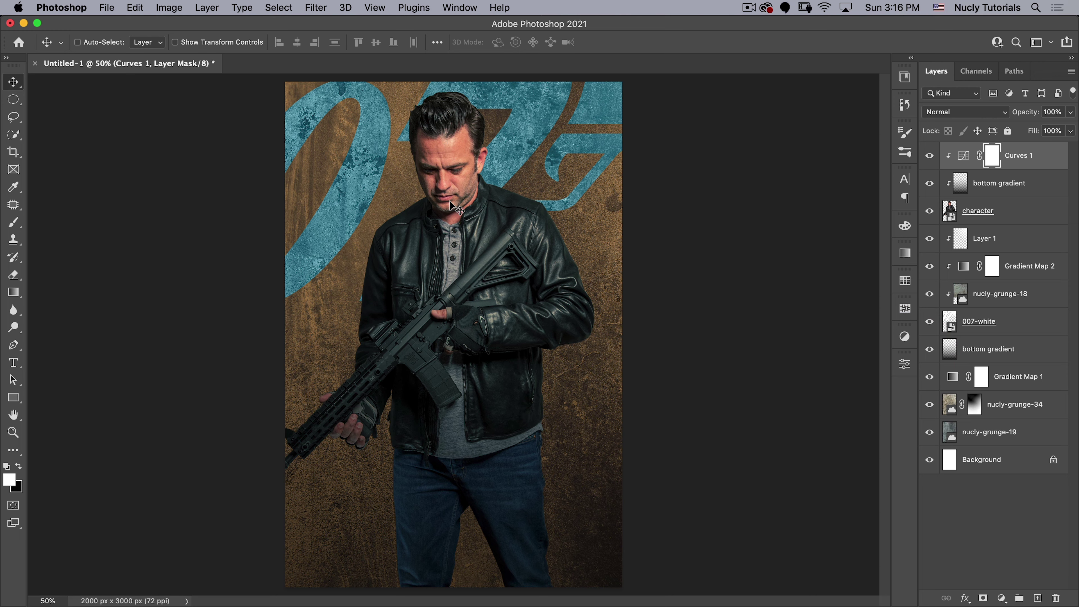
Step: Duplicate the character layer and place the copy above the Curves adjustment at the top of the layer stack
{"action": "left_click", "coordinate": [1000, 212]}
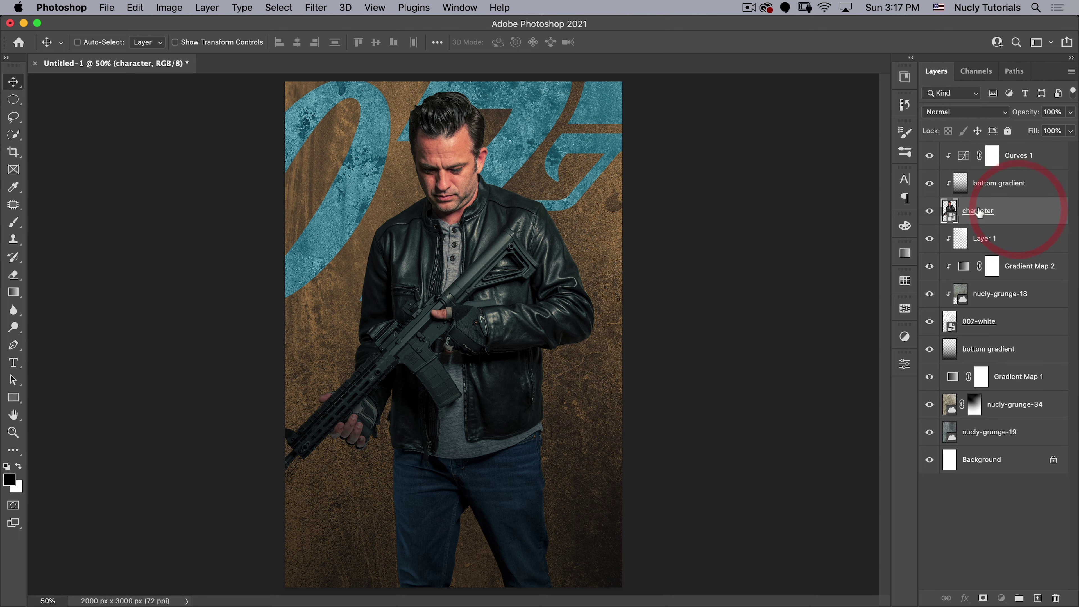
{"action": "key", "text": "alt"}
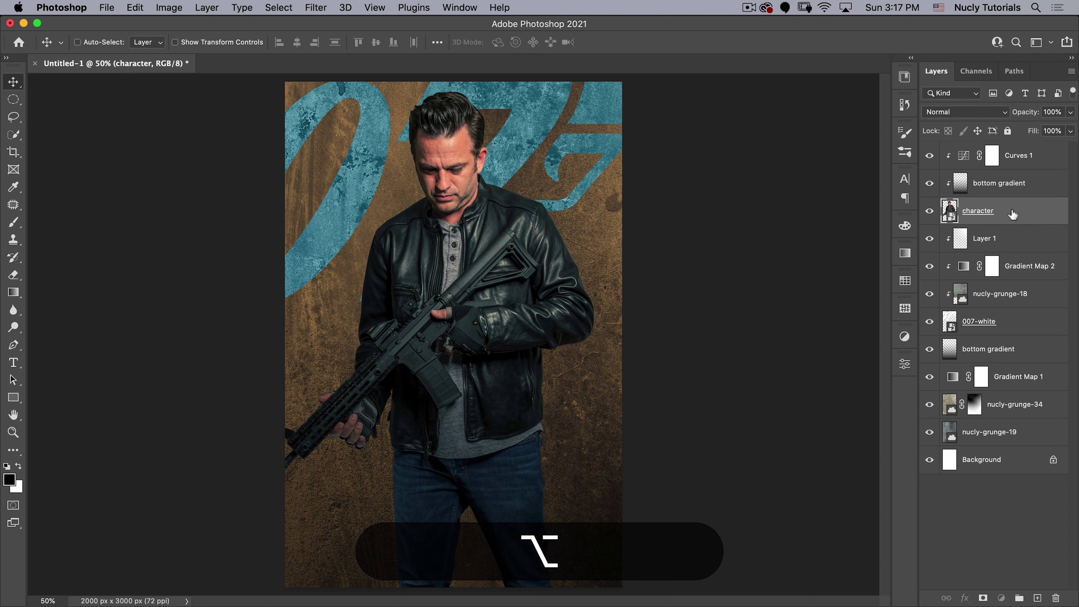
{"action": "left_click_drag", "start_coordinate": [1013, 215], "coordinate": [976, 162]}
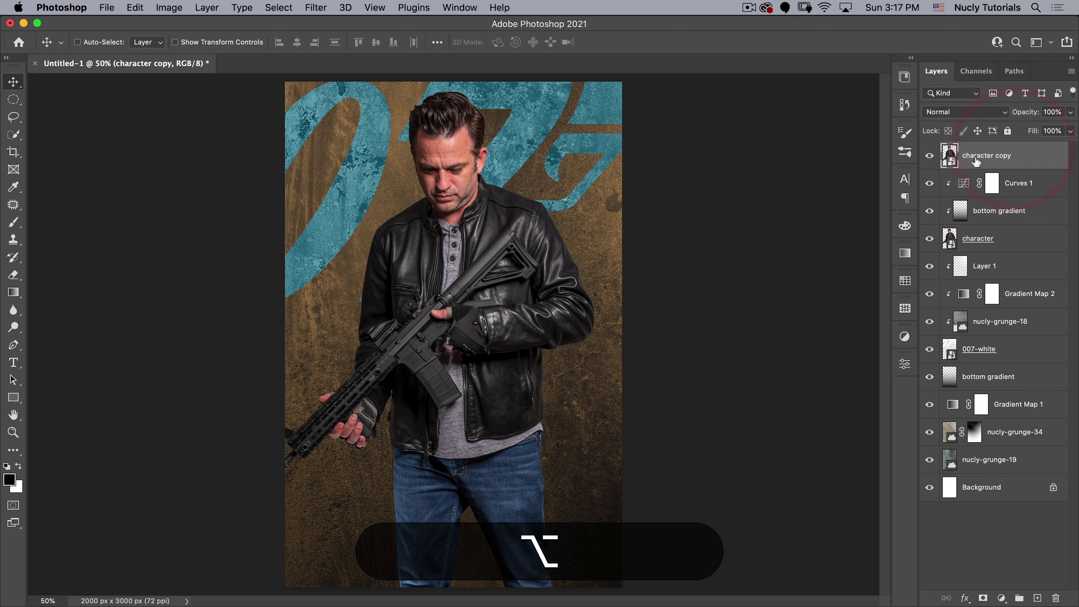
Step: Start a Black & White adjustment on the character copy, with Yellows at -116 and Reds at -61
{"action": "left_click", "coordinate": [169, 7]}
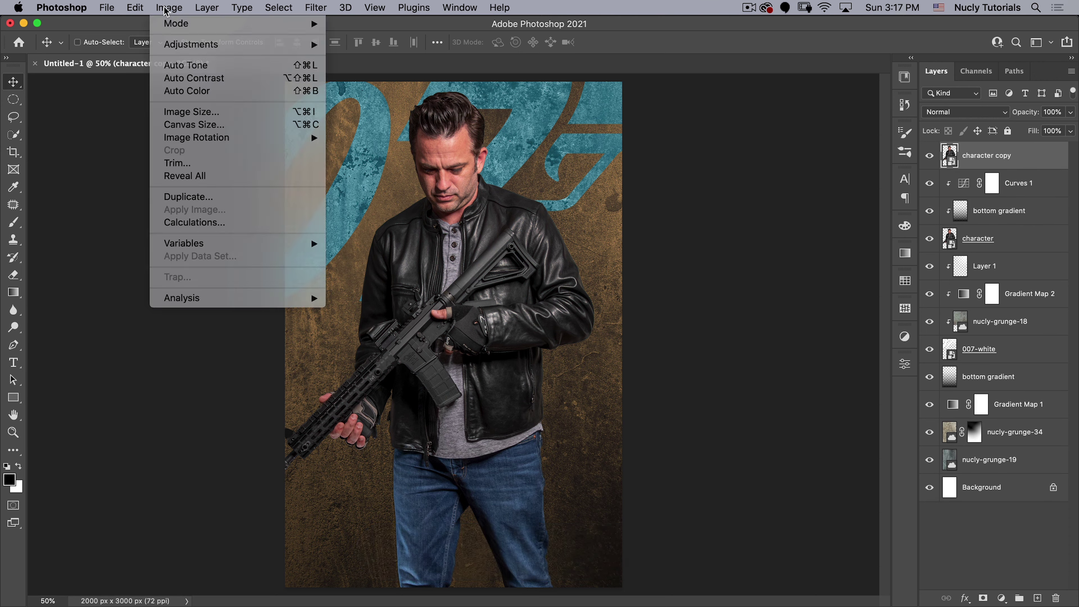
{"action": "mouse_move", "coordinate": [166, 26]}
{"action": "mouse_move", "coordinate": [191, 44]}
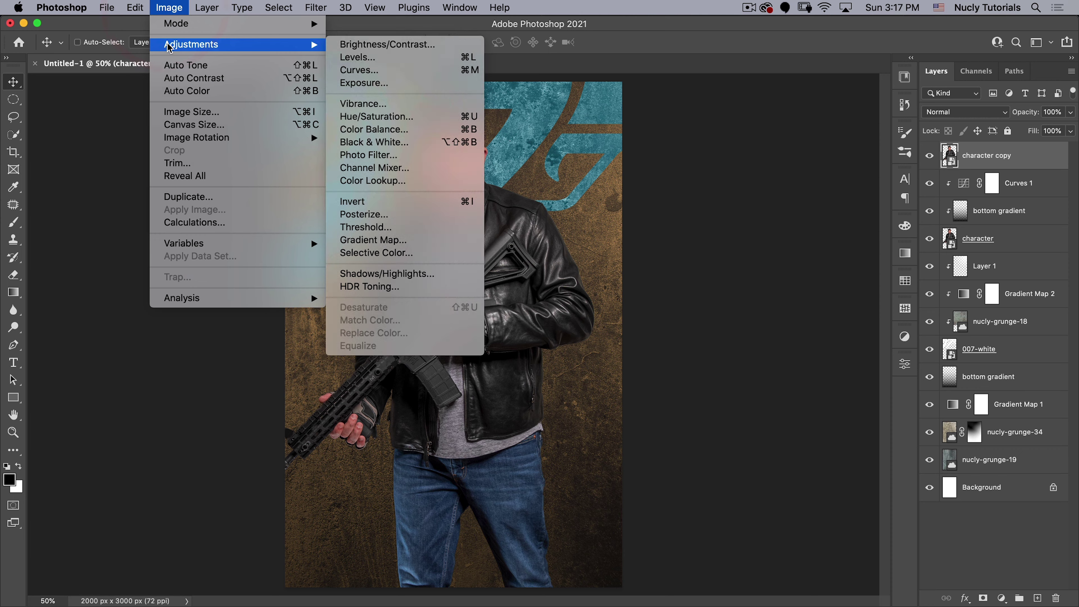
{"action": "left_click", "coordinate": [393, 143]}
{"action": "left_click_drag", "start_coordinate": [469, 96], "coordinate": [659, 127]}
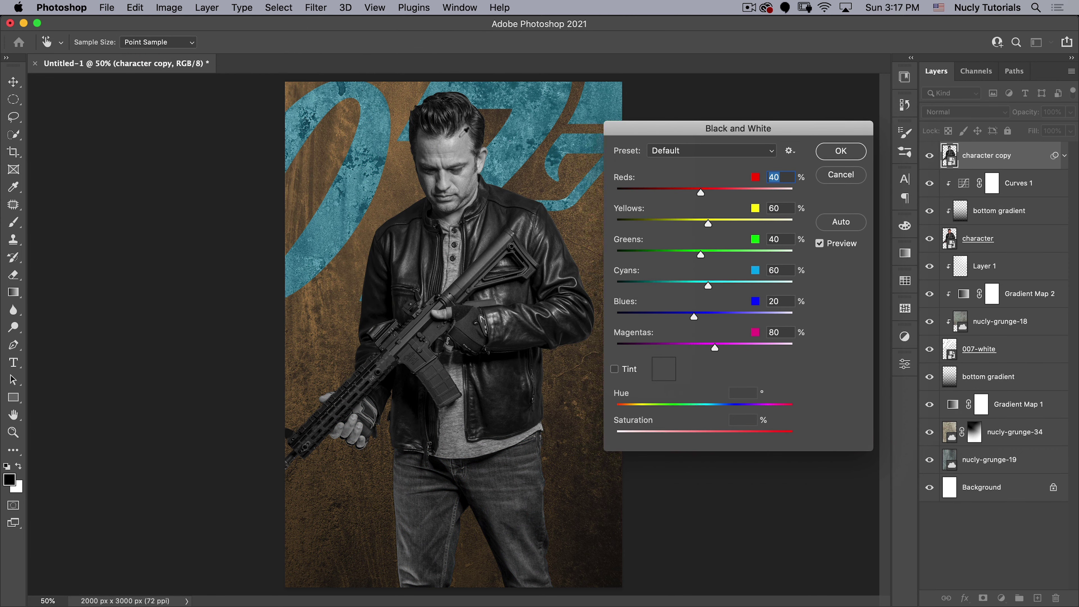
{"action": "left_click_drag", "start_coordinate": [670, 225], "coordinate": [644, 224]}
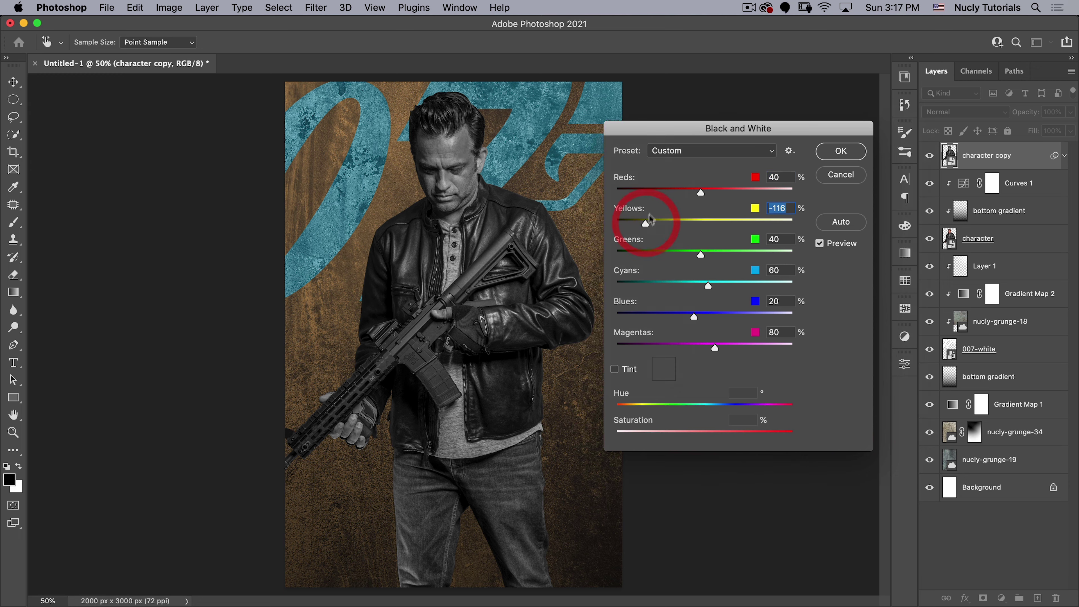
{"action": "left_click", "coordinate": [644, 189]}
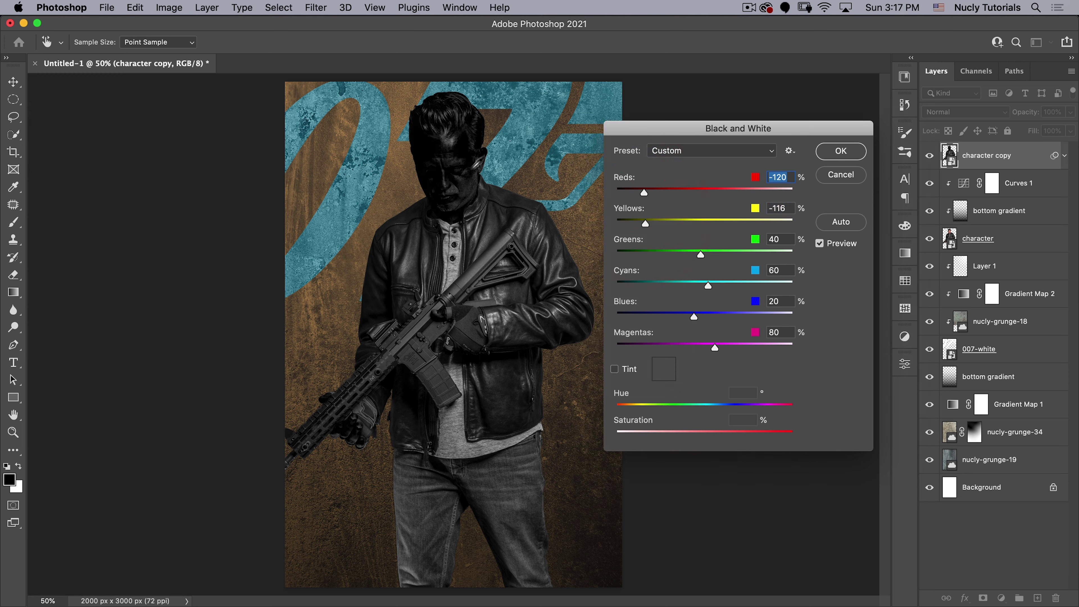
{"action": "left_click", "coordinate": [655, 190]}
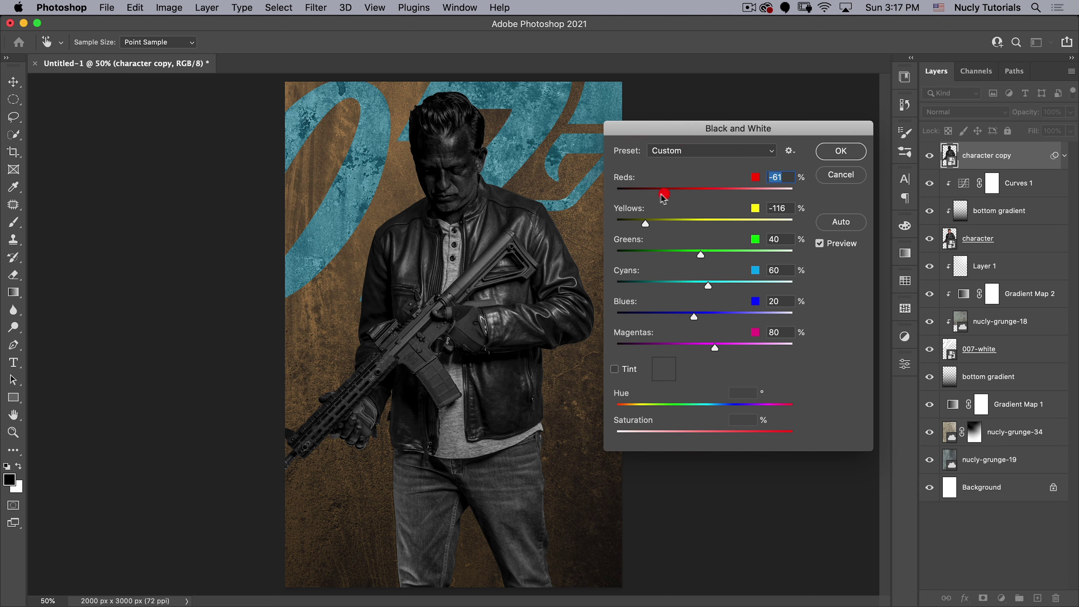
{"action": "left_click", "coordinate": [664, 193]}
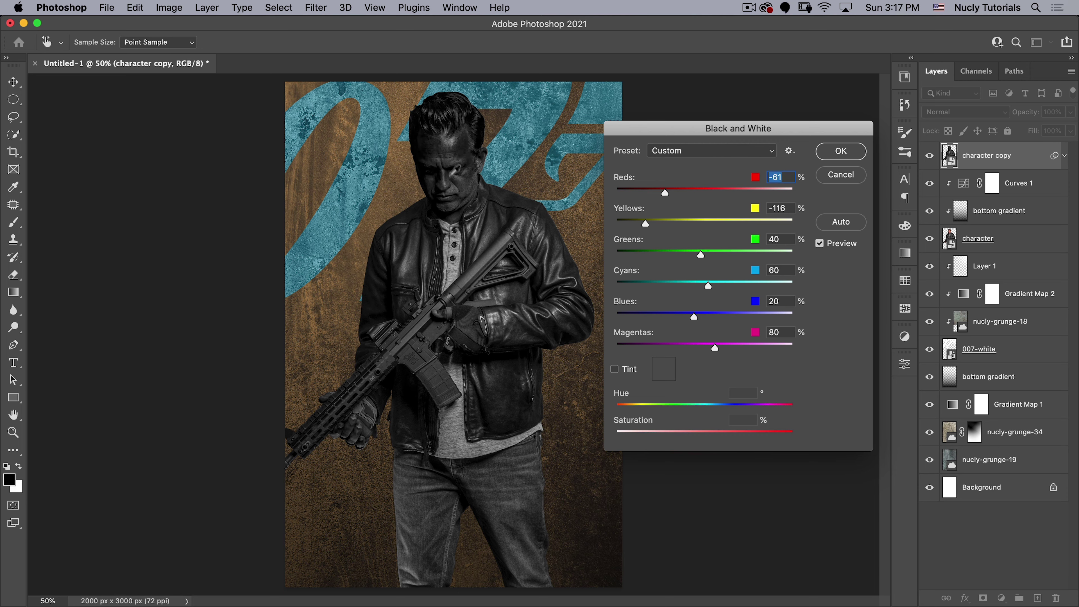
Step: Set Greens to -126, Cyans to -162, Blues to -177 and Magentas to -181, refine Yellows to -105 and Reds to -37, and apply the adjustment
{"action": "left_click", "coordinate": [641, 251]}
{"action": "left_click", "coordinate": [628, 282]}
{"action": "left_click", "coordinate": [647, 314]}
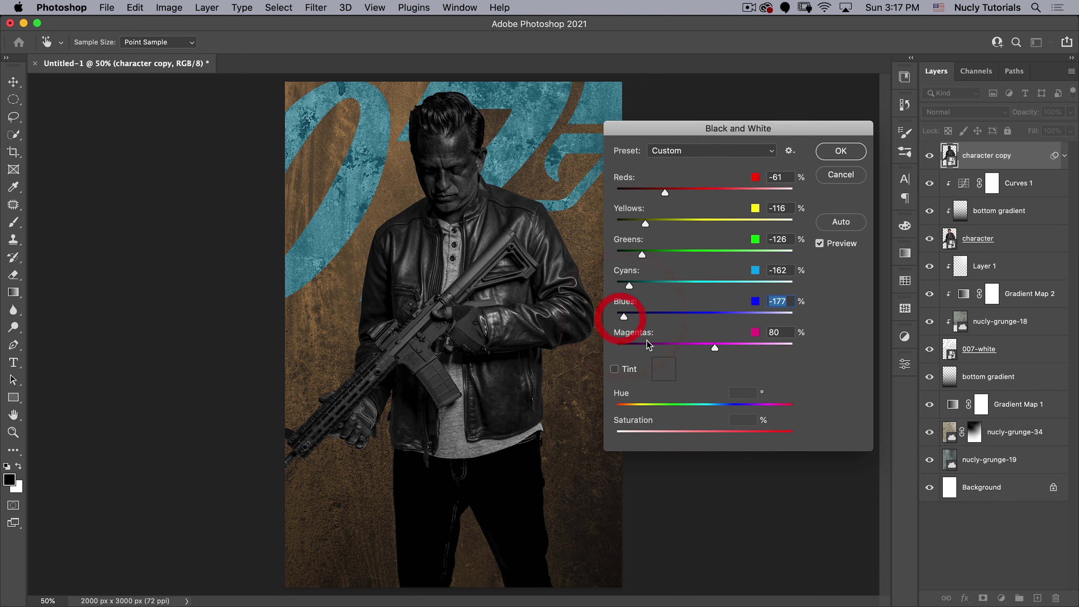
{"action": "left_click", "coordinate": [622, 345]}
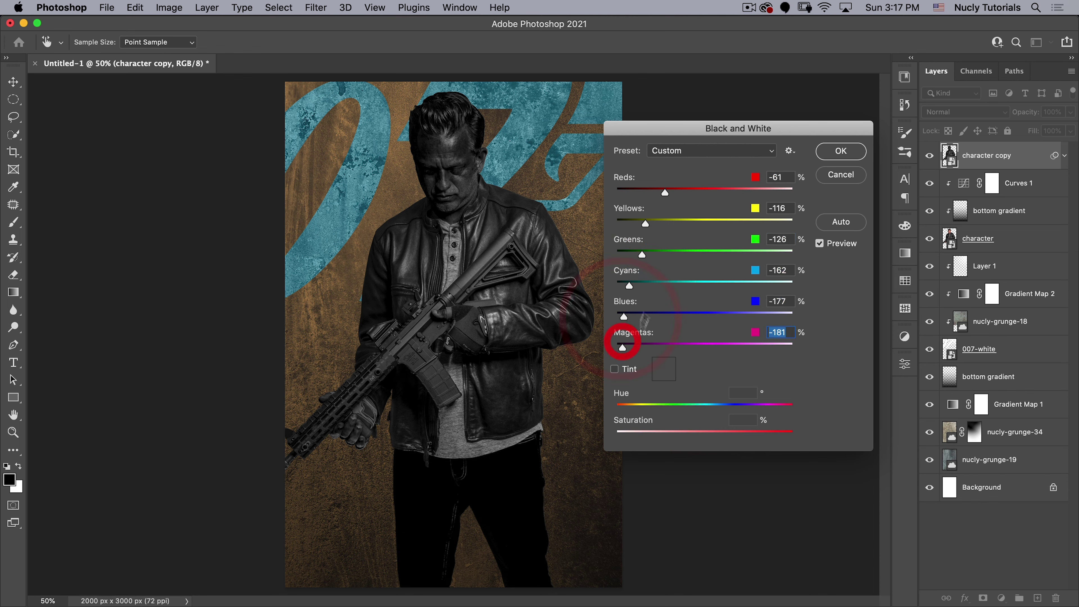
{"action": "left_click", "coordinate": [649, 222]}
{"action": "left_click", "coordinate": [673, 193]}
{"action": "left_click_drag", "start_coordinate": [674, 193], "coordinate": [672, 193]}
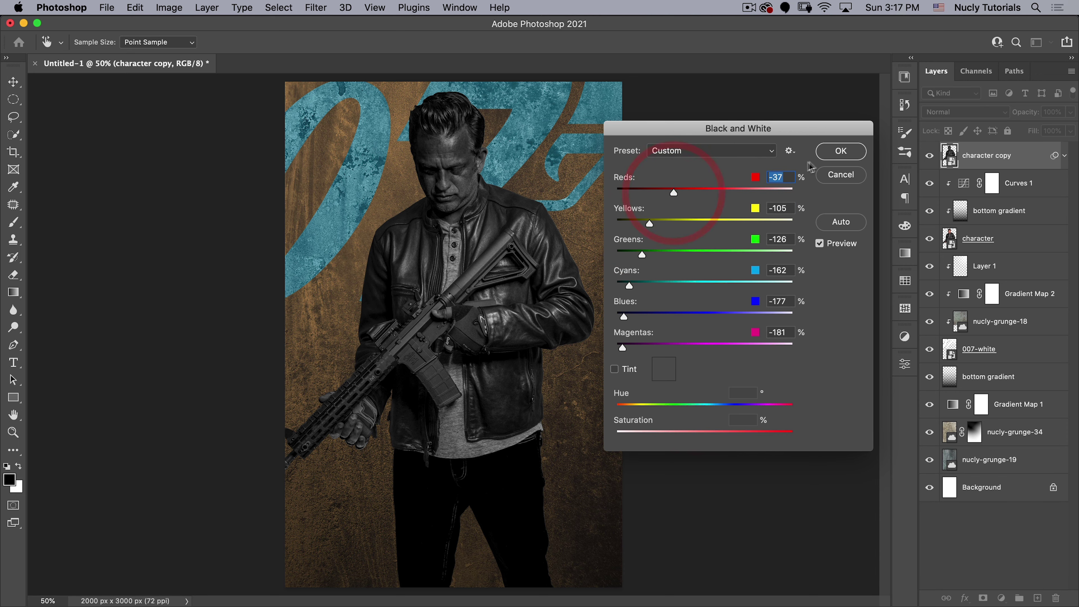
{"action": "left_click", "coordinate": [833, 151]}
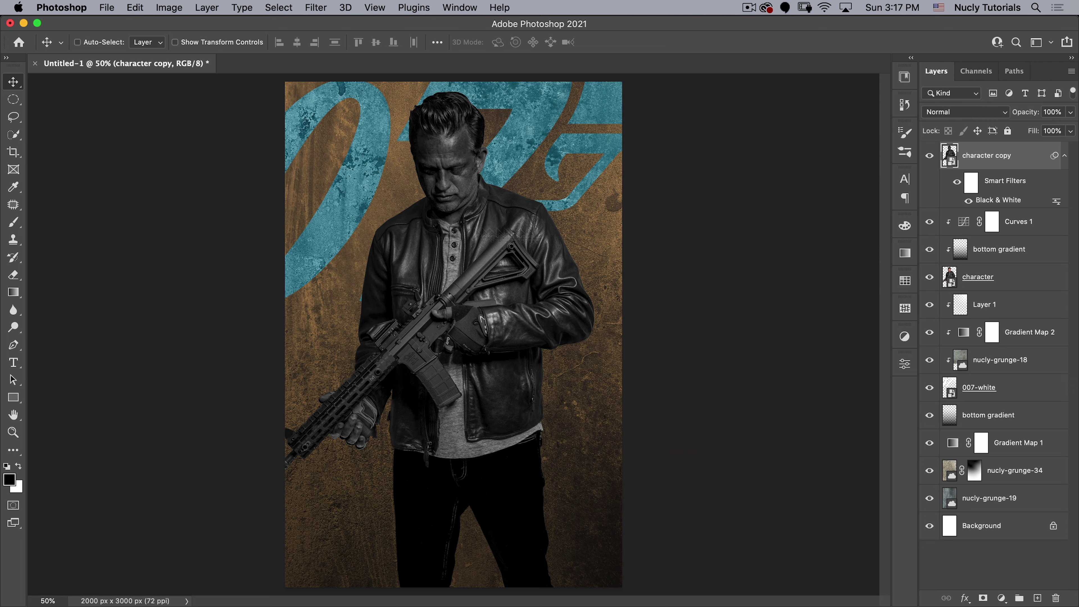
Step: Apply a Curves smart filter to the character copy, setting the black point's input to 27 and pulling the white point inward for stronger contrast
{"action": "left_click", "coordinate": [169, 8]}
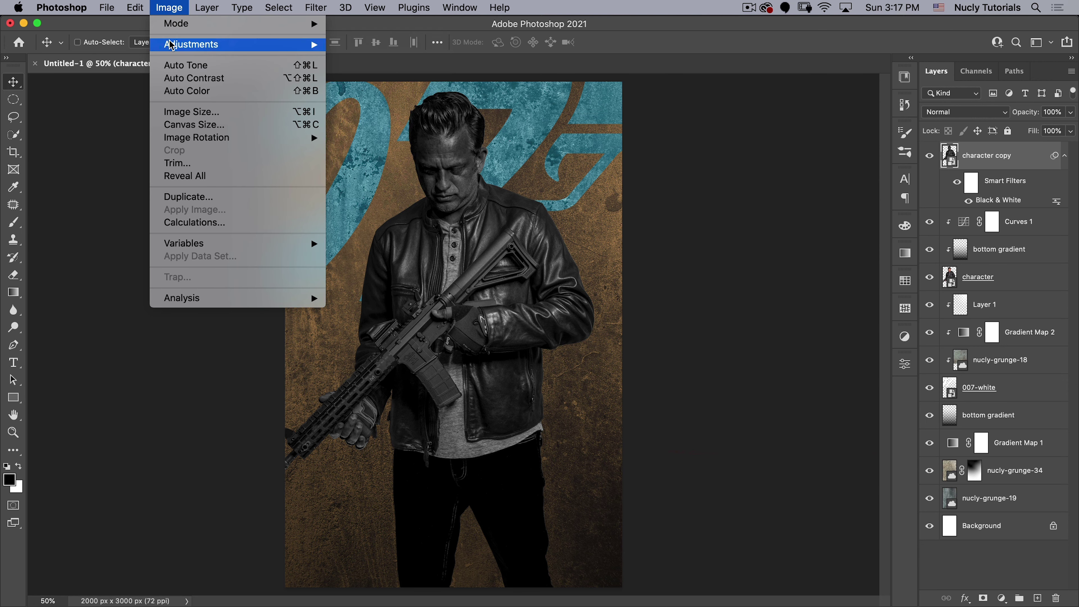
{"action": "mouse_move", "coordinate": [291, 47]}
{"action": "left_click", "coordinate": [361, 70]}
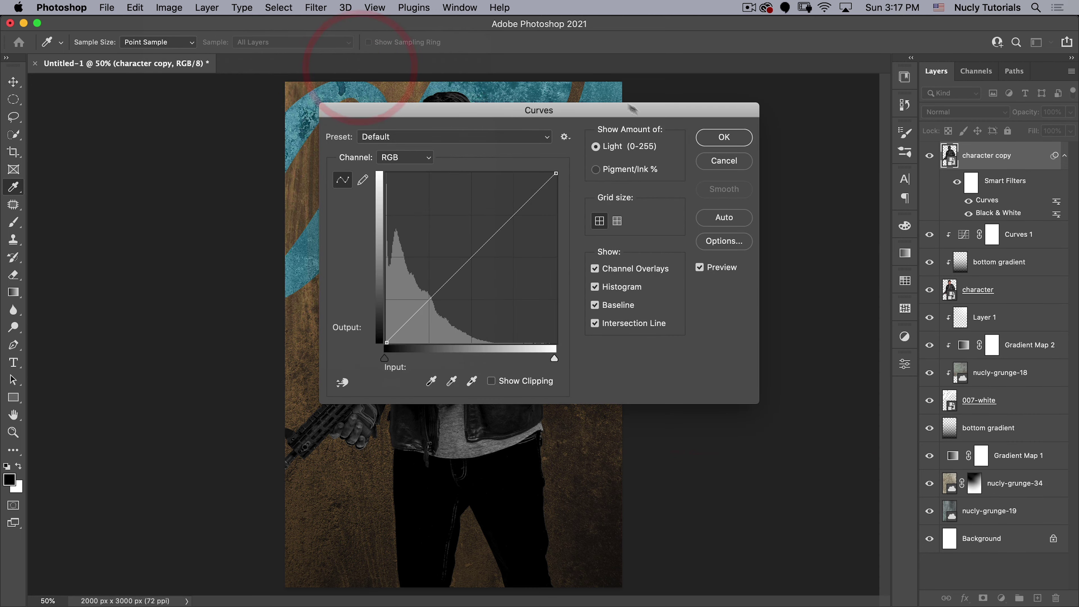
{"action": "left_click_drag", "start_coordinate": [513, 107], "coordinate": [735, 96]}
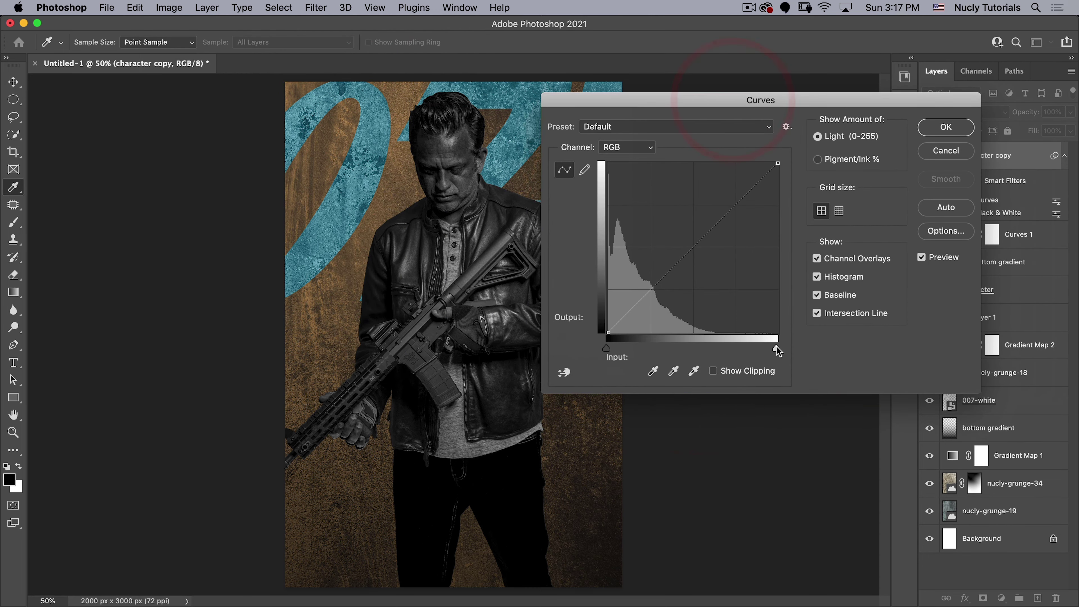
{"action": "left_click_drag", "start_coordinate": [778, 347], "coordinate": [717, 344]}
{"action": "left_click_drag", "start_coordinate": [606, 348], "coordinate": [624, 348]}
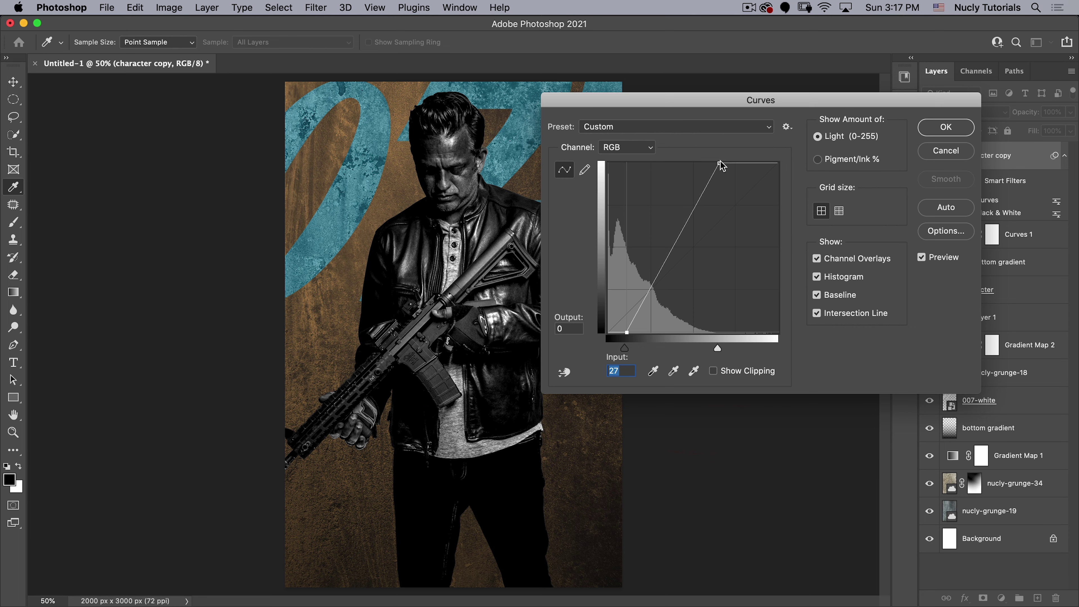
{"action": "left_click_drag", "start_coordinate": [720, 163], "coordinate": [728, 160]}
{"action": "left_click", "coordinate": [945, 127]}
Step: Set the character copy's blend mode to Screen and raise the underlying layer's Blend If black point to 126
{"action": "left_click", "coordinate": [949, 112]}
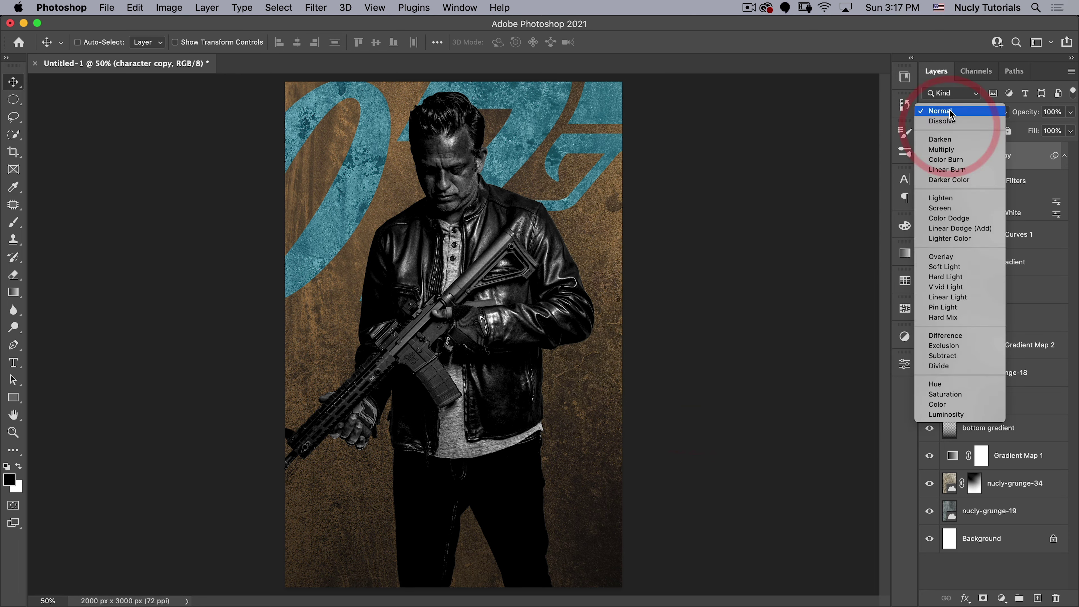
{"action": "left_click", "coordinate": [949, 208]}
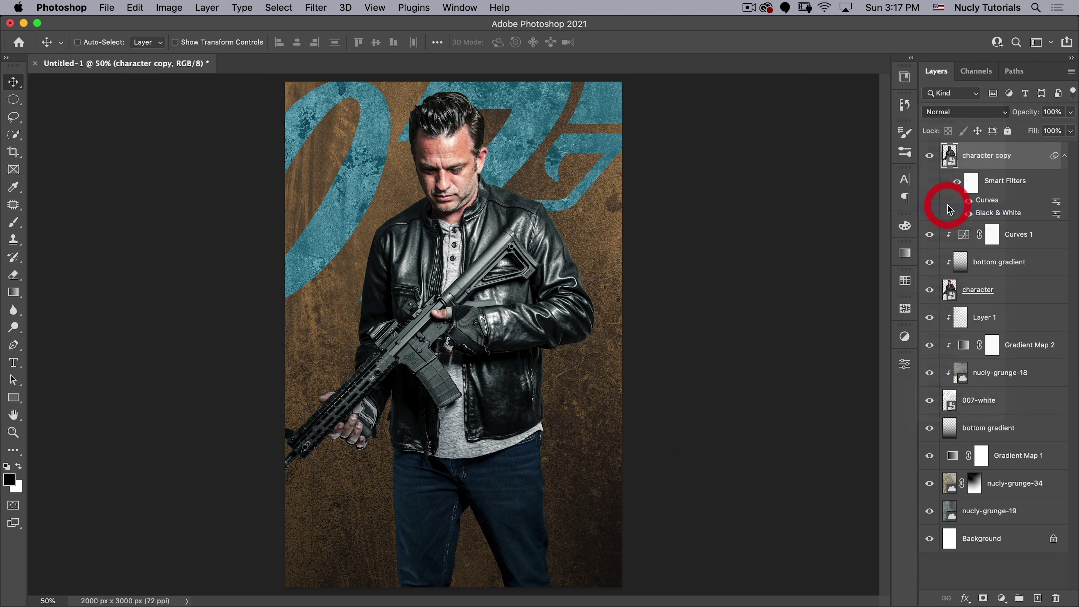
{"action": "double_click", "coordinate": [1044, 158]}
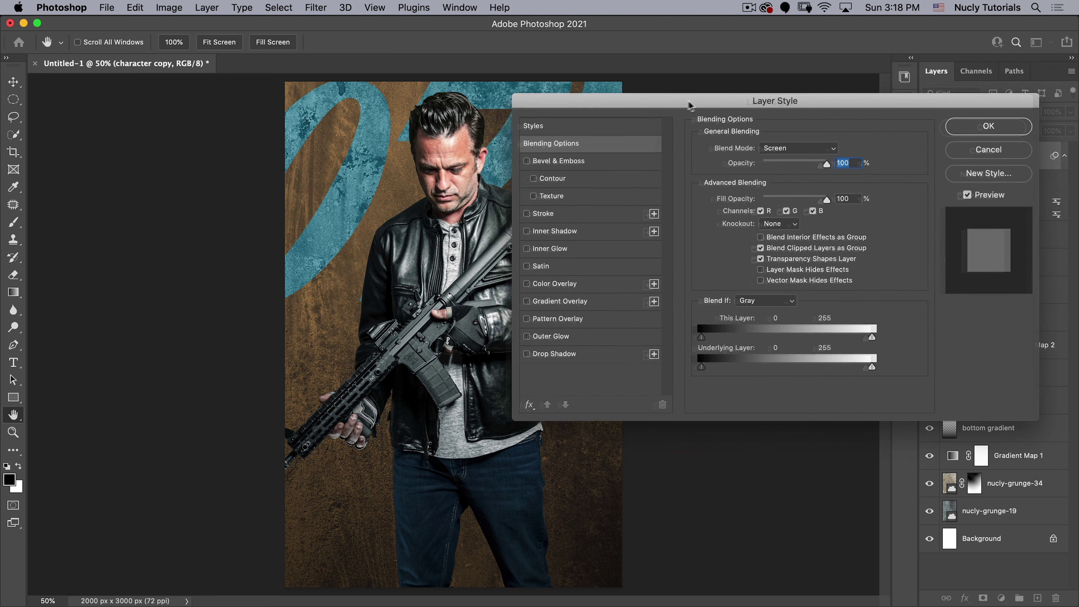
{"action": "left_click_drag", "start_coordinate": [670, 110], "coordinate": [706, 99]}
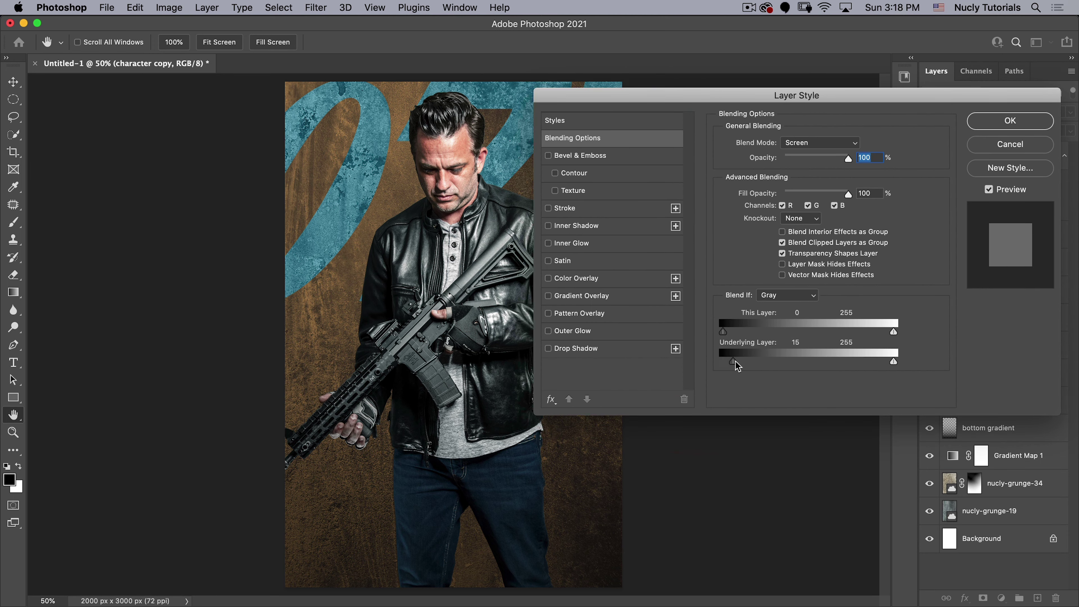
{"action": "left_click_drag", "start_coordinate": [737, 365], "coordinate": [801, 349]}
{"action": "left_click", "coordinate": [808, 349]}
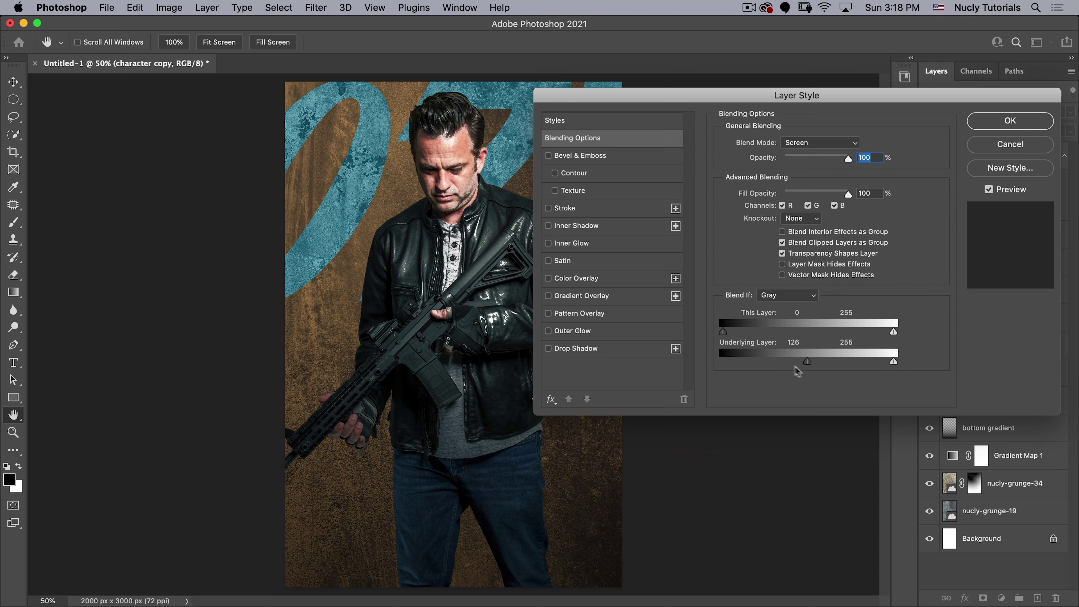
Step: Split the underlying layer's Blend If black slider, placing the dark half at 66 and the light half near the white end, and apply it
{"action": "key", "text": "alt"}
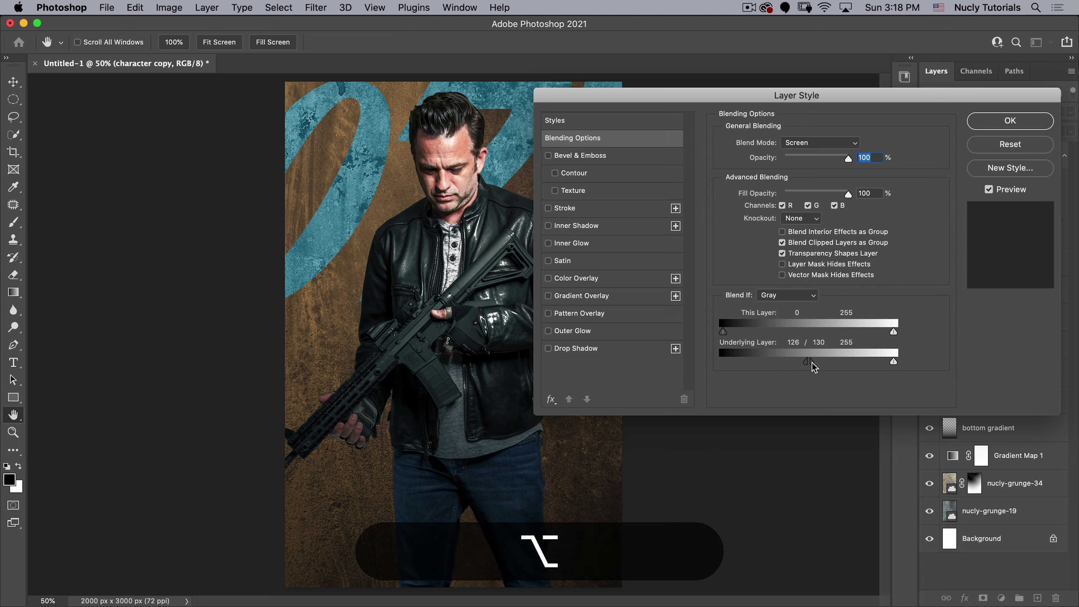
{"action": "left_click_drag", "start_coordinate": [812, 366], "coordinate": [766, 362]}
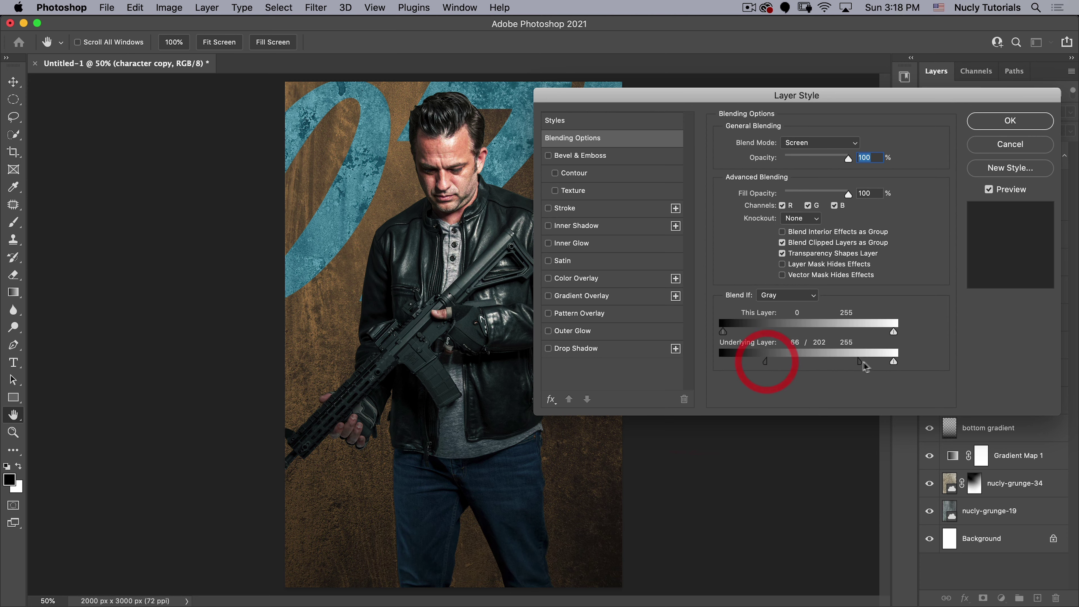
{"action": "left_click_drag", "start_coordinate": [859, 362], "coordinate": [878, 362]}
{"action": "left_click", "coordinate": [1010, 121]}
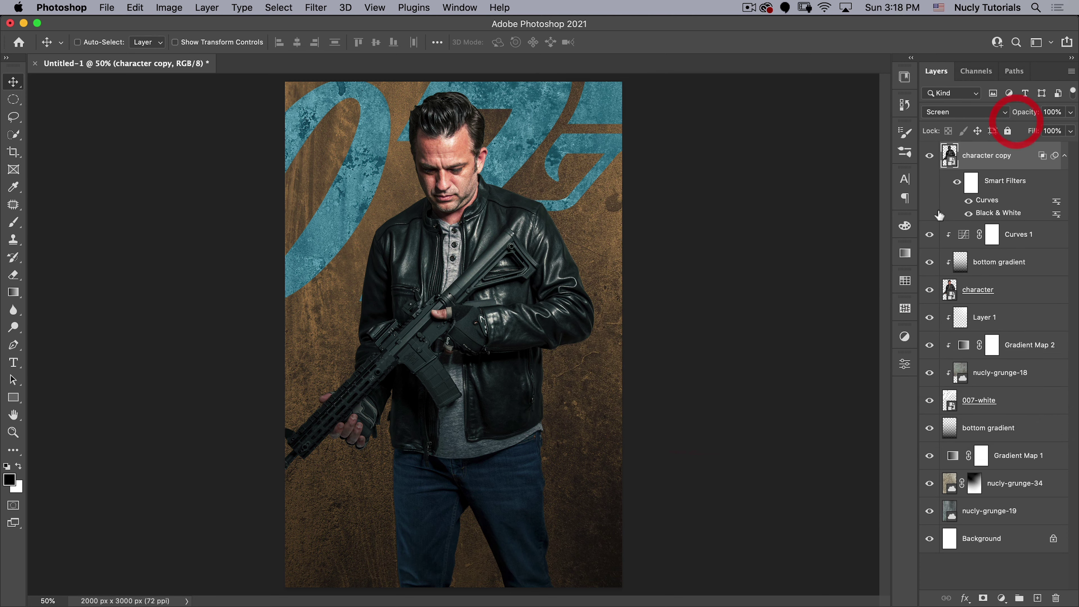
Step: Compare the composition with and without the character copy layer by toggling its visibility
{"action": "left_click", "coordinate": [929, 159]}
{"action": "left_click", "coordinate": [929, 158]}
{"action": "left_click", "coordinate": [929, 159]}
{"action": "left_click", "coordinate": [930, 158]}
{"action": "left_click", "coordinate": [930, 159]}
{"action": "left_click", "coordinate": [930, 158]}
{"action": "left_click", "coordinate": [930, 158]}
{"action": "left_click", "coordinate": [930, 158]}
{"action": "left_click", "coordinate": [929, 158]}
{"action": "left_click", "coordinate": [930, 158]}
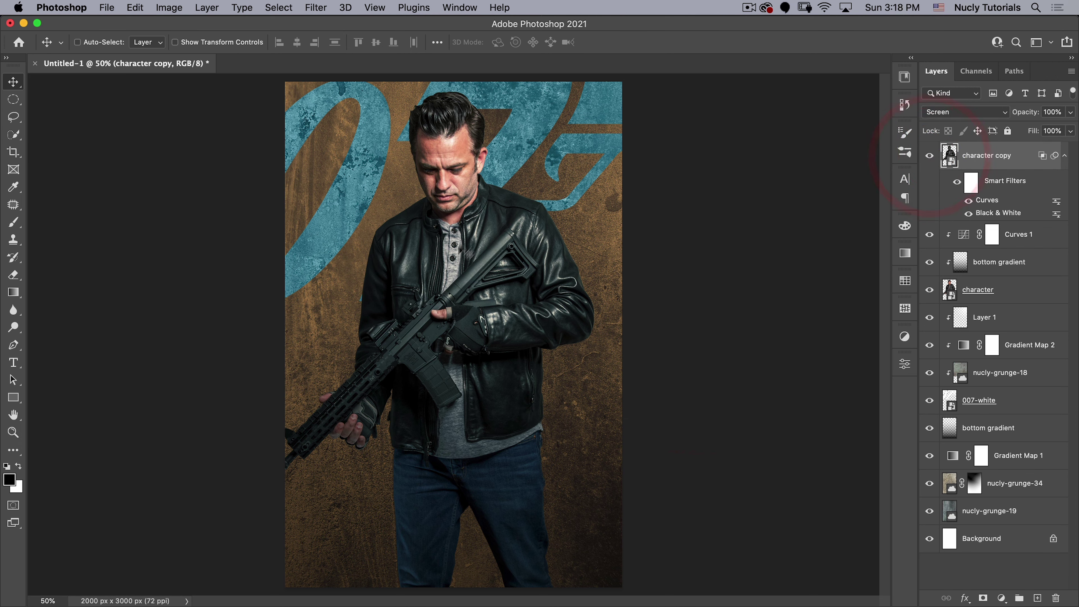
Step: Add a black mask to the character copy and reveal the face area with a white-to-transparent radial gradient, then compare the layer on and off
{"action": "left_click", "coordinate": [983, 599], "text": "alt"}
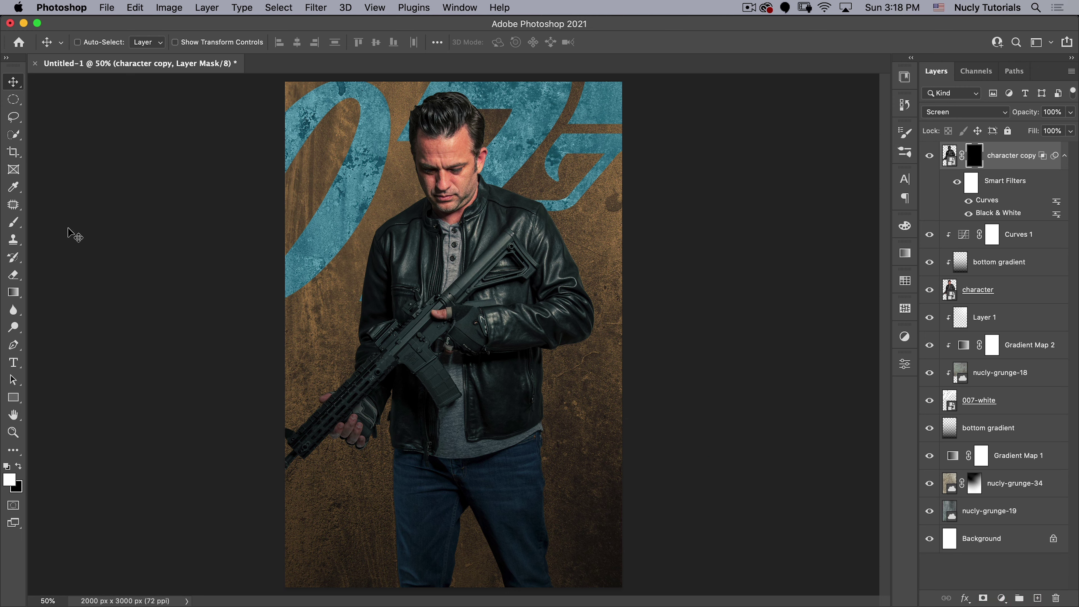
{"action": "key", "text": "g"}
{"action": "key", "text": "x"}
{"action": "left_click", "coordinate": [170, 41]}
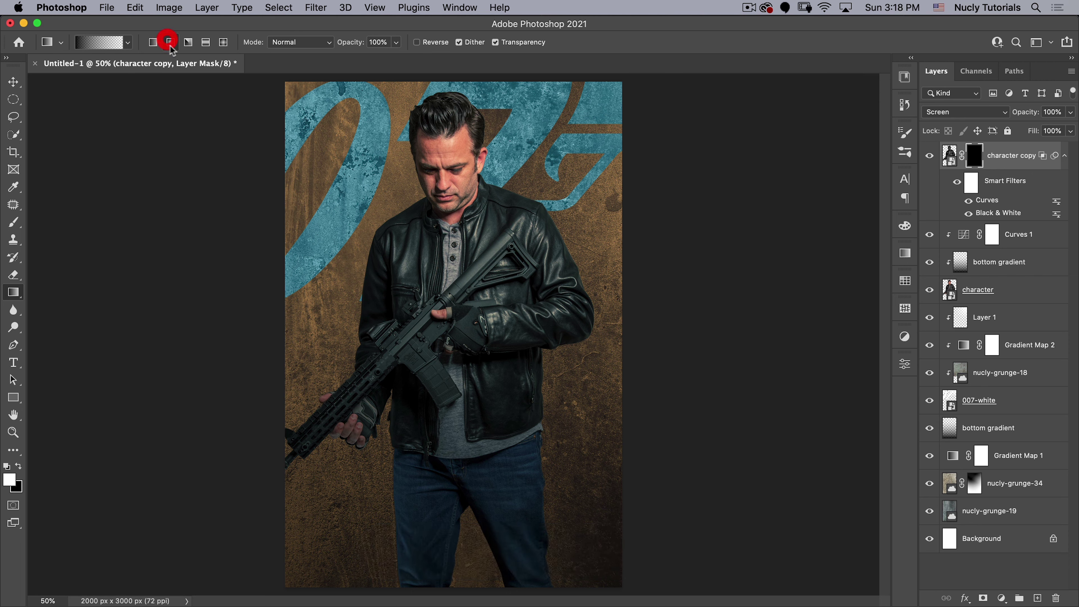
{"action": "key", "text": "x"}
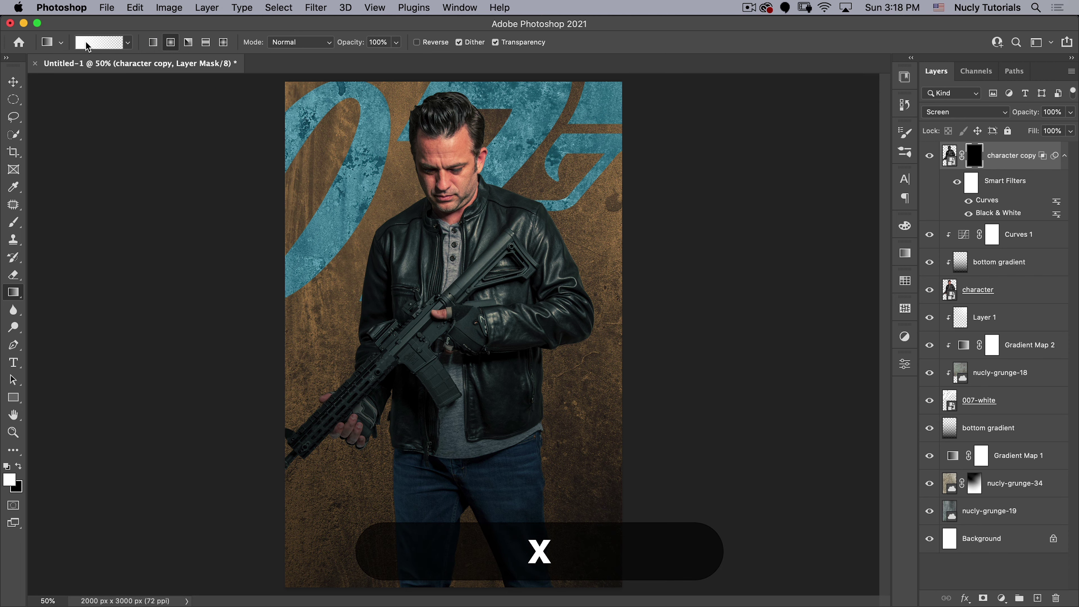
{"action": "left_click_drag", "start_coordinate": [445, 160], "coordinate": [531, 335]}
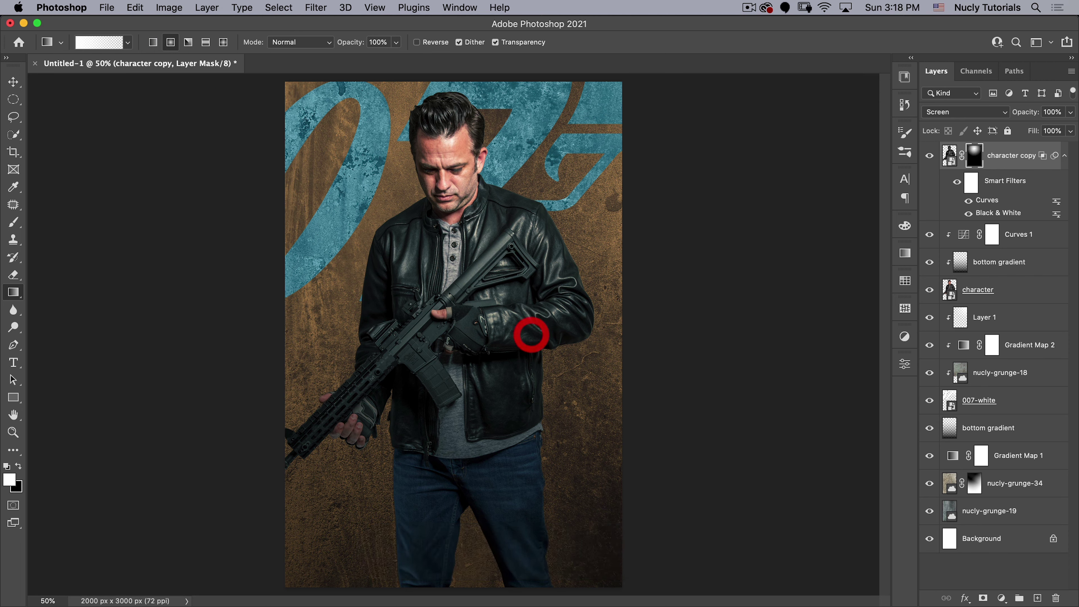
{"action": "left_click_drag", "start_coordinate": [391, 174], "coordinate": [386, 174]}
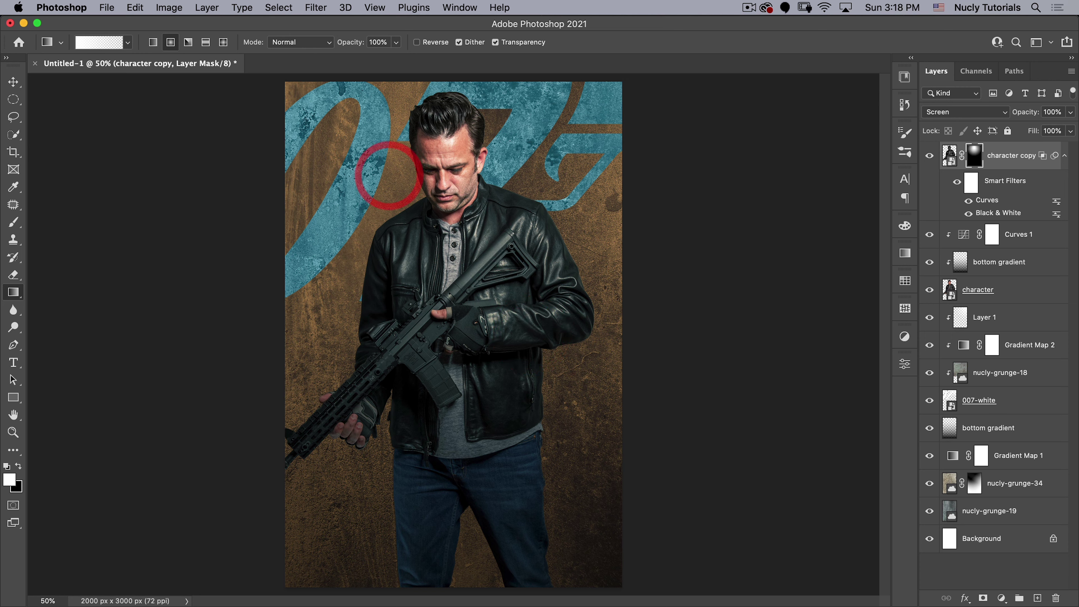
{"action": "left_click", "coordinate": [929, 156]}
{"action": "left_click", "coordinate": [929, 156]}
{"action": "left_click", "coordinate": [929, 156]}
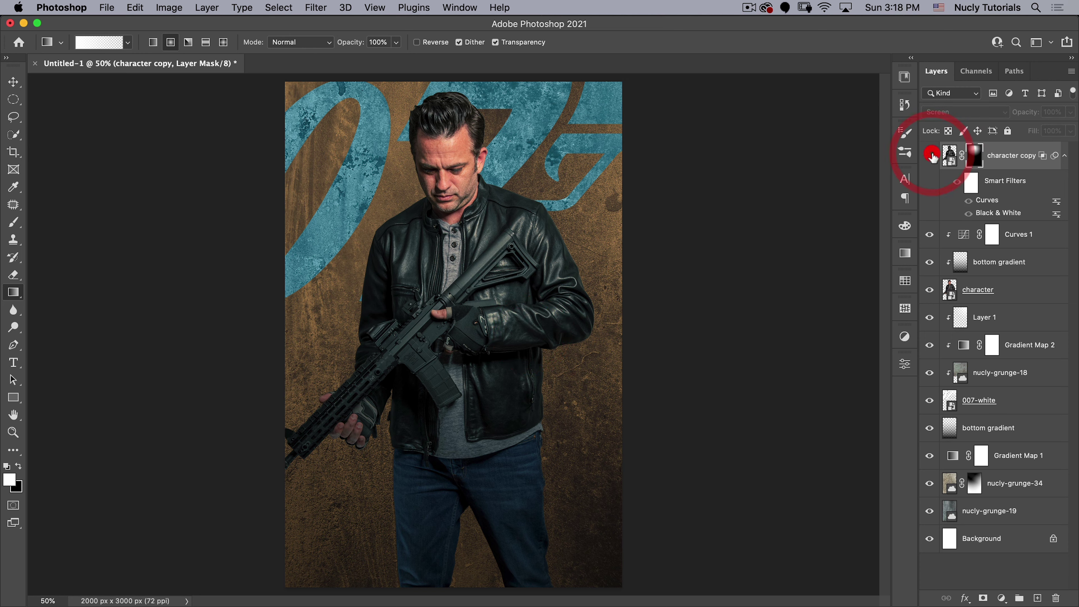
{"action": "left_click", "coordinate": [929, 156]}
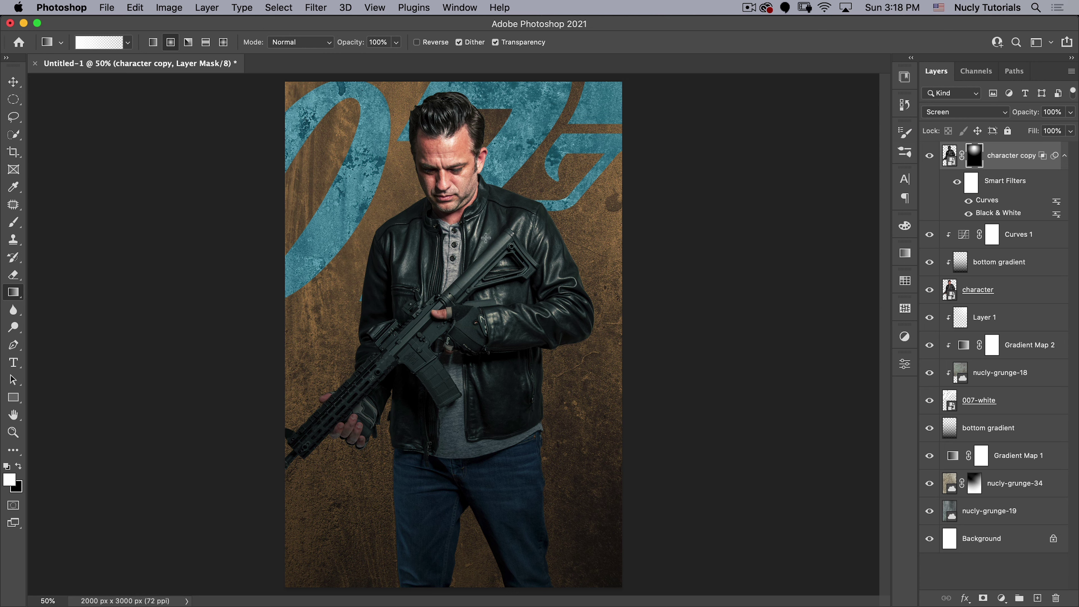
{"action": "key", "text": "v"}
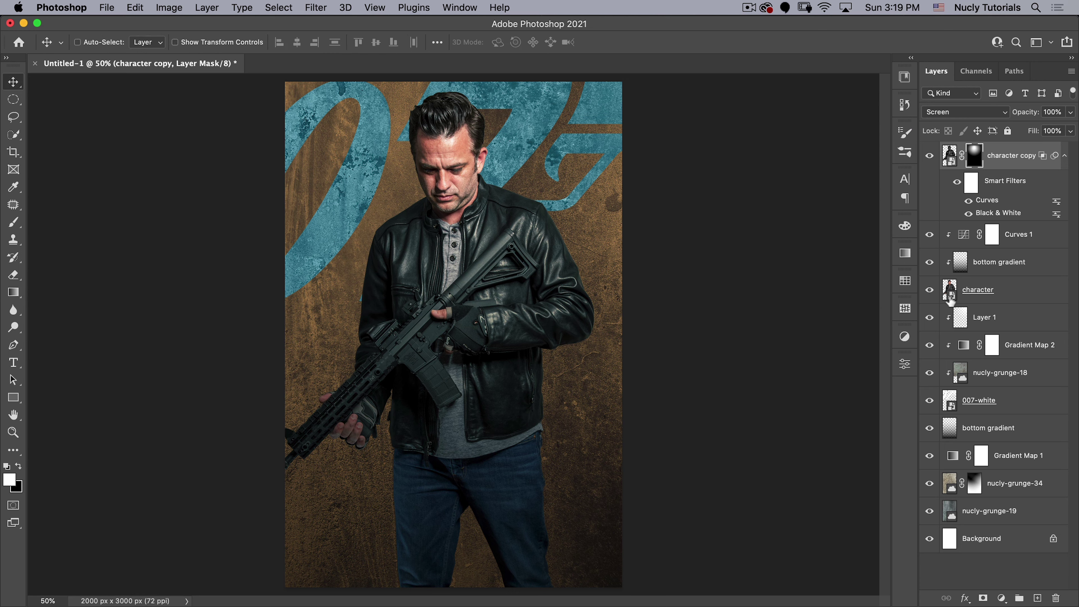
Step: Create a new layer between Layer 1 and the character layer and name it "character shadow"
{"action": "left_click", "coordinate": [979, 293]}
{"action": "left_click", "coordinate": [987, 316]}
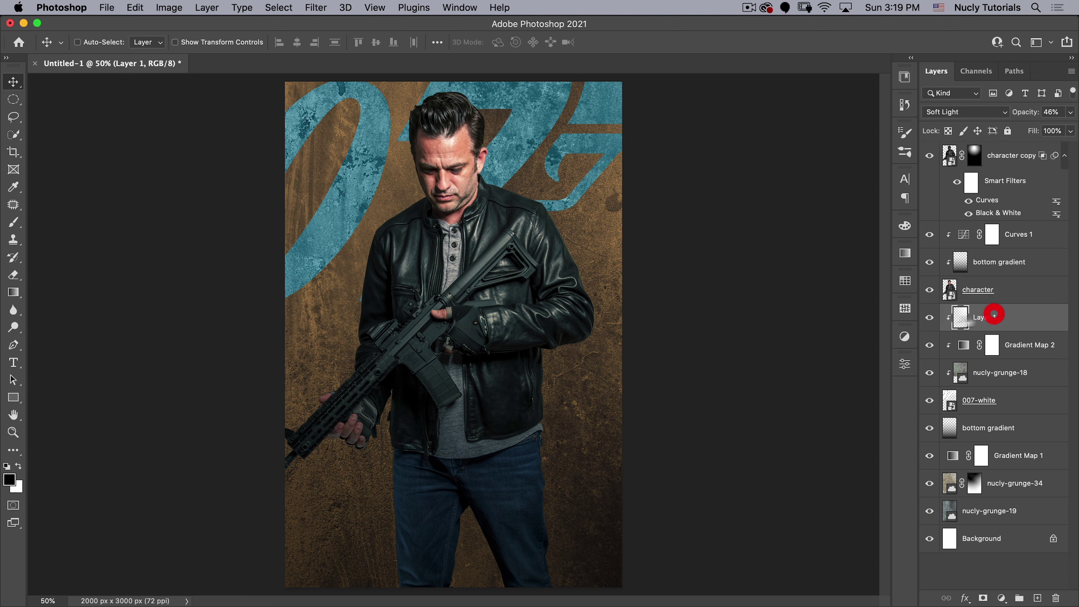
{"action": "left_click", "coordinate": [1038, 598]}
{"action": "double_click", "coordinate": [973, 317]}
{"action": "type", "text": "ch"}
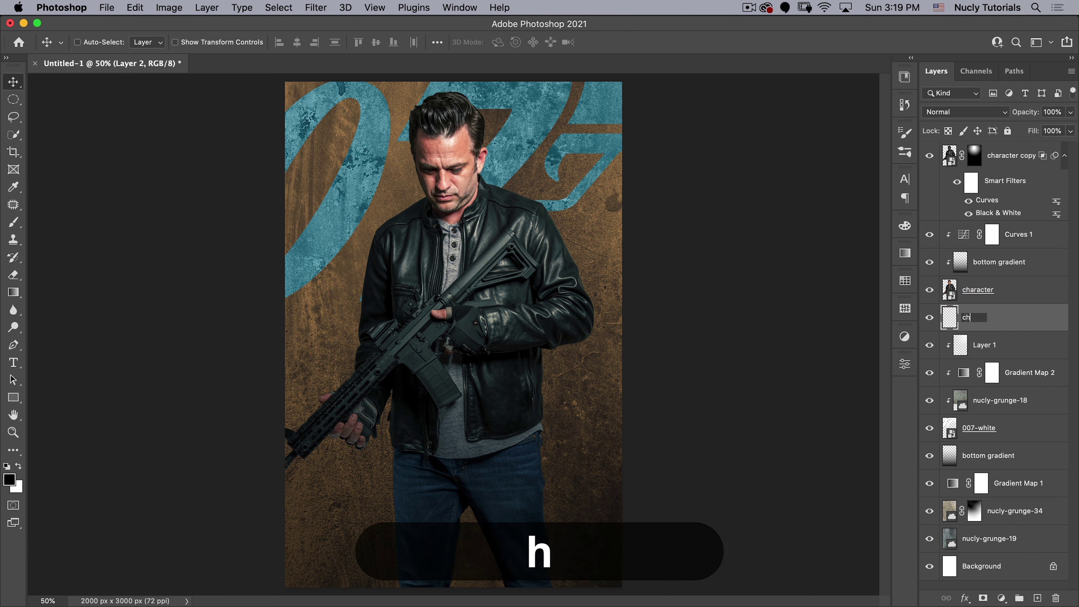
{"action": "type", "text": "aracter shadow"}
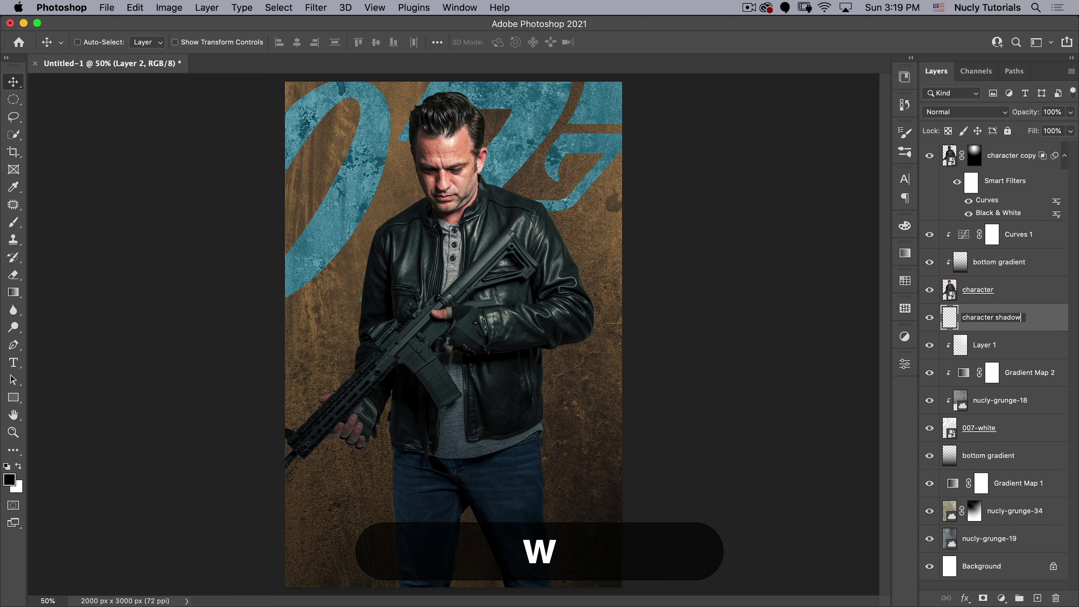
{"action": "key", "text": "Return"}
Step: Fill the character's outline with black on the character shadow layer, deselect, and offset the silhouette down and to the left of the man
{"action": "key", "text": "super"}
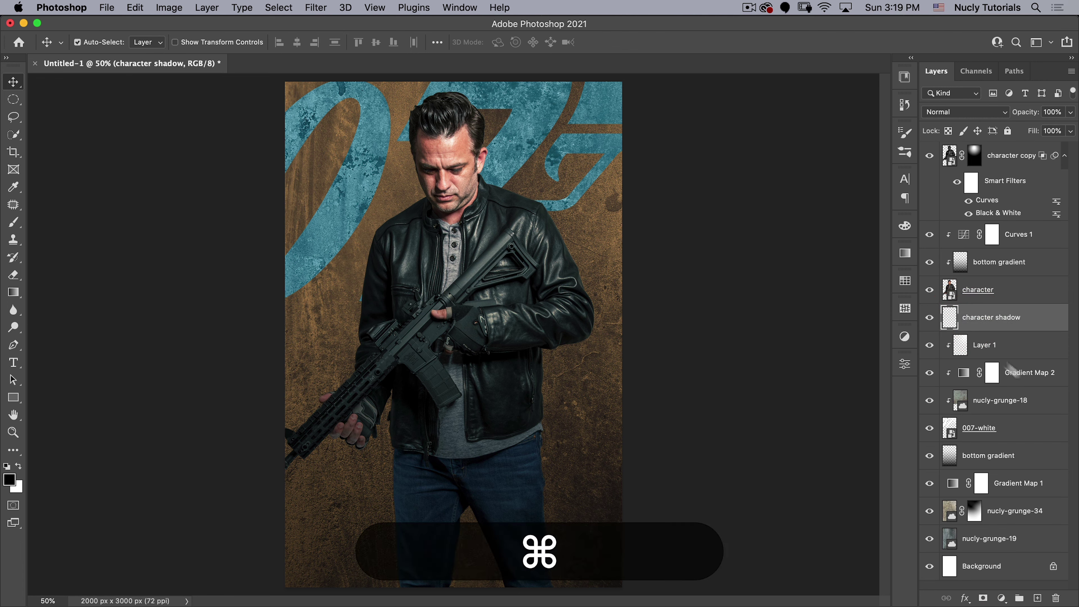
{"action": "left_click", "coordinate": [949, 291], "text": "super"}
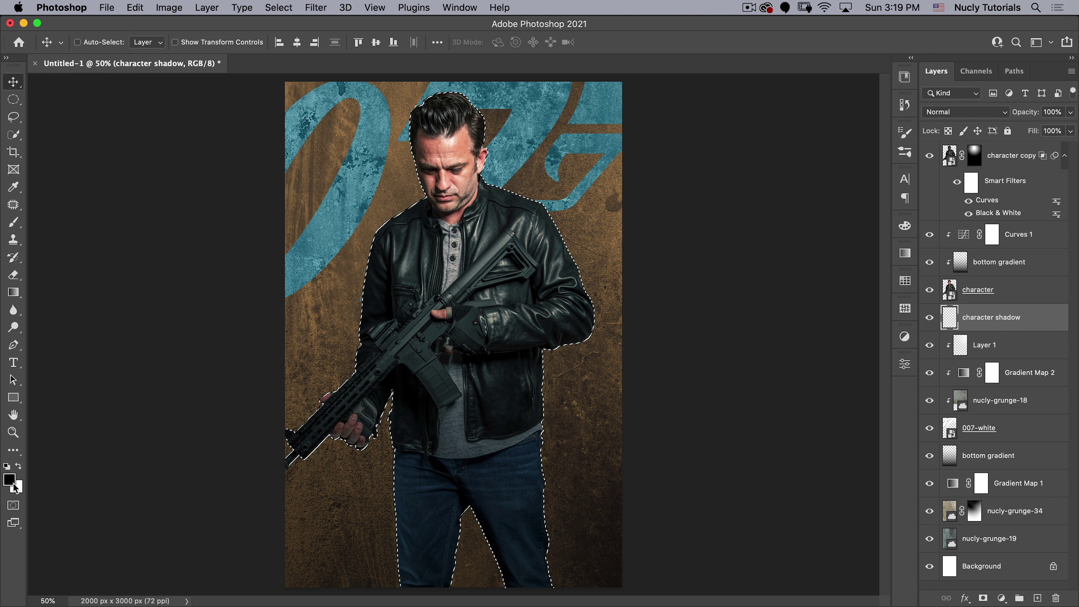
{"action": "key", "text": "alt"}
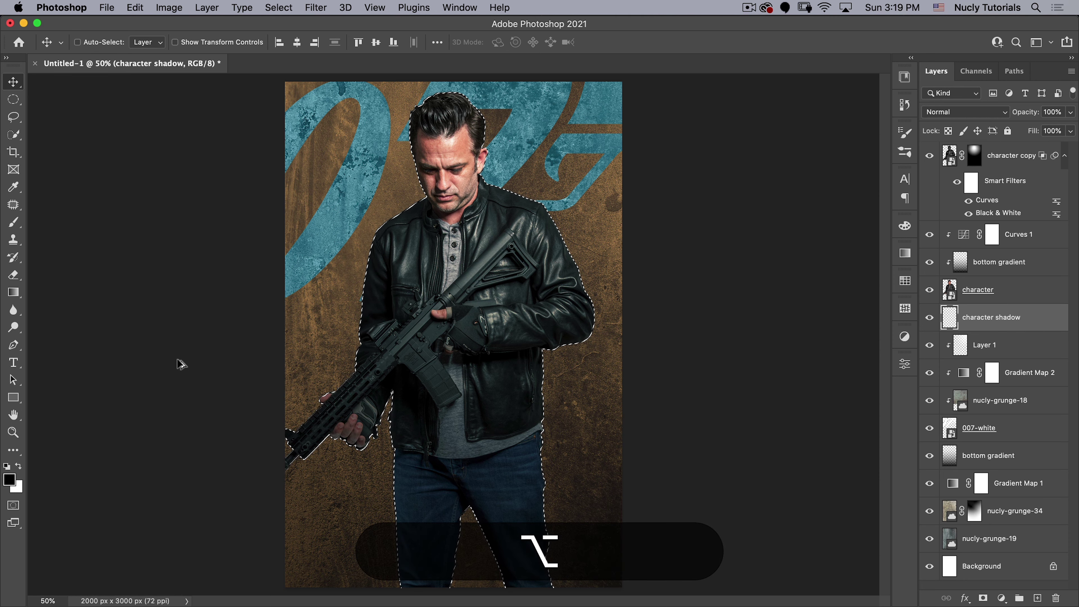
{"action": "key", "text": "alt+BackSpace"}
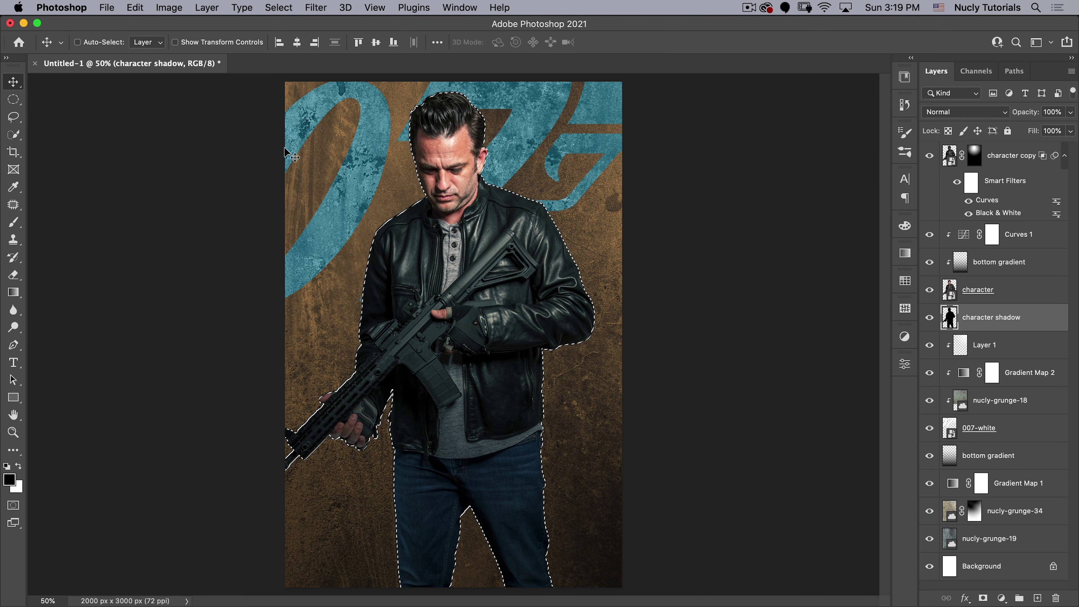
{"action": "left_click", "coordinate": [279, 7]}
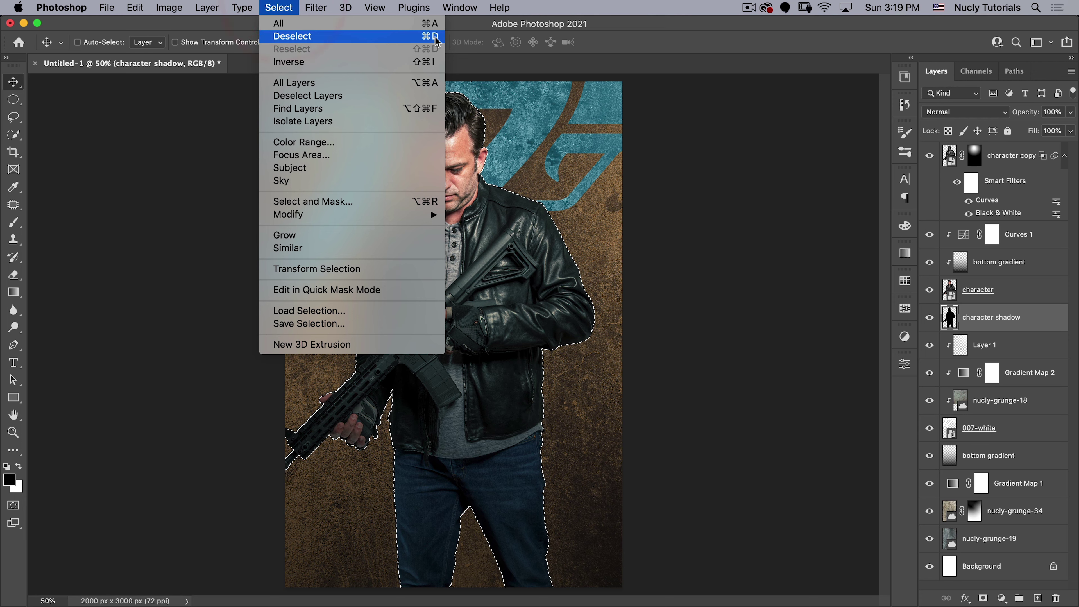
{"action": "key", "text": "super+d"}
{"action": "left_click_drag", "start_coordinate": [488, 221], "coordinate": [366, 290]}
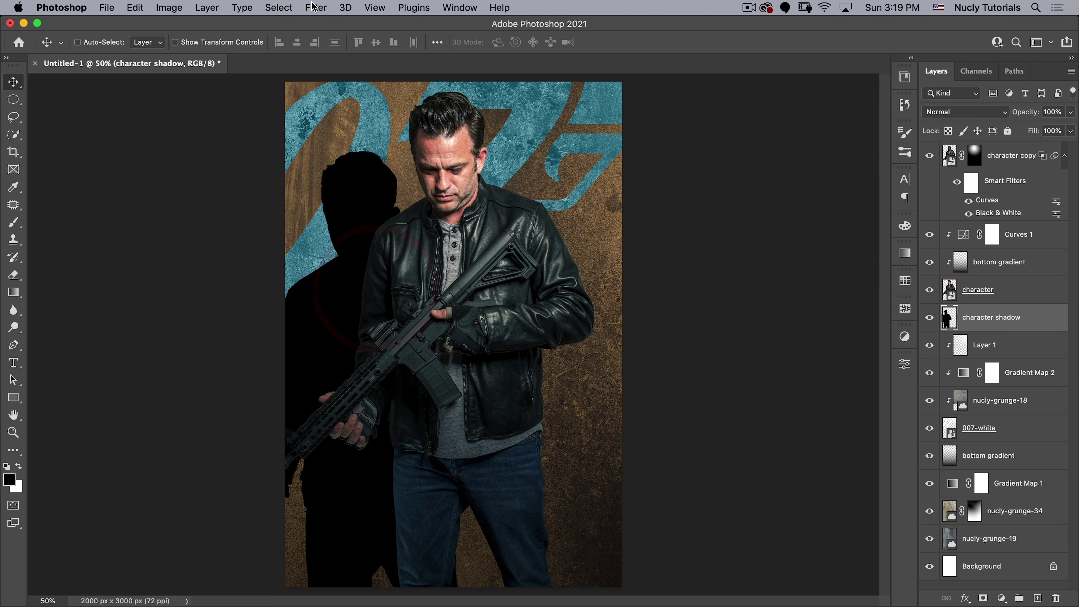
Step: Apply a Gaussian Blur with a 55-pixel radius to the character shadow layer
{"action": "left_click", "coordinate": [315, 7]}
{"action": "mouse_move", "coordinate": [336, 188]}
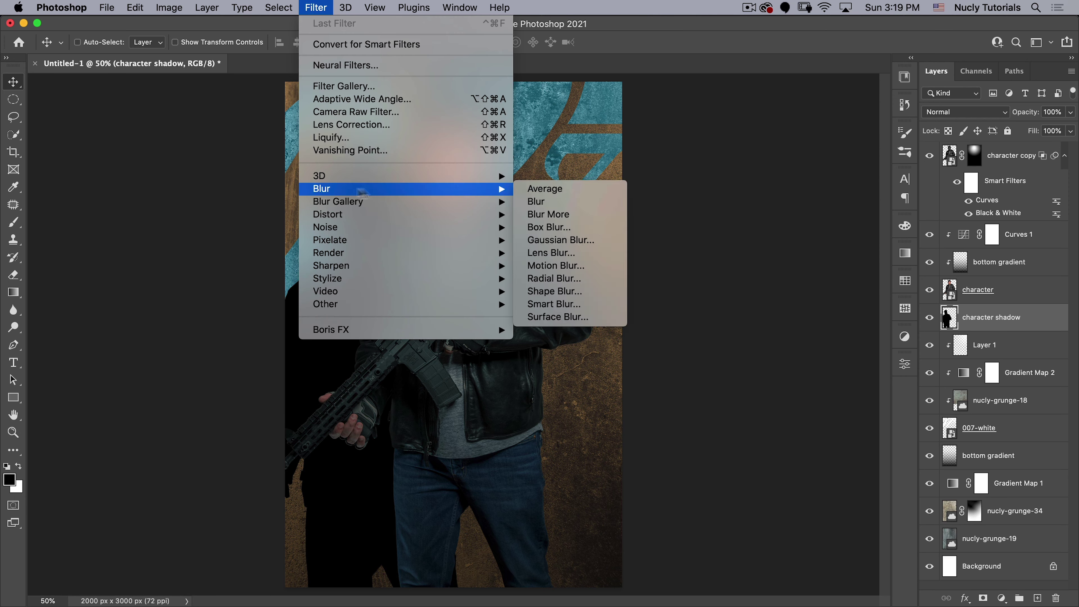
{"action": "left_click", "coordinate": [555, 239]}
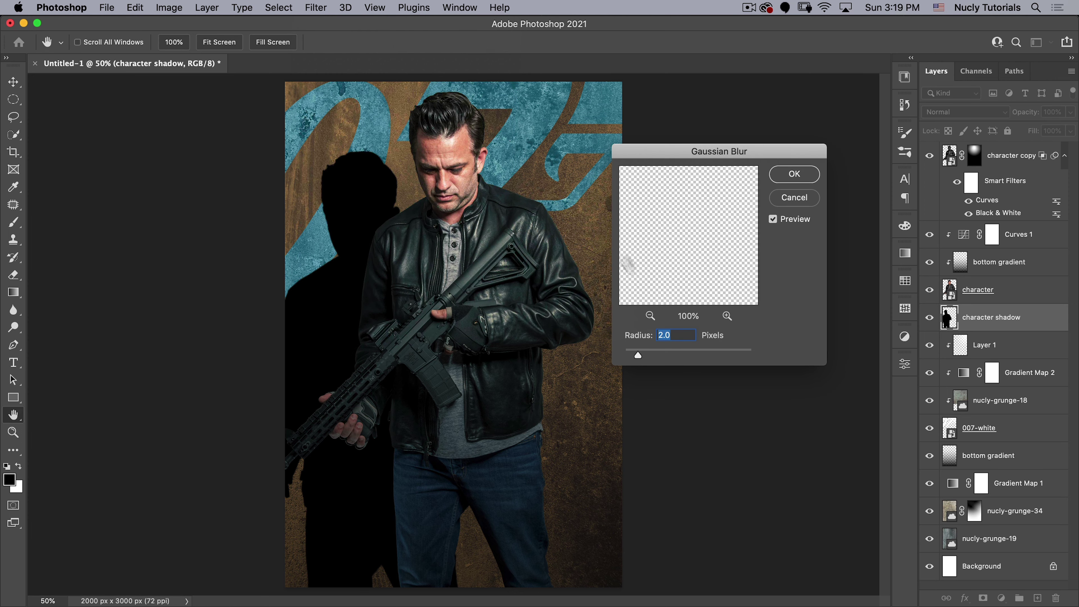
{"action": "left_click_drag", "start_coordinate": [653, 356], "coordinate": [698, 356]}
{"action": "left_click", "coordinate": [695, 356]}
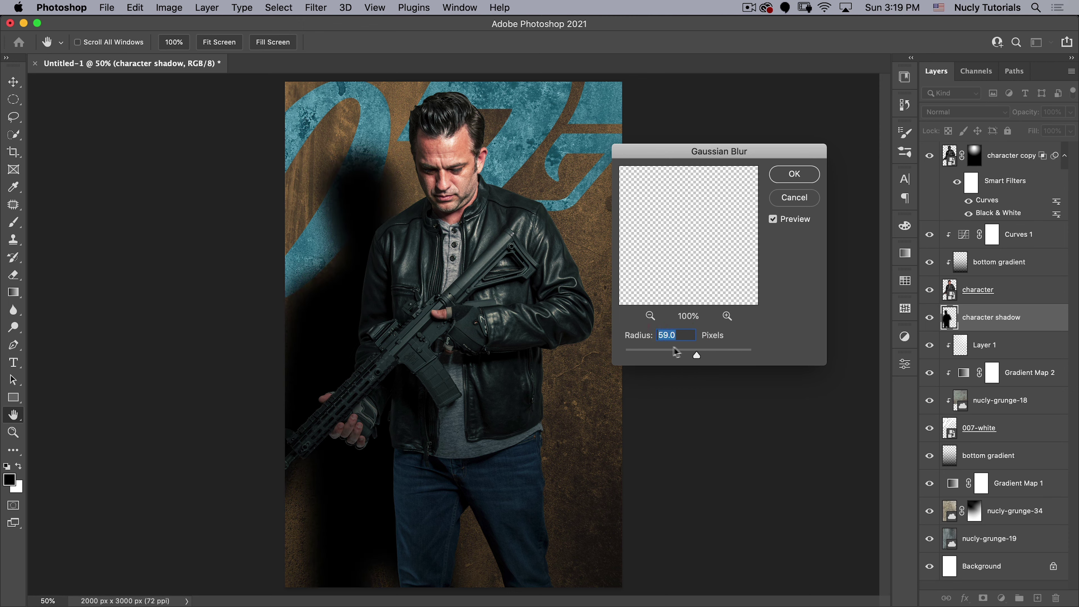
{"action": "type", "text": "55"}
{"action": "left_click", "coordinate": [800, 174]}
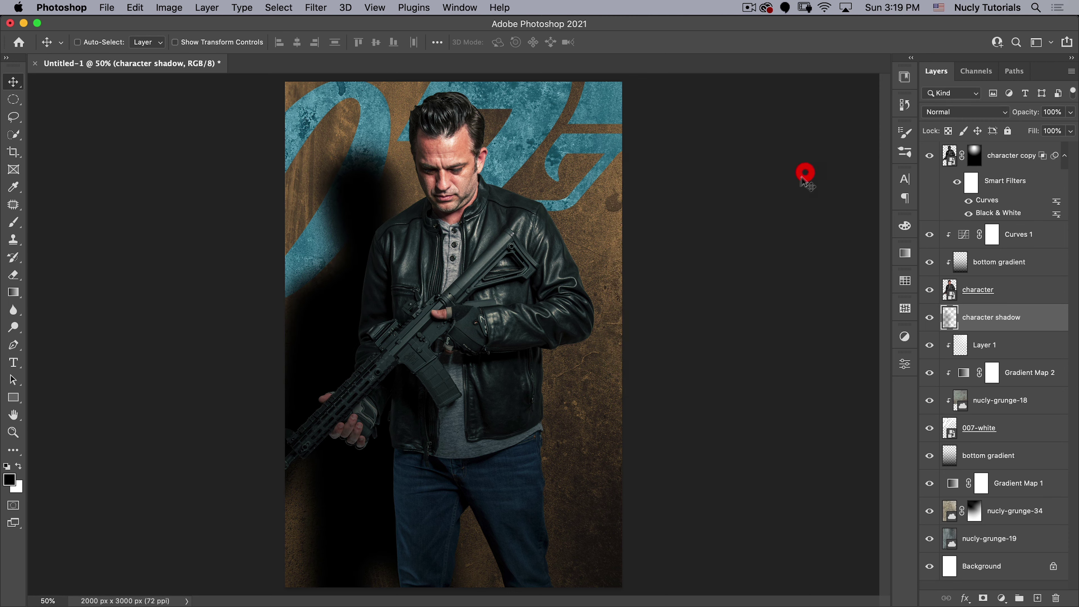
Step: Lower the character shadow layer's opacity to about 53%
{"action": "left_click_drag", "start_coordinate": [1026, 114], "coordinate": [995, 121]}
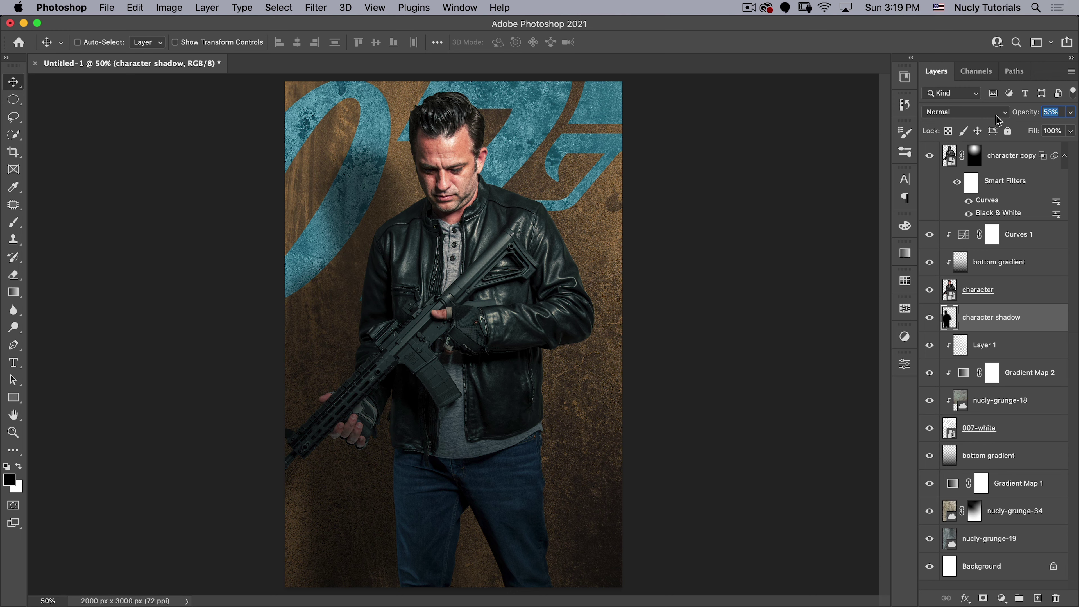
{"action": "left_click_drag", "start_coordinate": [995, 119], "coordinate": [997, 123]}
{"action": "left_click", "coordinate": [1015, 158]}
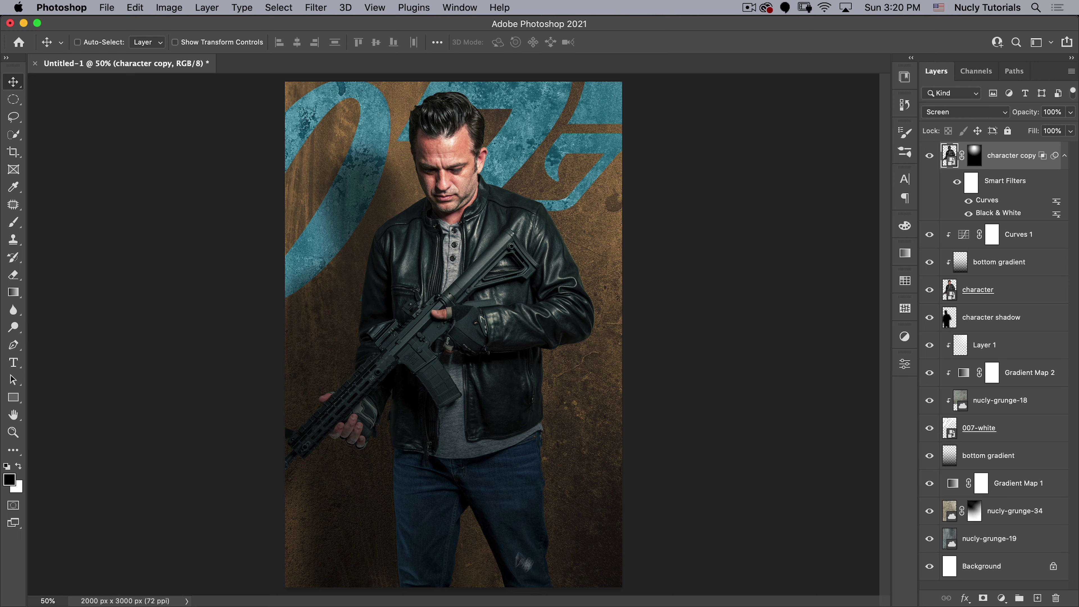
Step: Set the opacity of the bottom gradient below the 007-white layer to 75% and reselect the character copy layer
{"action": "left_click", "coordinate": [1012, 455]}
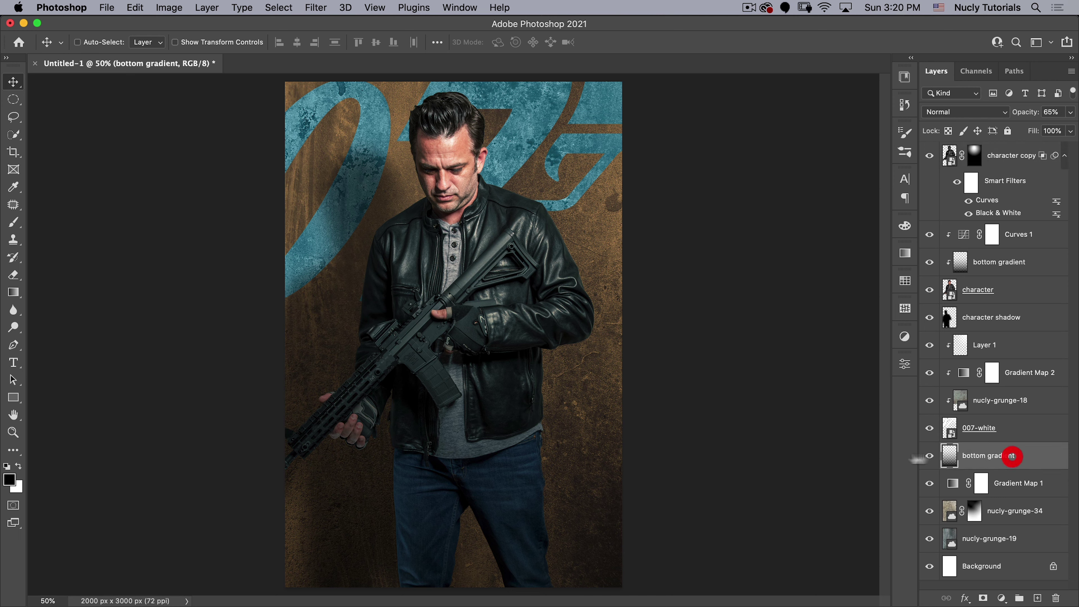
{"action": "left_click_drag", "start_coordinate": [1021, 114], "coordinate": [1028, 114]}
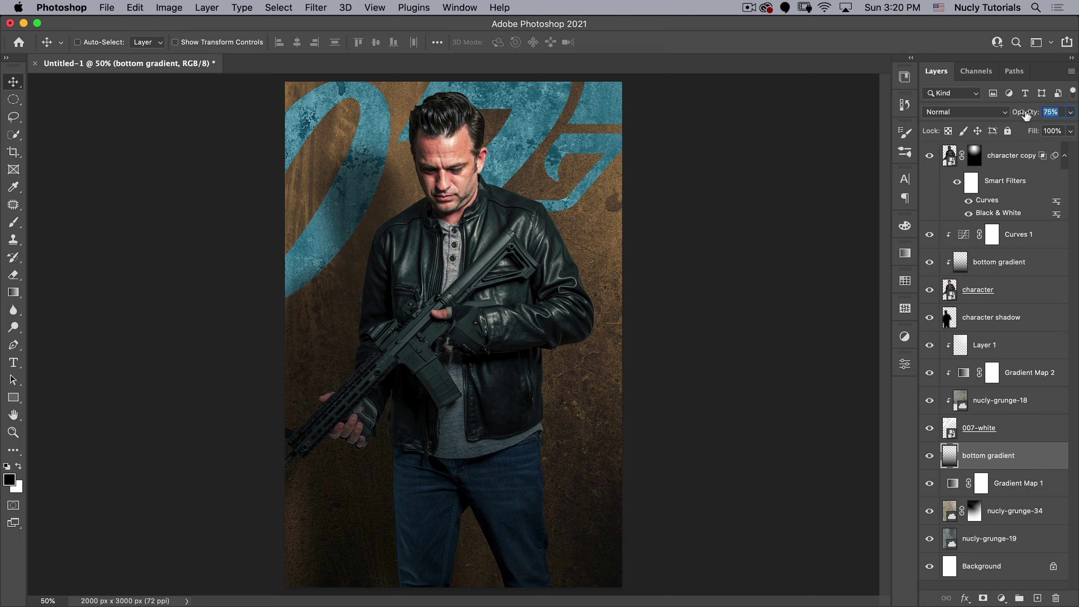
{"action": "left_click", "coordinate": [1025, 115]}
{"action": "left_click", "coordinate": [1024, 156]}
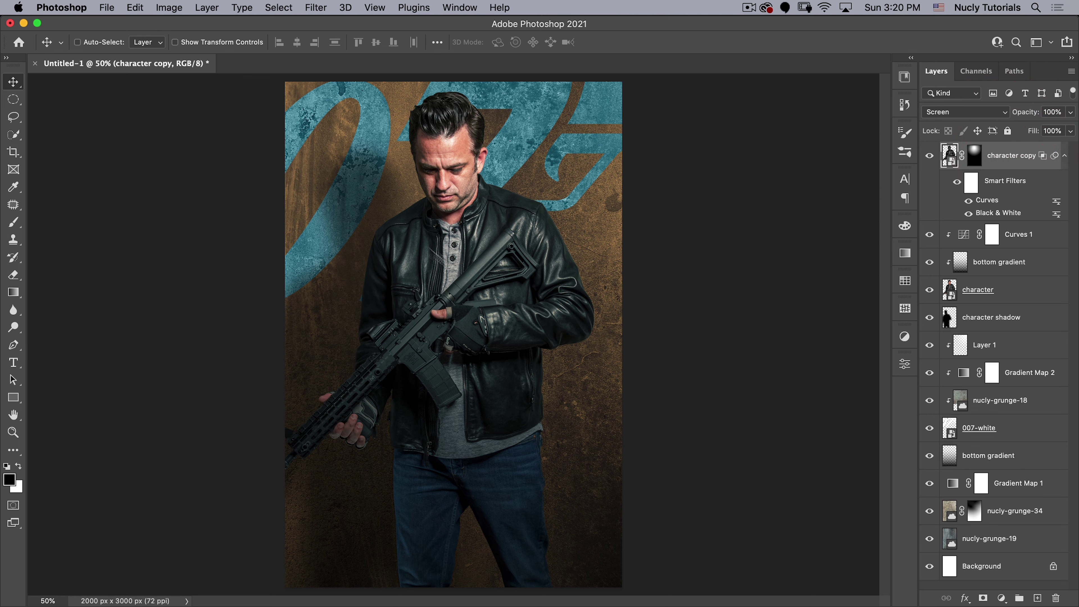
Step: Show the canvas guides and set up the Type tool with the Futura Black font at 442 pt
{"action": "left_click", "coordinate": [327, 6]}
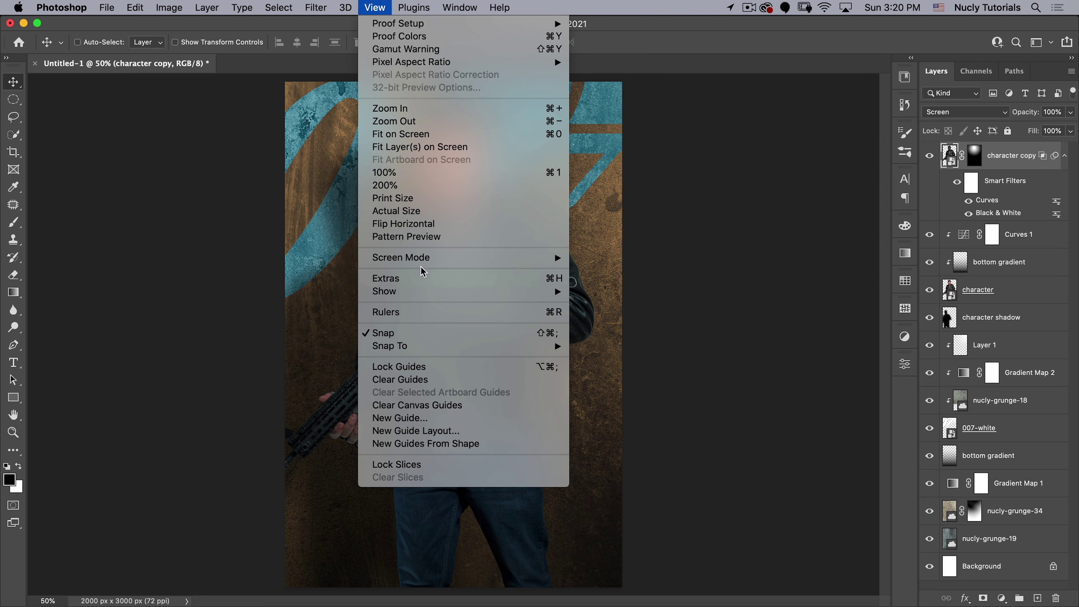
{"action": "left_click", "coordinate": [423, 279]}
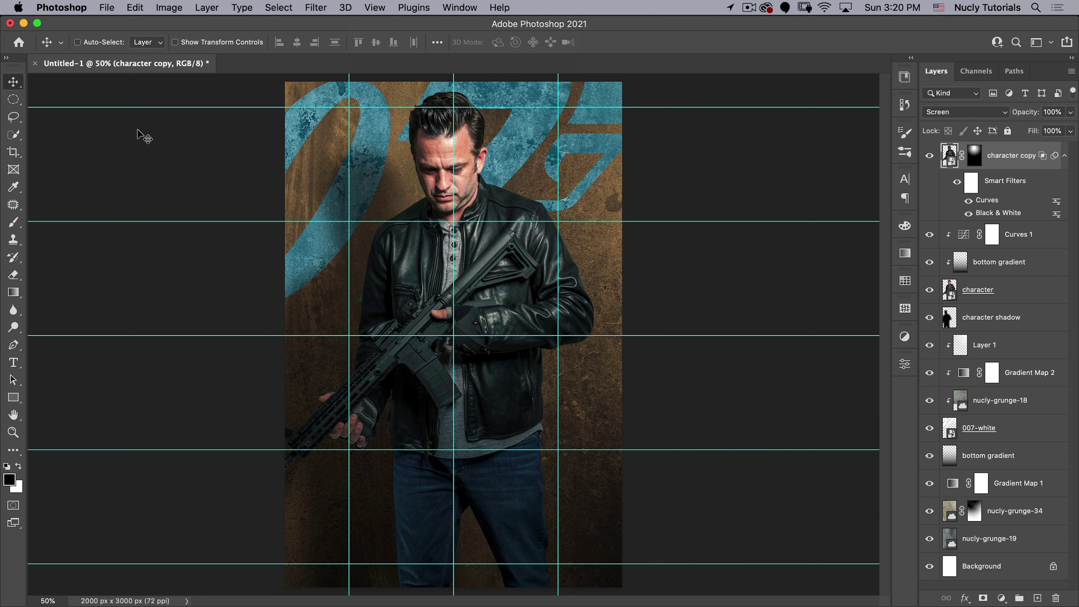
{"action": "key", "text": "t"}
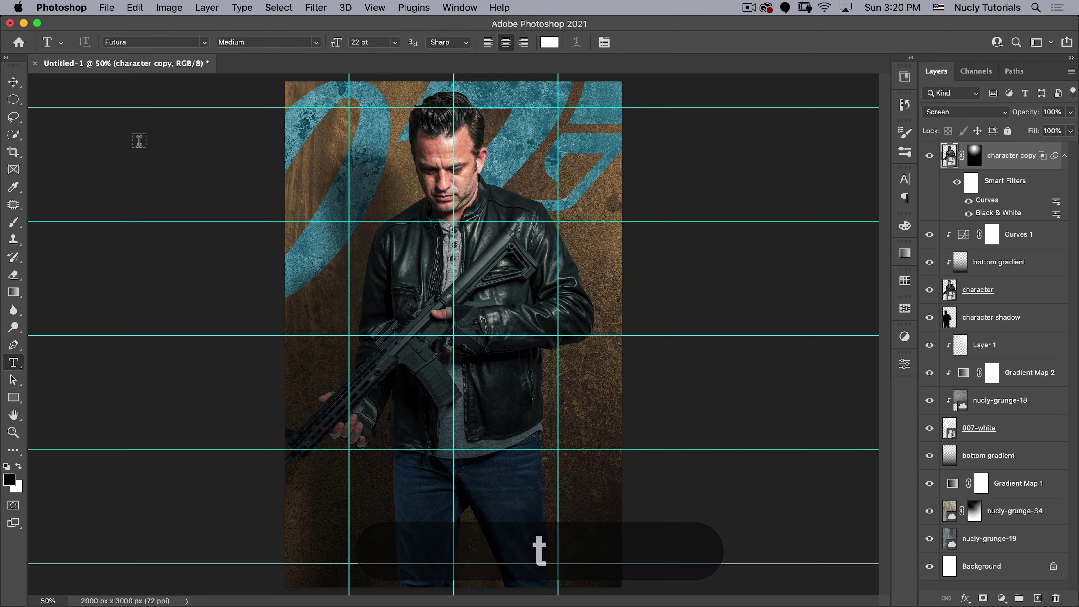
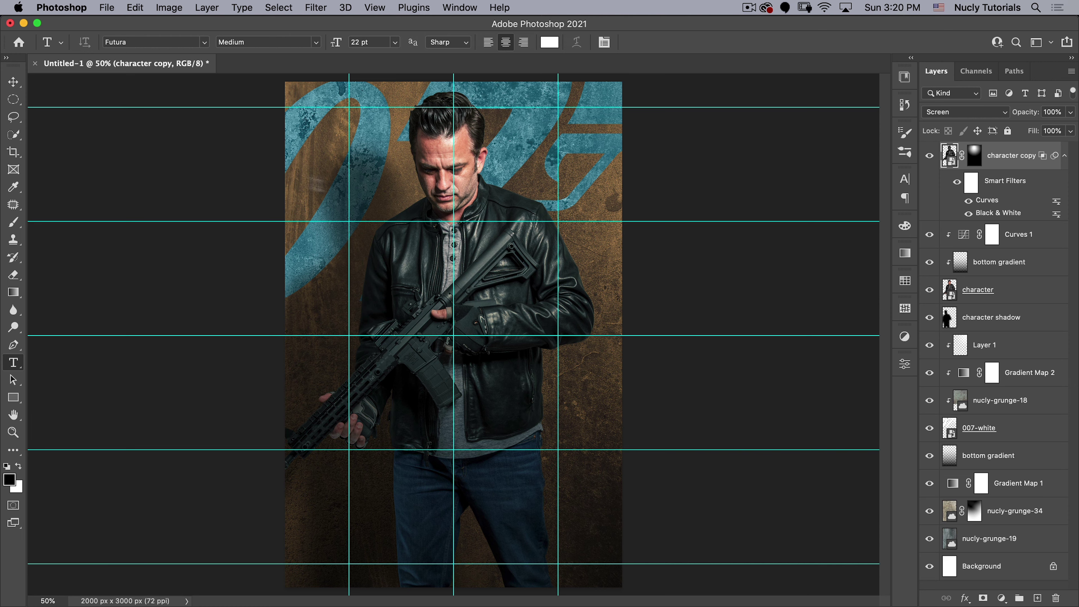
{"action": "left_click", "coordinate": [170, 43]}
{"action": "type", "text": "futur"}
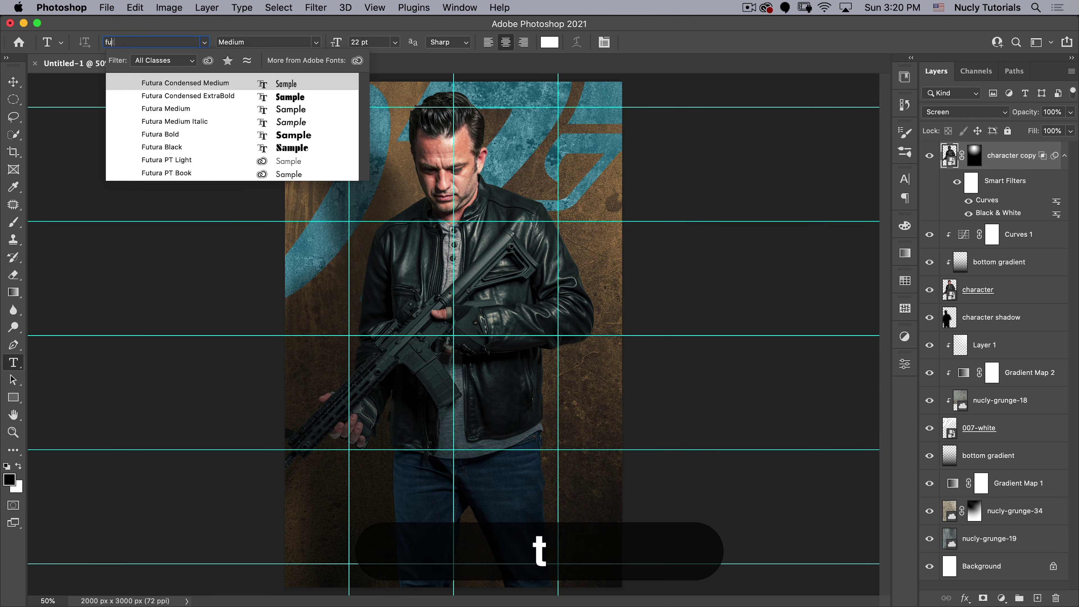
{"action": "left_click", "coordinate": [173, 147]}
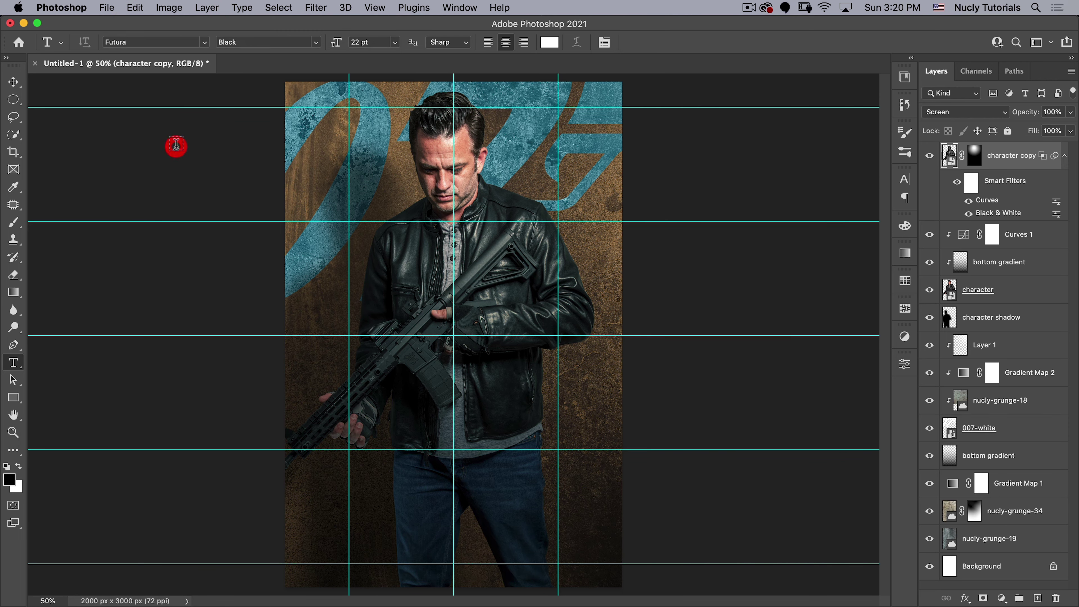
{"action": "left_click", "coordinate": [298, 33]}
{"action": "type", "text": "442"}
{"action": "key", "text": "Tab"}
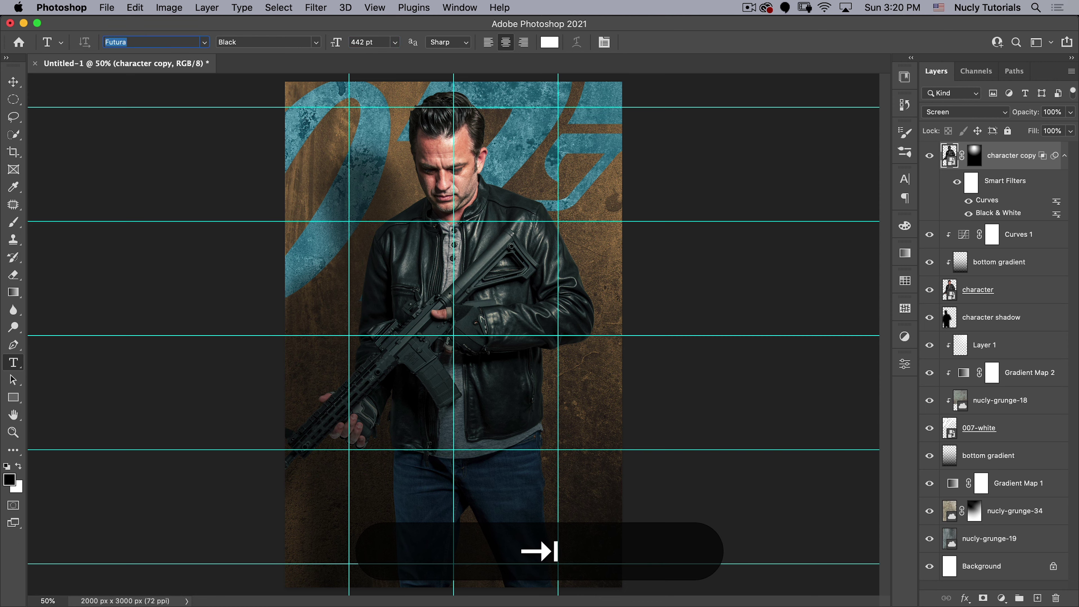
Step: Set the type's leading to 345 pt and its tracking to 30
{"action": "left_click", "coordinate": [604, 42]}
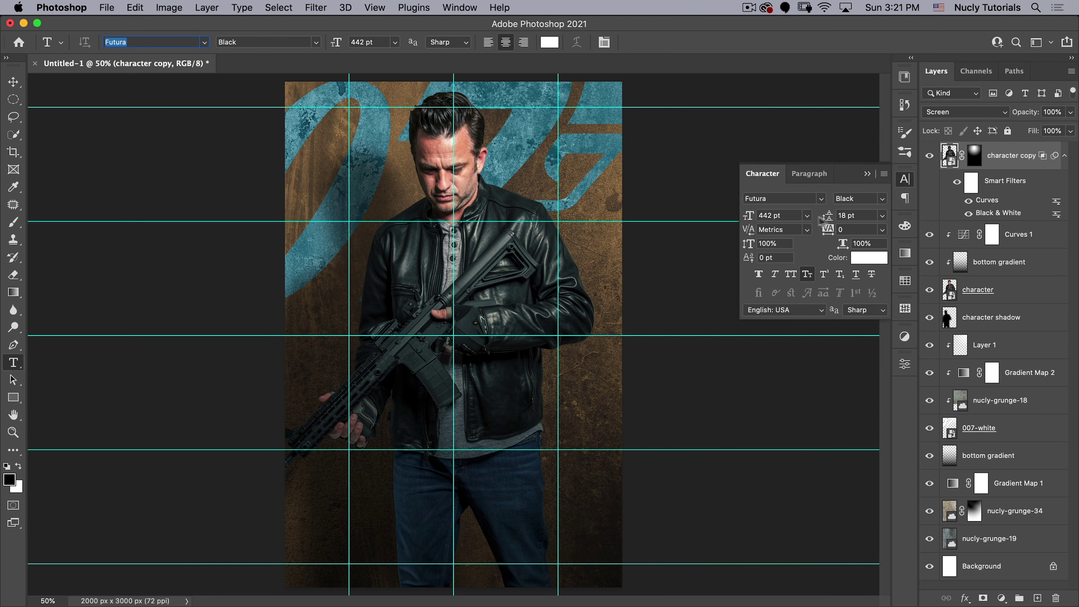
{"action": "left_click", "coordinate": [847, 215]}
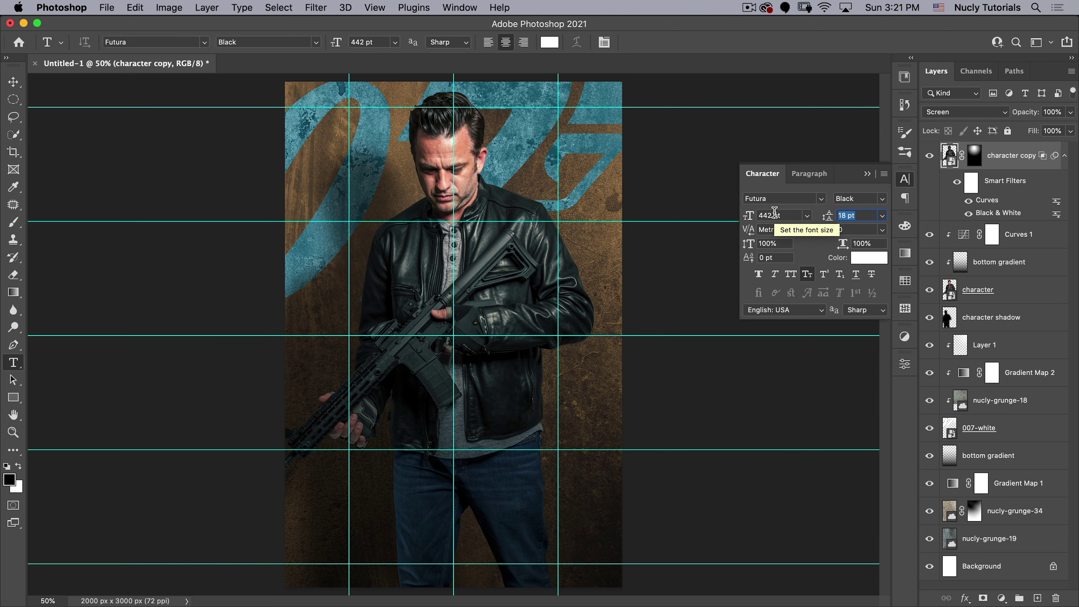
{"action": "type", "text": "345"}
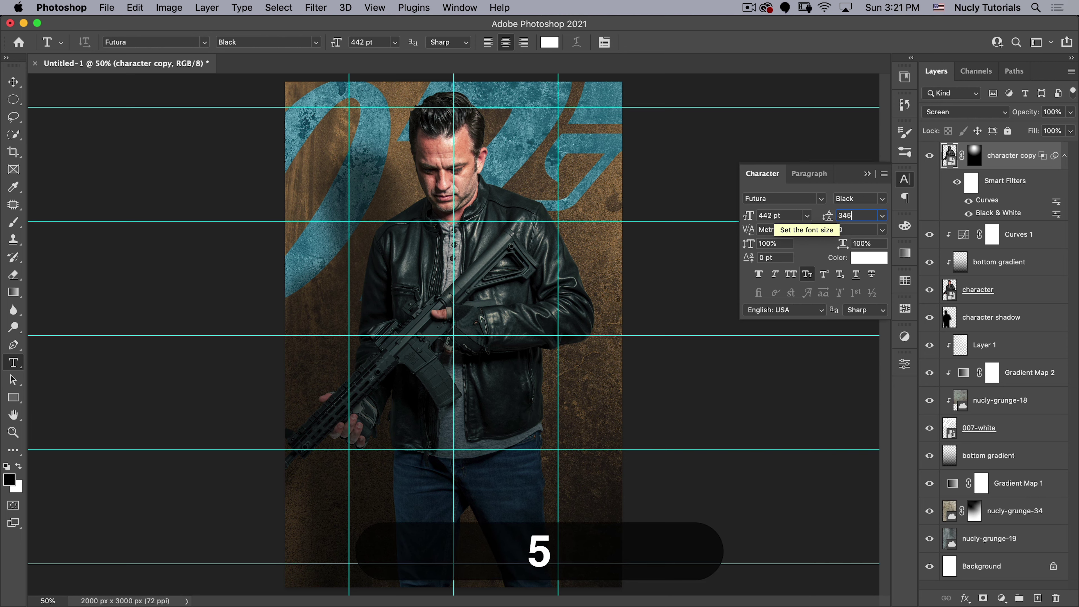
{"action": "left_click", "coordinate": [824, 230]}
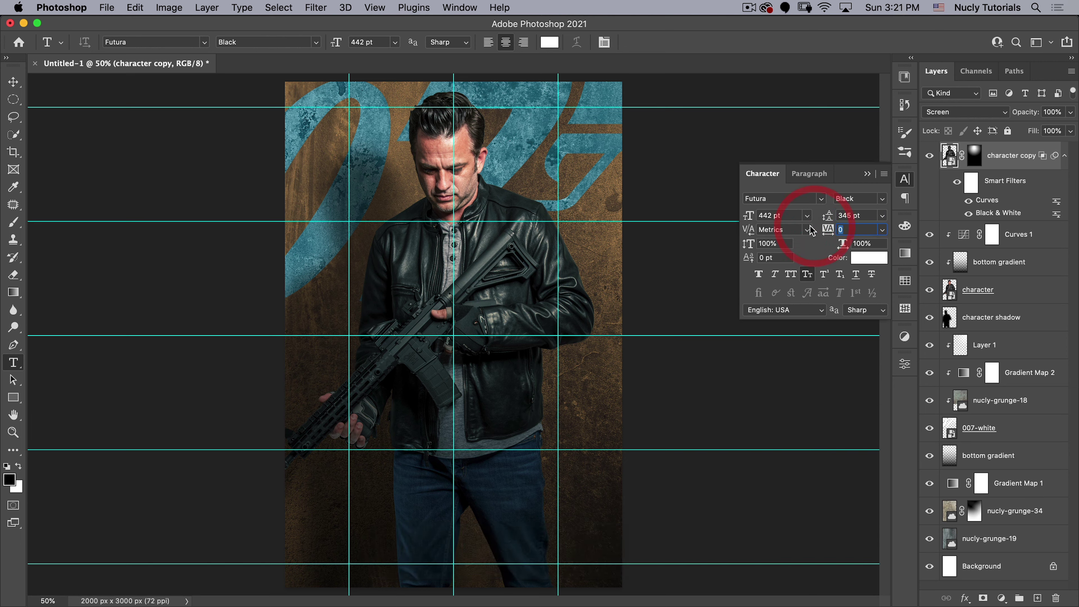
{"action": "type", "text": "30"}
{"action": "left_click", "coordinate": [792, 276]}
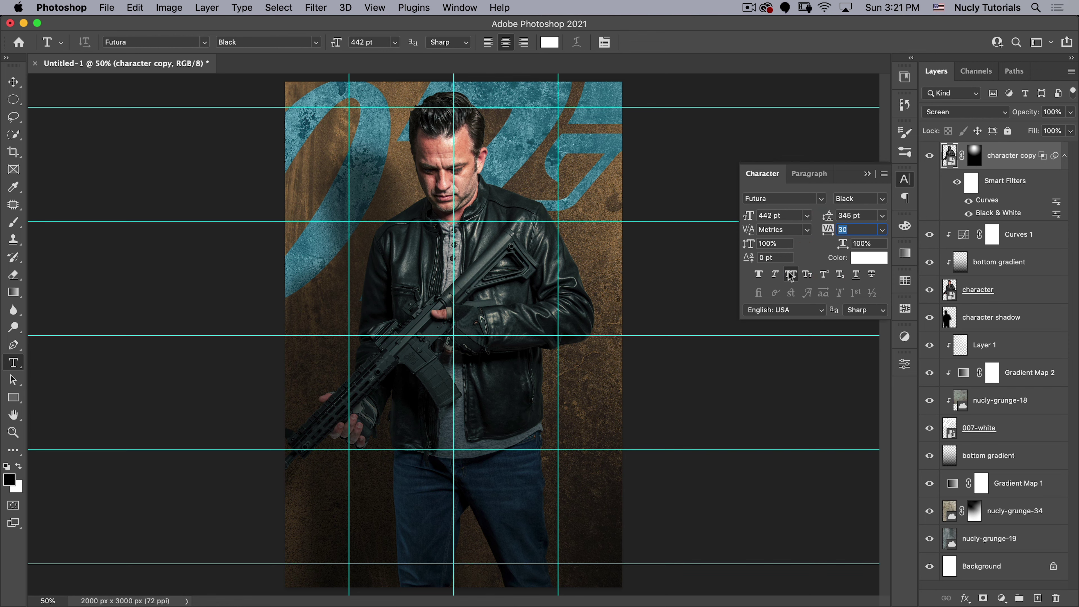
Step: Left-align the paragraph text and swap the colors so that white is the foreground
{"action": "left_click", "coordinate": [809, 173]}
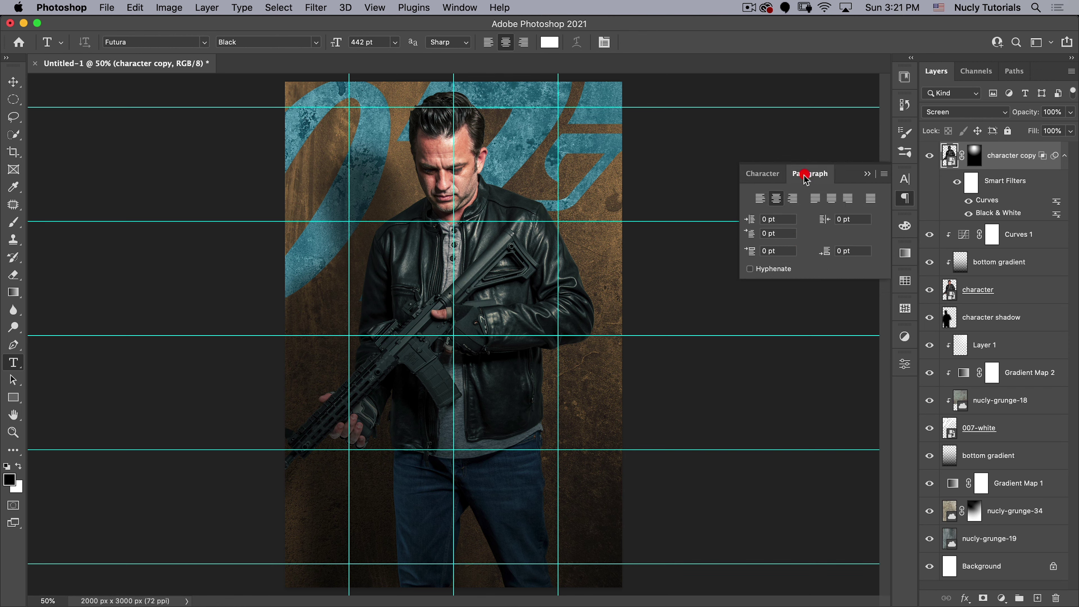
{"action": "left_click", "coordinate": [759, 198]}
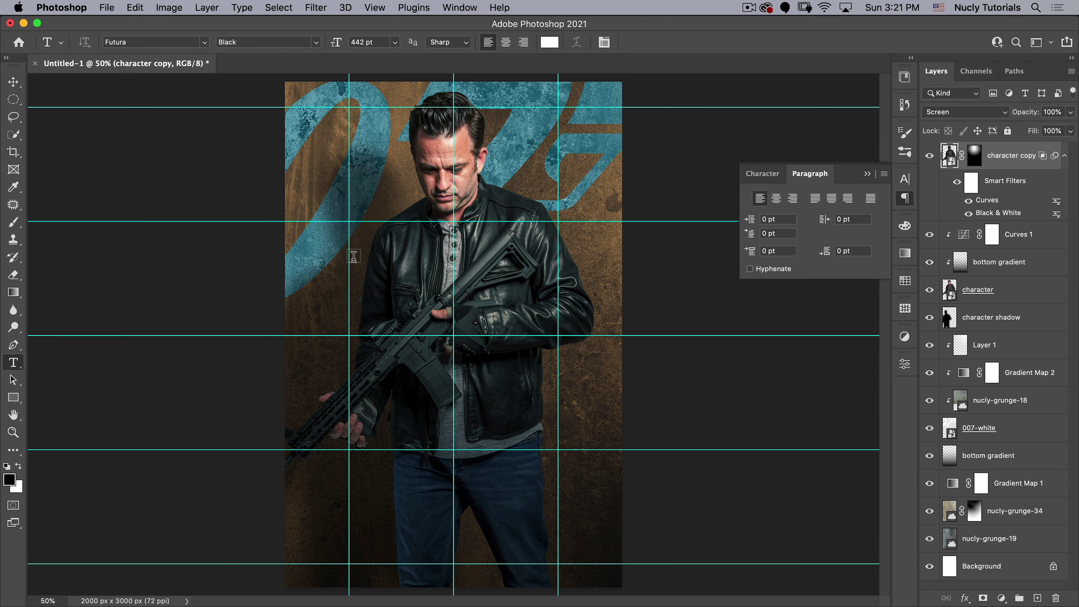
{"action": "left_click", "coordinate": [19, 468]}
Step: Add the title NO TIME TO DIE over the man, with each word on its own line, and commit the text
{"action": "left_click", "coordinate": [353, 255]}
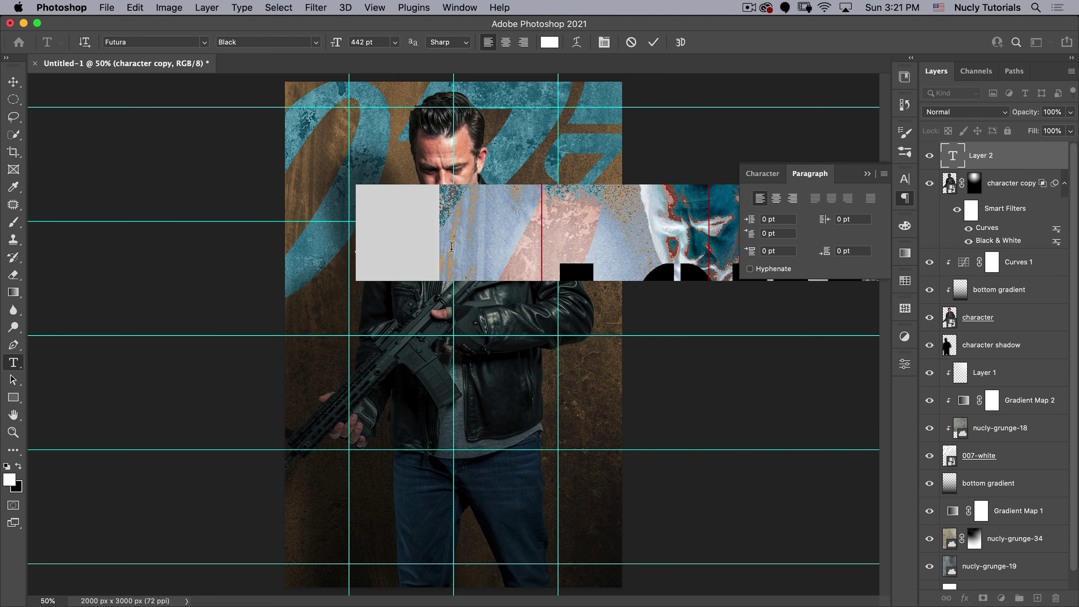
{"action": "type", "text": "NO"}
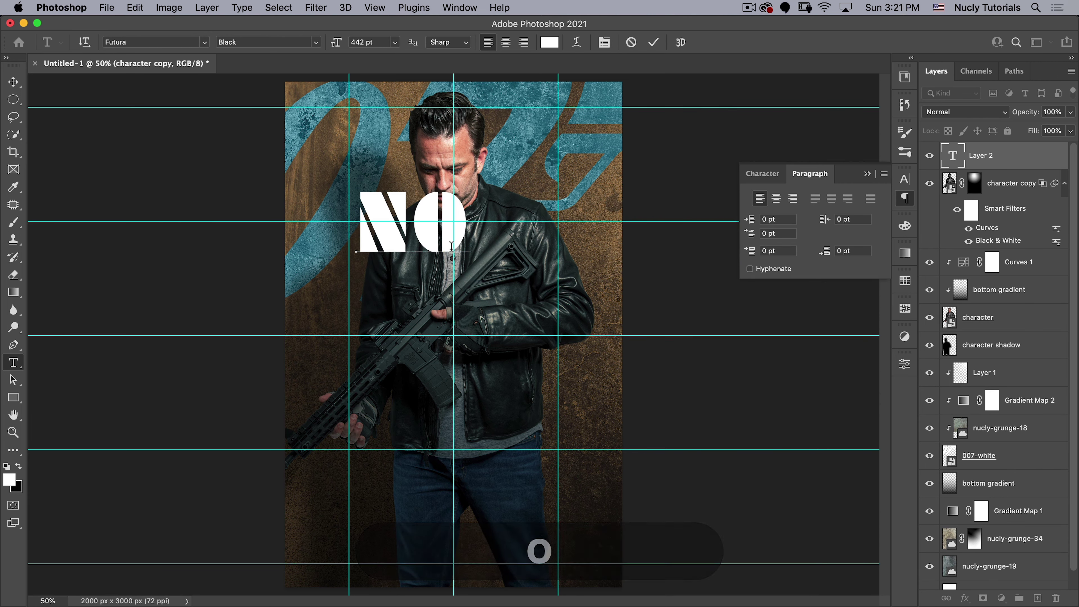
{"action": "key", "text": "Return"}
{"action": "type", "text": "TIME"}
{"action": "key", "text": "shift+Return"}
{"action": "type", "text": "TO"}
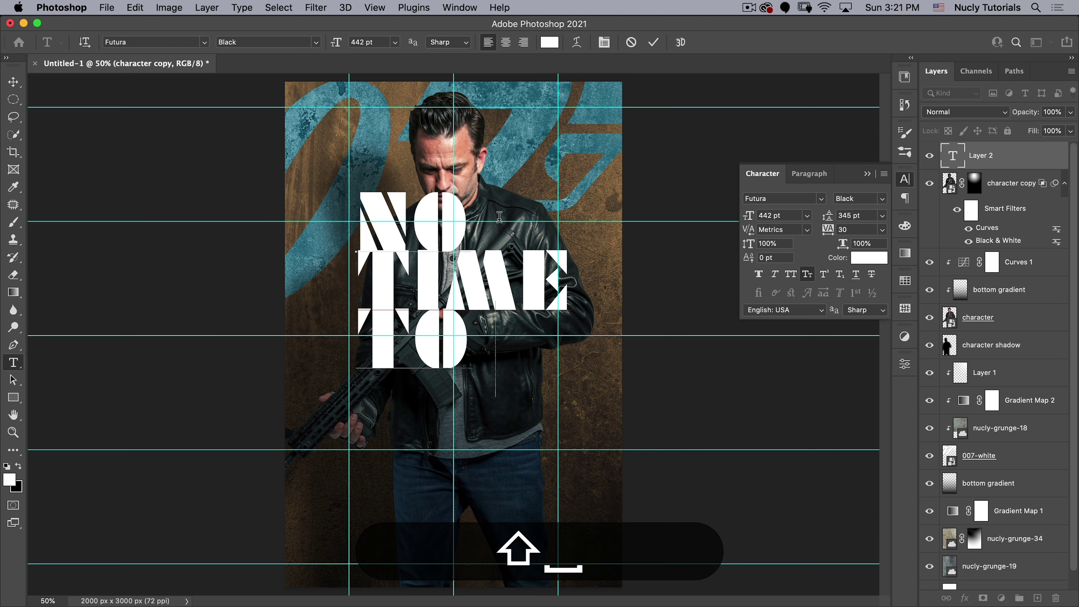
{"action": "key", "text": "shift+Return"}
{"action": "type", "text": "DIE"}
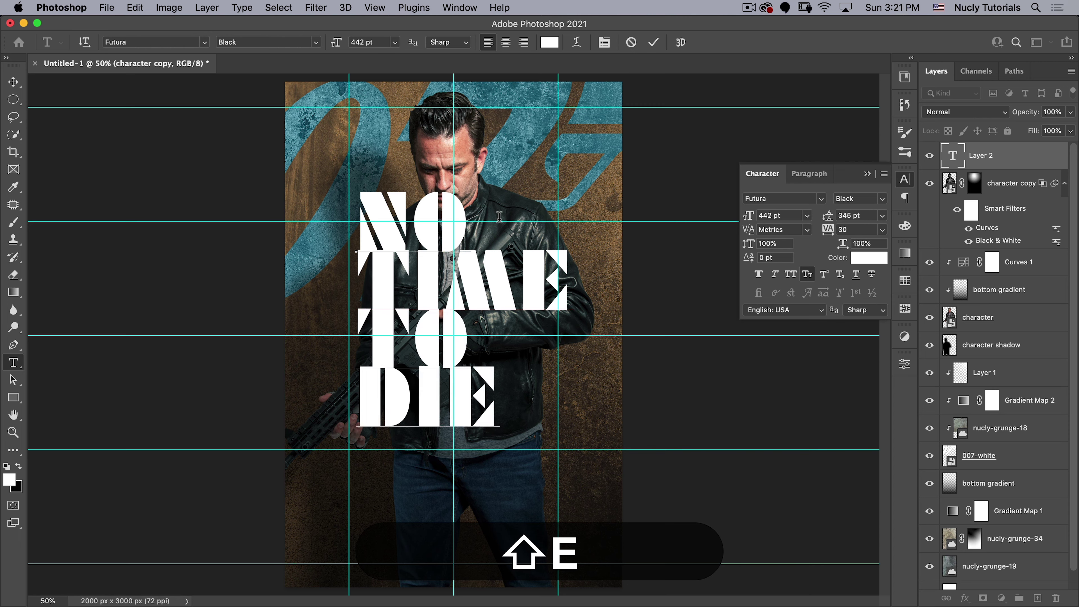
{"action": "key", "text": "shift+super+a"}
{"action": "key", "text": "shift+super+Left"}
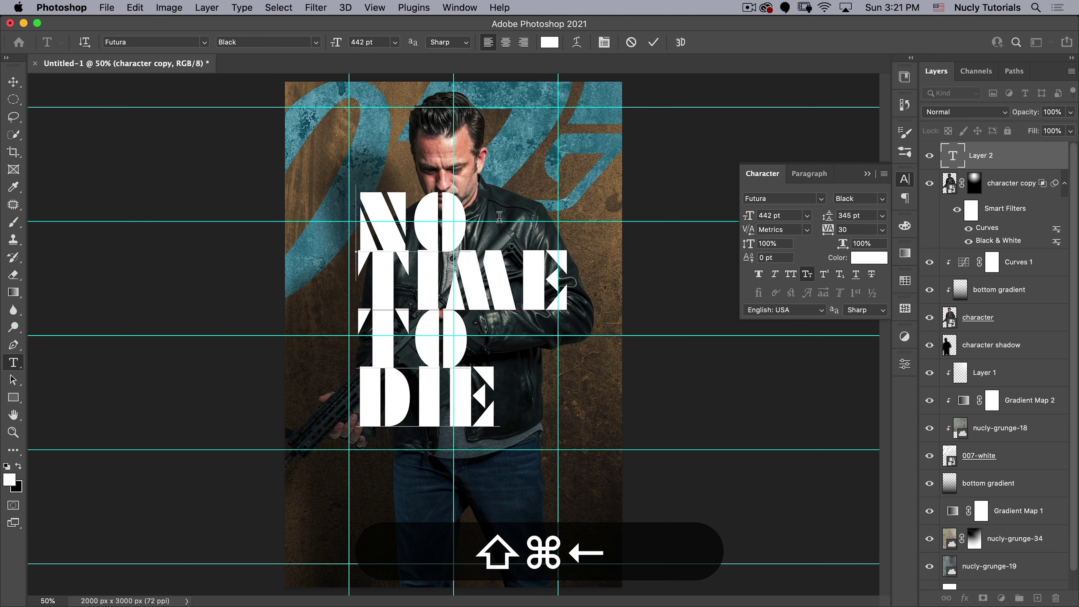
{"action": "key", "text": "shift+KP_Enter"}
Step: Move the title so its upper-left corner meets the left vertical guide and the second horizontal guide from the top
{"action": "key", "text": "shift+v"}
{"action": "left_click_drag", "start_coordinate": [398, 246], "coordinate": [389, 277]}
{"action": "key", "text": "shift+Left"}
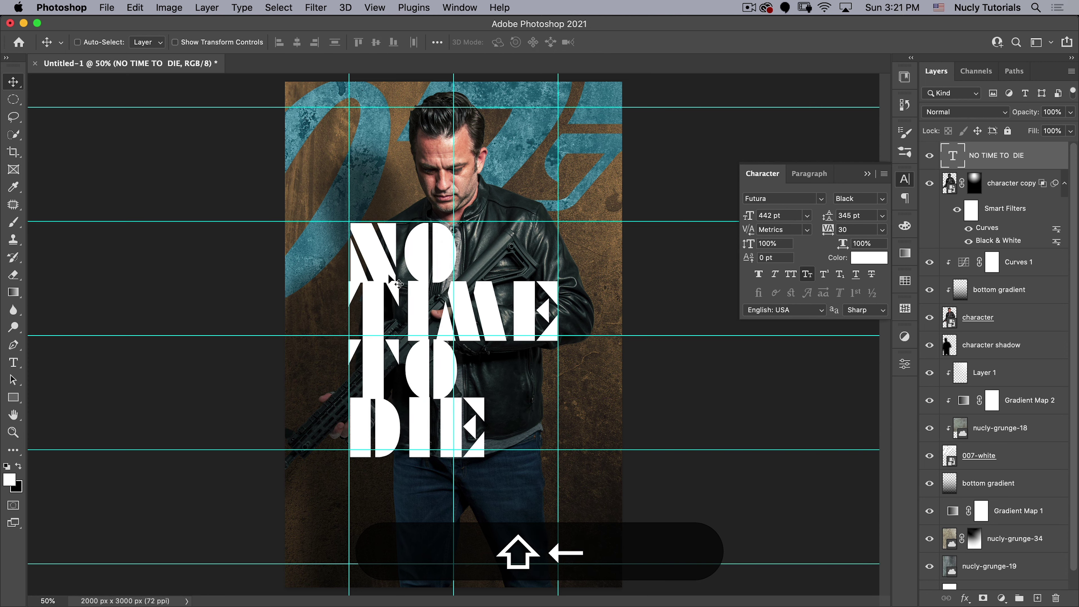
{"action": "key", "text": "shift+Up"}
{"action": "key", "text": "shift+Up"}
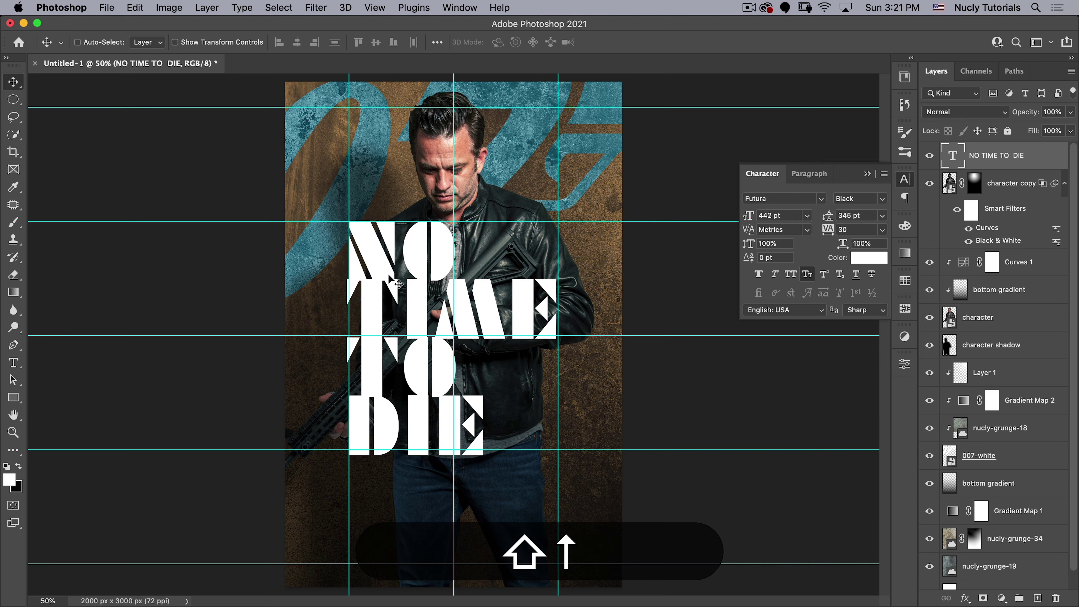
Step: Reduce the font size of all the title text in small increments to 423 pt and commit it
{"action": "key", "text": "shift+t"}
{"action": "left_click", "coordinate": [395, 250]}
{"action": "key", "text": "shift+super+a"}
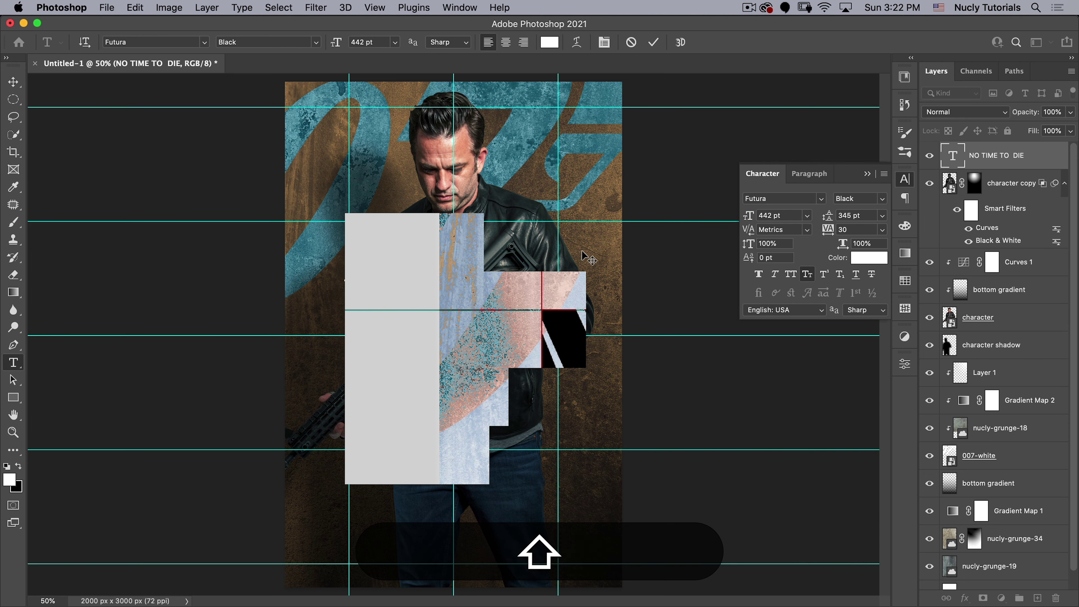
{"action": "key", "text": "shift+super+comma"}
{"action": "key", "text": "shift+super+comma"}
{"action": "key", "text": "shift+super+comma"}
{"action": "key", "text": "shift+super+comma"}
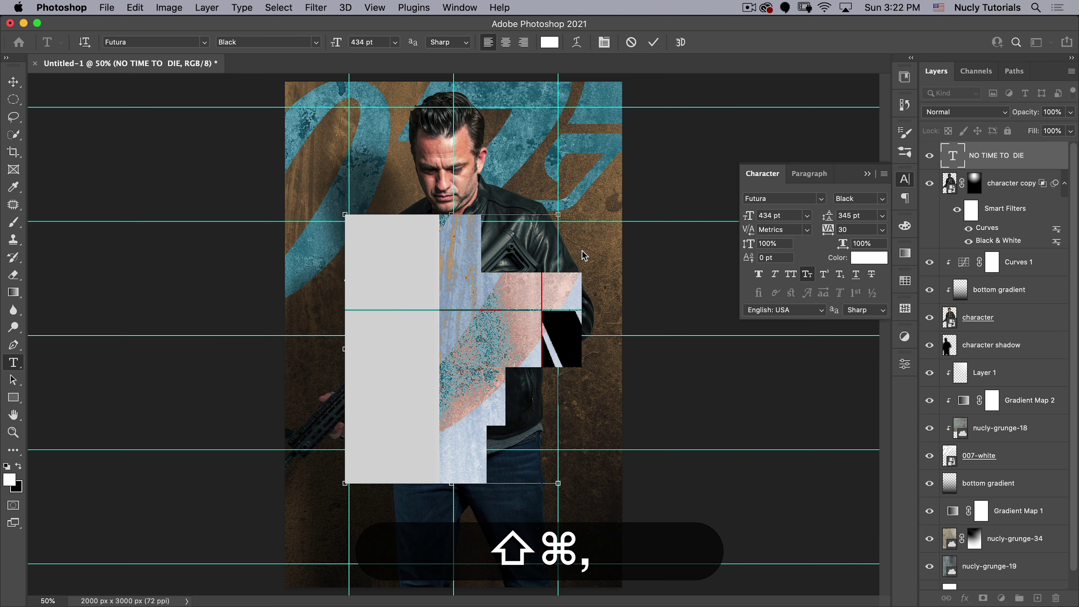
{"action": "key", "text": "shift+super+comma"}
{"action": "key", "text": "shift+super+comma"}
{"action": "key", "text": "shift+super+comma"}
{"action": "key", "text": "shift+super+comma"}
{"action": "key", "text": "shift+super+comma"}
{"action": "key", "text": "shift+super+comma"}
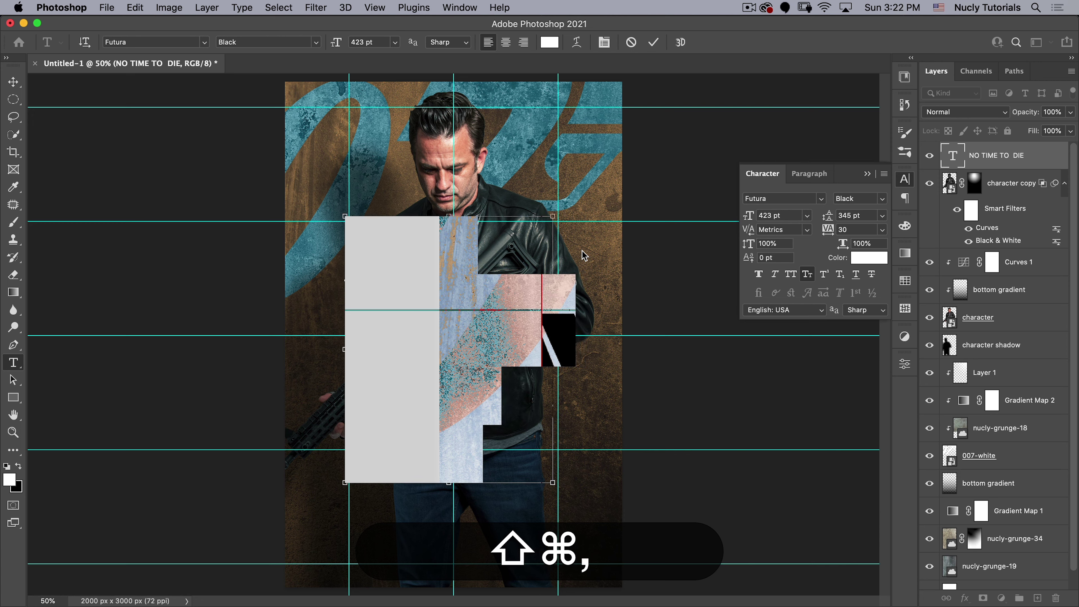
{"action": "key", "text": "shift+super+Left"}
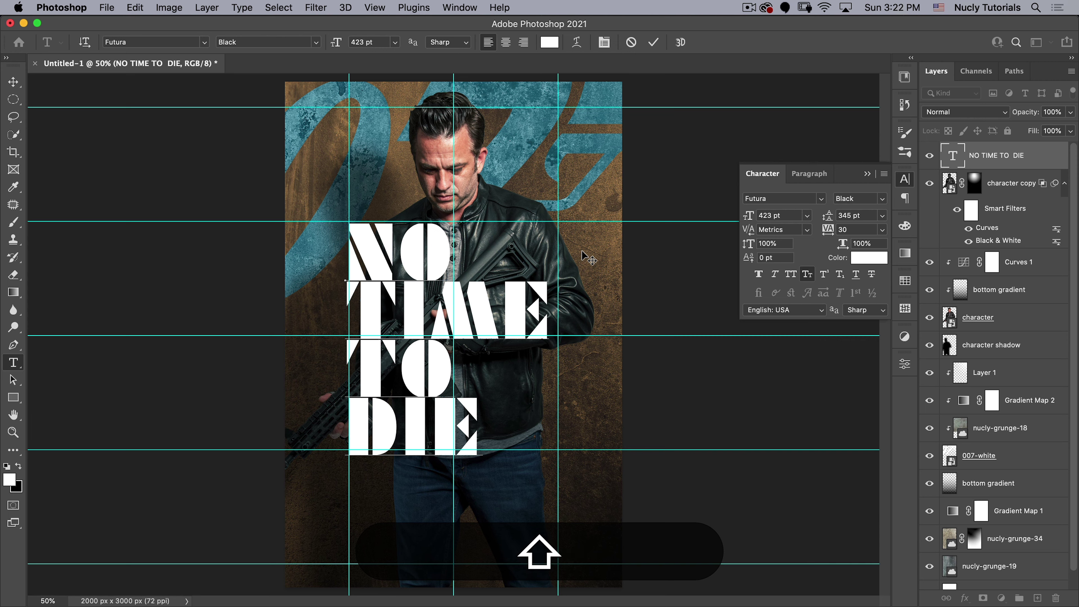
{"action": "key", "text": "shift+KP_Enter"}
Step: Lower the title's font size to 420 pt and further to 415 pt
{"action": "left_click", "coordinate": [792, 215]}
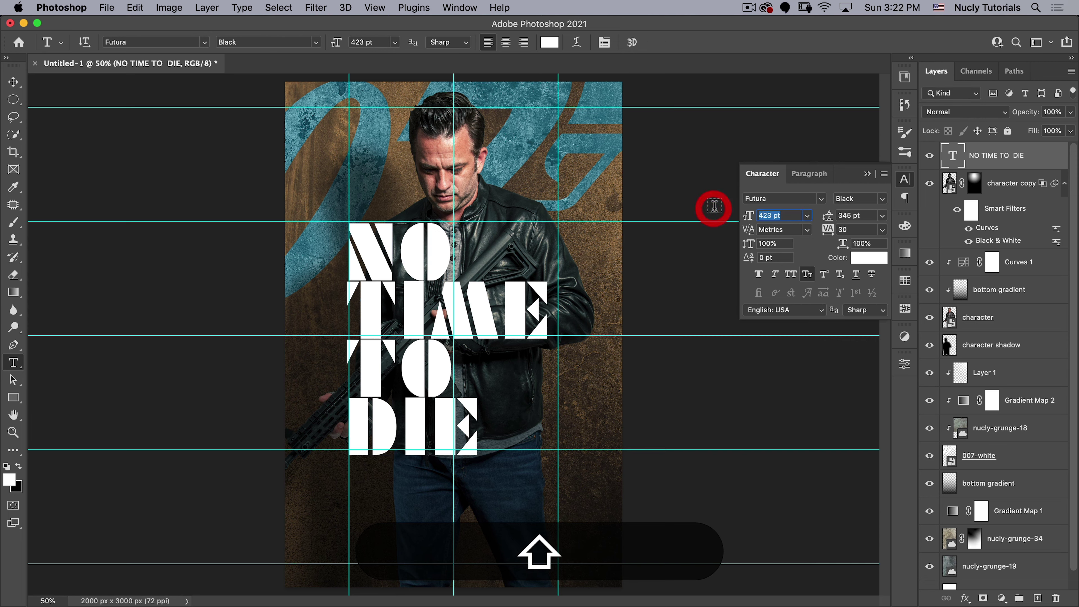
{"action": "type", "text": "420"}
{"action": "key", "text": "shift+Return"}
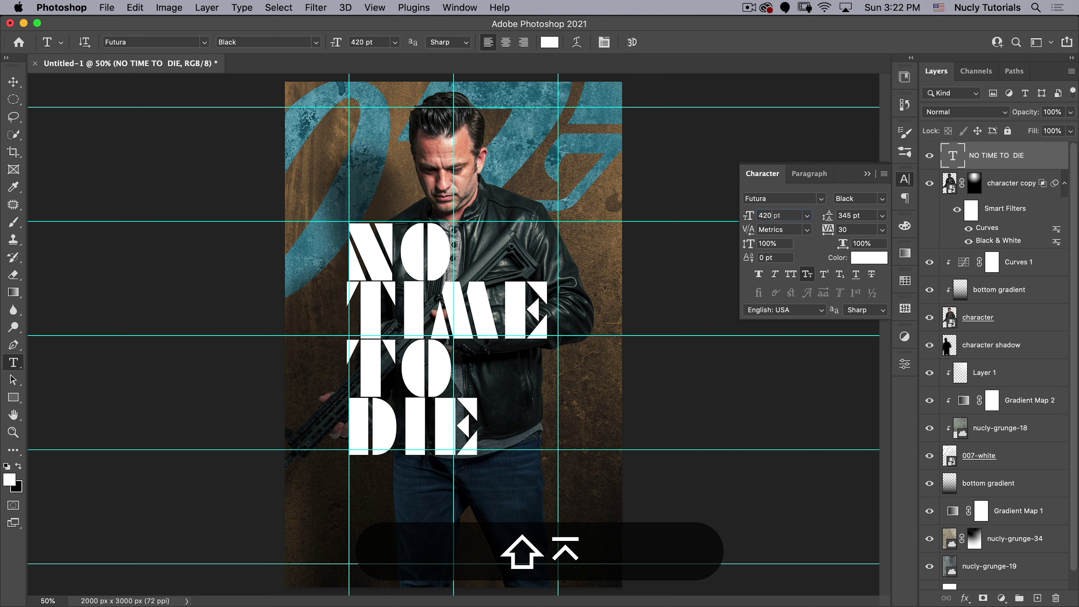
{"action": "key", "text": "shift"}
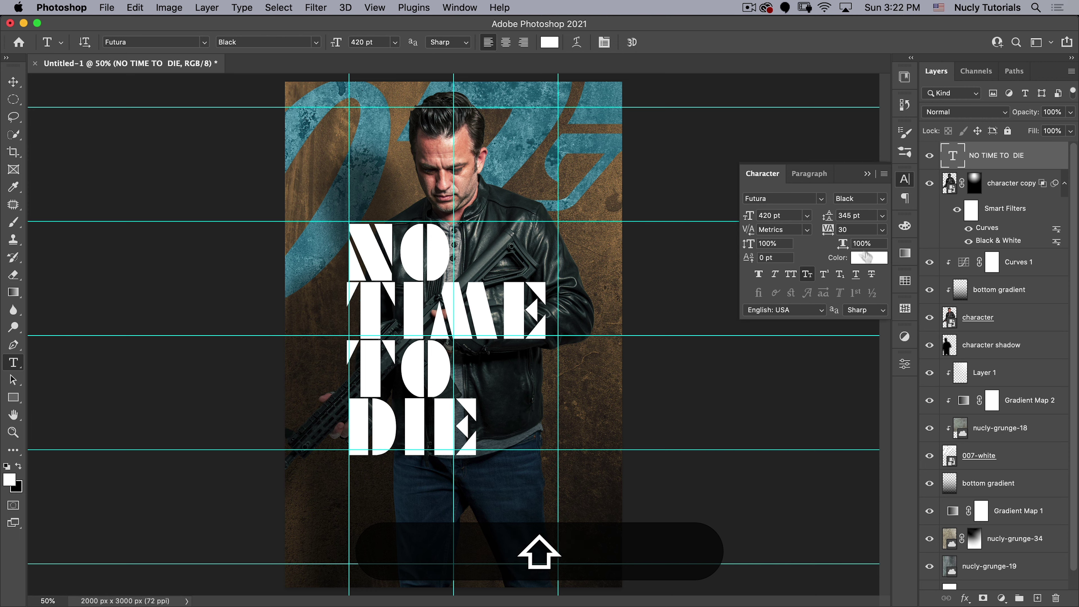
{"action": "left_click_drag", "start_coordinate": [786, 216], "coordinate": [698, 209]}
{"action": "type", "text": "415"}
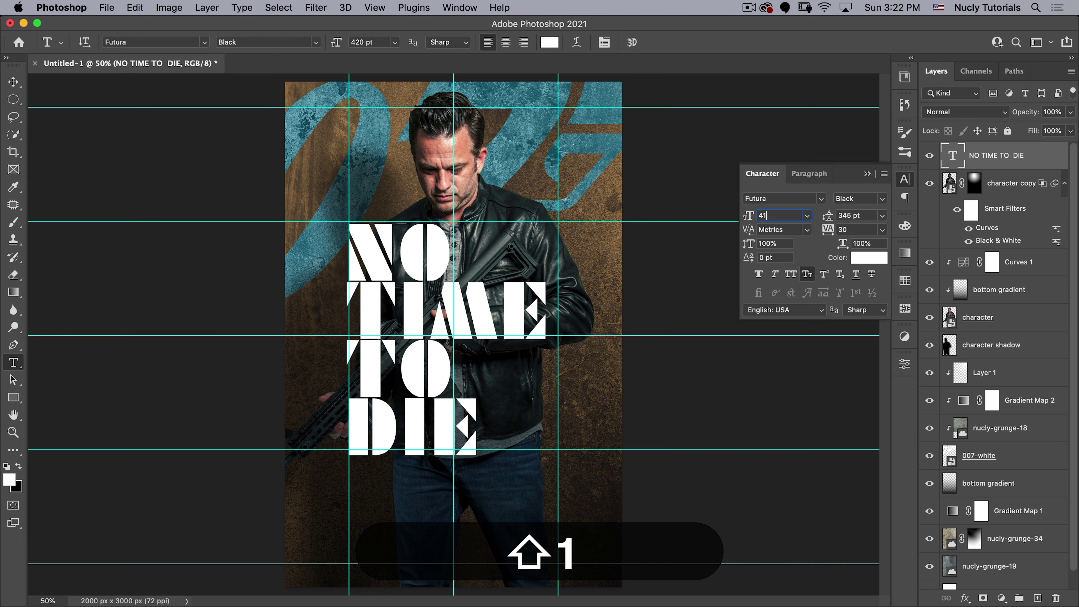
{"action": "key", "text": "shift+Return"}
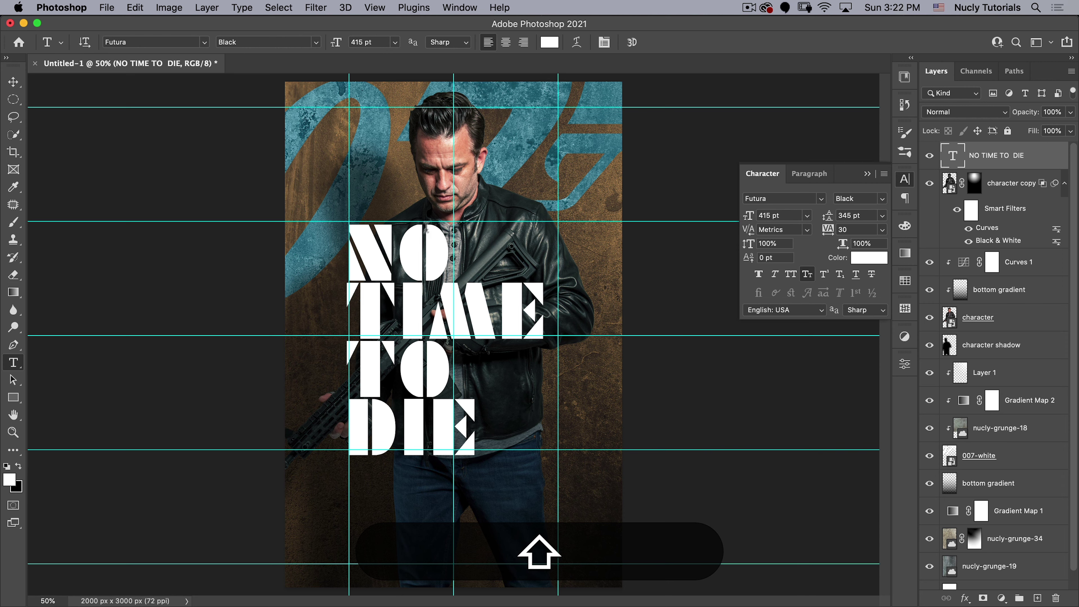
Step: Nudge the title up so the top of NO sits on the second horizontal guide
{"action": "key", "text": "shift+v"}
{"action": "key", "text": "shift+Up"}
{"action": "key", "text": "shift+Up"}
{"action": "key", "text": "shift+Up"}
{"action": "key", "text": "shift+Up"}
{"action": "key", "text": "shift+Down"}
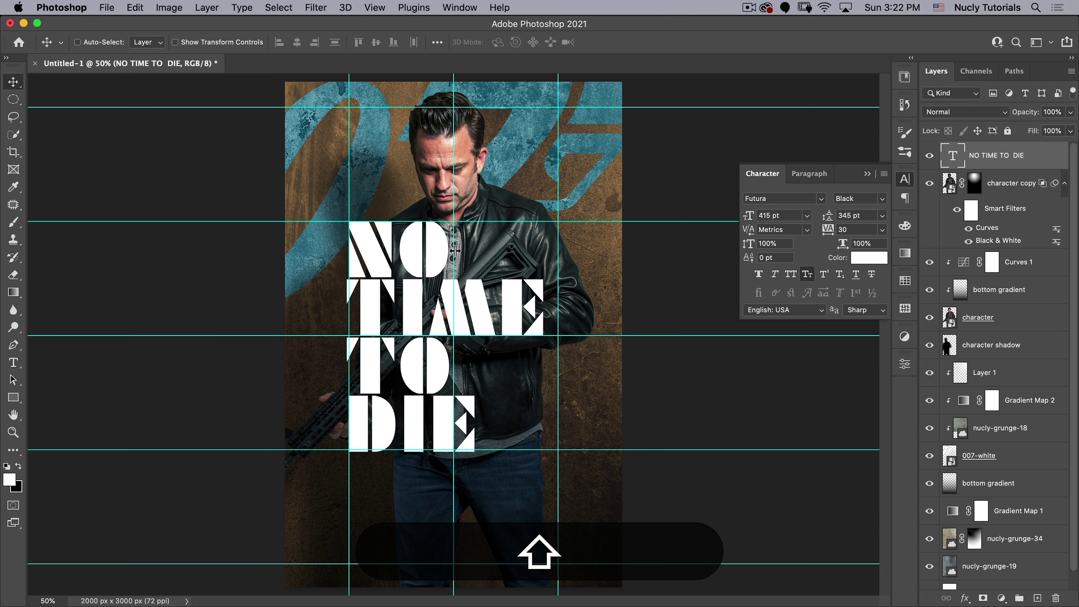
Step: Set the title's font size to 400 pt and nudge it up to realign its top with the guide
{"action": "left_click", "coordinate": [789, 215]}
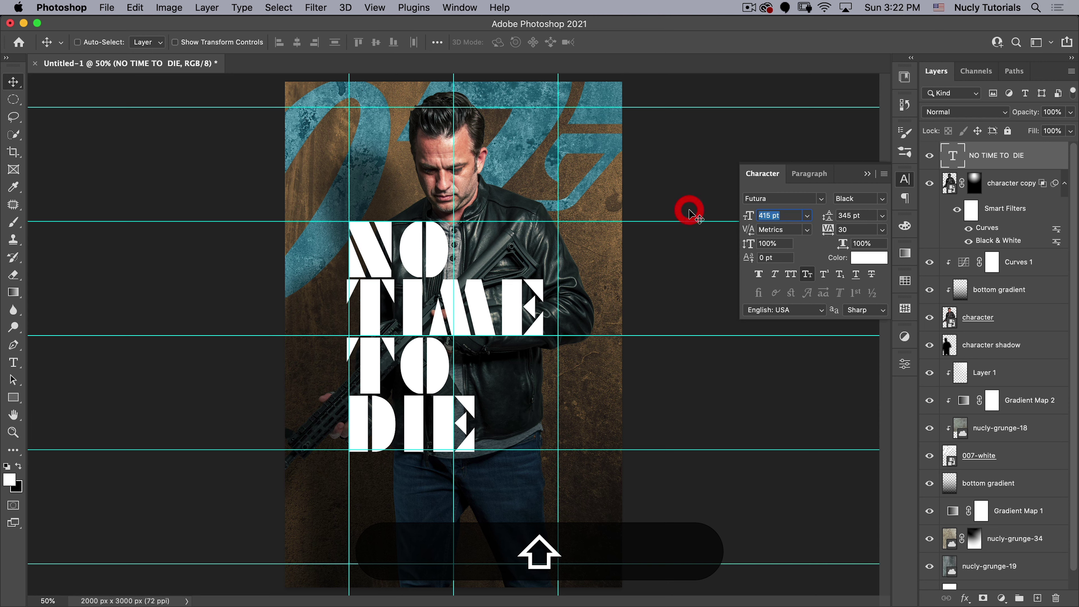
{"action": "type", "text": "400"}
{"action": "key", "text": "Return"}
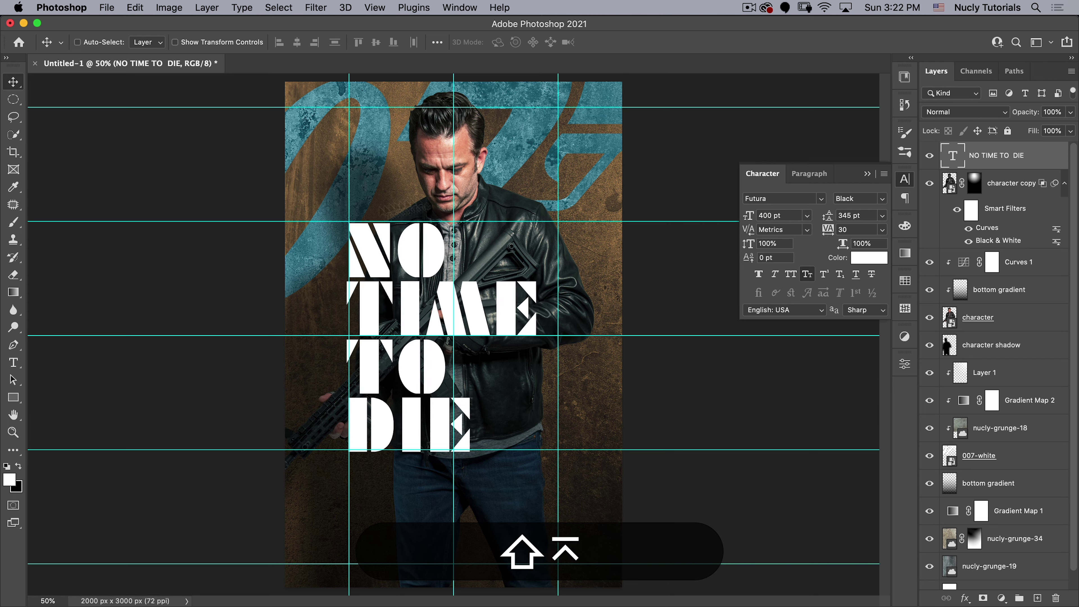
{"action": "key", "text": "shift+Up"}
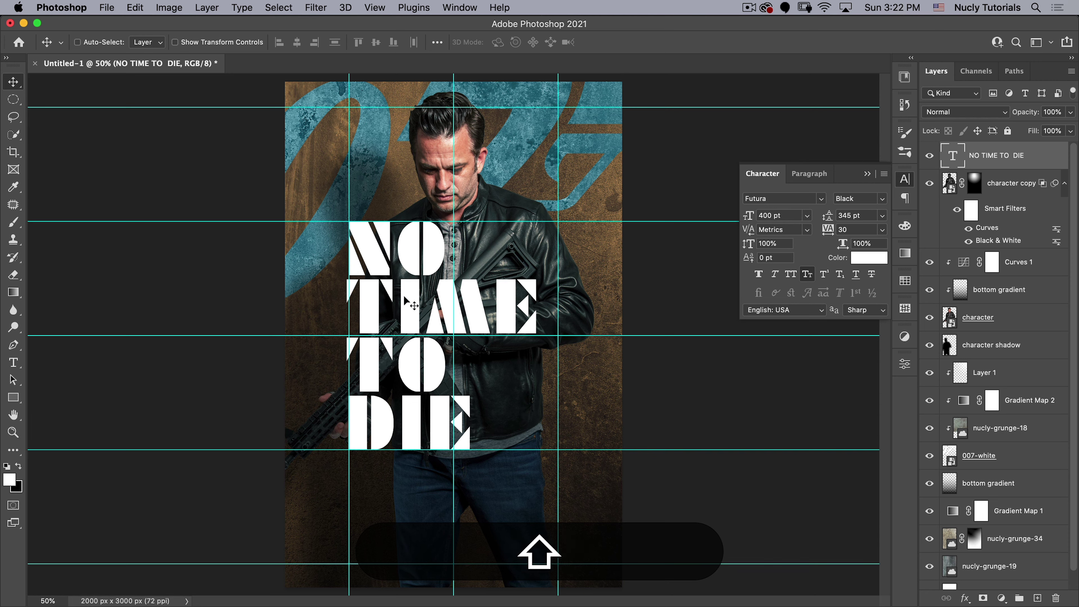
Step: Indent the word TO with leading spaces and a kerning of 160 so its O starts on the center vertical guide
{"action": "key", "text": "shift+t"}
{"action": "left_click", "coordinate": [354, 293], "text": "shift"}
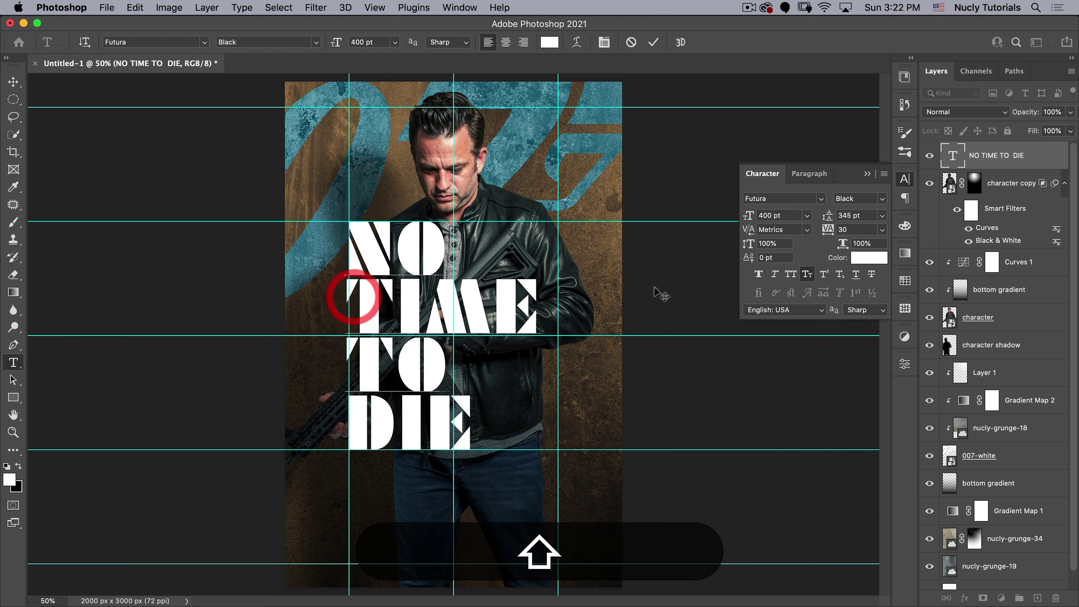
{"action": "key", "text": "alt"}
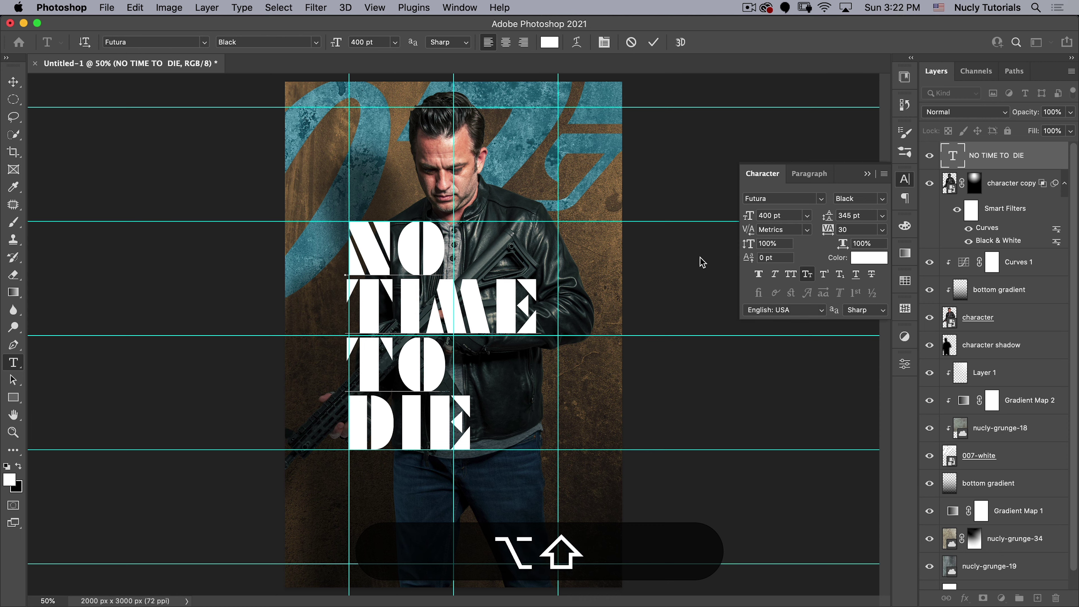
{"action": "key", "text": "Down"}
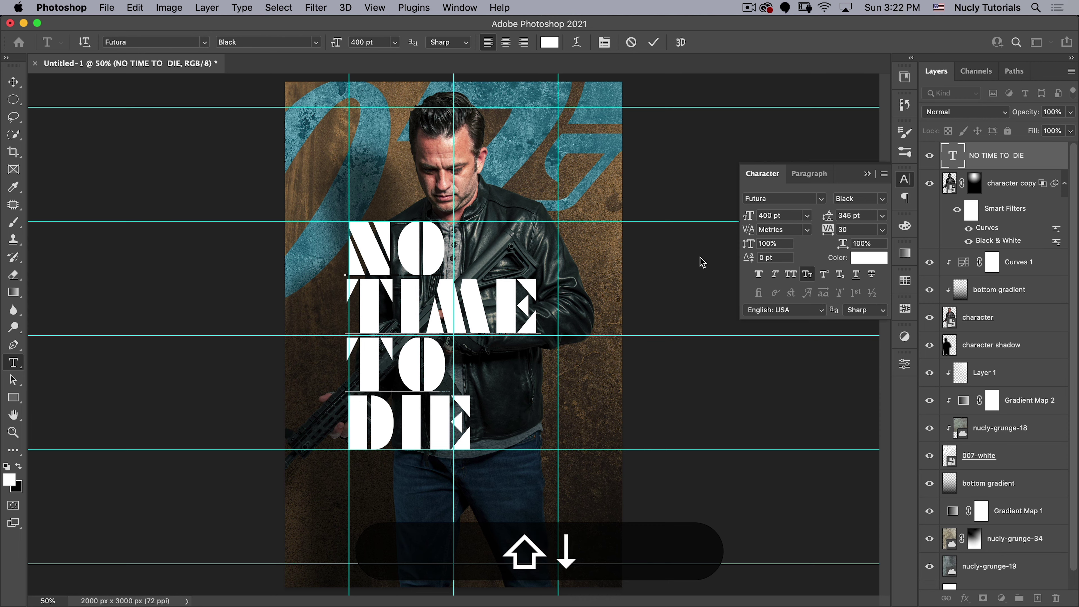
{"action": "key", "text": "alt+shift+Right"}
{"action": "key", "text": "alt+shift+Right"}
{"action": "key", "text": "alt+shift+Right"}
{"action": "key", "text": "alt+shift+Right"}
{"action": "key", "text": "alt+shift+Right"}
{"action": "key", "text": "alt+shift+Right"}
{"action": "key", "text": "alt+shift+Right"}
{"action": "key", "text": "alt+shift+Right"}
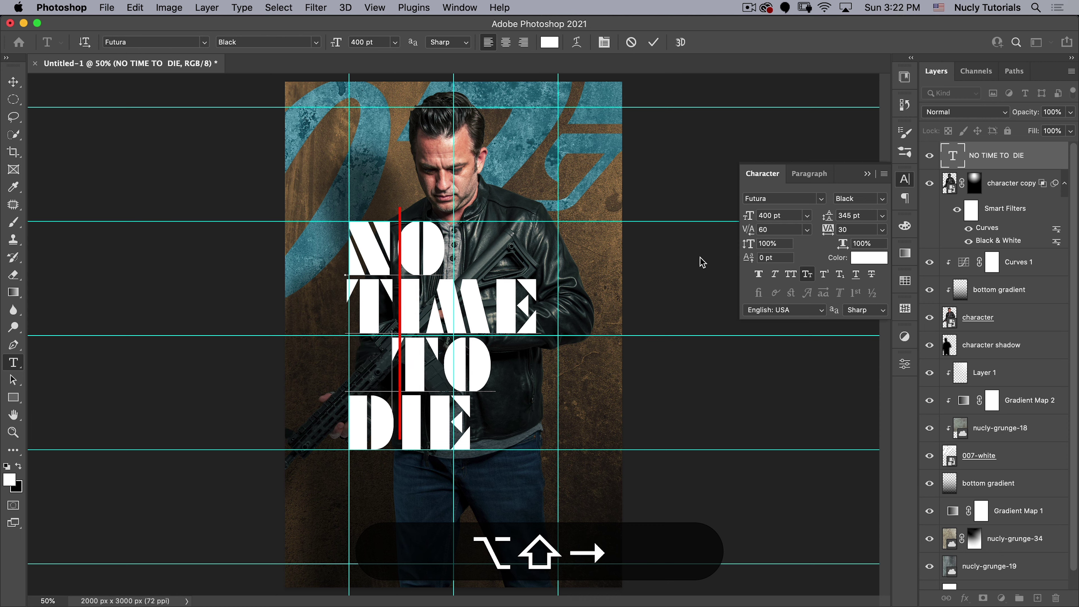
{"action": "key", "text": "alt+shift+Left"}
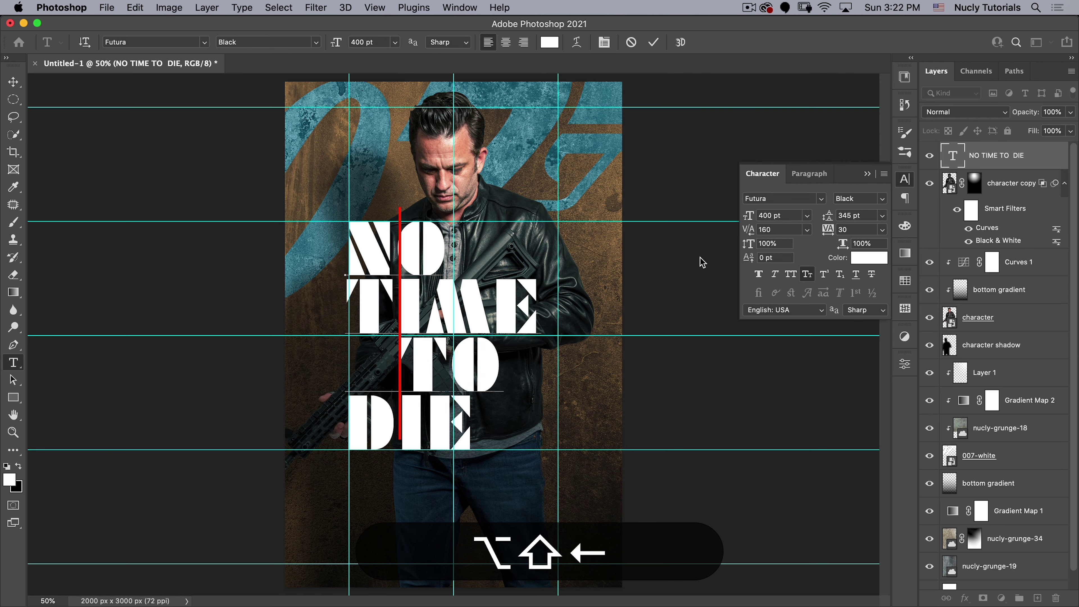
Step: Indent the word DIE with leading spaces and a kerning of -20 so its D starts on the center vertical guide
{"action": "key", "text": "shift+Left"}
{"action": "key", "text": "shift+Right"}
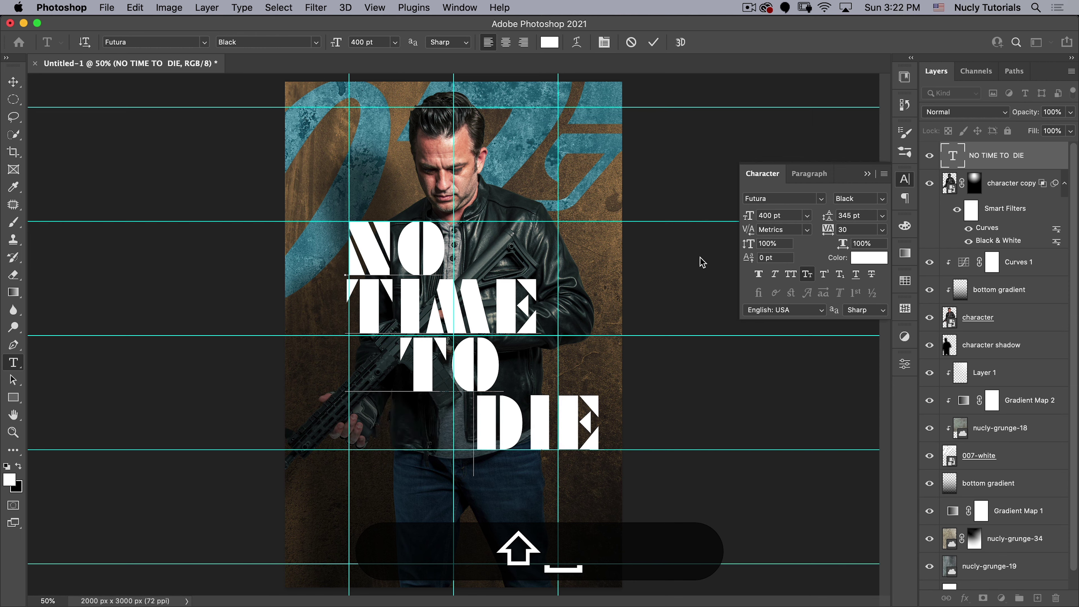
{"action": "key", "text": "alt+shift+Left"}
{"action": "key", "text": "alt+shift+BackSpace"}
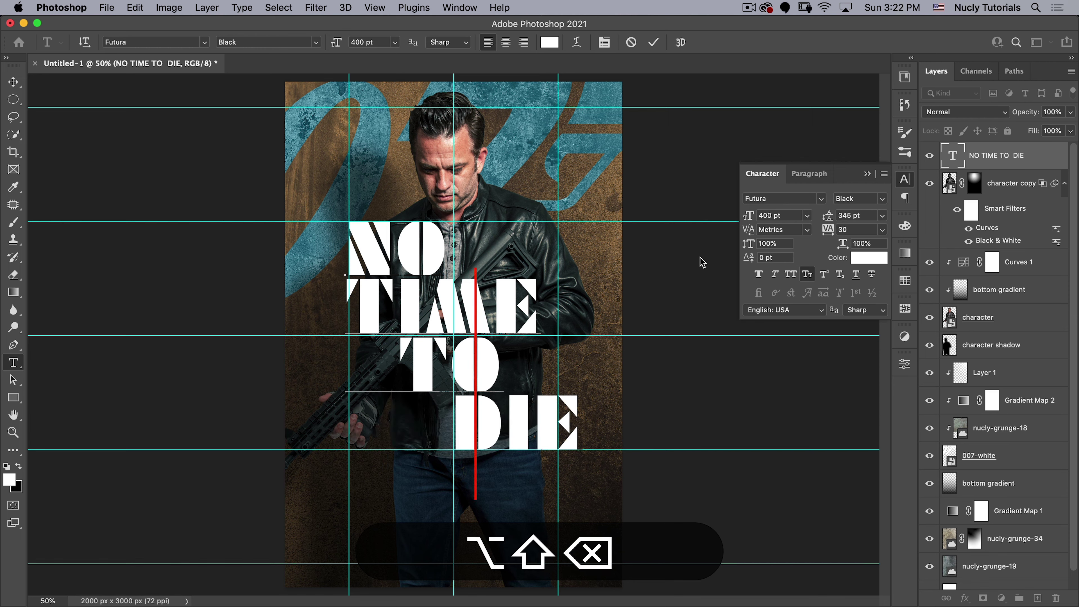
{"action": "key", "text": "alt+shift+Left"}
{"action": "key", "text": "alt+shift+Right"}
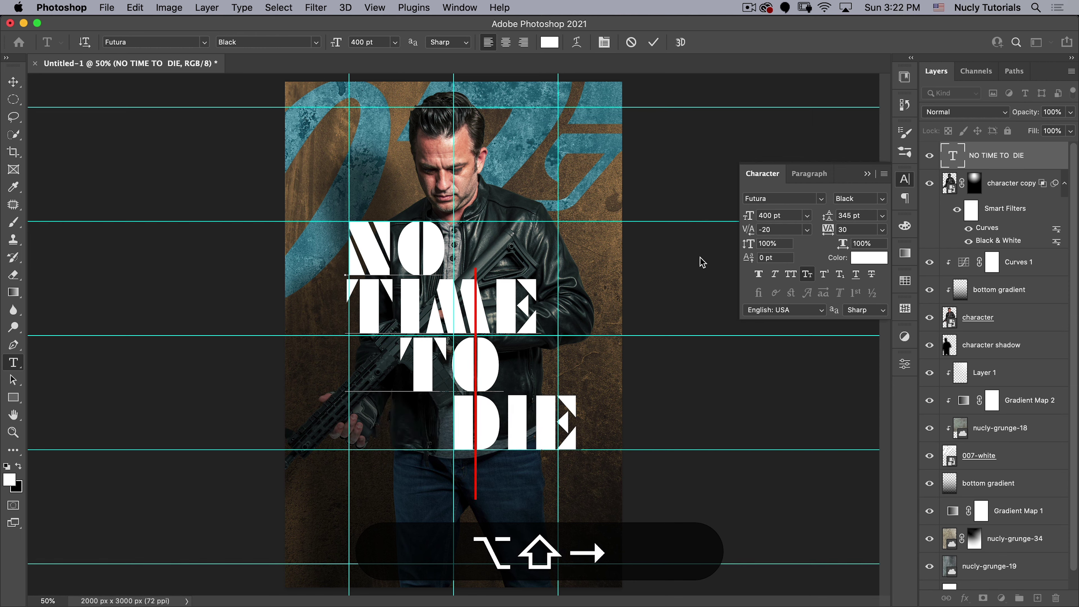
Step: Tighten the kerning between the letters of DIE to -60
{"action": "key", "text": "alt+shift+Left"}
{"action": "key", "text": "alt+shift+Left"}
{"action": "key", "text": "alt+shift+Left"}
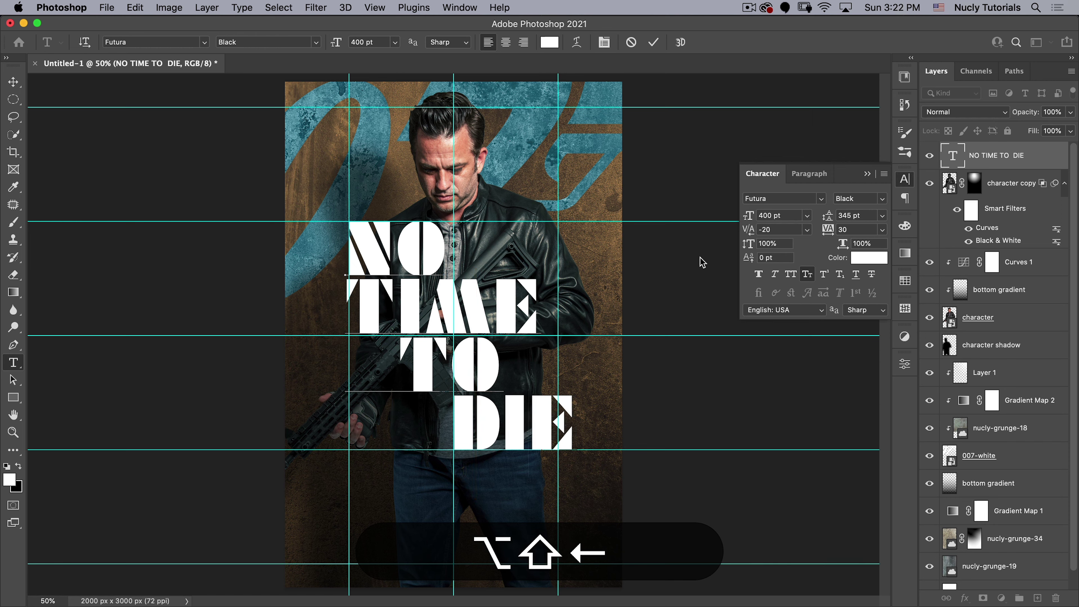
{"action": "key", "text": "alt+shift+Left"}
{"action": "key", "text": "alt+shift+Left"}
{"action": "key", "text": "alt+shift+Left"}
{"action": "key", "text": "alt+shift+Right"}
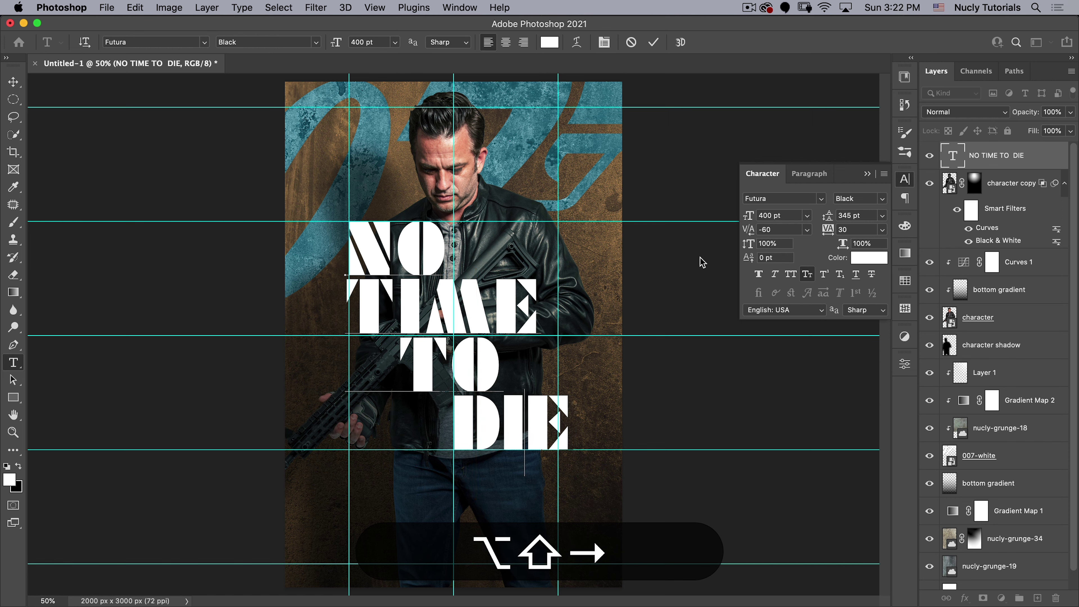
{"action": "key", "text": "shift+Left"}
{"action": "key", "text": "shift+Right"}
{"action": "key", "text": "shift+Left"}
{"action": "key", "text": "shift+Right"}
{"action": "key", "text": "alt+shift+Right"}
{"action": "key", "text": "alt+shift+Left"}
{"action": "key", "text": "alt+shift+Right"}
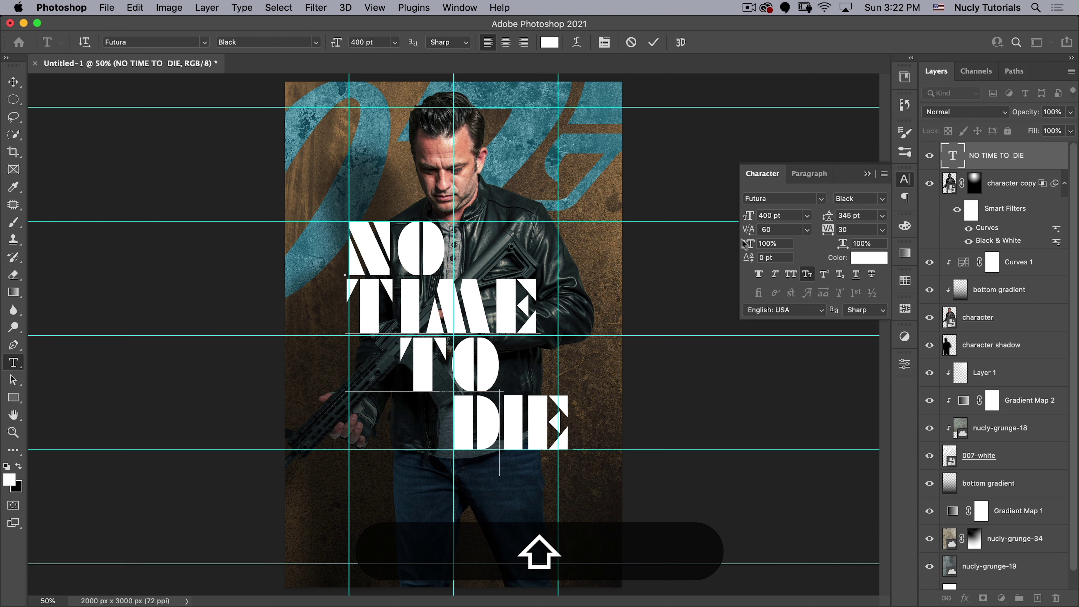
{"action": "key", "text": "alt+shift+Left"}
{"action": "key", "text": "alt+shift+Right"}
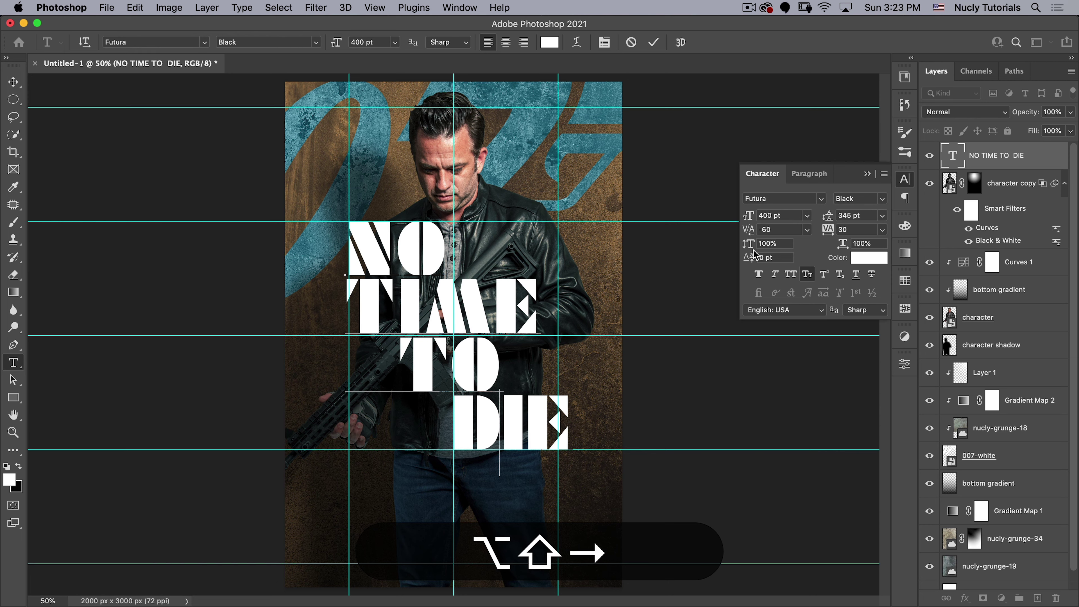
Step: Set the leading of all the title text to 344 pt
{"action": "key", "text": "alt+shift+super+a"}
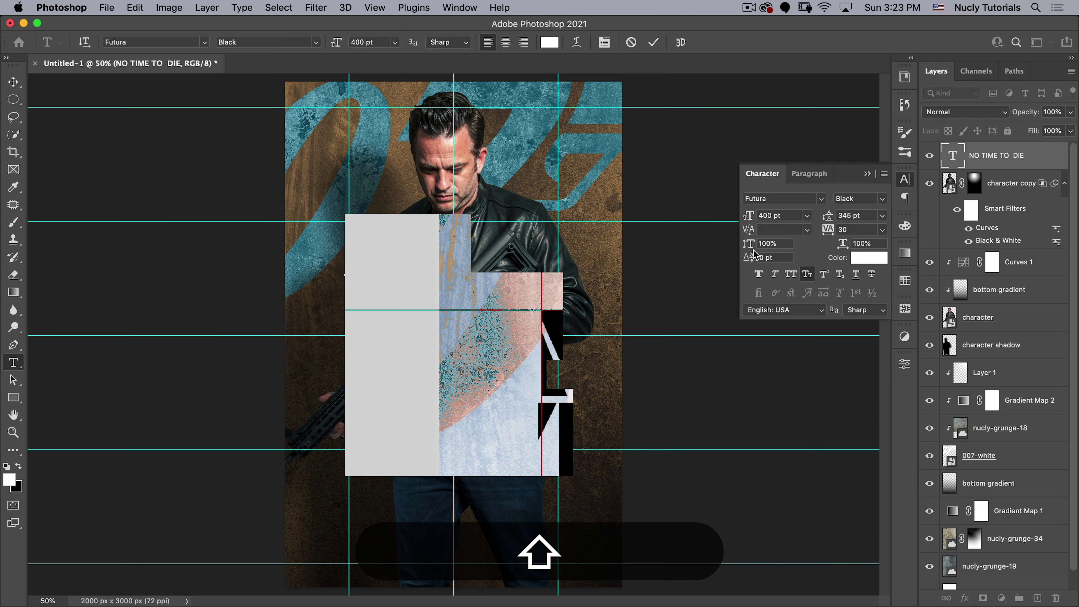
{"action": "key", "text": "alt+shift+Up"}
{"action": "key", "text": "alt+shift+Down"}
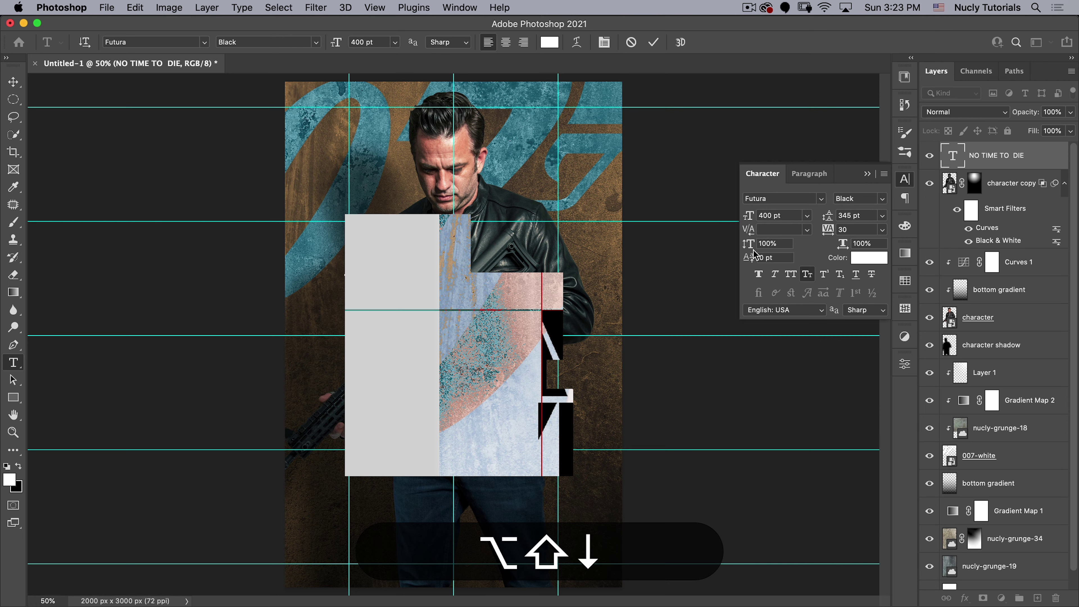
{"action": "key", "text": "alt+shift+Up"}
{"action": "key", "text": "alt+shift+Down"}
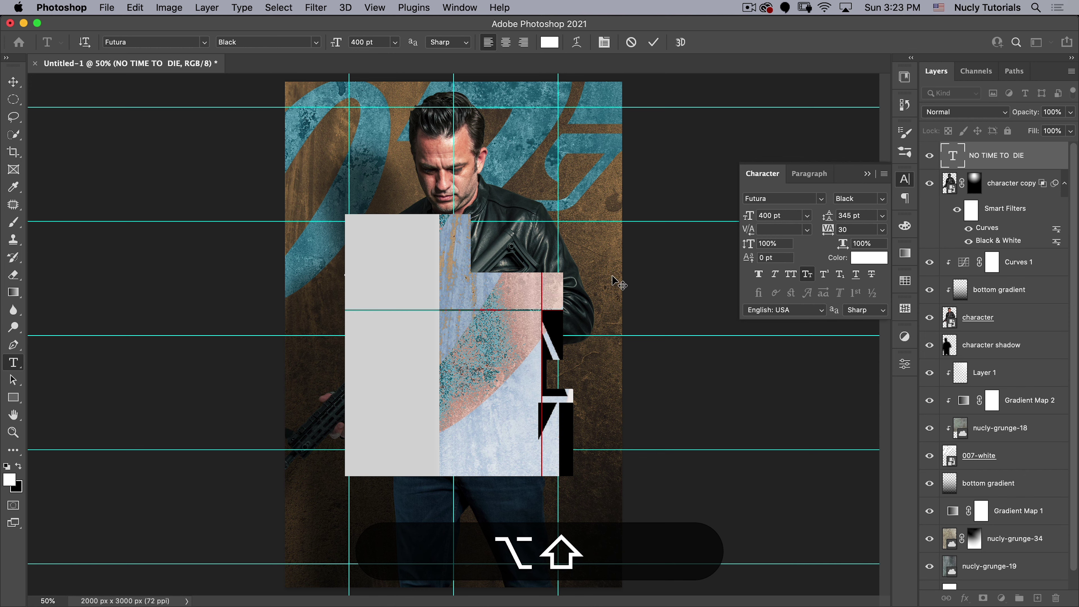
{"action": "key", "text": "alt+shift+Up"}
{"action": "key", "text": "alt+shift+Down"}
{"action": "key", "text": "alt+shift+Up"}
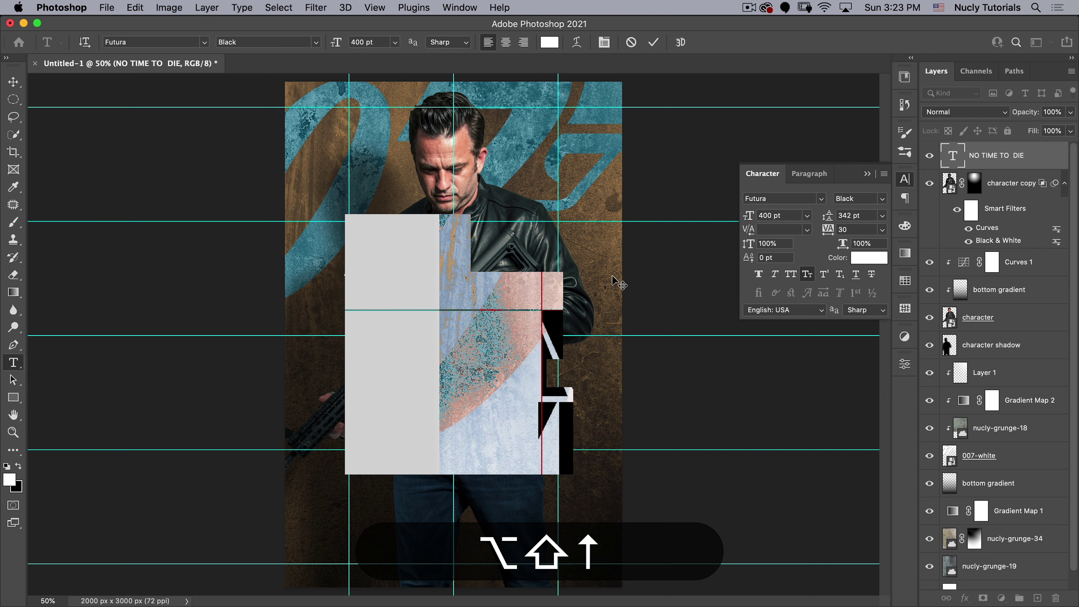
{"action": "key", "text": "alt+shift+Down"}
{"action": "key", "text": "alt+shift+Down"}
{"action": "key", "text": "alt+shift+Down"}
{"action": "key", "text": "alt+shift+Up"}
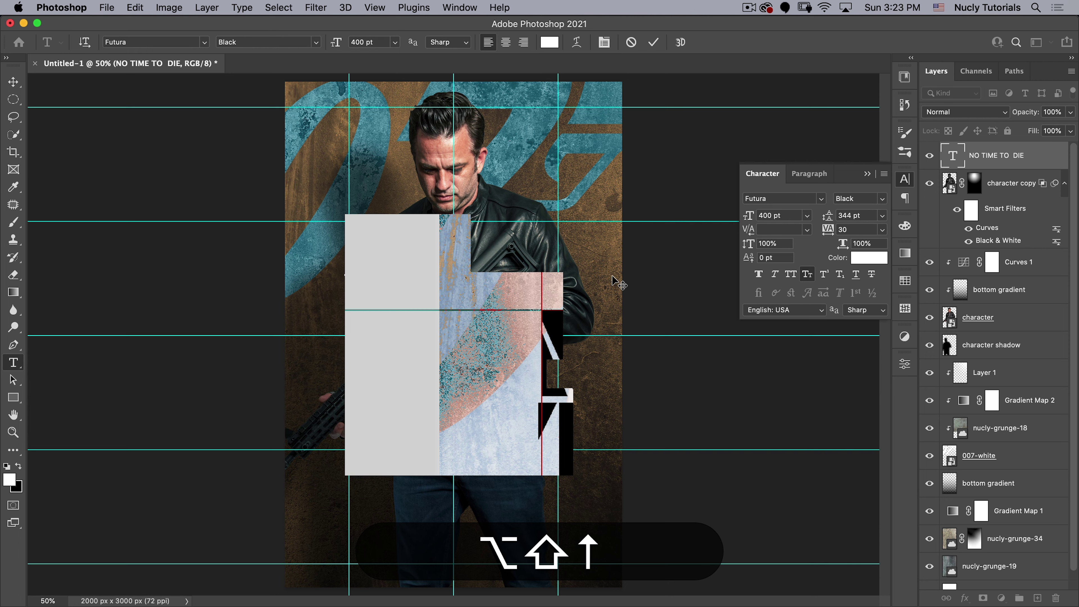
{"action": "left_click", "coordinate": [481, 307], "text": "shift"}
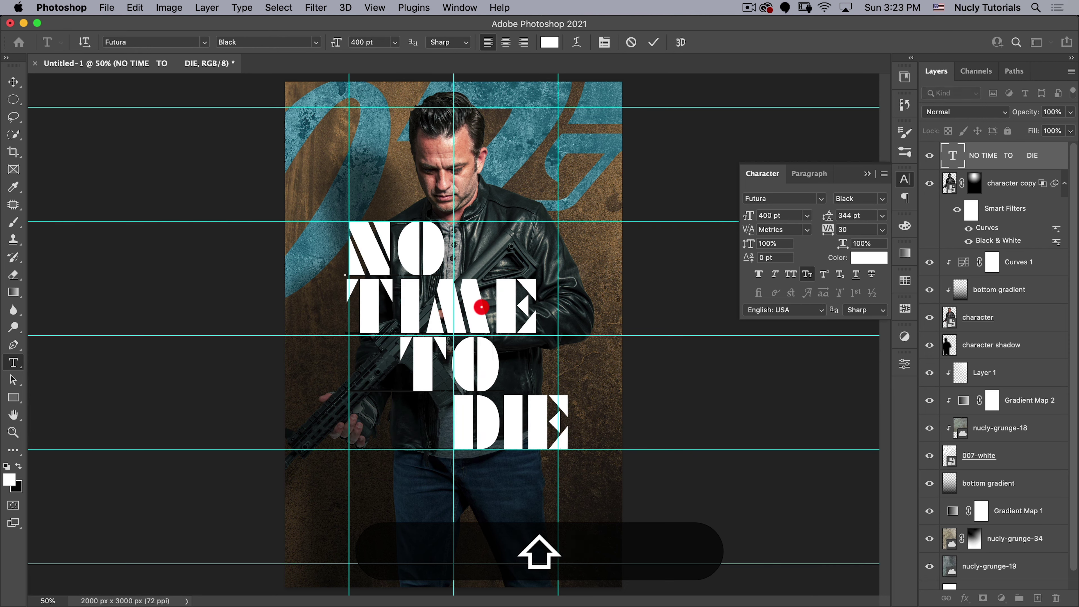
Step: Try a 399 pt font size on all the title text and return it to 400 pt
{"action": "key", "text": "shift+super+a"}
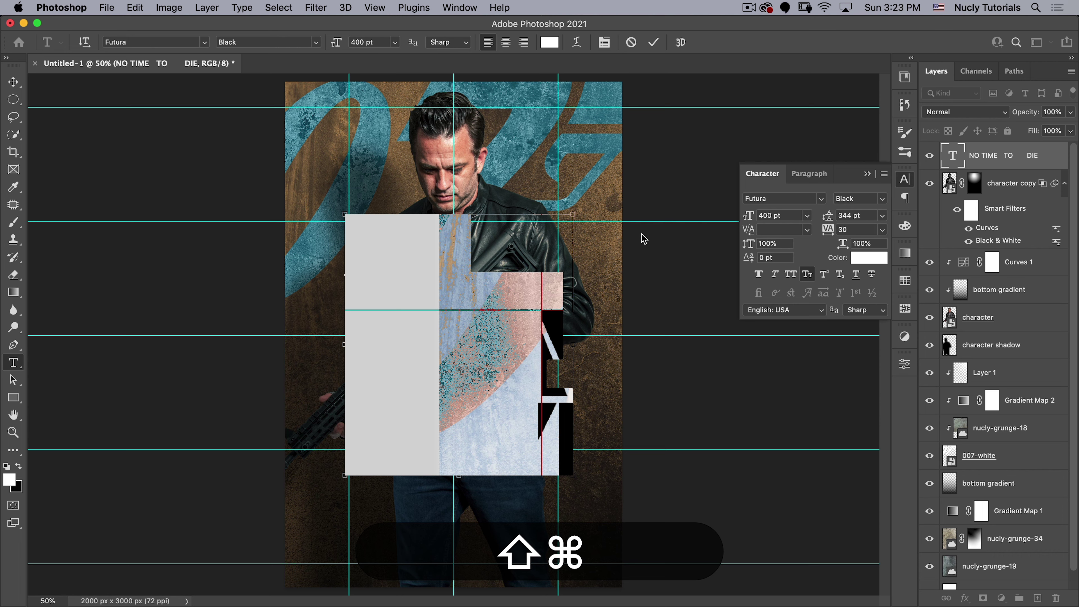
{"action": "key", "text": "shift+super+bracketleft"}
{"action": "key", "text": "shift+super+comma"}
{"action": "key", "text": "shift+super+period"}
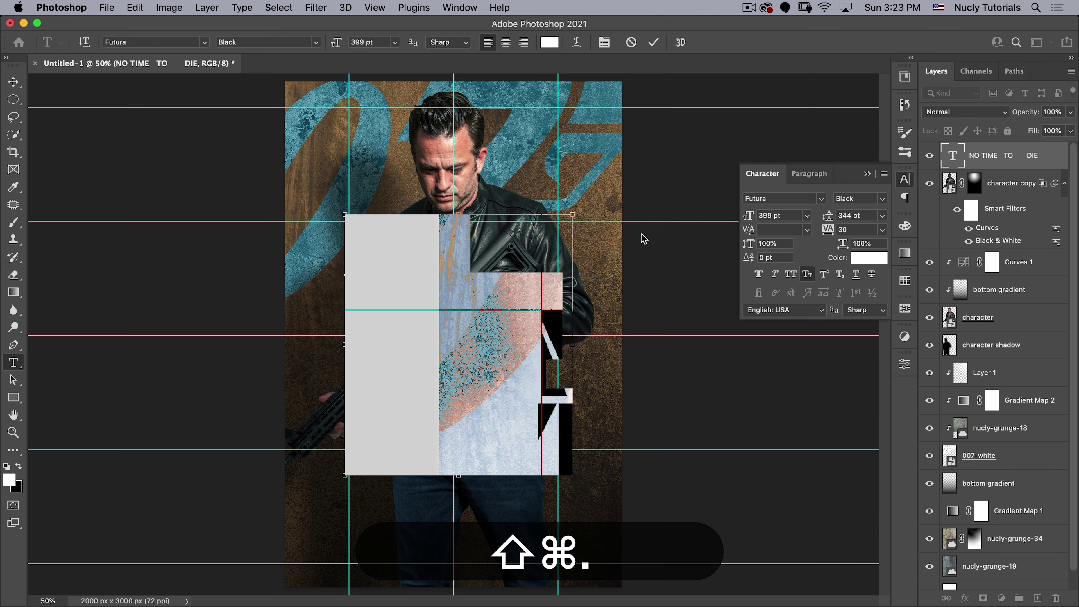
{"action": "key", "text": "shift+super+comma"}
{"action": "key", "text": "shift+super+period"}
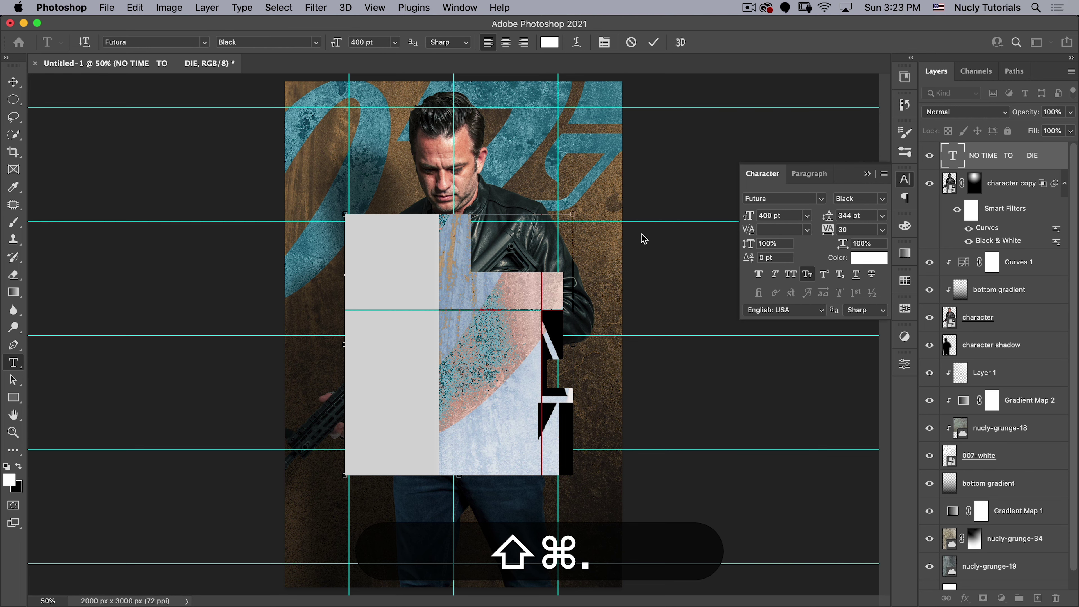
Step: Commit the title text edit and deselect all layers
{"action": "key", "text": "shift+super+Left"}
{"action": "left_click", "coordinate": [644, 235]}
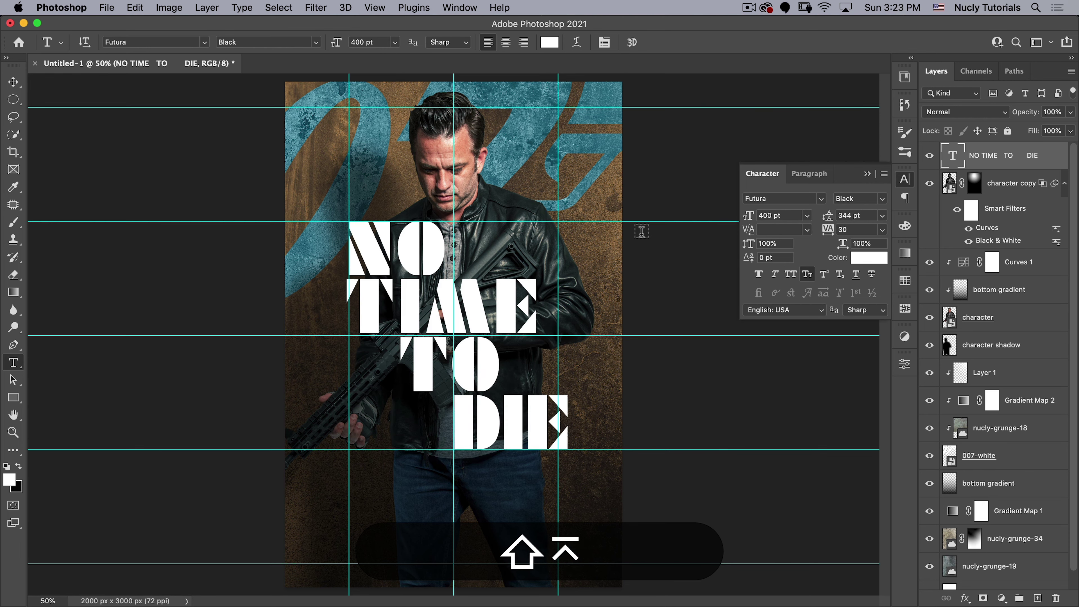
{"action": "key", "text": "shift+v"}
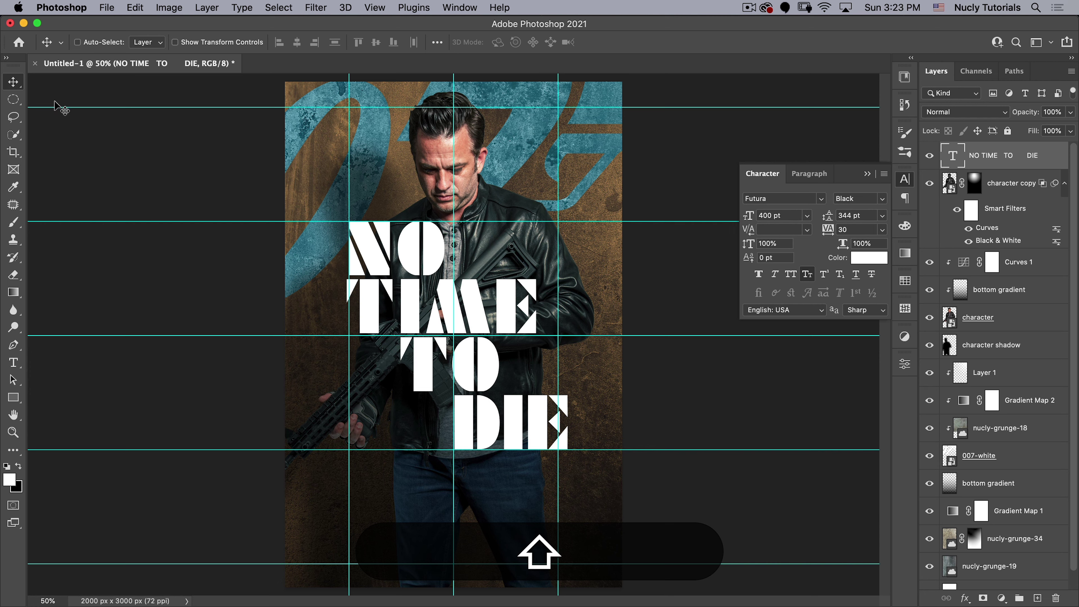
{"action": "left_click", "coordinate": [272, 10]}
{"action": "left_click", "coordinate": [286, 97]}
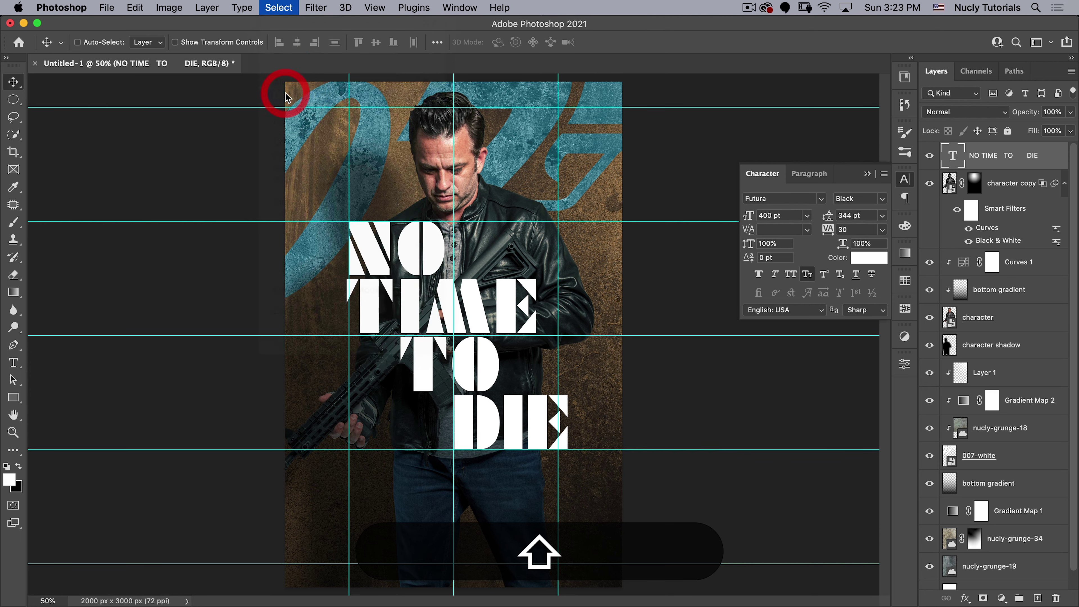
Step: Set the Type tool's font to Futura Medium at 72 pt
{"action": "key", "text": "t"}
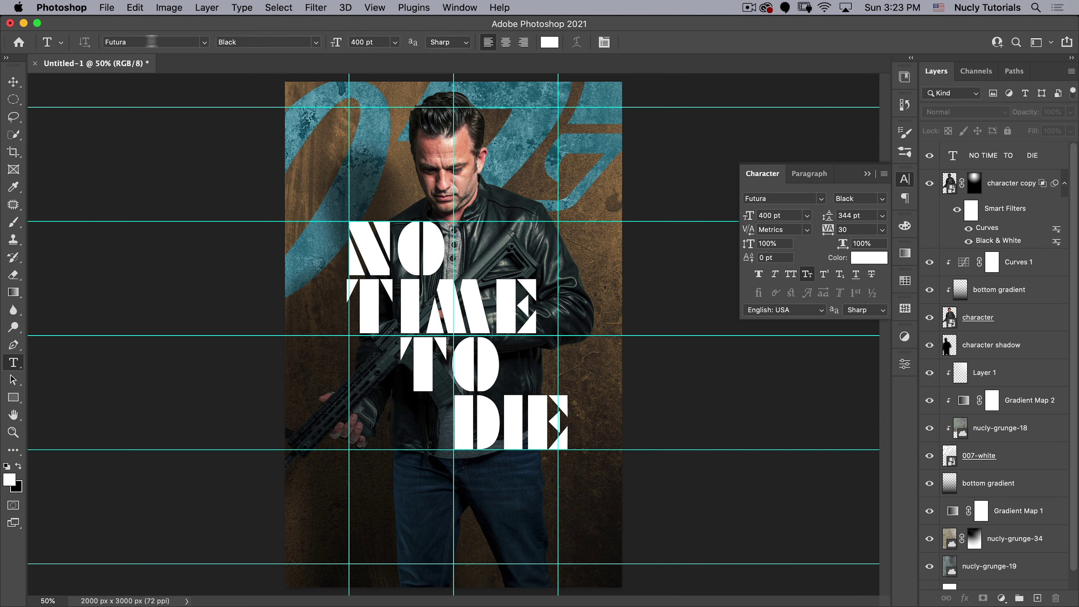
{"action": "left_click", "coordinate": [173, 44]}
{"action": "type", "text": "FUTUR"}
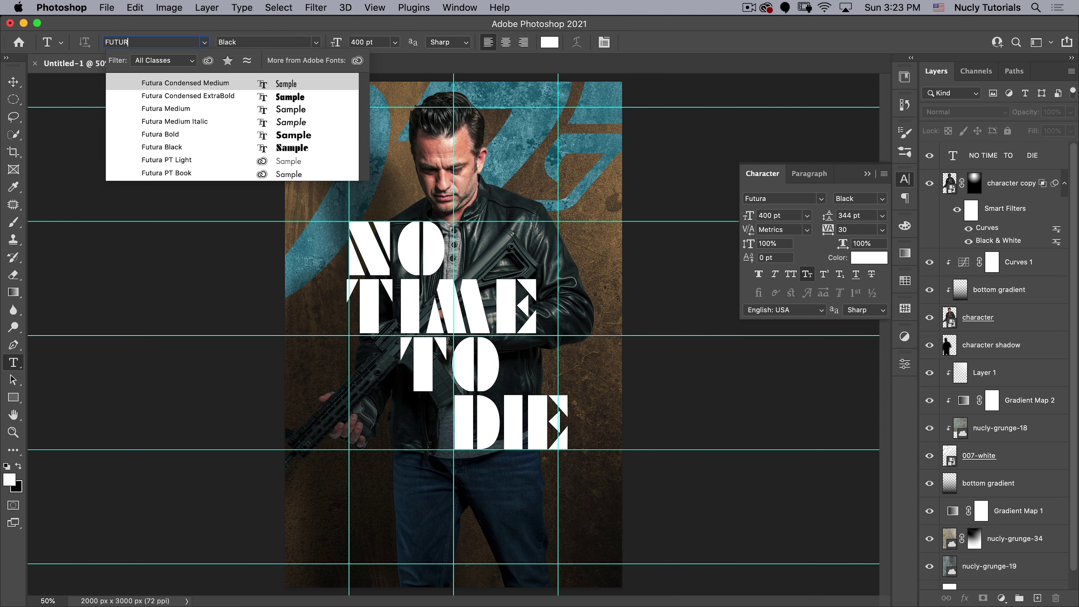
{"action": "left_click", "coordinate": [174, 109]}
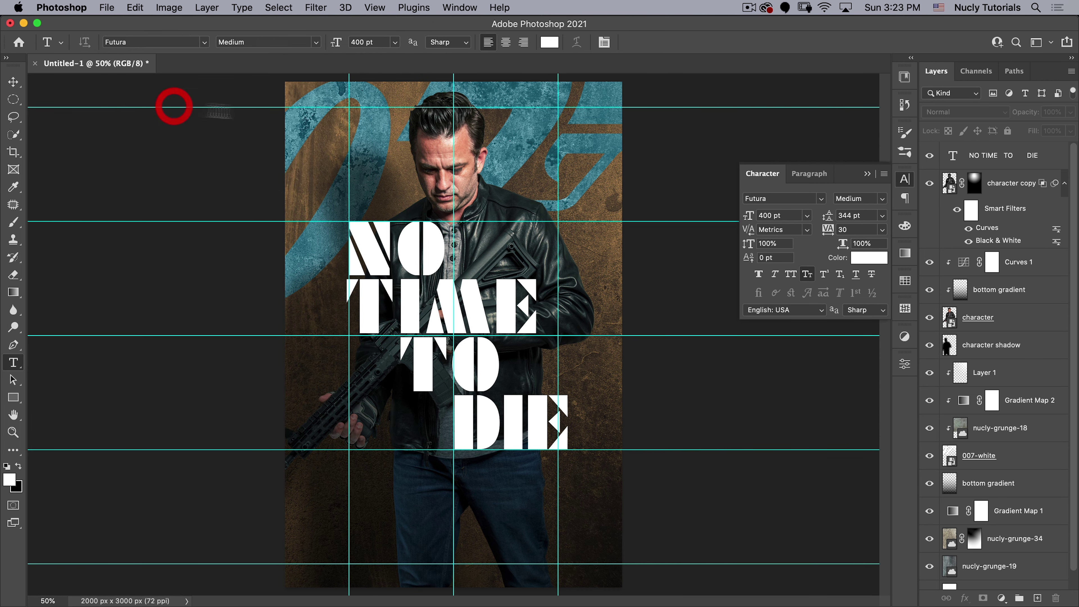
{"action": "left_click", "coordinate": [379, 42]}
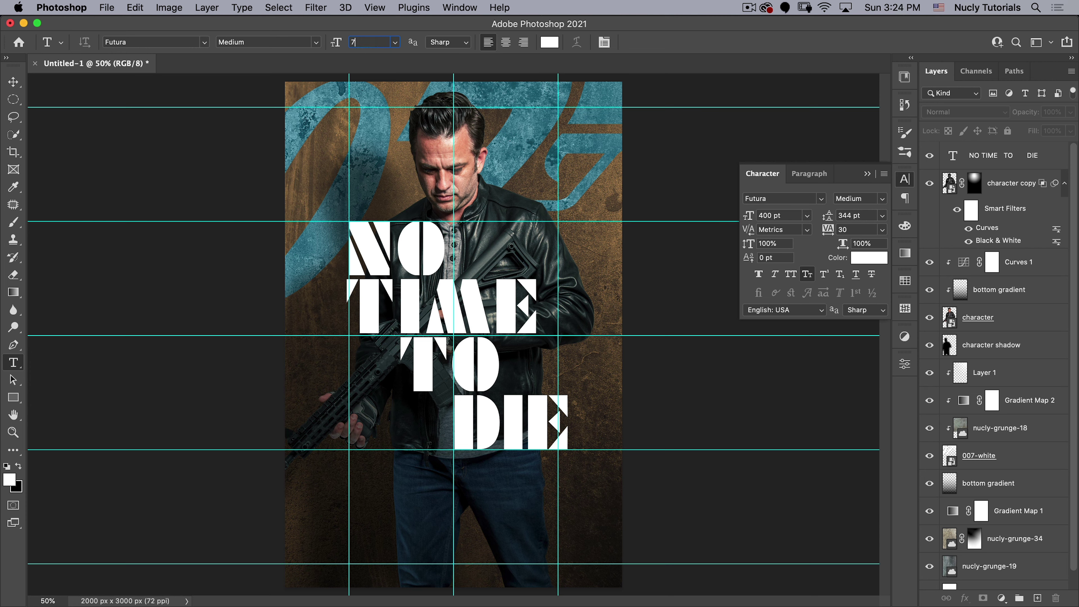
Step: Set the text color to hex 9a8159
{"action": "left_click", "coordinate": [550, 41]}
{"action": "left_click_drag", "start_coordinate": [499, 194], "coordinate": [497, 194]}
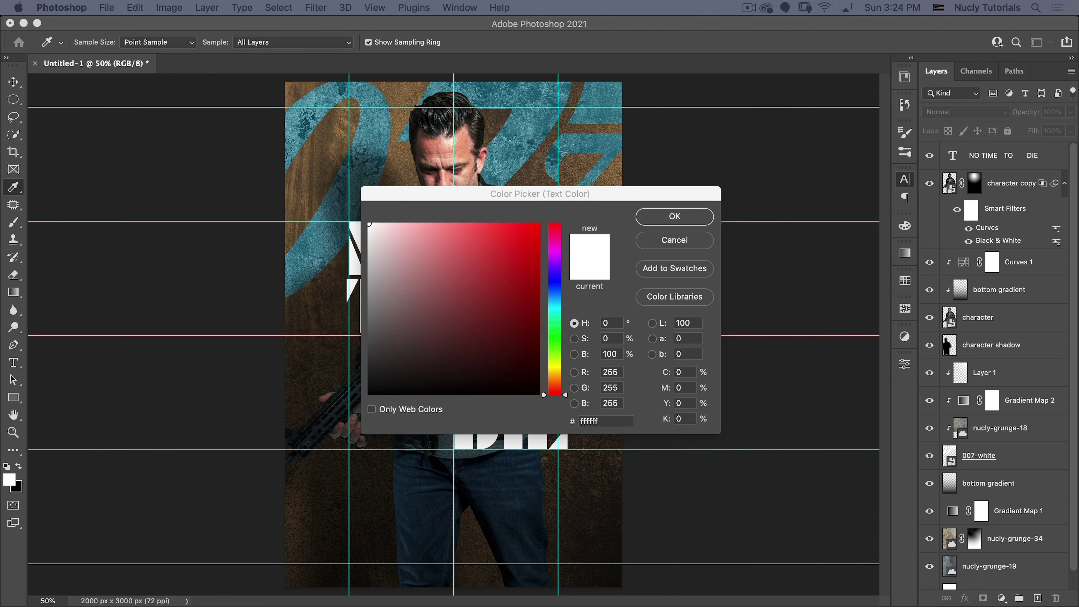
{"action": "left_click", "coordinate": [600, 421]}
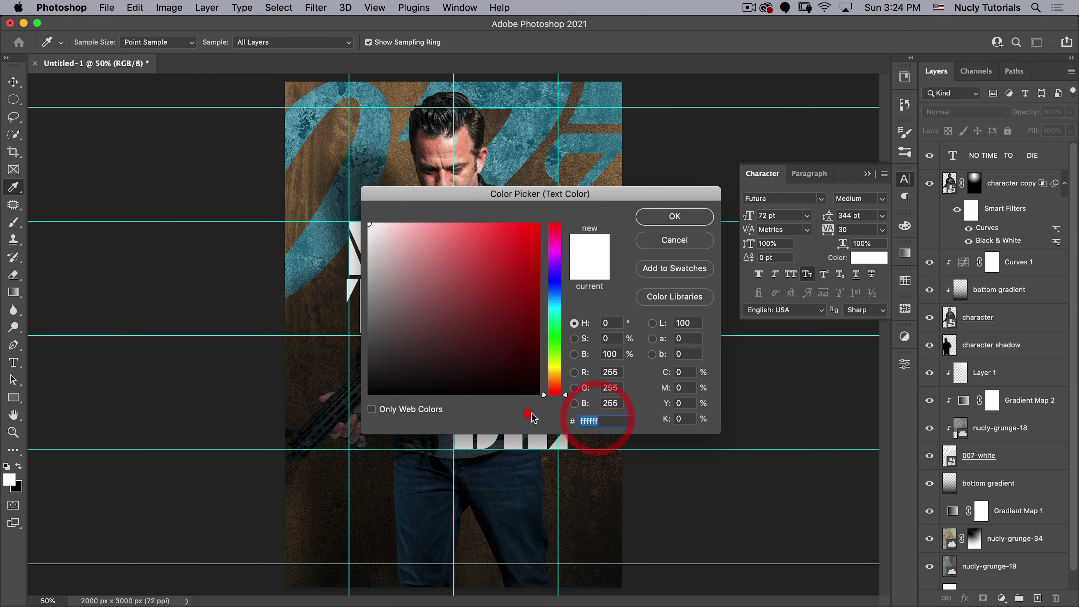
{"action": "type", "text": "9a8159"}
{"action": "left_click", "coordinate": [676, 217]}
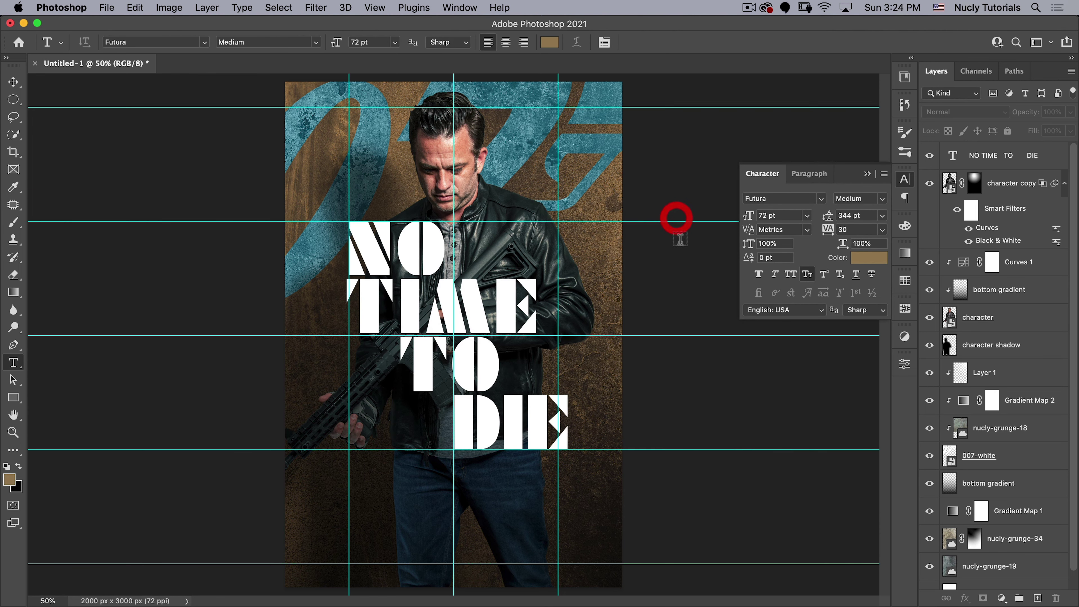
Step: Start a center-aligned text line on the center vertical guide, just above the lowest horizontal guide, and enter APRIL
{"action": "left_click", "coordinate": [453, 541]}
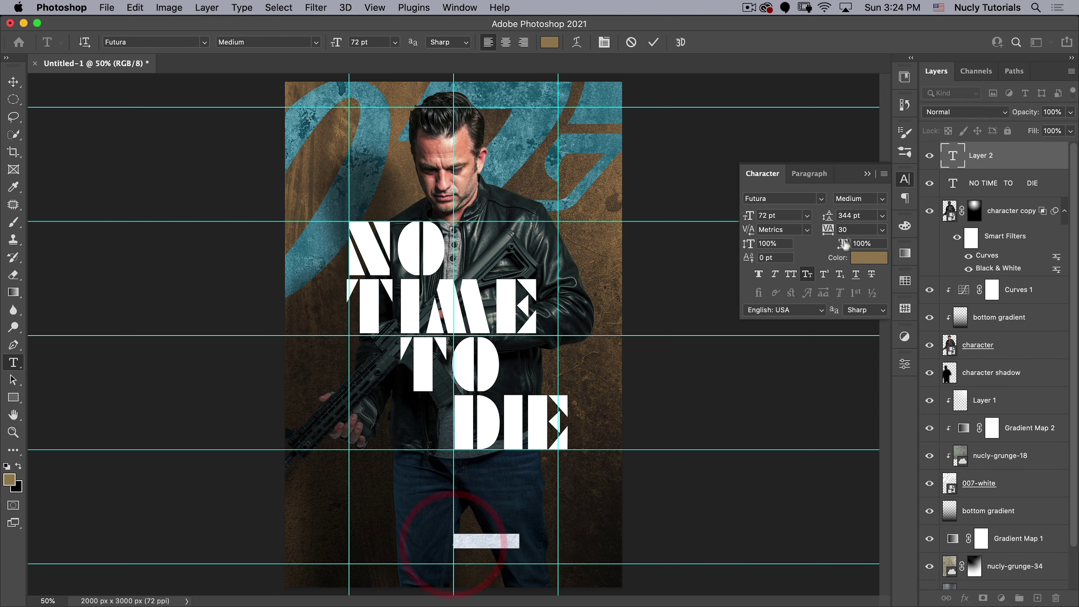
{"action": "left_click", "coordinate": [809, 174]}
{"action": "left_click", "coordinate": [777, 198]}
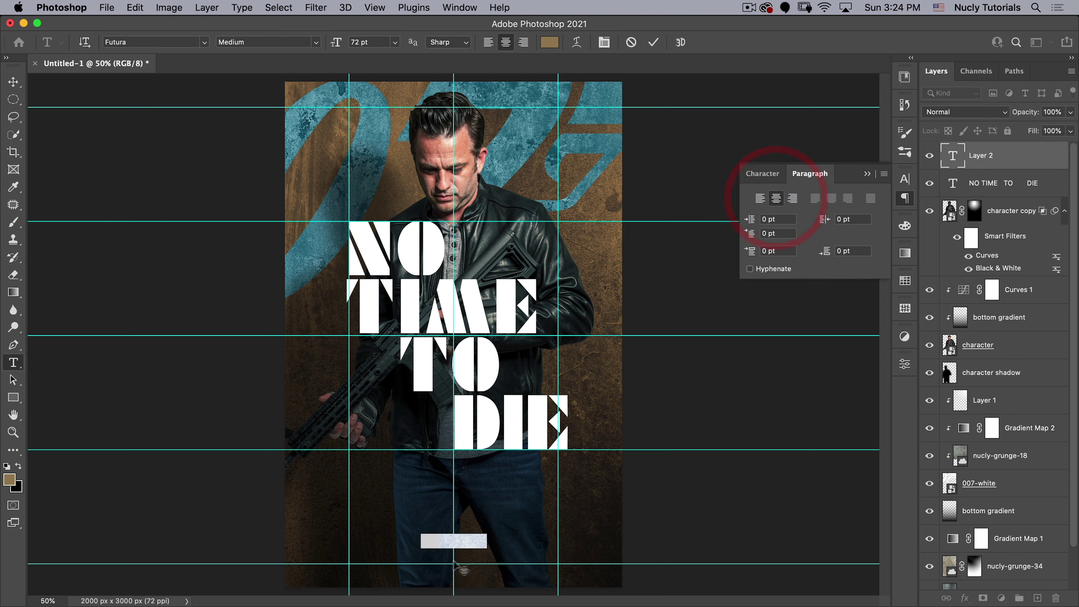
{"action": "left_click", "coordinate": [454, 539]}
{"action": "type", "text": "APRIL"}
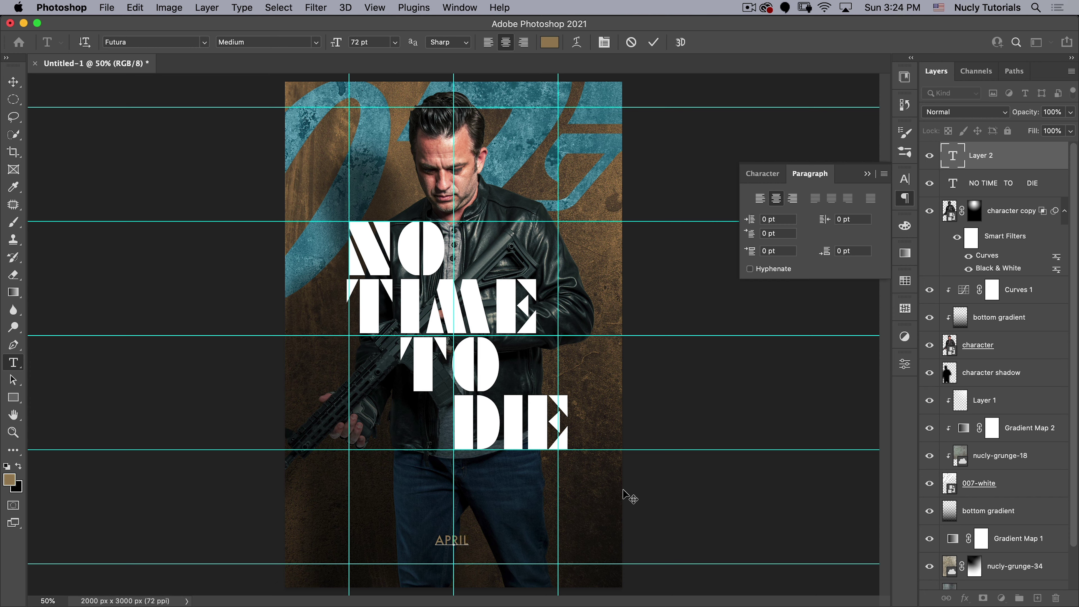
Step: Replace the new line's text with JUNE 2021 and commit it
{"action": "key", "text": "super+a"}
{"action": "key", "text": "BackSpace"}
{"action": "type", "text": "JUNE 2021"}
{"action": "left_click", "coordinate": [623, 487]}
{"action": "key", "text": "v"}
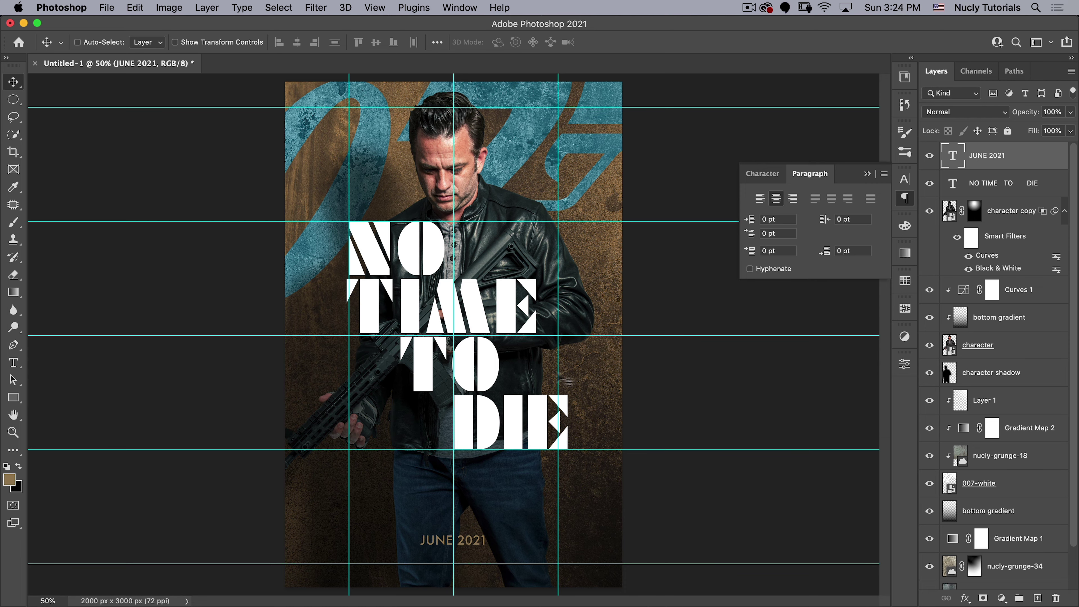
Step: Place the 007-white logo as an embedded image, scale it to about 177%, and position it just right of TO in the title
{"action": "left_click", "coordinate": [104, 7]}
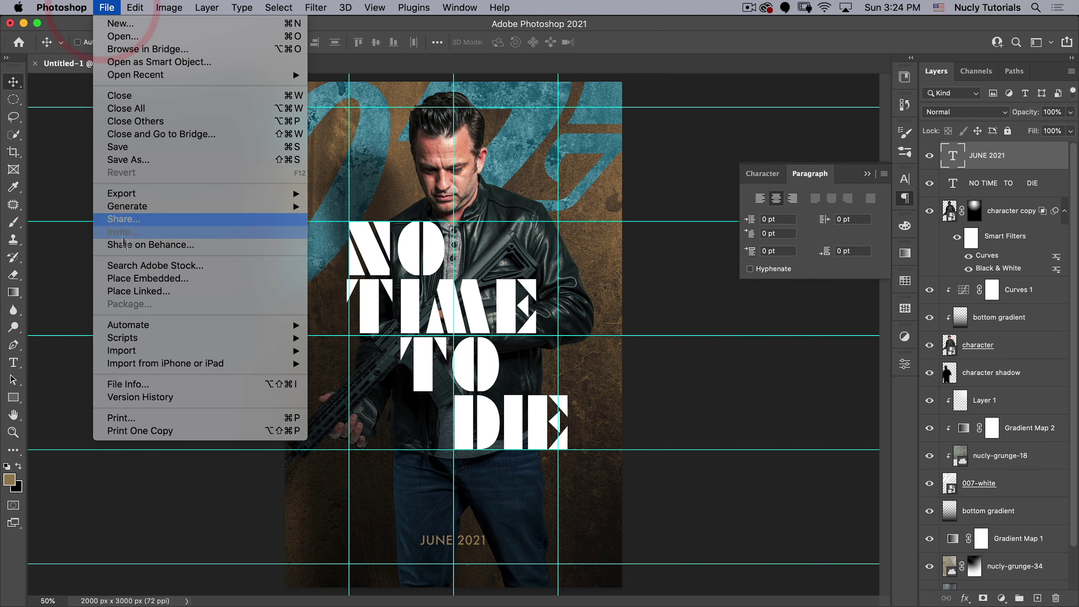
{"action": "left_click", "coordinate": [133, 280]}
{"action": "double_click", "coordinate": [260, 105]}
{"action": "left_click", "coordinate": [705, 436]}
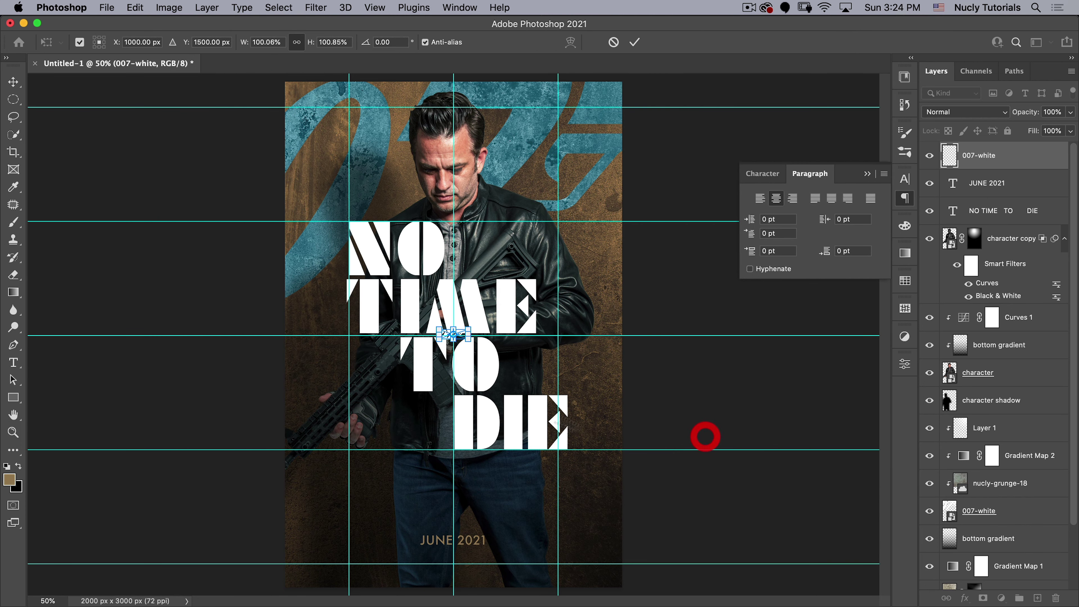
{"action": "left_click_drag", "start_coordinate": [467, 328], "coordinate": [544, 369]}
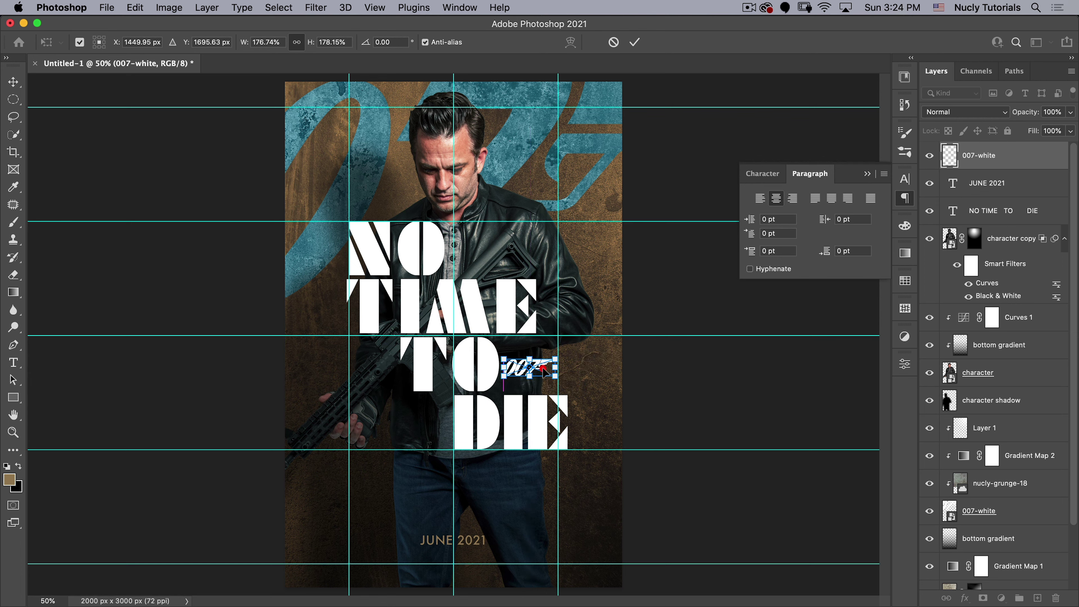
{"action": "left_click", "coordinate": [635, 42]}
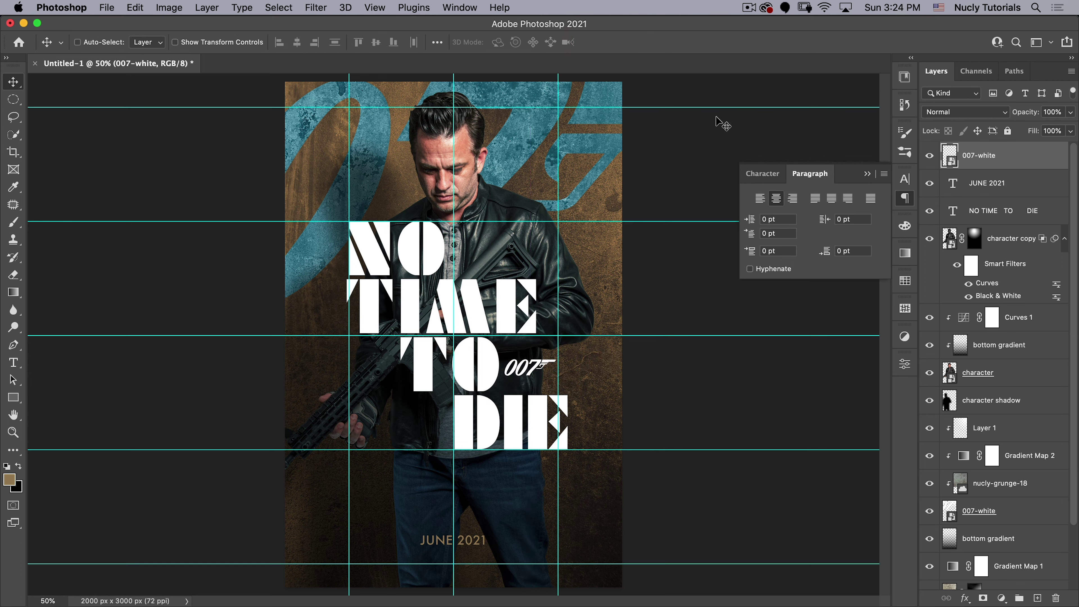
Step: Nudge the small 007 logo slightly right and up to fine-tune its spacing beside TO
{"action": "key", "text": "Right"}
{"action": "key", "text": "Right"}
{"action": "key", "text": "shift+Up"}
{"action": "key", "text": "shift+Up"}
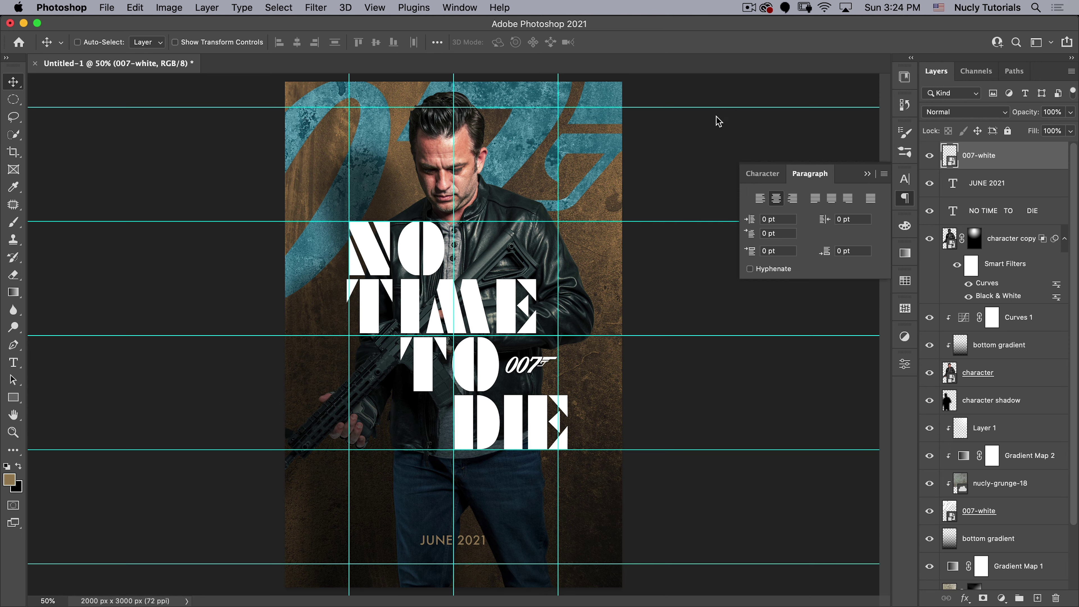
{"action": "key", "text": "Right"}
{"action": "key", "text": "Right"}
{"action": "key", "text": "Up"}
{"action": "key", "text": "Up"}
{"action": "key", "text": "Up"}
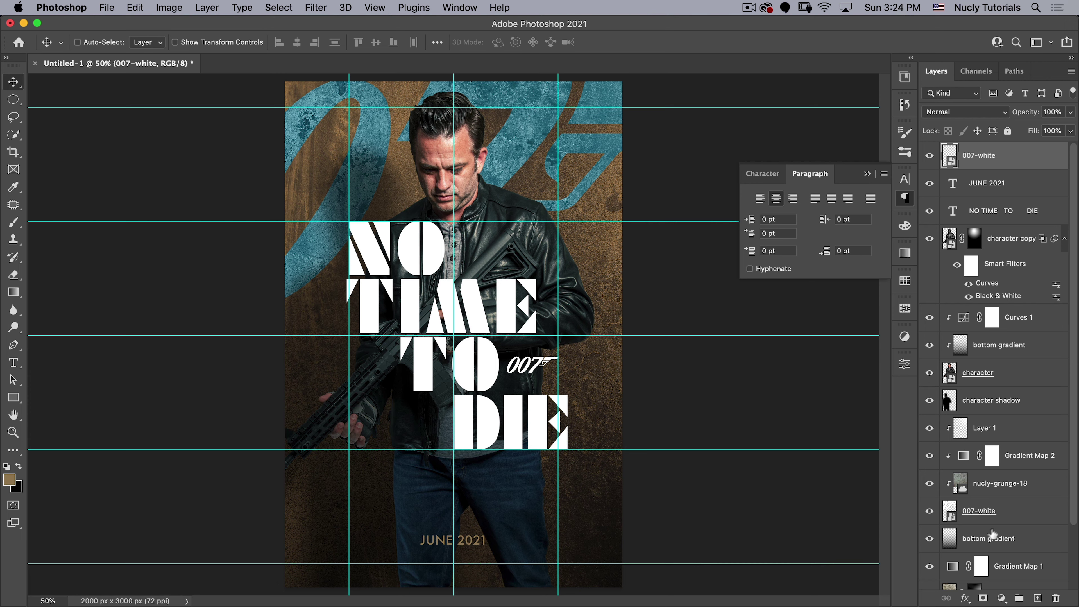
Step: Add a Normal, 100% opacity Color Overlay to the small 007 logo, sampling the gold foreground color
{"action": "left_click", "coordinate": [1000, 597]}
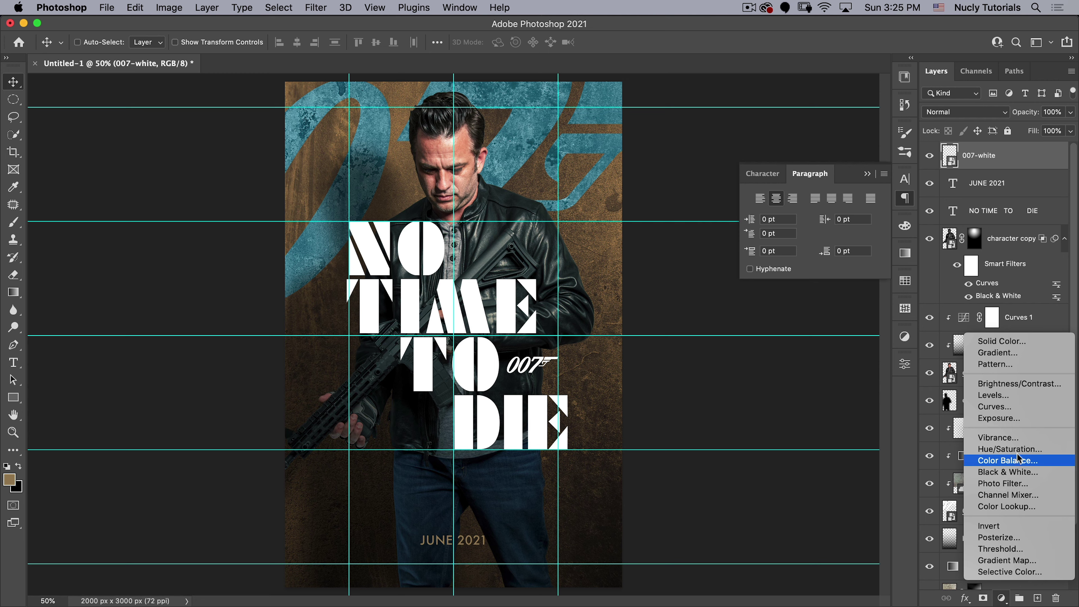
{"action": "left_click", "coordinate": [942, 548]}
{"action": "left_click", "coordinate": [964, 598]}
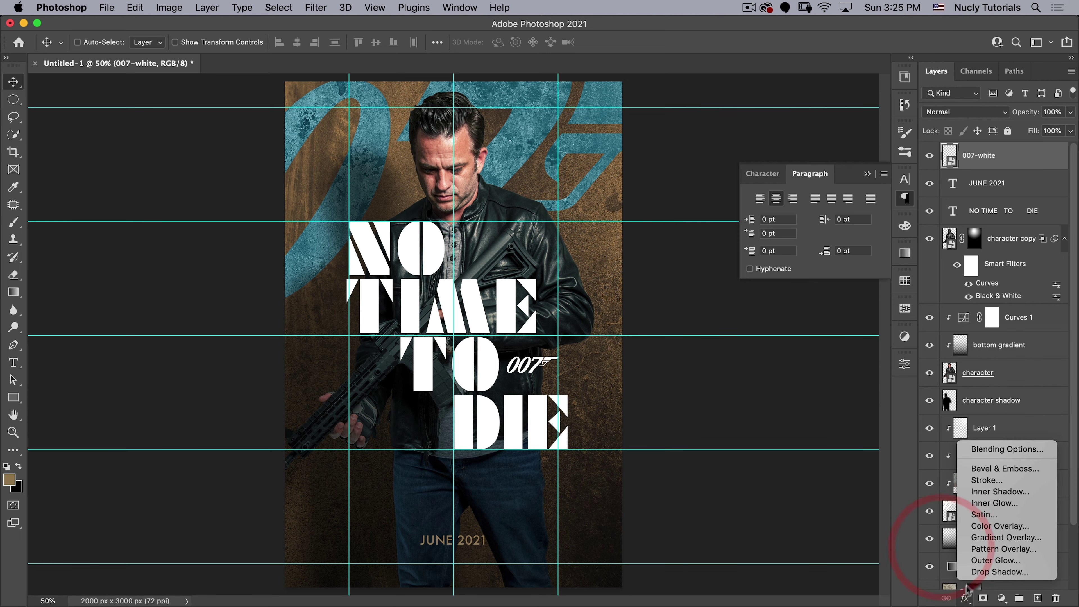
{"action": "left_click", "coordinate": [990, 525]}
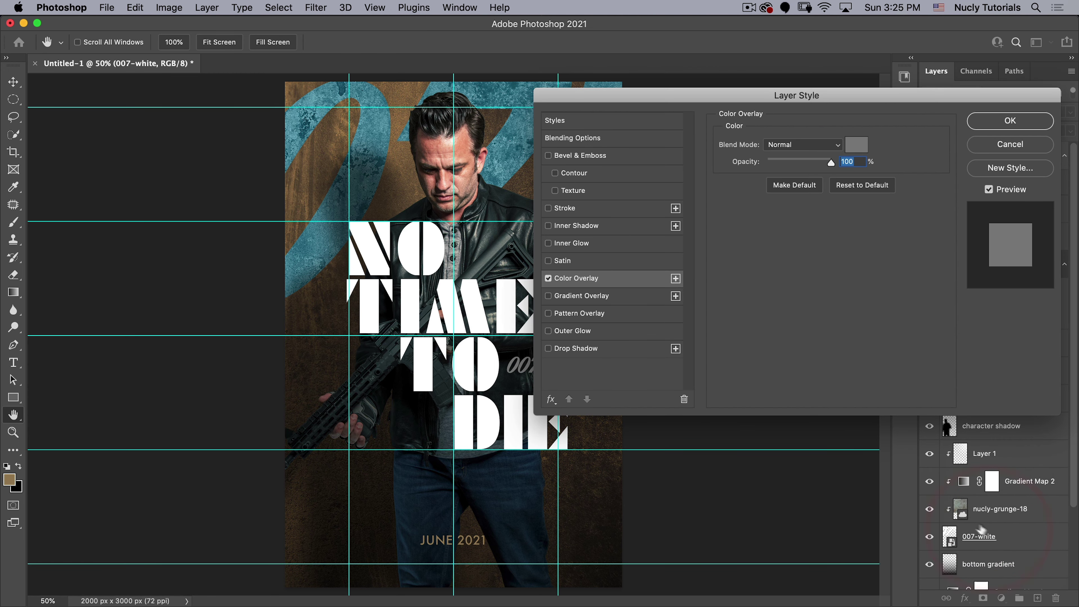
{"action": "left_click", "coordinate": [866, 146]}
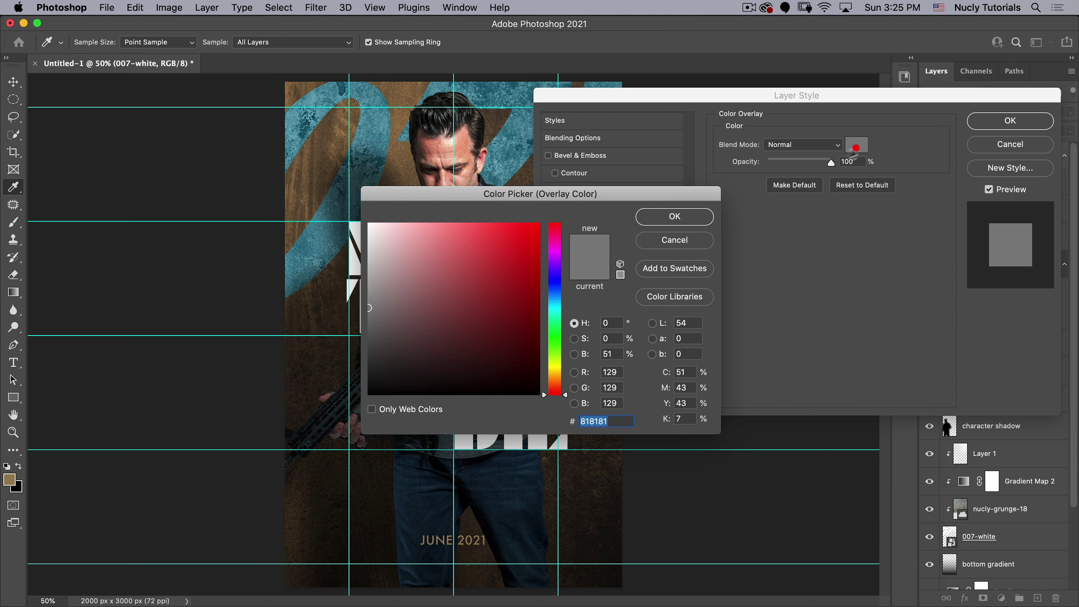
{"action": "left_click", "coordinate": [9, 480]}
{"action": "left_click", "coordinate": [680, 216]}
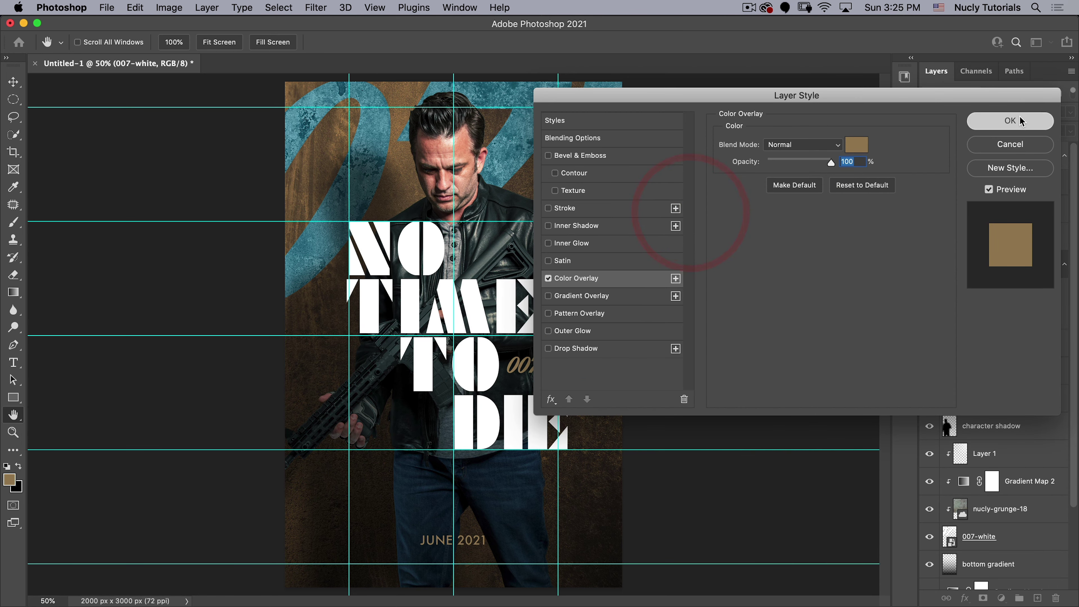
{"action": "left_click", "coordinate": [1013, 122]}
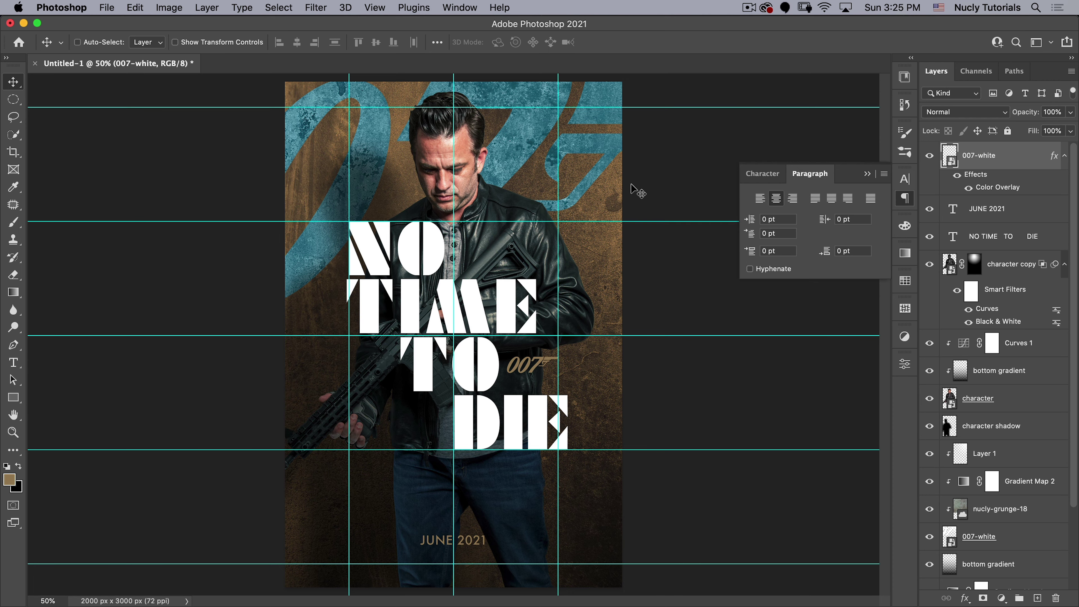
Step: Hide the guides and collapse the open paragraph settings to leave an unobstructed view of the poster
{"action": "key", "text": "super+semicolon"}
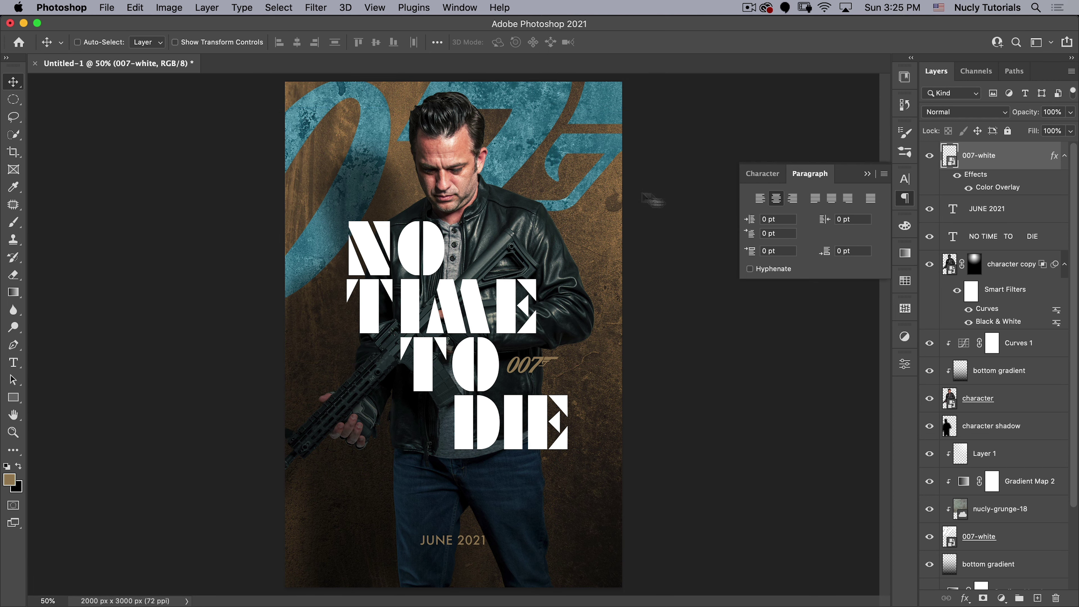
{"action": "left_click", "coordinate": [904, 198]}
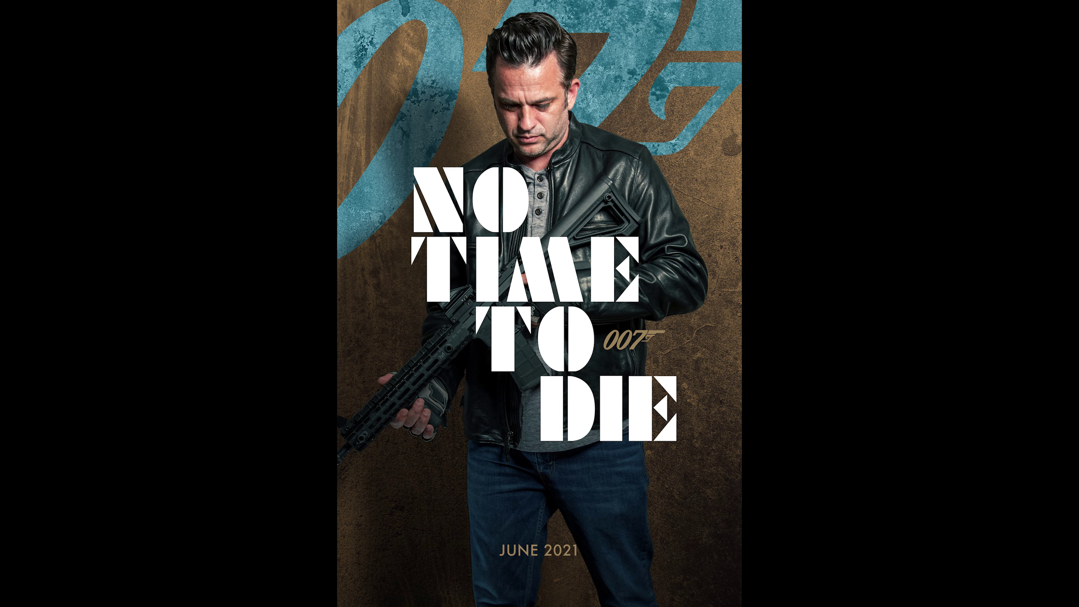